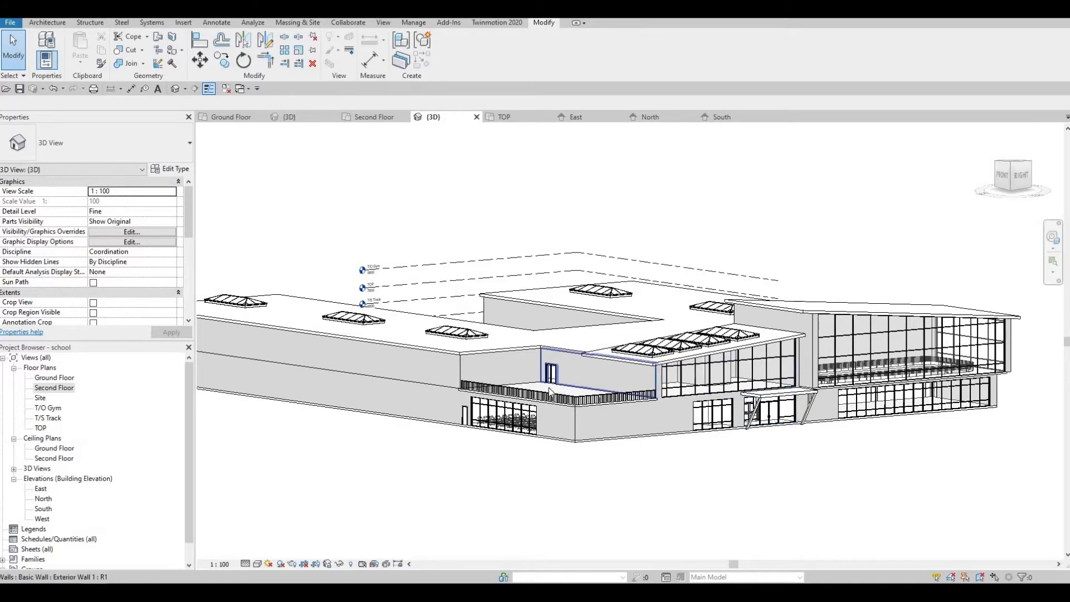
# - Ungroup the existing window model group at the far end of the school's second-floor brick wall
pyautogui.moveTo(266, 355); pyautogui.dragTo(273, 357, button='middle')
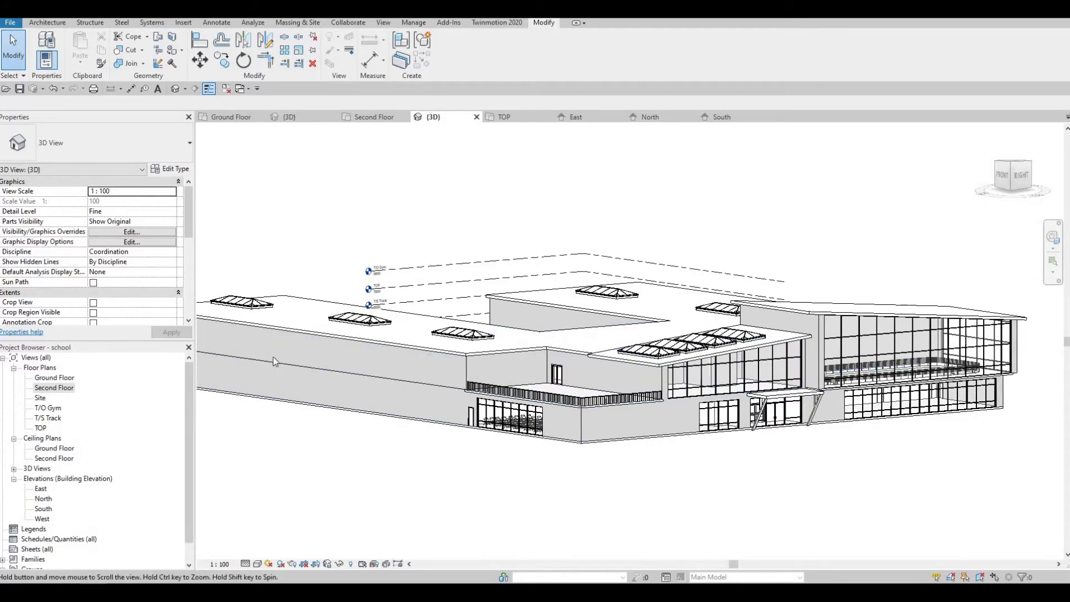
pyautogui.scroll(5, 289, 365)
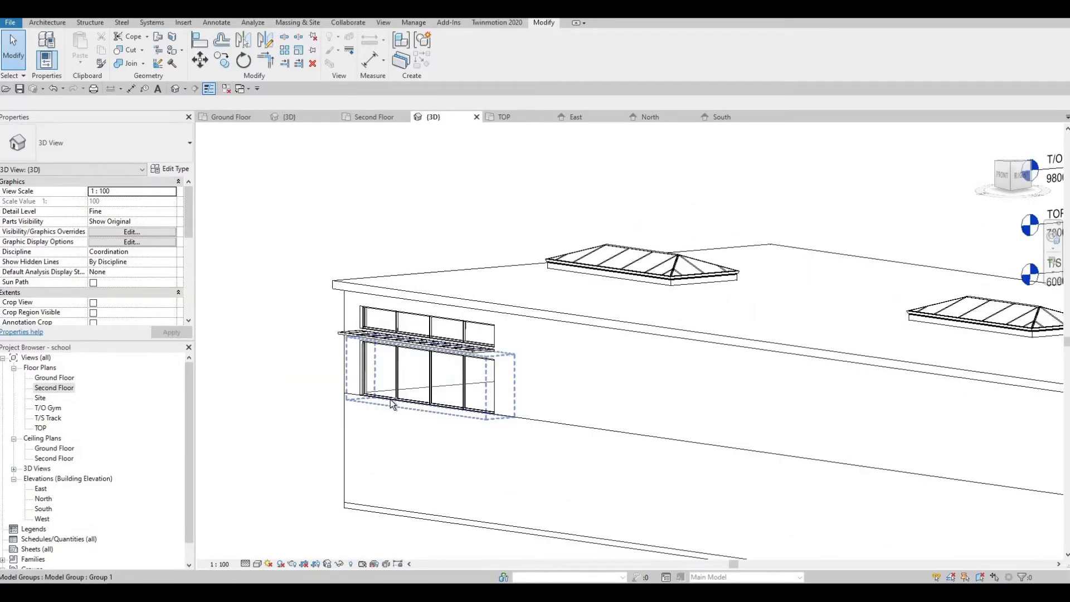
pyautogui.moveTo(425, 380)
pyautogui.keyDown('shift'); pyautogui.mouseDown(button='middle')
pyautogui.moveTo(413, 385)
pyautogui.moveTo(475, 354)
pyautogui.mouseUp(button='middle'); pyautogui.keyUp('shift')
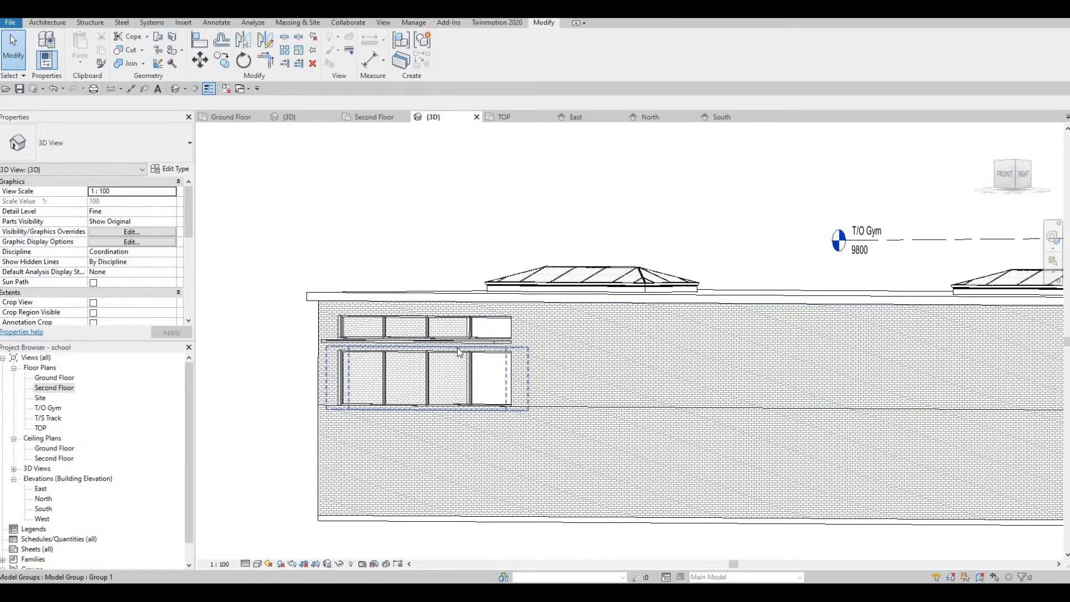
pyautogui.click(460, 351)
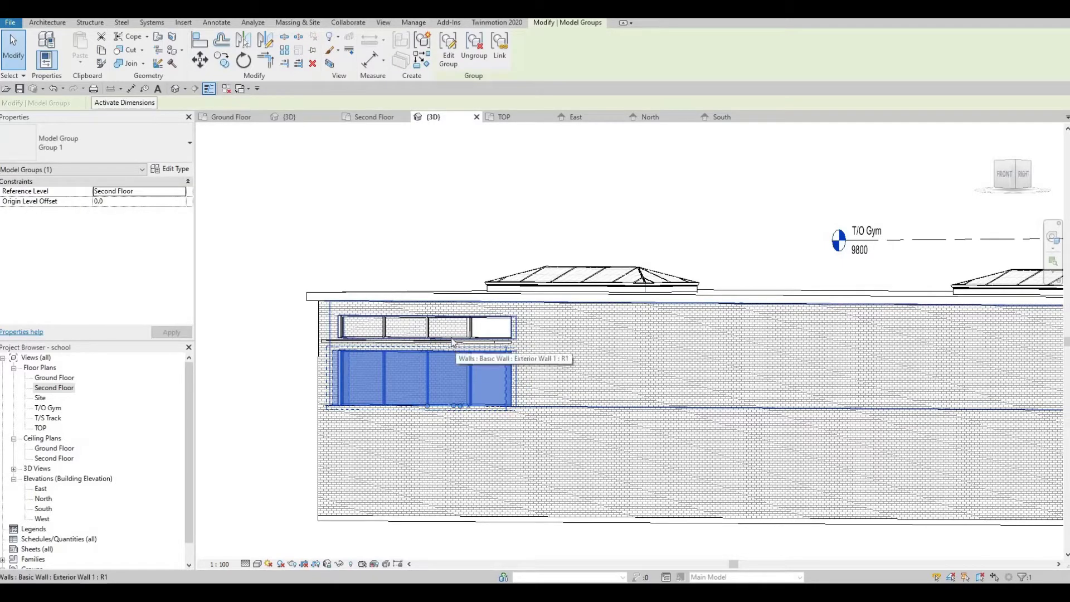
pyautogui.click(477, 58)
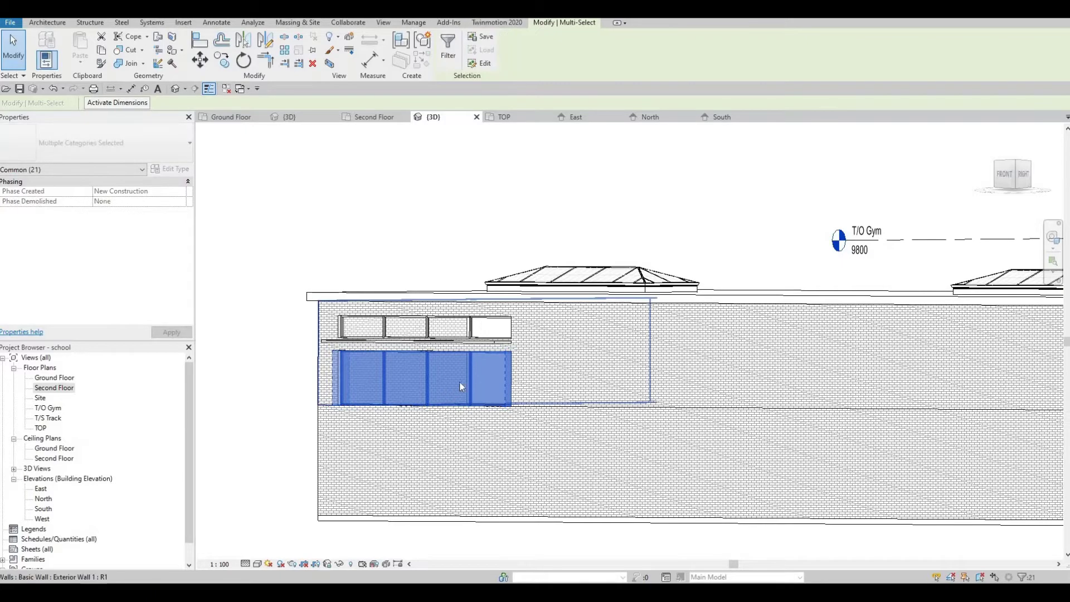
pyautogui.scroll(3, 461, 386)
pyautogui.press('Escape')
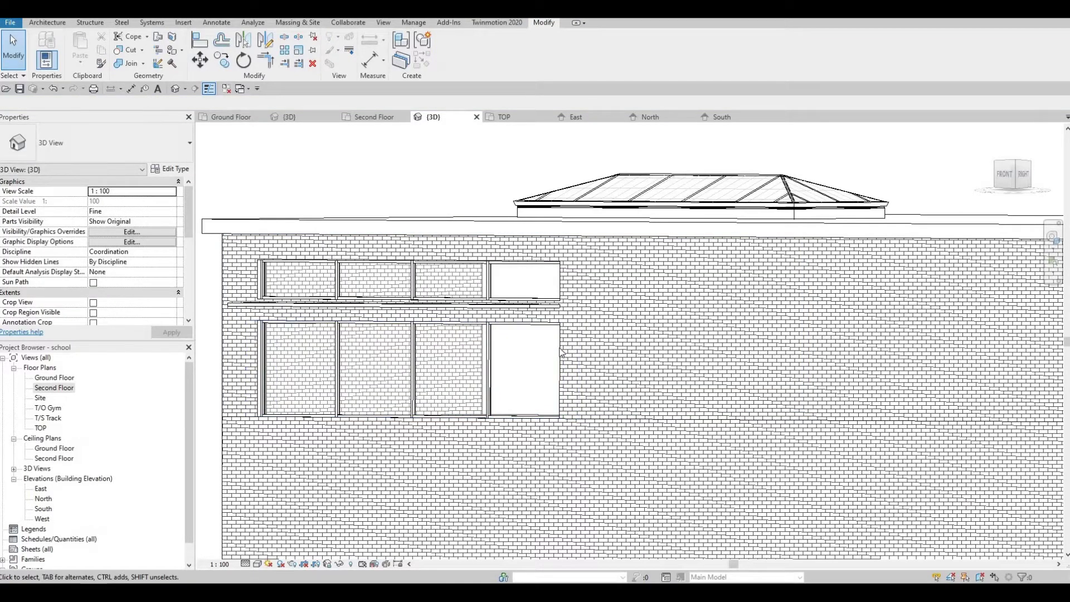
# - Group the upper and lower curtain walls, with their panels and mullions, and the sunshade between them into a new model group
pyautogui.click(548, 347)
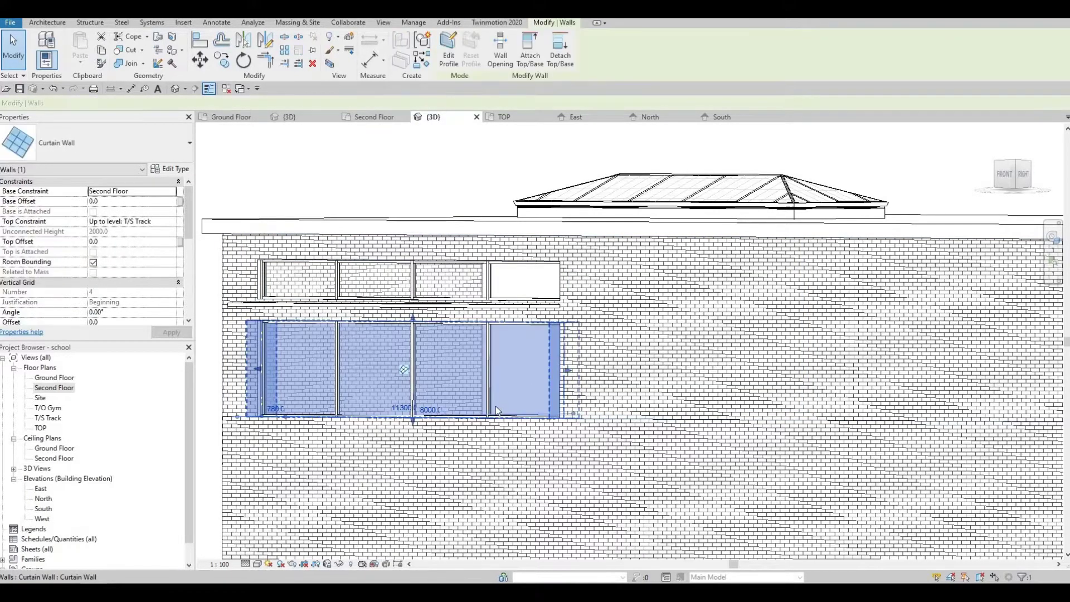
pyautogui.keyDown('shift'); pyautogui.moveTo(490, 439); pyautogui.dragTo(503, 324, button='middle'); pyautogui.keyUp('shift')
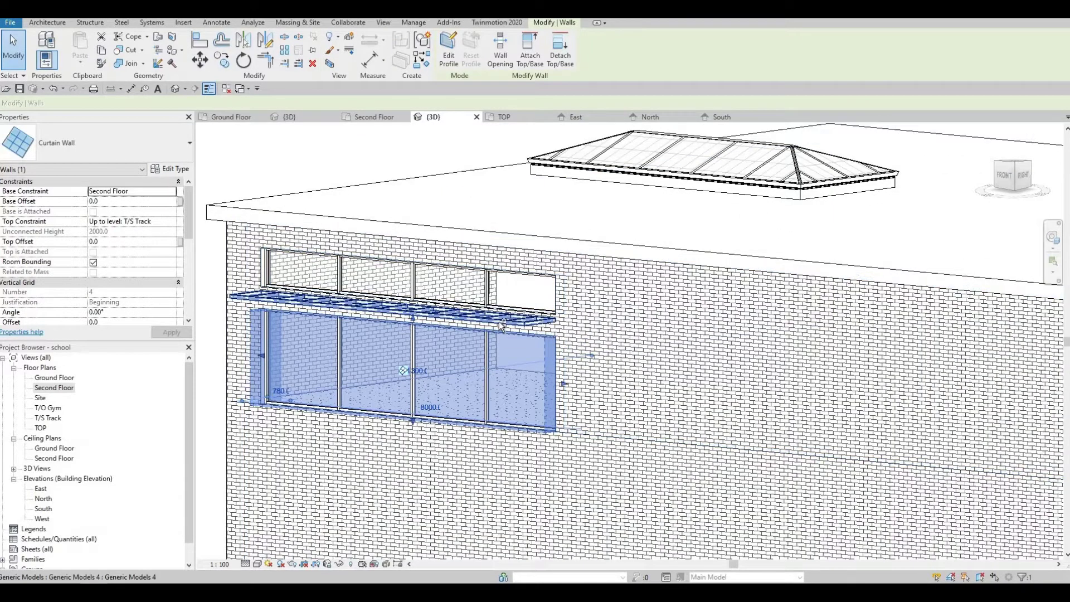
pyautogui.keyDown('ctrl'); pyautogui.click(500, 325); pyautogui.keyUp('ctrl')
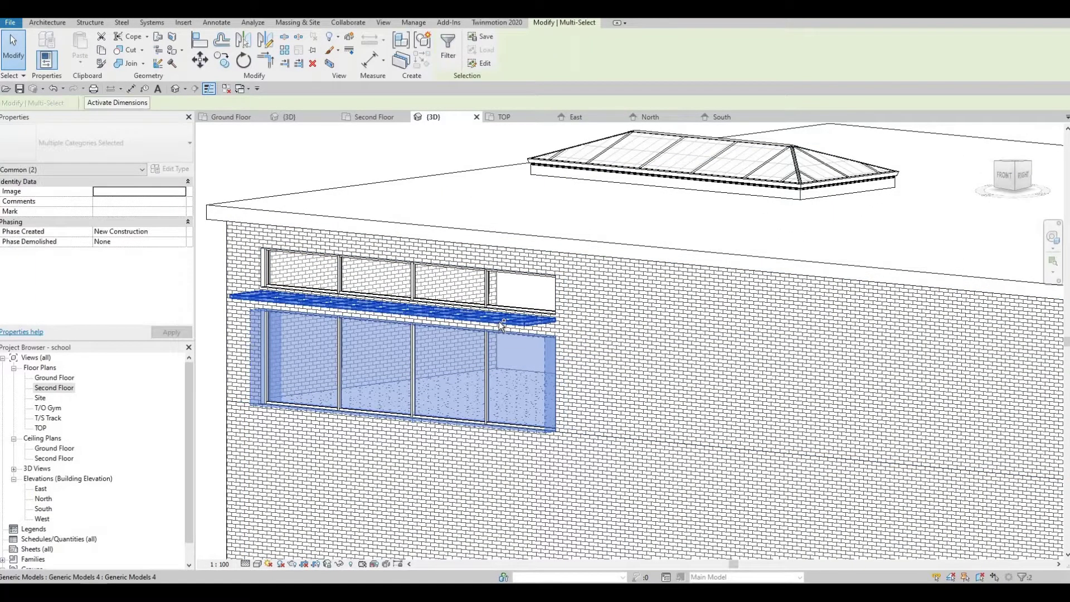
pyautogui.keyDown('ctrl'); pyautogui.click(551, 298); pyautogui.keyUp('ctrl')
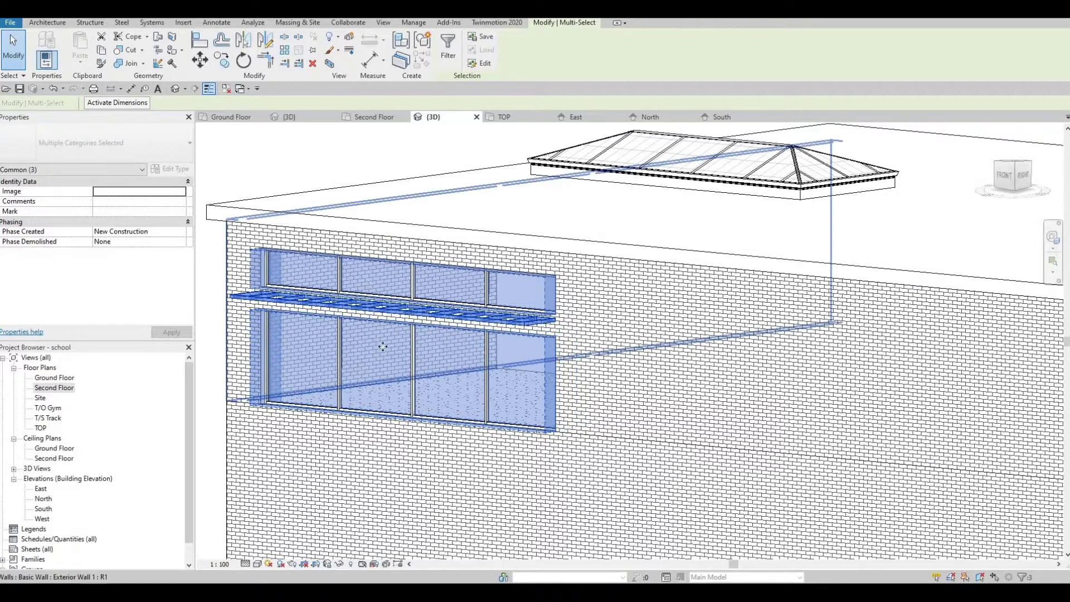
pyautogui.scroll(-2, 383, 346)
pyautogui.scroll(3, 223, 161)
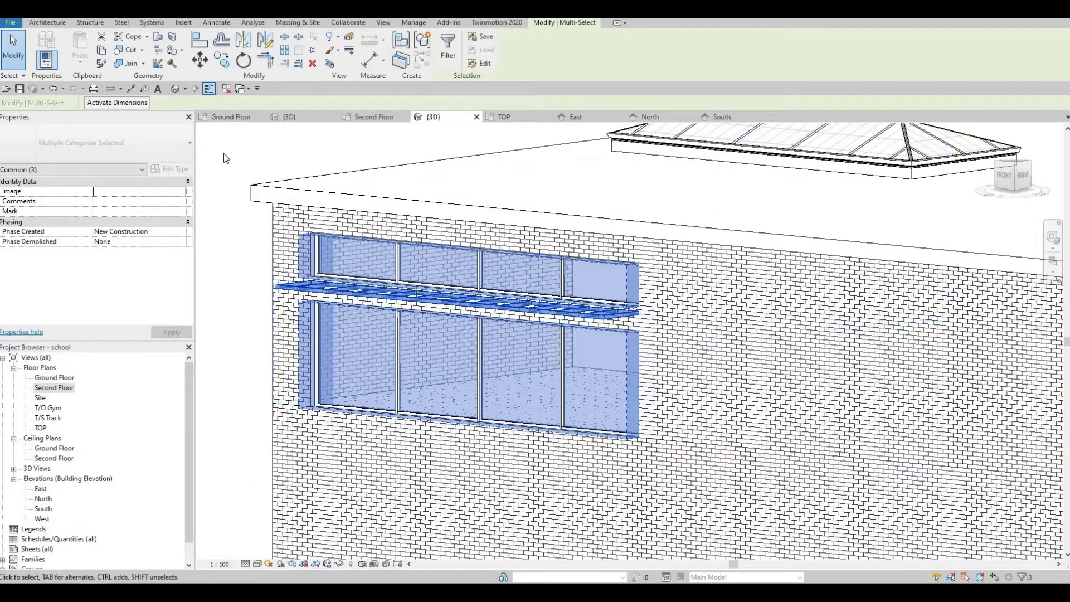
pyautogui.moveTo(221, 151); pyautogui.dragTo(662, 518)
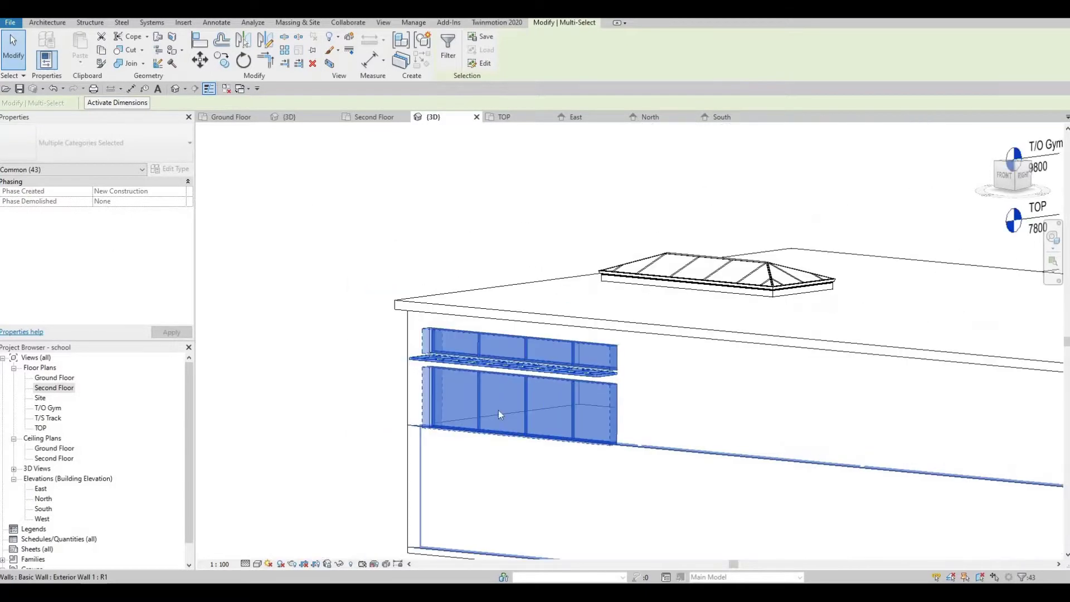
pyautogui.scroll(-4, 502, 410)
pyautogui.scroll(2, 401, 335)
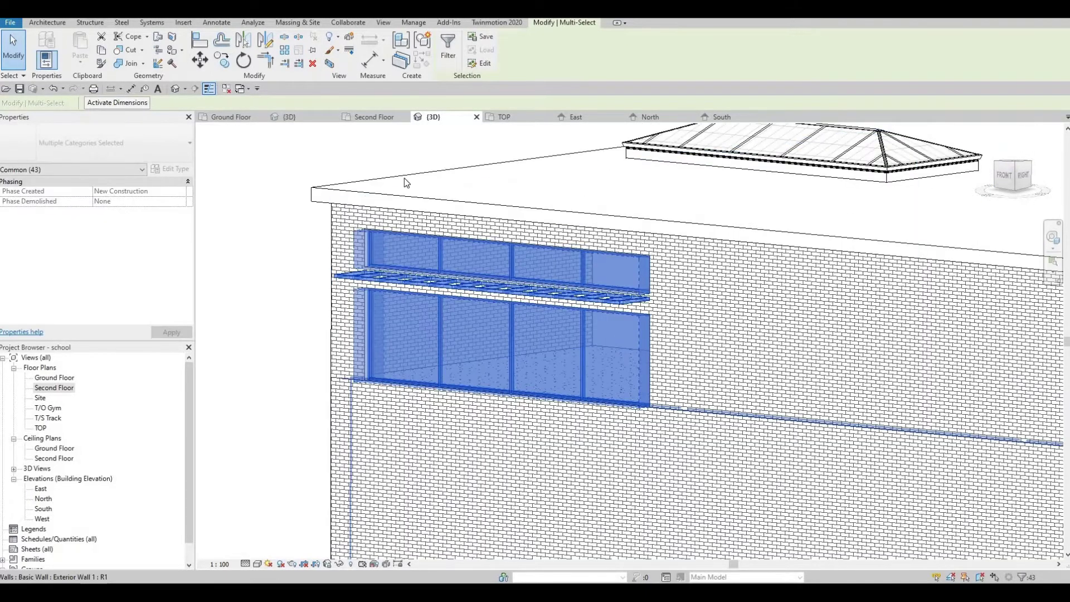
pyautogui.click(423, 44)
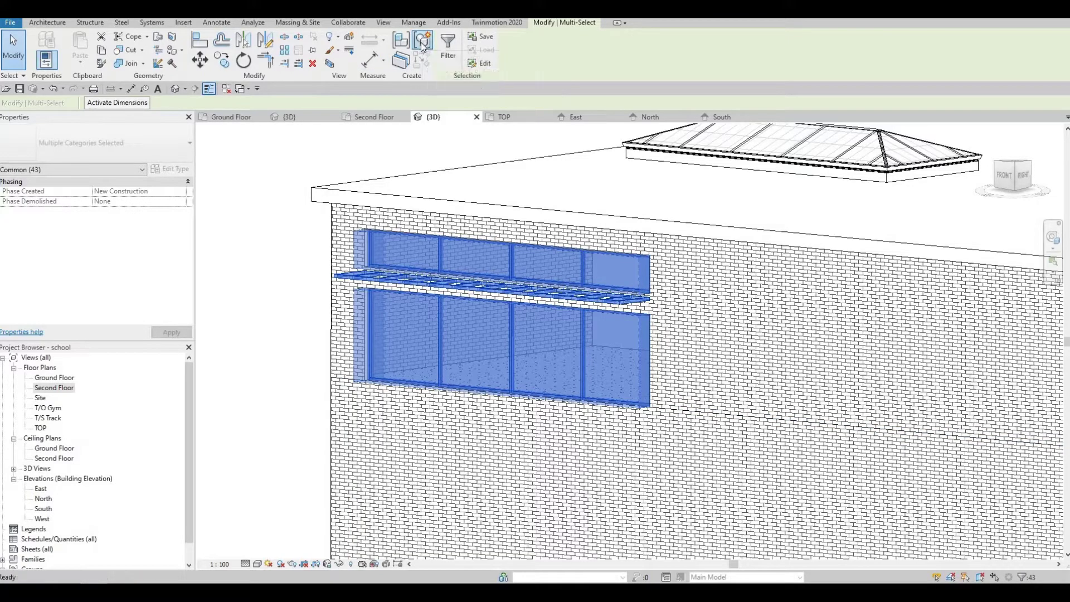
pyautogui.click(498, 325)
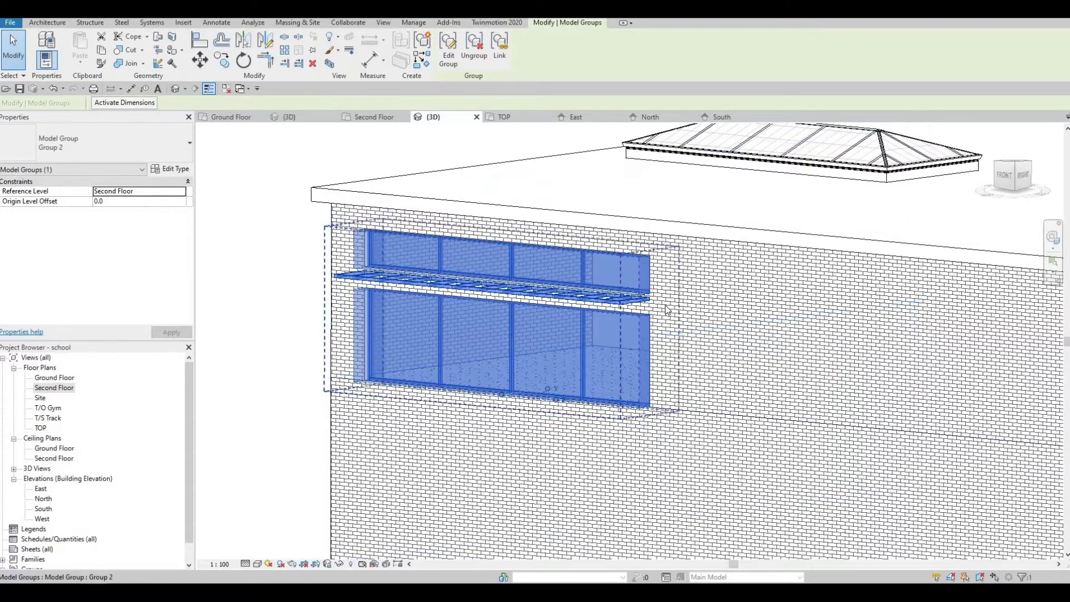
# - Copy the window group in the Second Floor plan from room 53 to the existing window position at room 54, and return to 3D
pyautogui.doubleClick(53, 389)
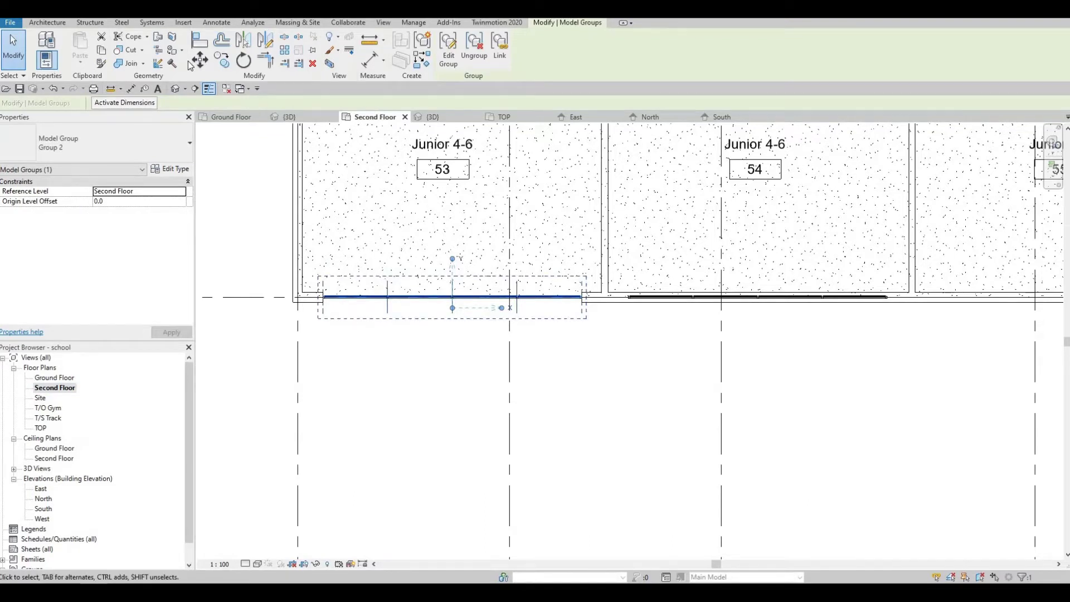
pyautogui.press('c')
pyautogui.press('o')
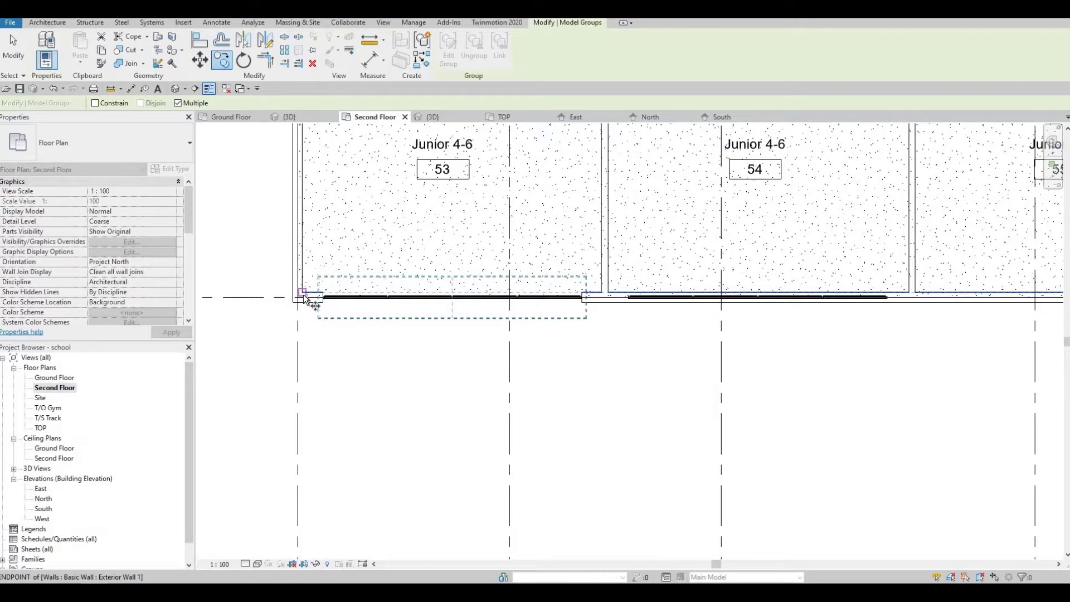
pyautogui.click(555, 305)
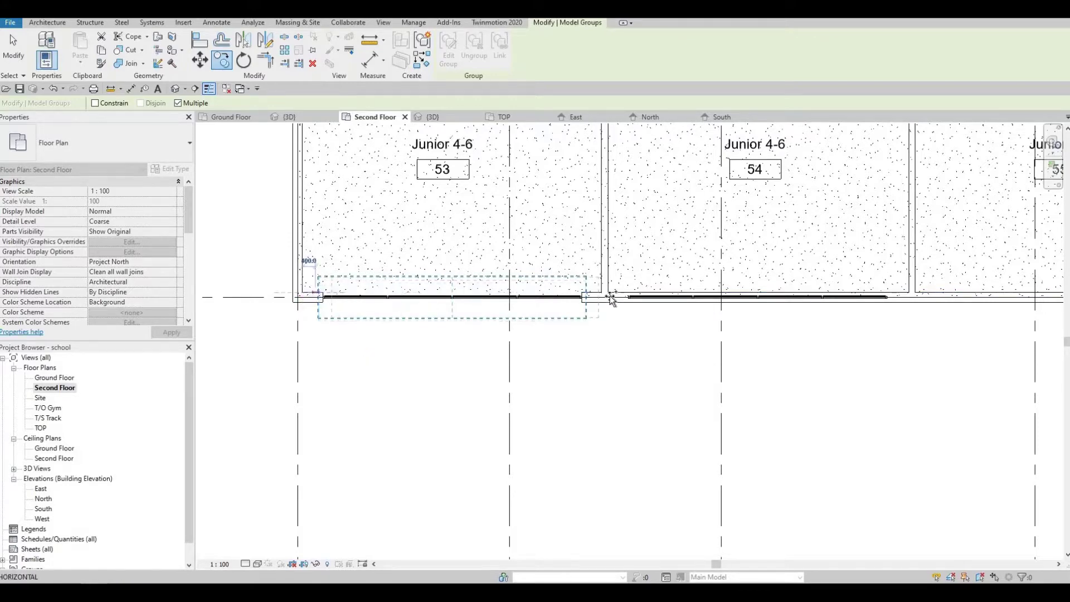
pyautogui.click(608, 326)
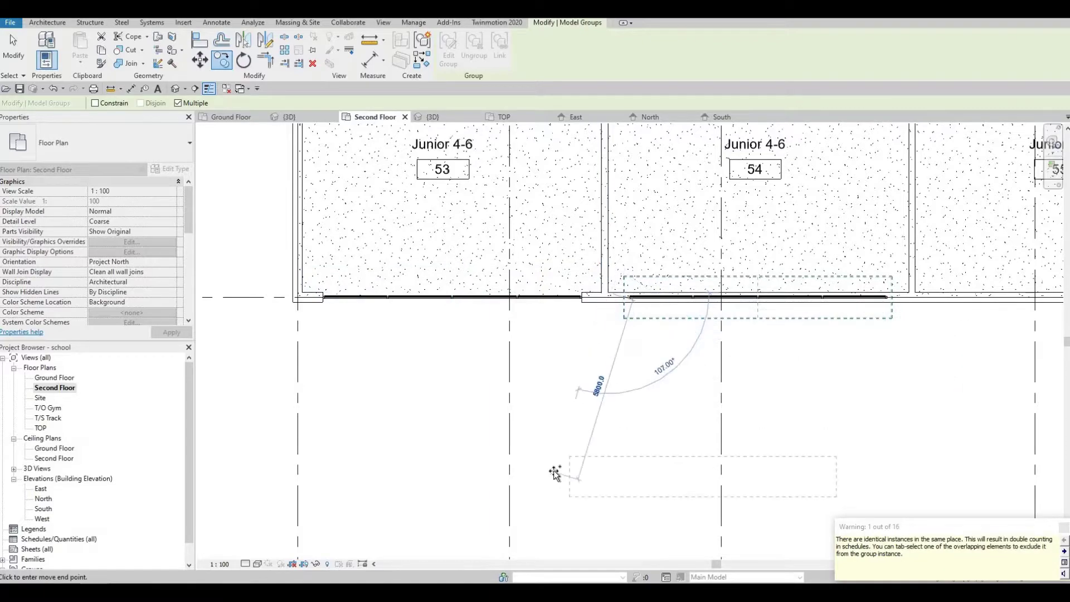
pyautogui.click(175, 89)
pyautogui.keyDown('shift'); pyautogui.moveTo(574, 282); pyautogui.dragTo(473, 226, button='middle'); pyautogui.keyUp('shift')
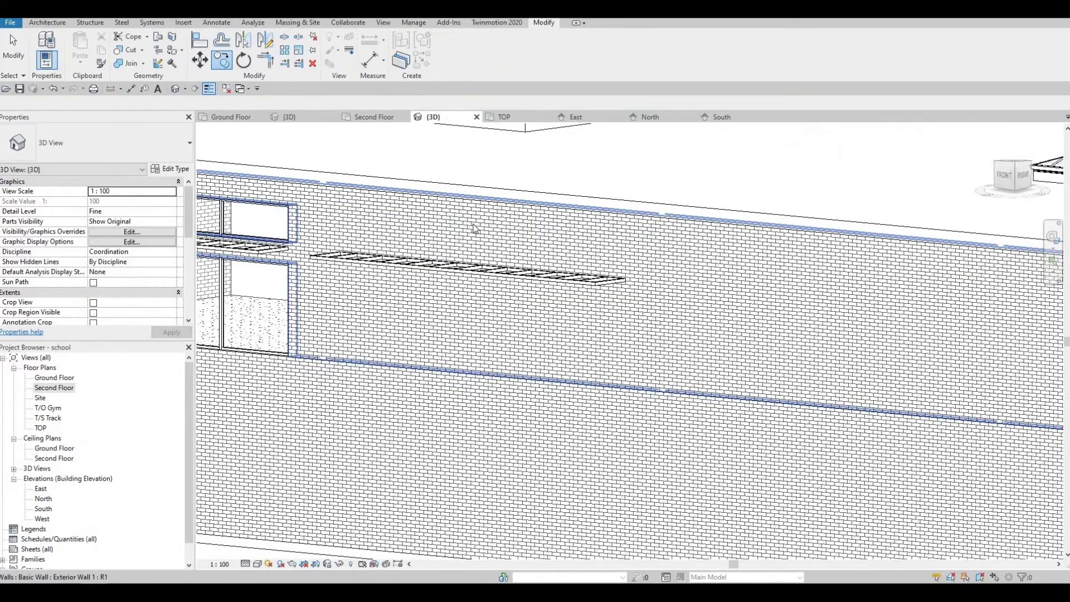
pyautogui.press('Escape')
pyautogui.press('Escape')
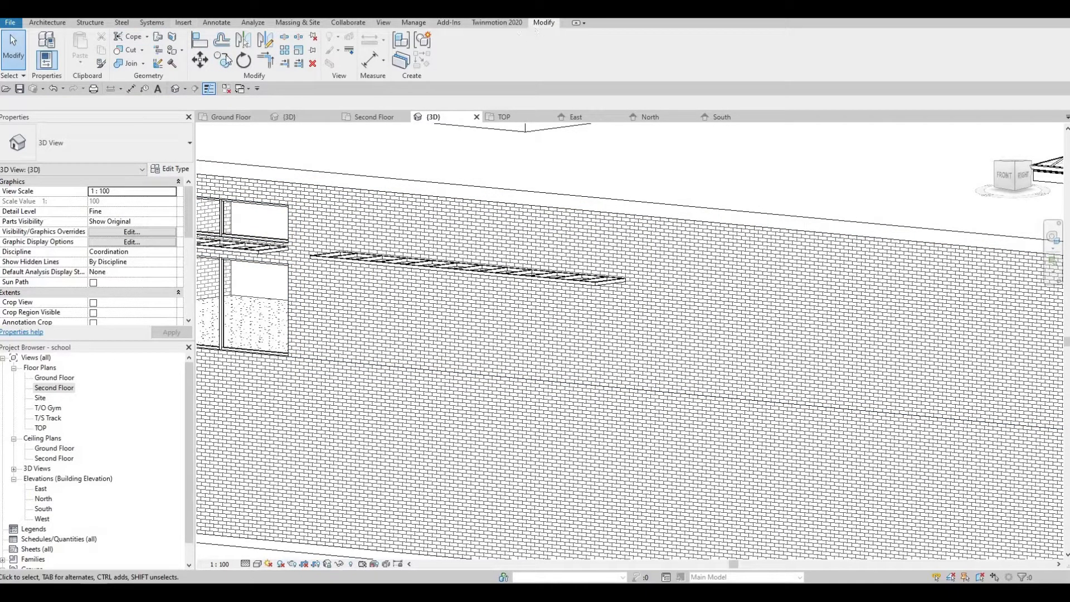
# - Cut the opening for the copied group's upper curtain wall out of the second-floor exterior wall
pyautogui.press('c')
pyautogui.press('g')
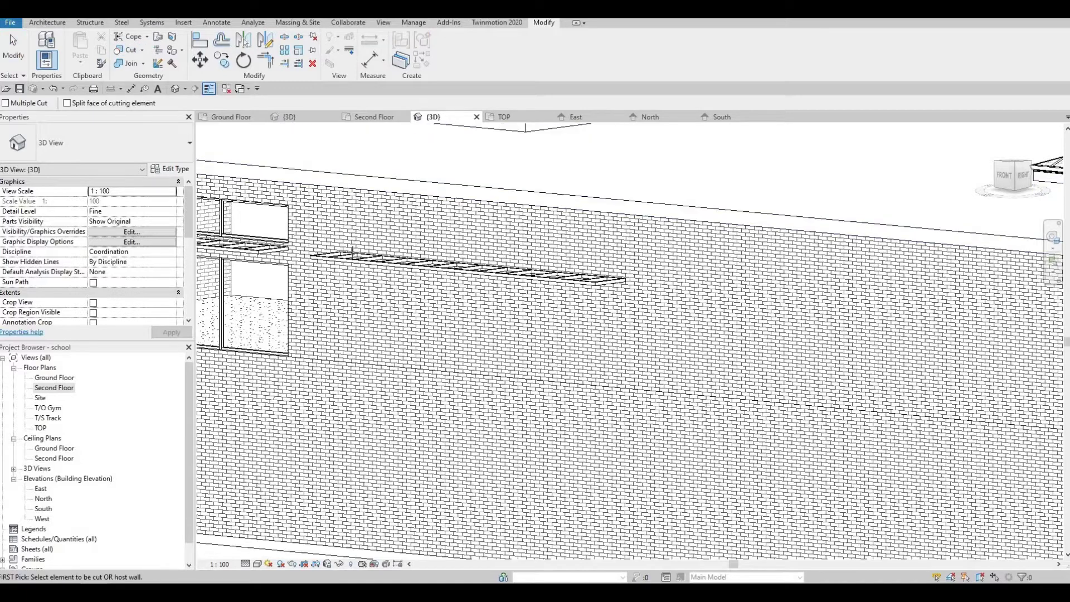
pyautogui.click(363, 223)
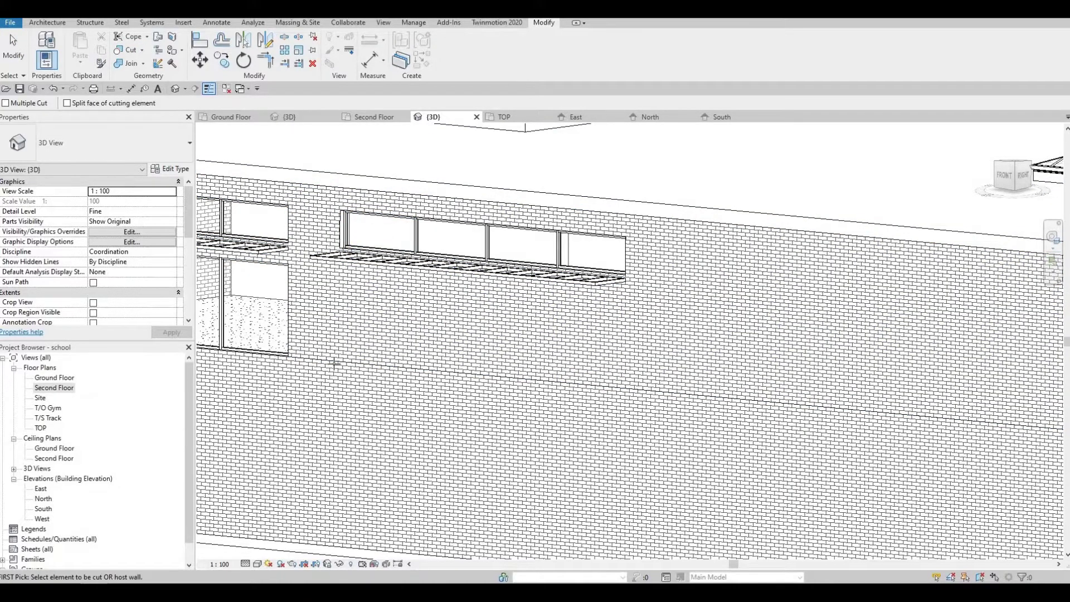
pyautogui.click(347, 340)
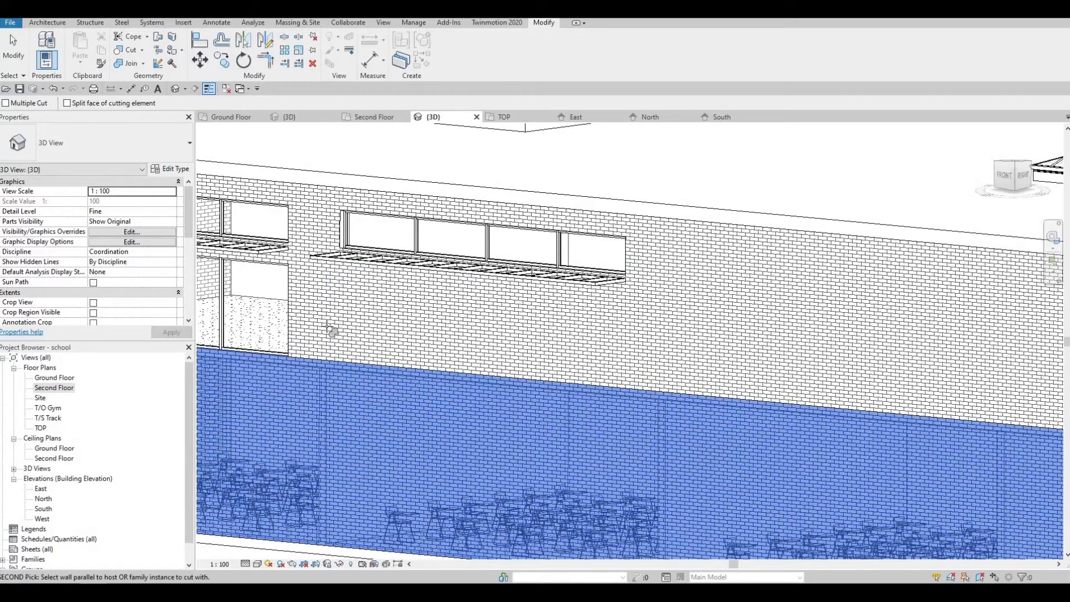
pyautogui.click(346, 331)
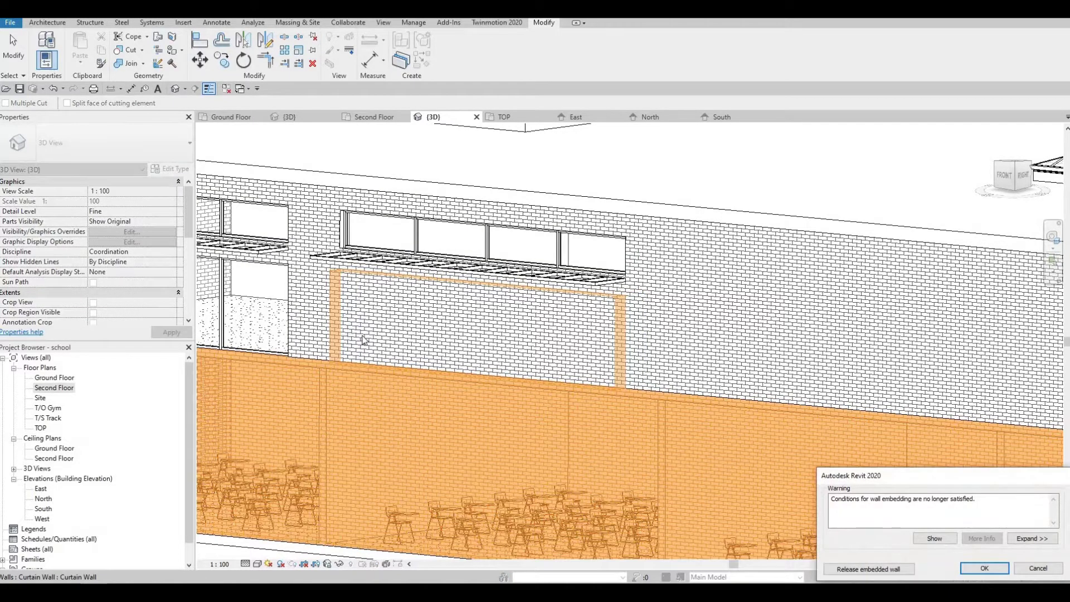
pyautogui.press('Escape')
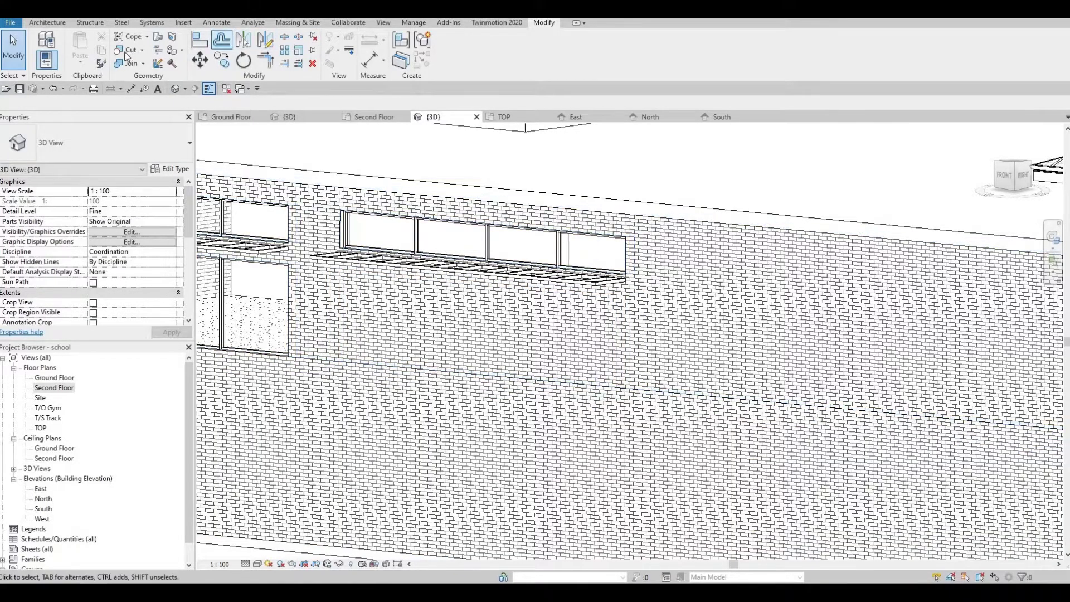
# - Cut the second-floor exterior wall with the copied group's lower curtain wall, below the sunshade
pyautogui.press('Return')
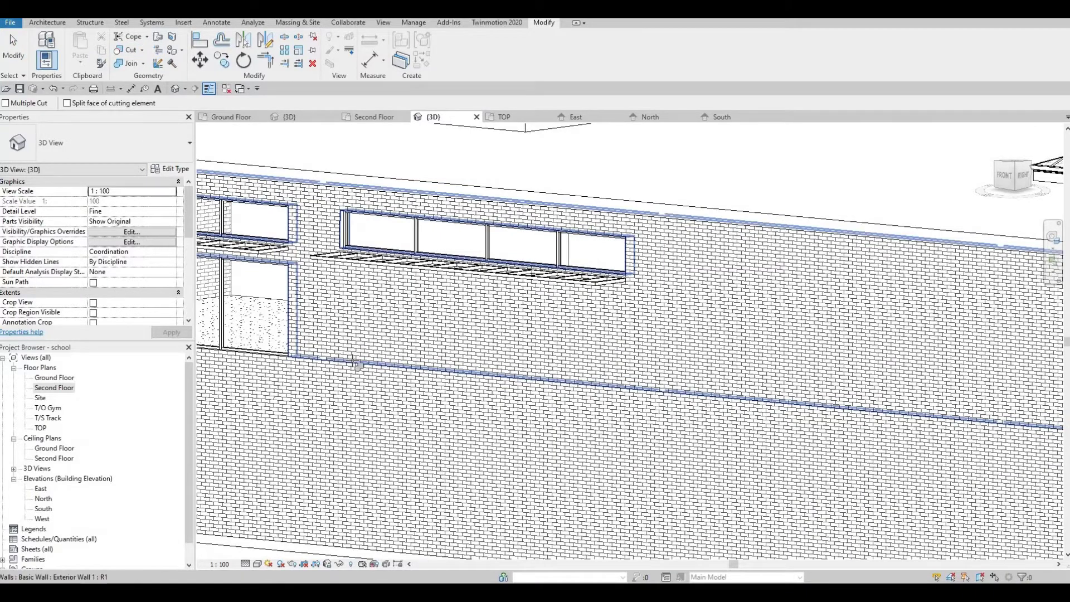
pyautogui.click(350, 307)
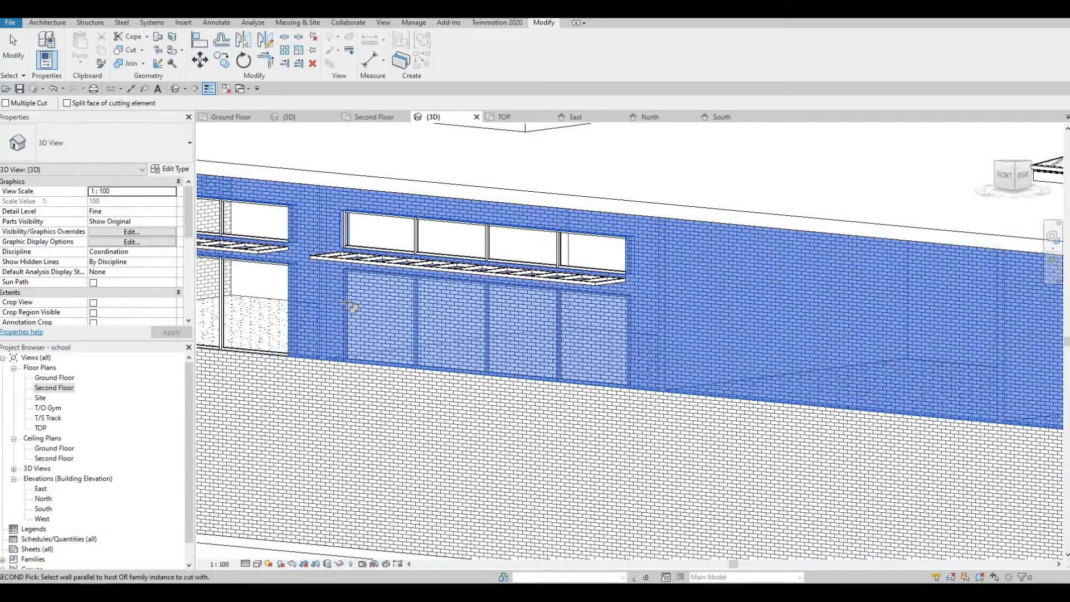
pyautogui.click(625, 300)
pyautogui.press('Escape')
# - Edit the corner window group to raise its lower curtain wall's base to an offset of about 572 mm, and finish the group edit
pyautogui.scroll(-5, 491, 360)
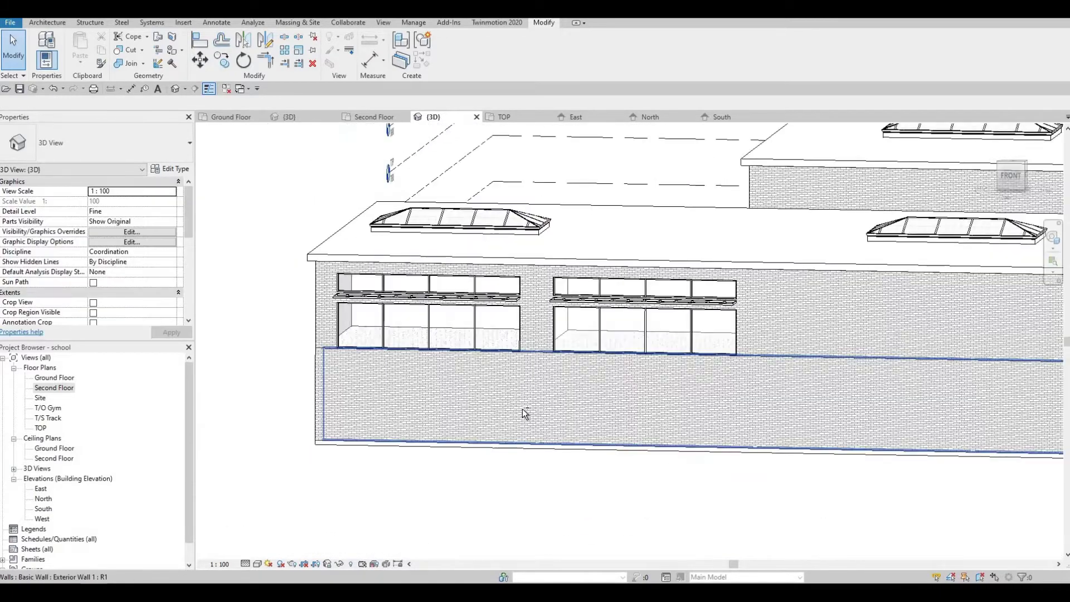
pyautogui.keyDown('shift'); pyautogui.moveTo(524, 413); pyautogui.dragTo(602, 346, button='middle'); pyautogui.keyUp('shift')
pyautogui.click(399, 339)
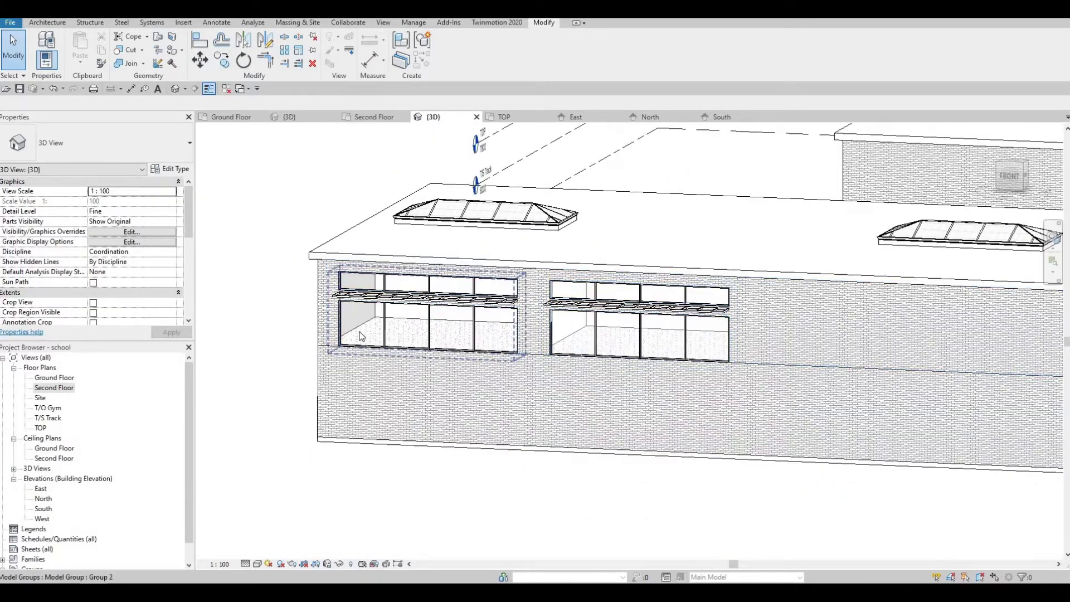
pyautogui.click(336, 325)
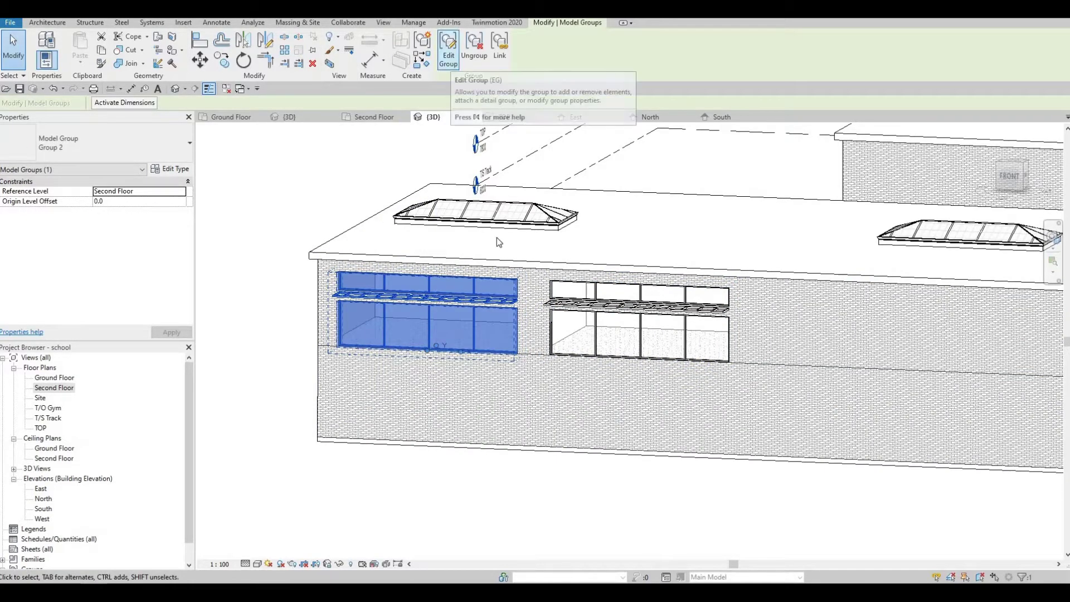
pyautogui.click(450, 61)
pyautogui.click(431, 353)
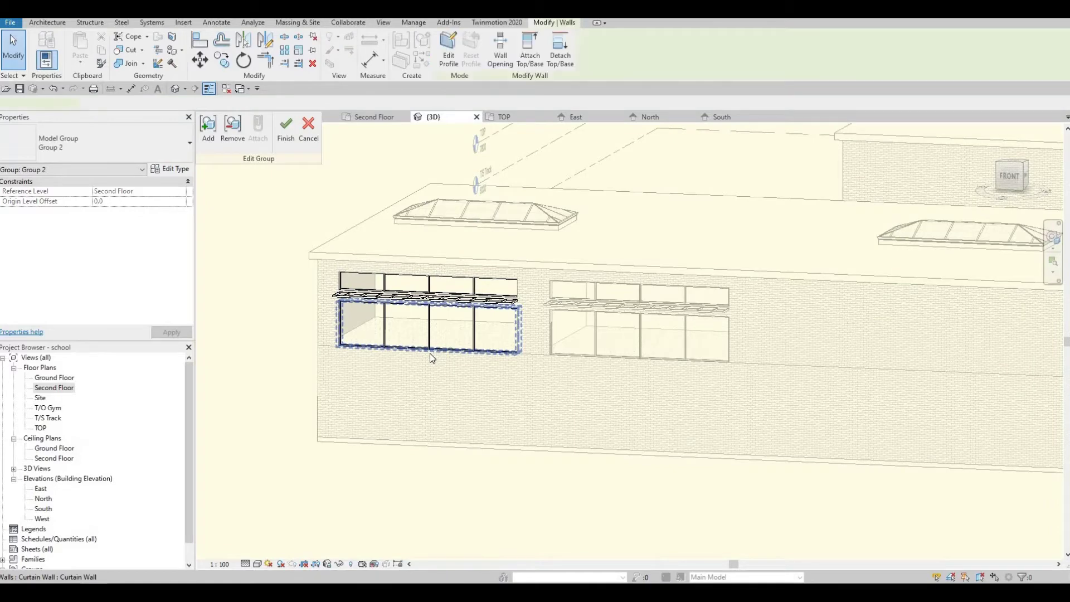
pyautogui.moveTo(432, 335); pyautogui.dragTo(431, 324)
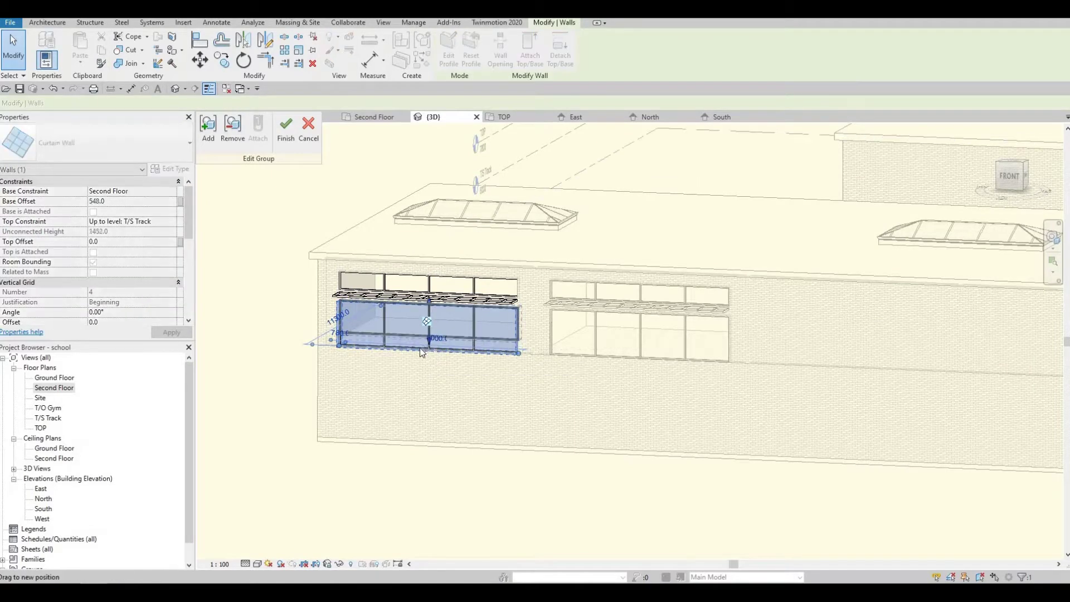
pyautogui.scroll(5, 418, 334)
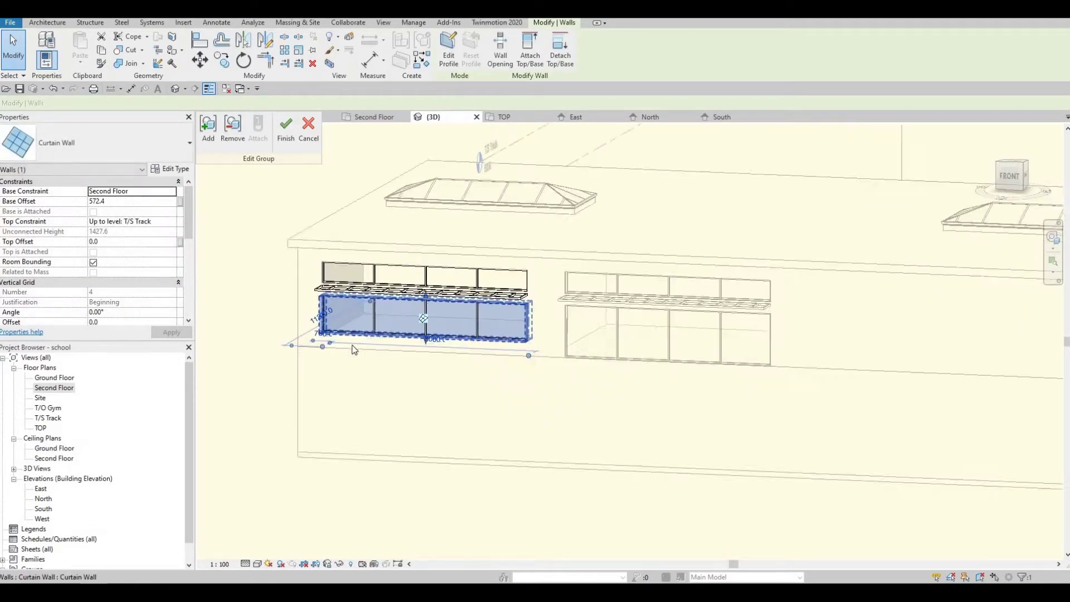
pyautogui.click(285, 132)
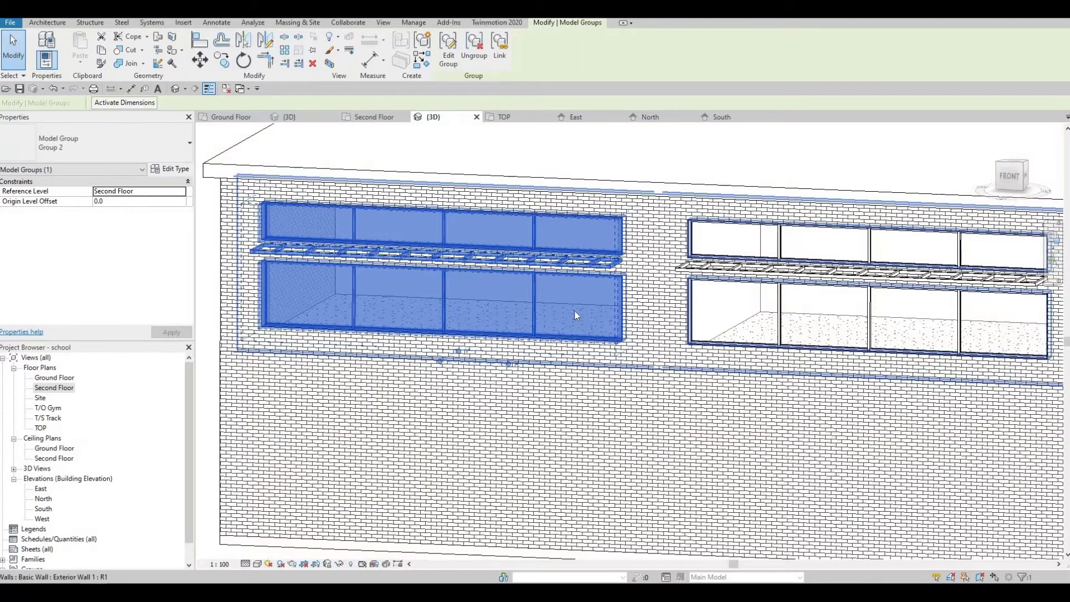
# - Deselect the corner window group, check both window groups on the facade in 3D, and open the Second Floor plan
pyautogui.moveTo(576, 314); pyautogui.dragTo(441, 280, button='middle')
pyautogui.scroll(-2, 477, 290)
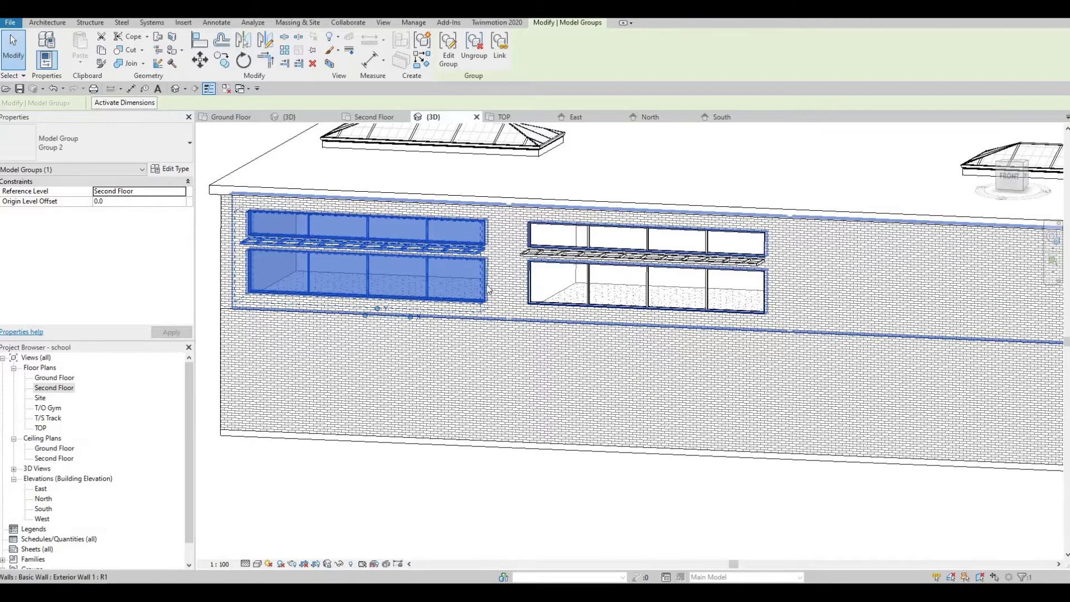
pyautogui.press('Escape')
pyautogui.keyDown('shift'); pyautogui.moveTo(615, 340); pyautogui.dragTo(664, 328, button='middle'); pyautogui.keyUp('shift')
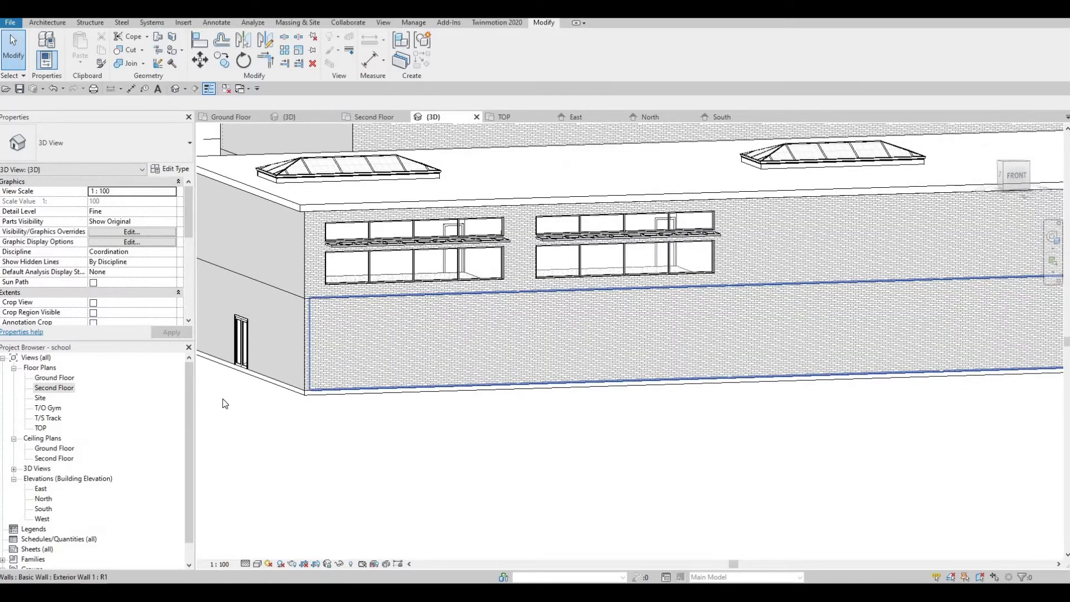
pyautogui.doubleClick(58, 389)
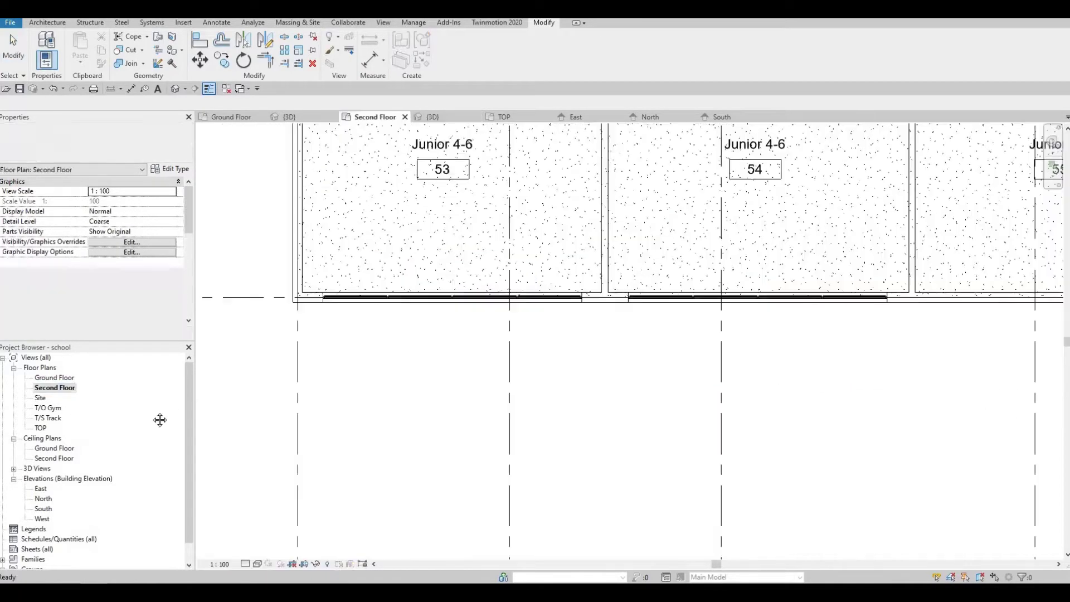
# - Copy the window group from room 53 to the matching position on room 55's exterior wall, with multiple copying on
pyautogui.scroll(-1, 356, 324)
pyautogui.moveTo(231, 296); pyautogui.dragTo(360, 333, button='middle')
pyautogui.click(361, 335)
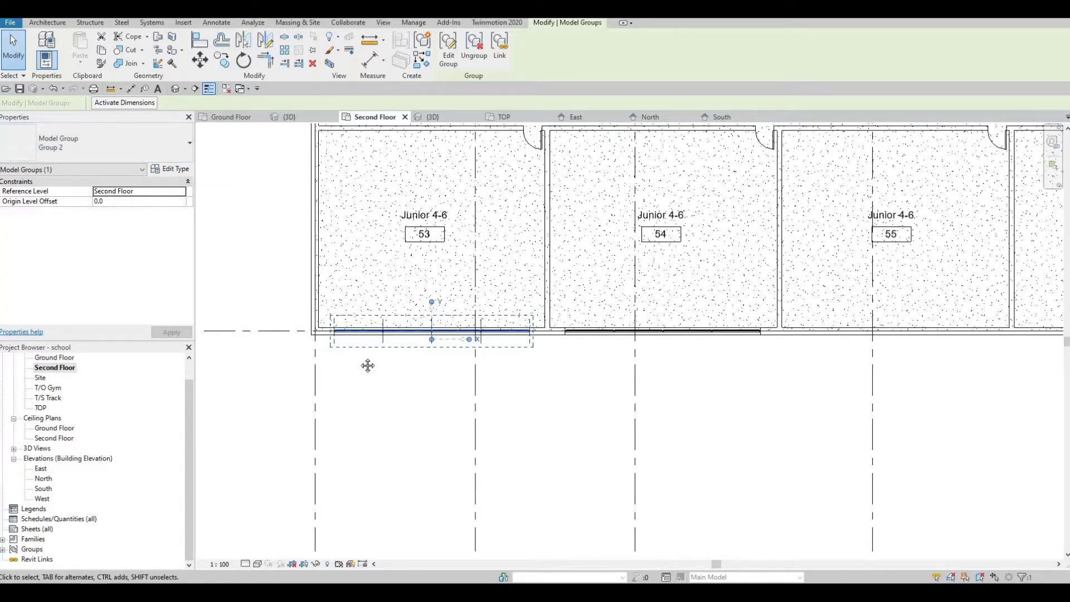
pyautogui.moveTo(386, 299); pyautogui.dragTo(285, 300, button='middle')
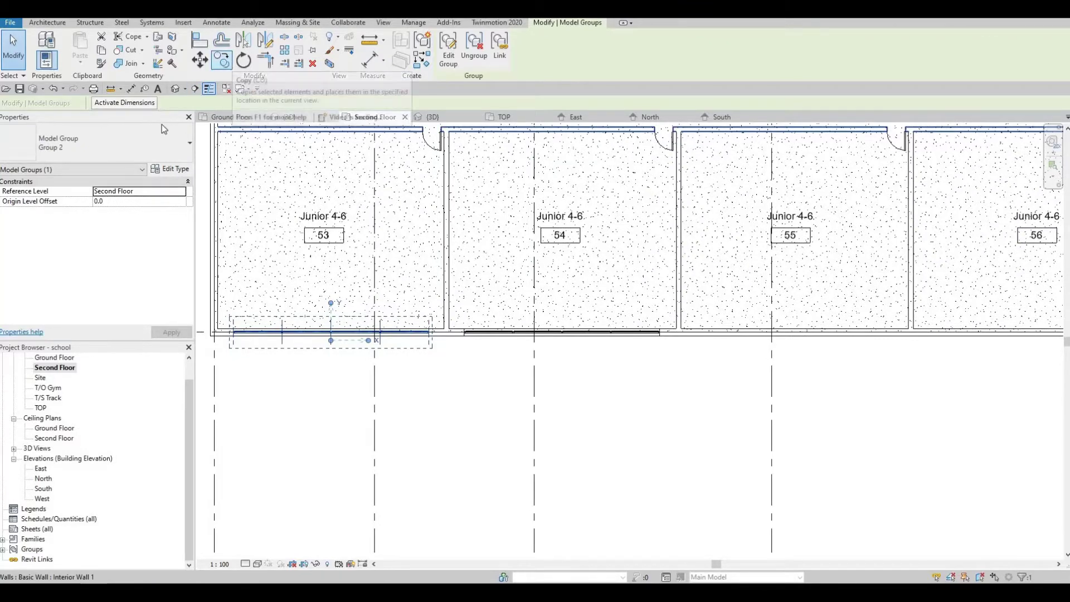
pyautogui.click(229, 62)
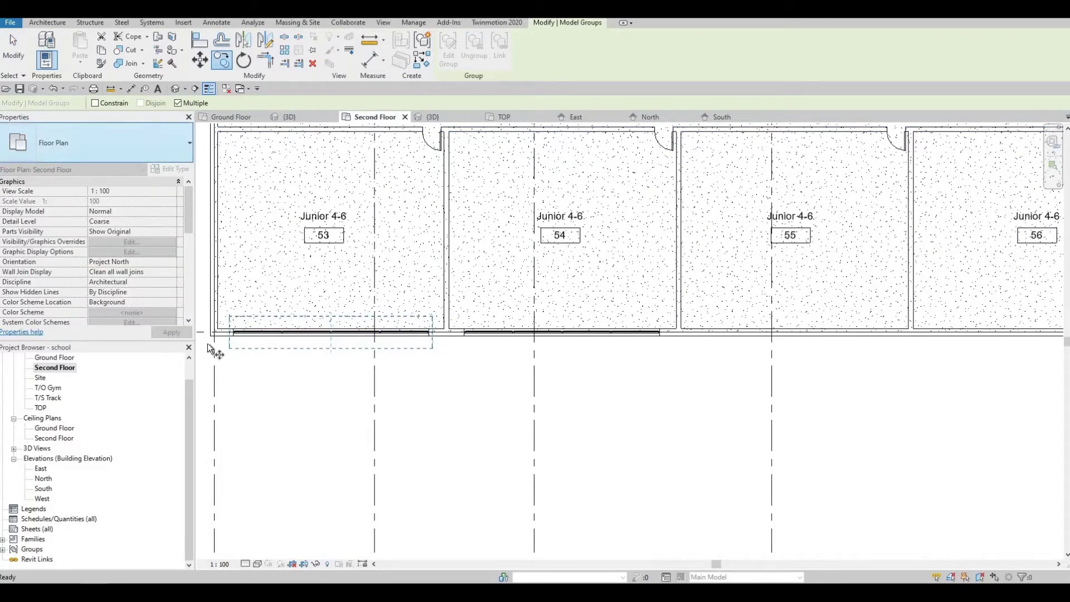
pyautogui.scroll(3, 234, 342)
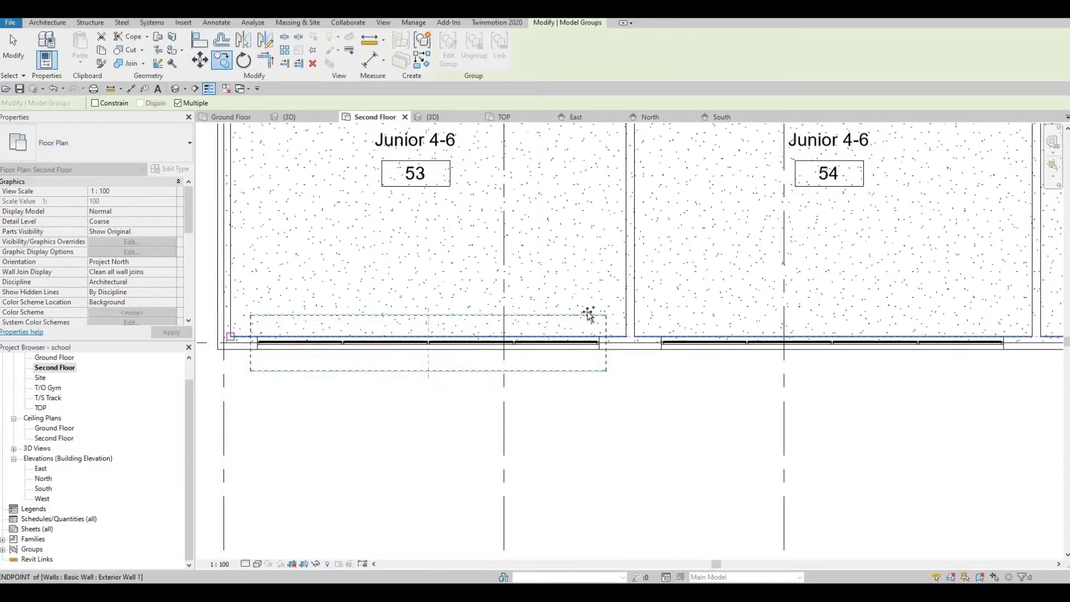
pyautogui.moveTo(1026, 348); pyautogui.dragTo(603, 342, button='middle')
pyautogui.scroll(1, 613, 338)
pyautogui.click(610, 332)
pyautogui.scroll(-2, 707, 344)
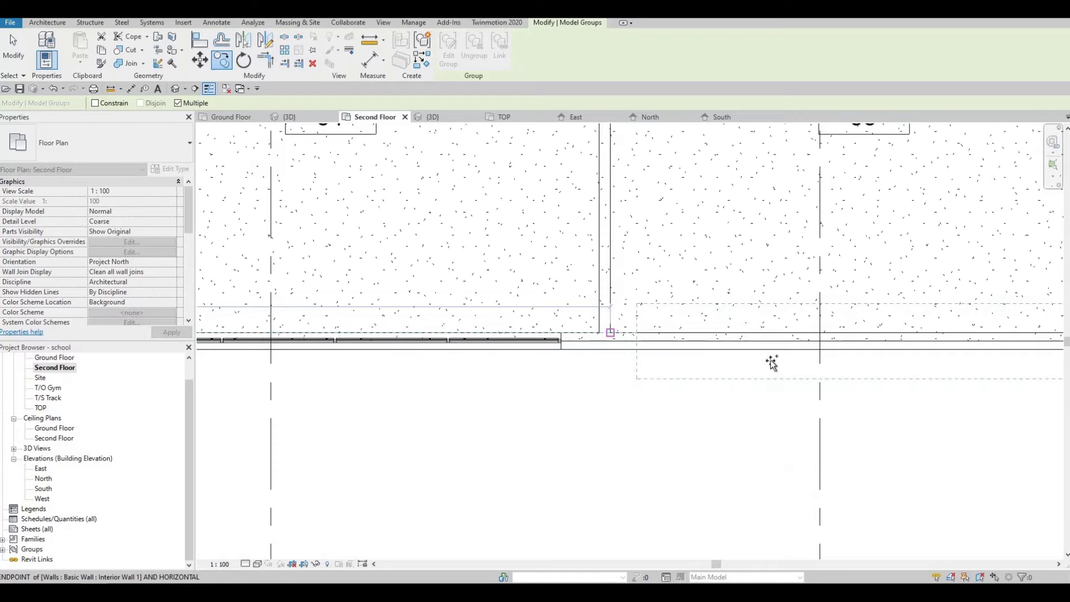
# - Place another copy of the window group at the matching position on room 56's exterior wall
pyautogui.moveTo(965, 338); pyautogui.dragTo(519, 337, button='middle')
pyautogui.scroll(2, 514, 336)
pyautogui.click(507, 340)
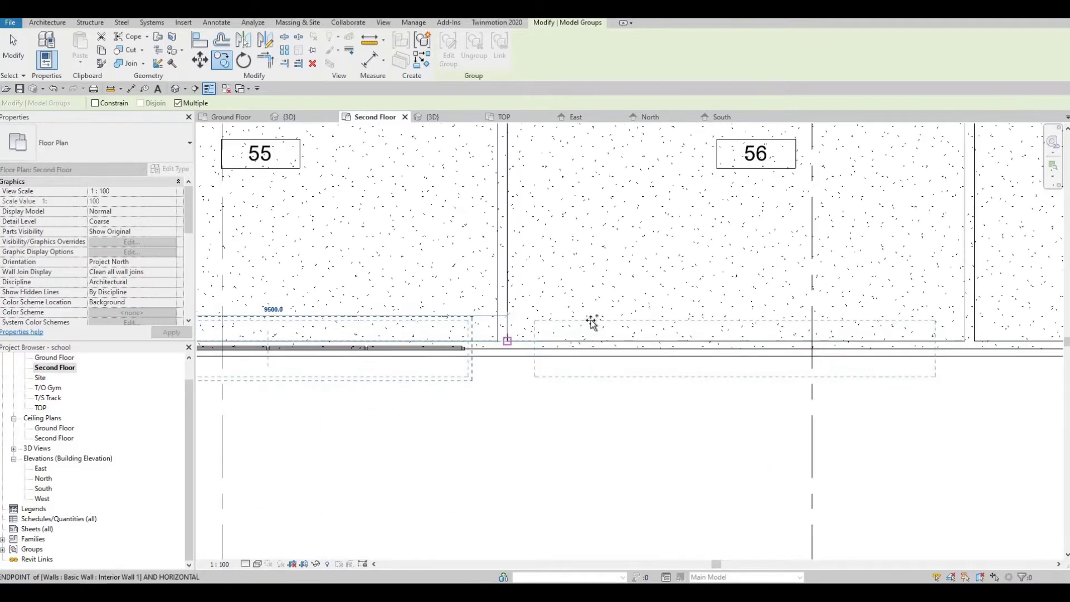
pyautogui.click(614, 334)
pyautogui.scroll(-2, 688, 375)
pyautogui.keyDown('shift'); pyautogui.hscroll(3, 640, 349); pyautogui.keyUp('shift')
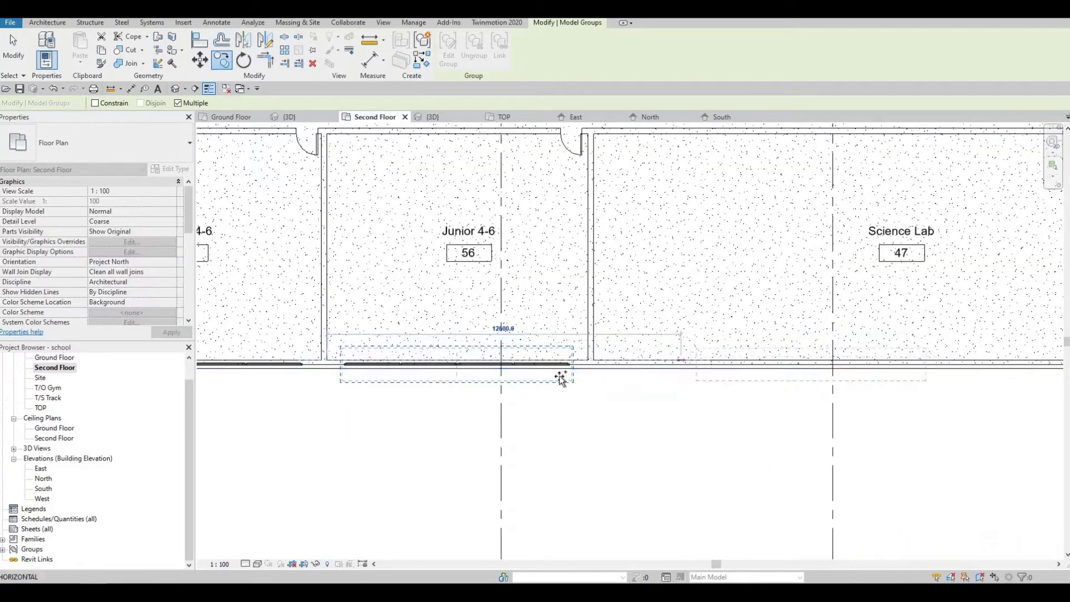
# - Place a further window group copy on Science Lab 47's exterior wall, next to room 56, and end the copying
pyautogui.scroll(2, 561, 379)
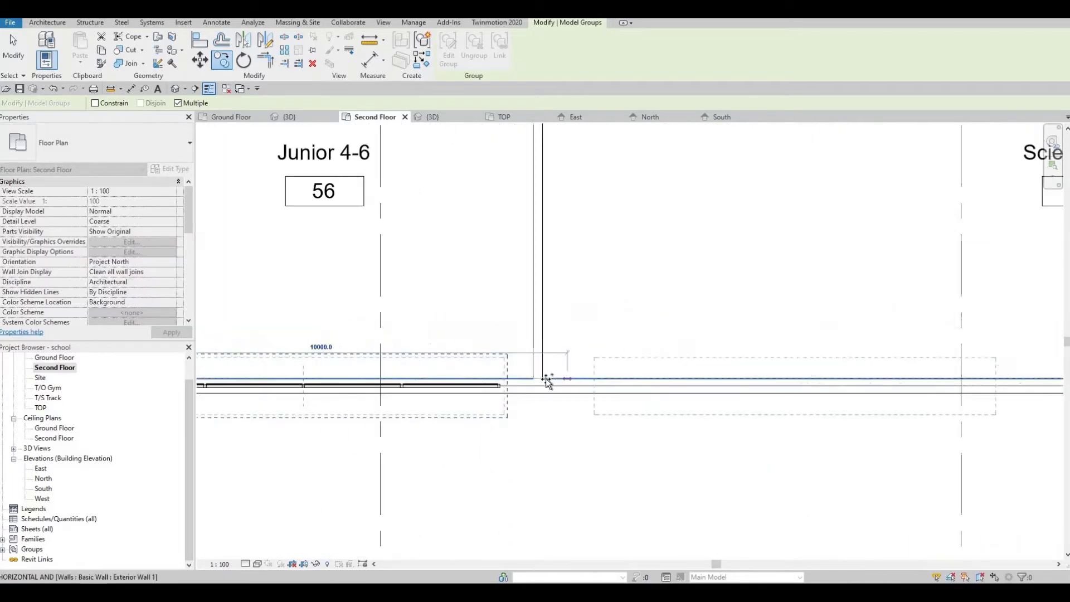
pyautogui.click(719, 386)
pyautogui.scroll(-4, 725, 379)
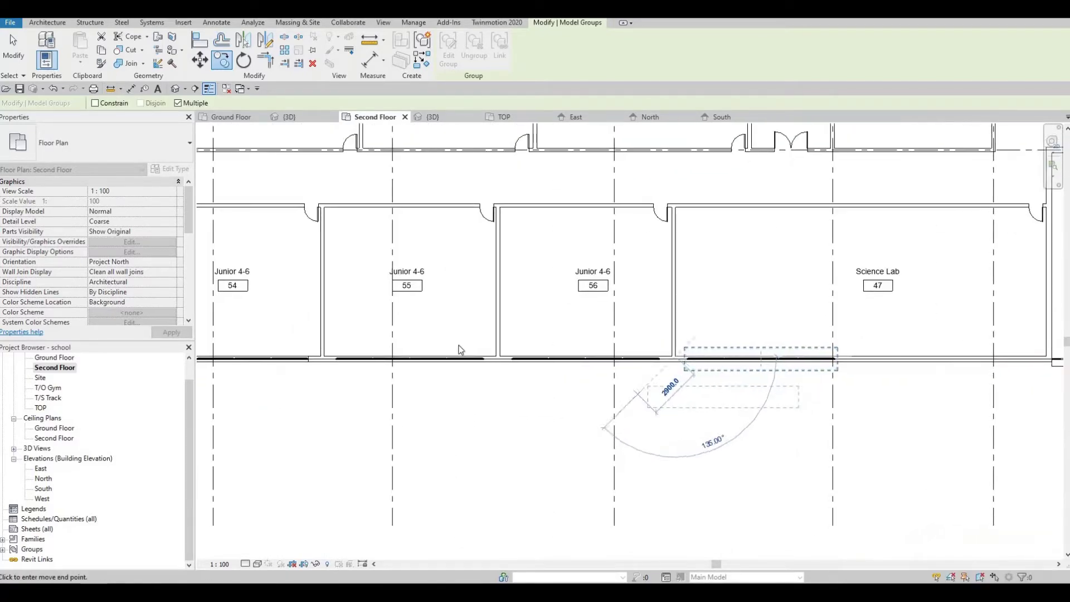
pyautogui.moveTo(459, 345); pyautogui.dragTo(821, 320, button='middle')
pyautogui.press('Escape')
# - Copy the room 53 window group to the far end of Science Lab 47's exterior wall, aligned from the partition corner
pyautogui.click(461, 338)
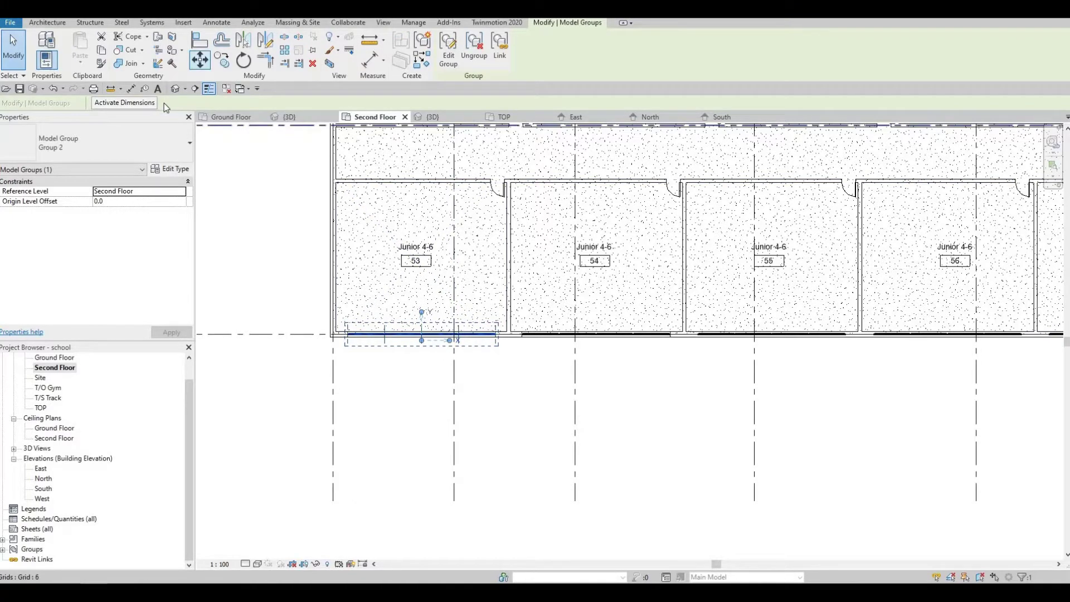
pyautogui.press('c')
pyautogui.press('o')
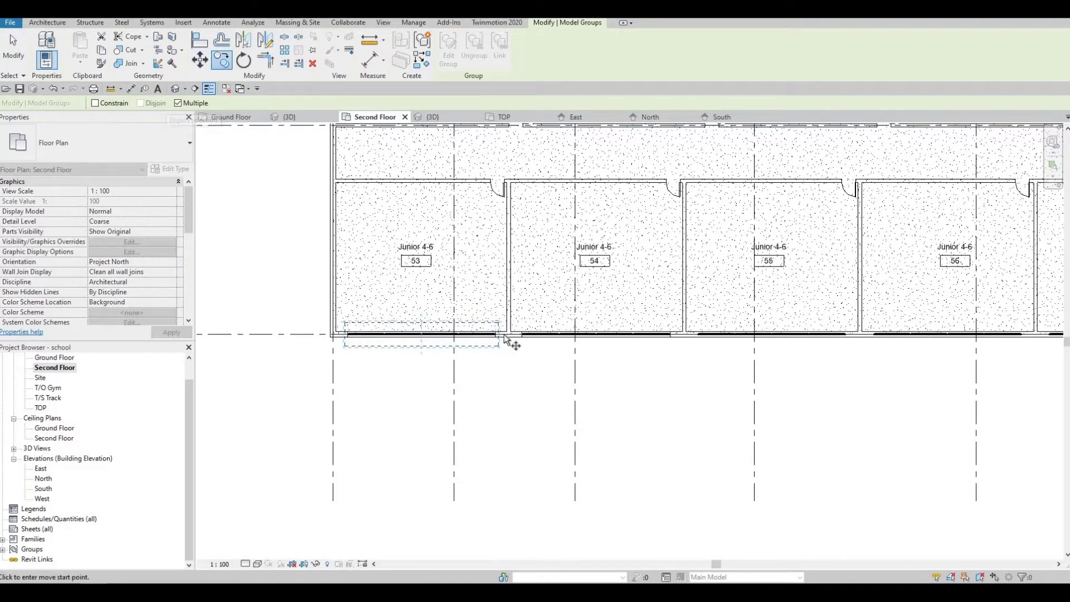
pyautogui.scroll(5, 505, 340)
pyautogui.click(491, 363)
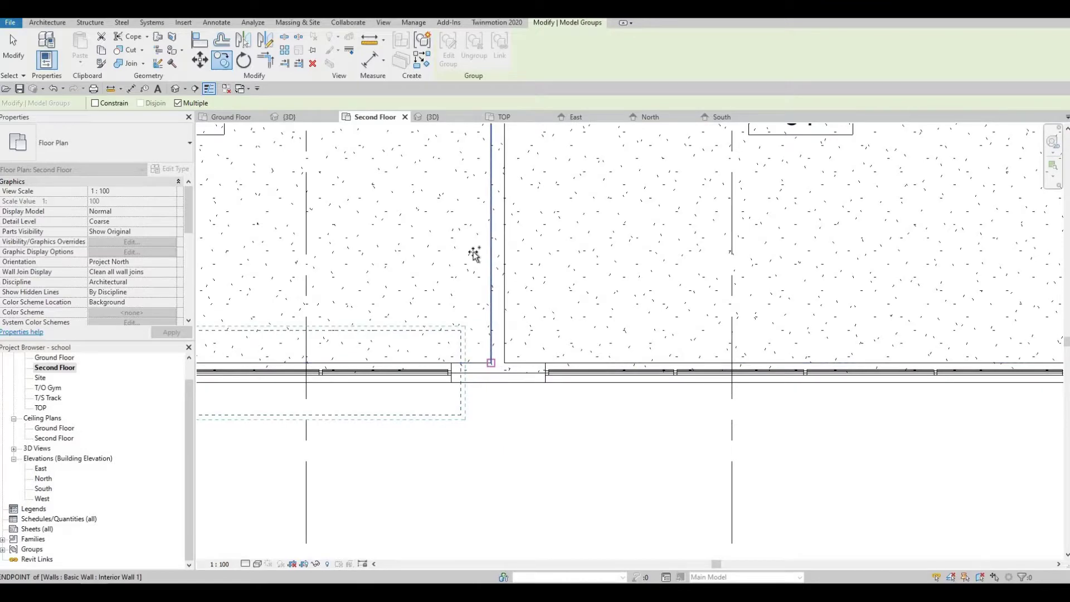
pyautogui.scroll(-4, 476, 254)
pyautogui.moveTo(817, 338); pyautogui.dragTo(393, 358, button='middle')
pyautogui.scroll(4, 752, 311)
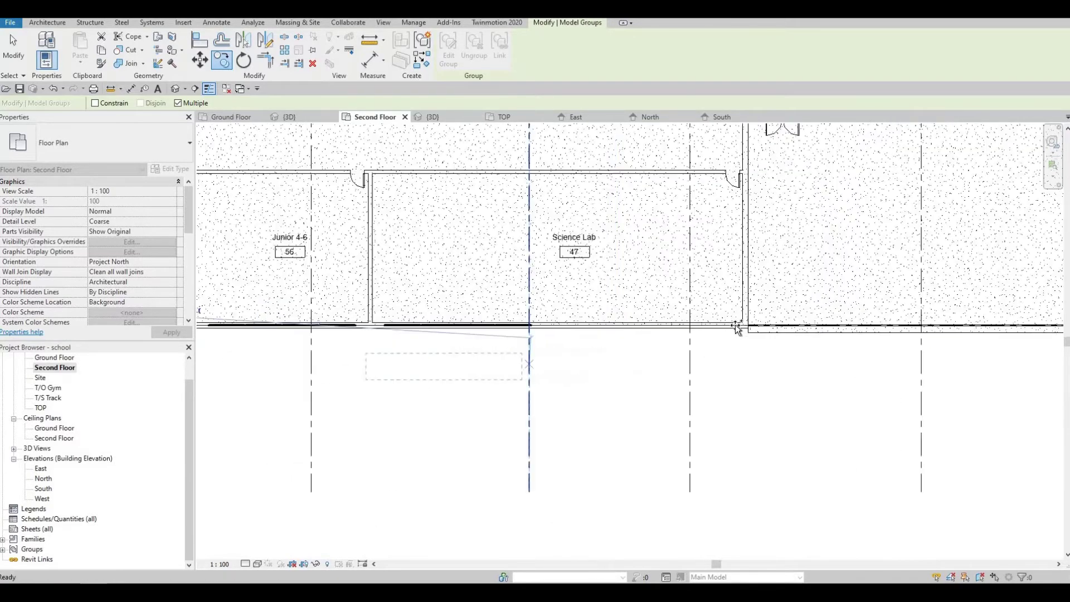
pyautogui.click(268, 329)
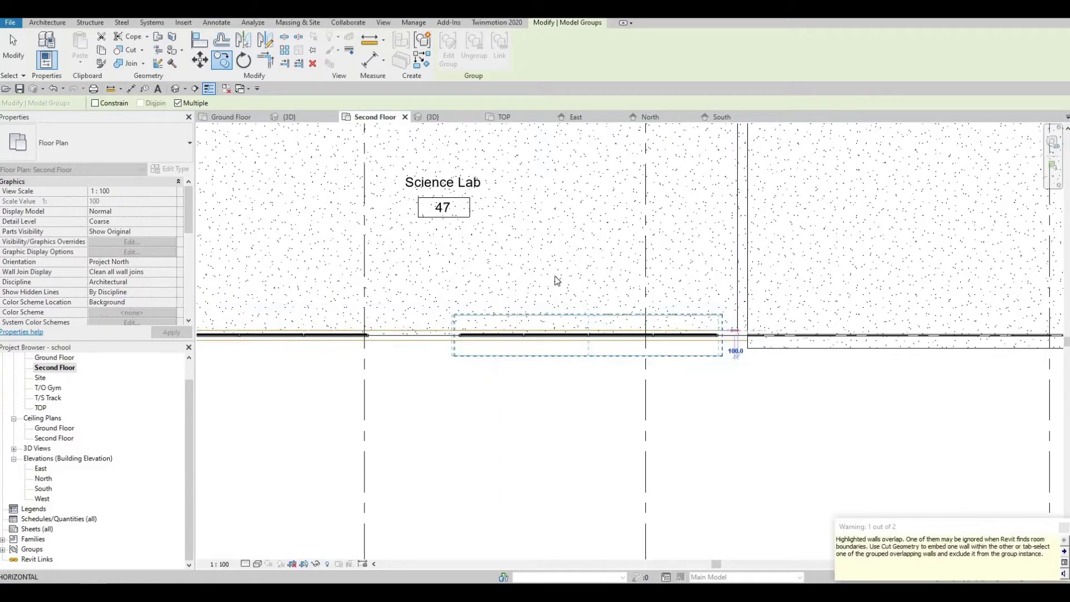
pyautogui.scroll(-4, 458, 349)
pyautogui.press('Escape')
pyautogui.scroll(-2, 387, 277)
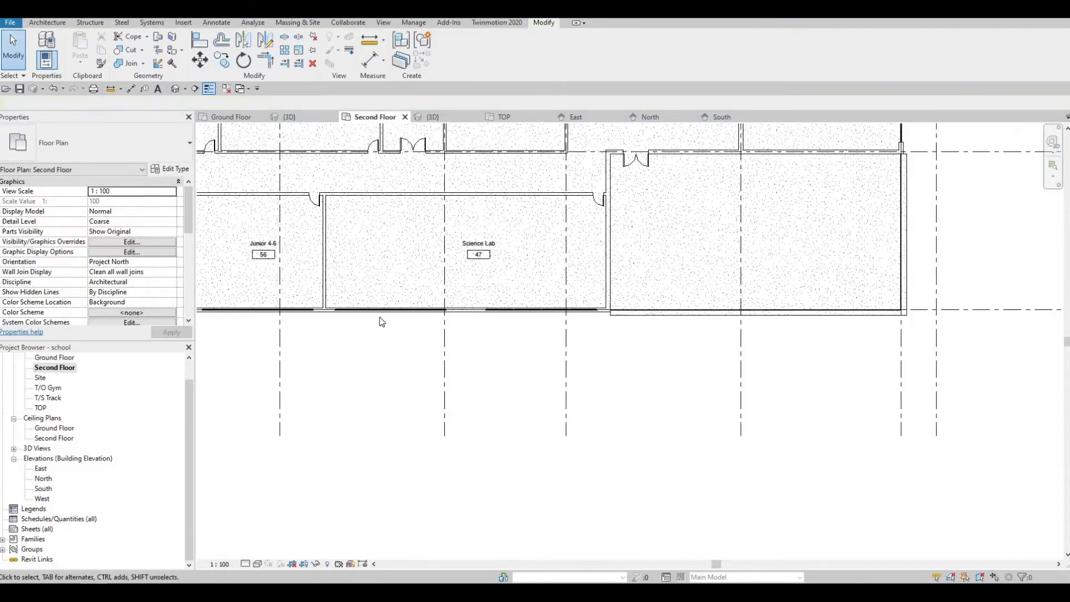
# - Copy the room 53 window group straight across the building to the opposite exterior wall at room 52
pyautogui.moveTo(311, 159); pyautogui.dragTo(590, 304, button='middle')
pyautogui.moveTo(393, 286); pyautogui.dragTo(447, 219, button='middle')
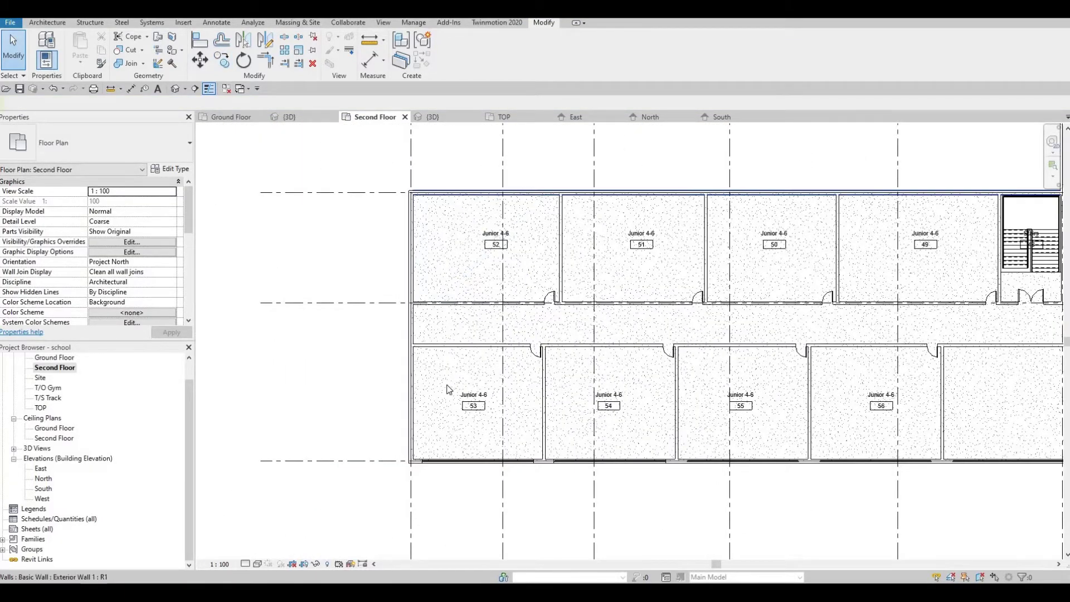
pyautogui.moveTo(446, 358); pyautogui.dragTo(446, 227, button='middle')
pyautogui.scroll(2, 445, 365)
pyautogui.scroll(2, 393, 304)
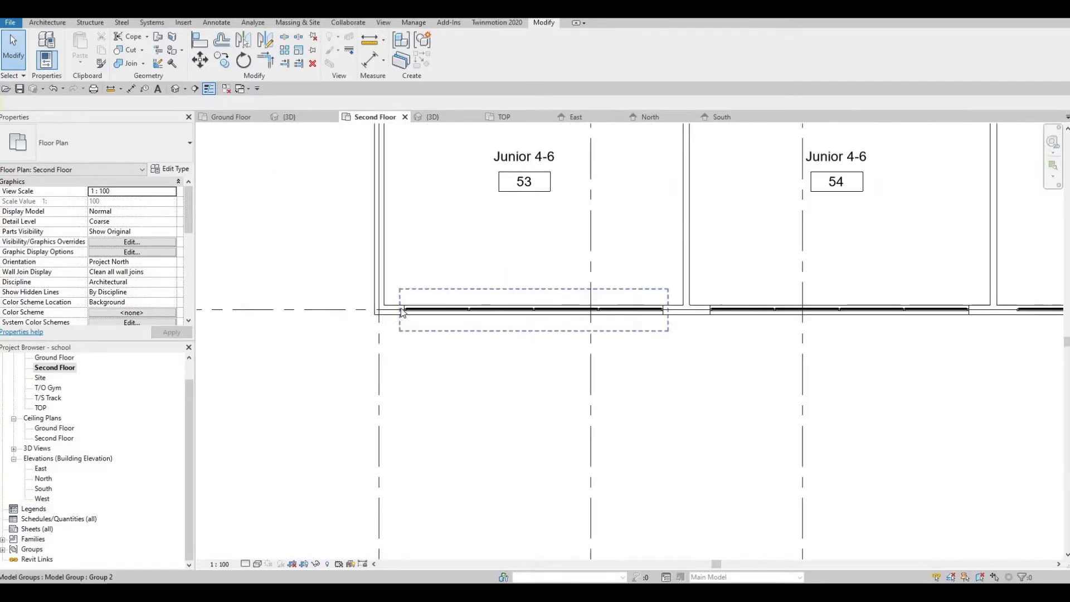
pyautogui.moveTo(392, 271); pyautogui.dragTo(679, 363)
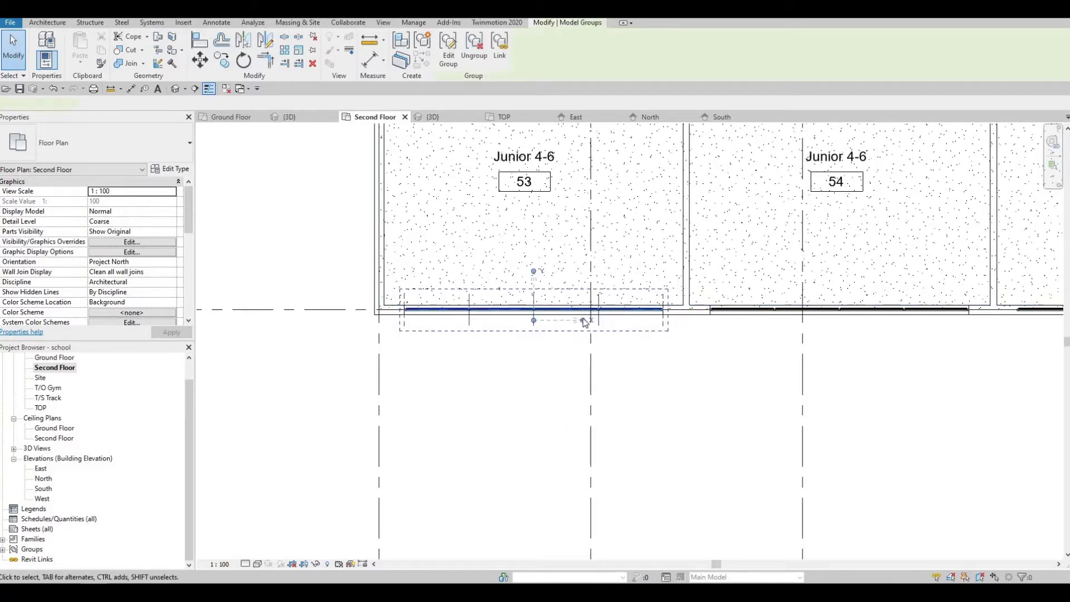
pyautogui.press('Escape')
pyautogui.click(483, 312)
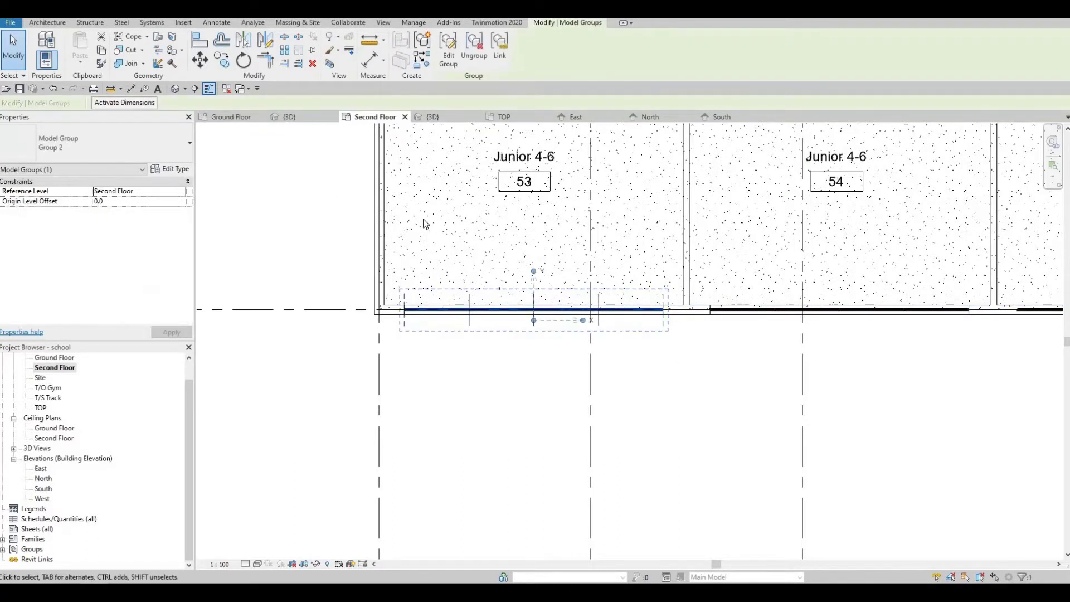
pyautogui.click(221, 61)
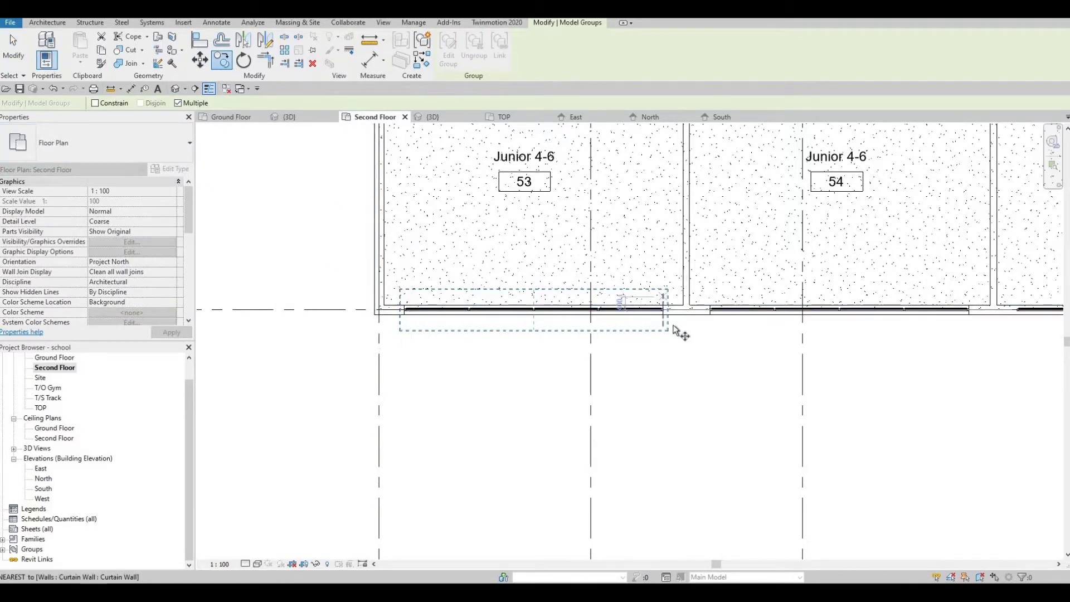
pyautogui.scroll(2, 676, 330)
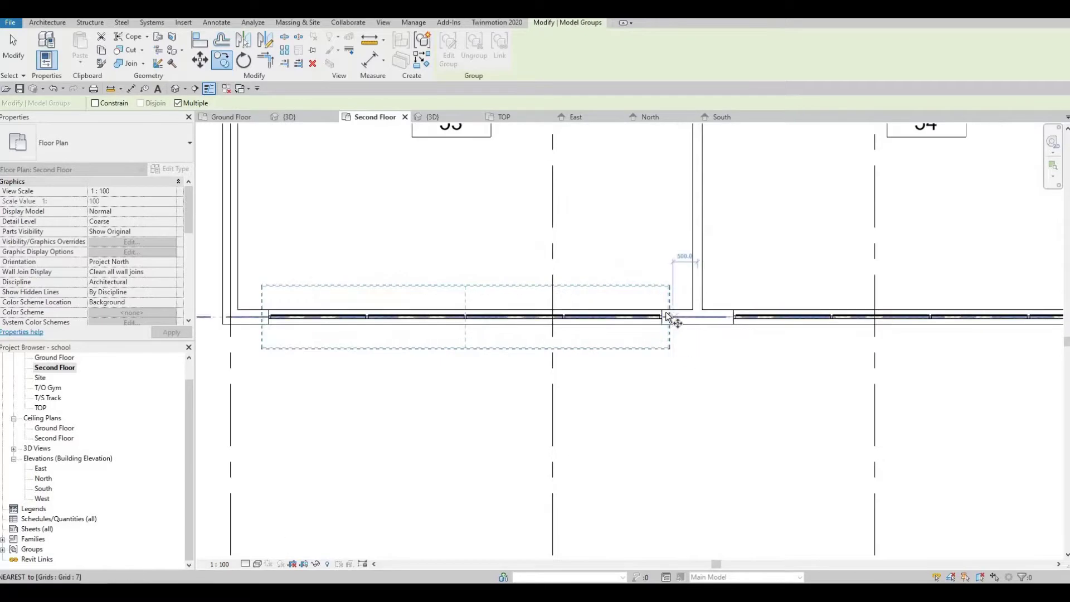
pyautogui.click(465, 310)
pyautogui.scroll(-2, 468, 202)
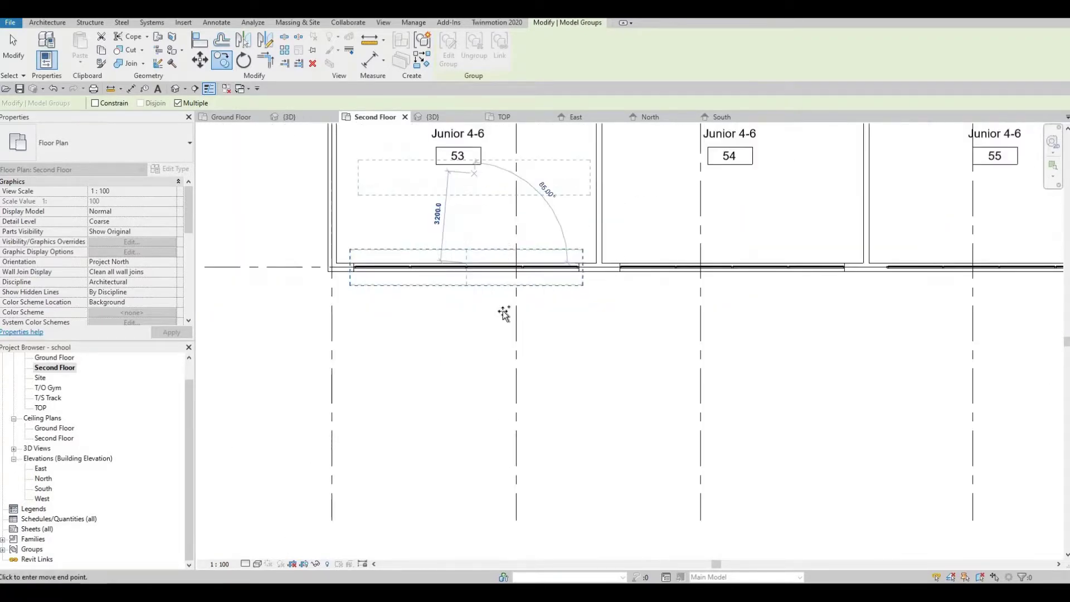
pyautogui.moveTo(481, 172); pyautogui.dragTo(502, 444, button='middle')
pyautogui.moveTo(506, 220); pyautogui.dragTo(511, 375, button='middle')
pyautogui.moveTo(509, 139); pyautogui.dragTo(509, 287, button='middle')
pyautogui.scroll(1, 510, 364)
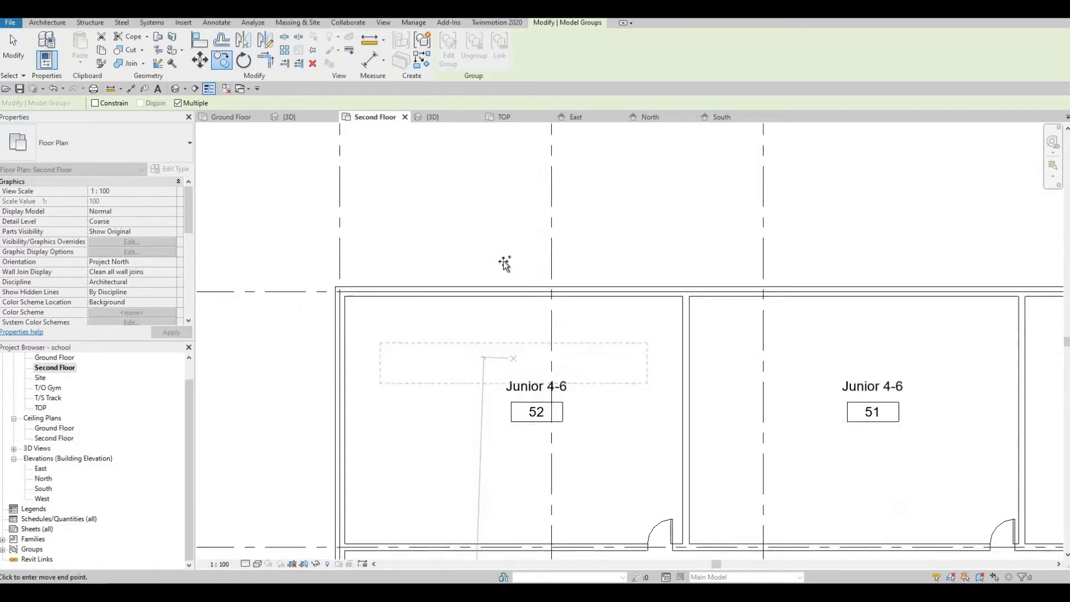
pyautogui.scroll(2, 504, 263)
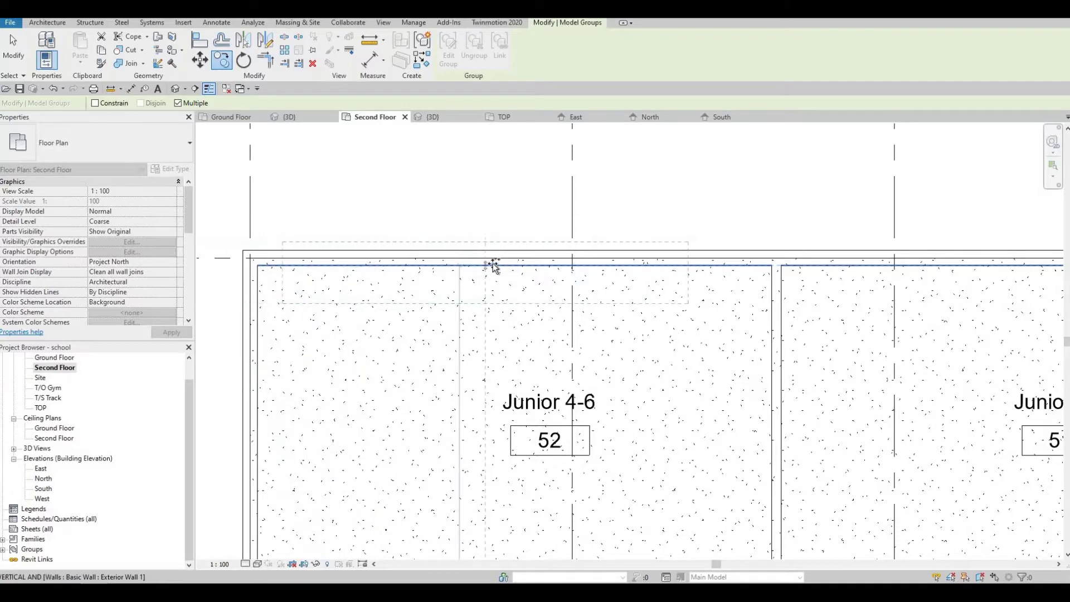
pyautogui.scroll(-2, 495, 264)
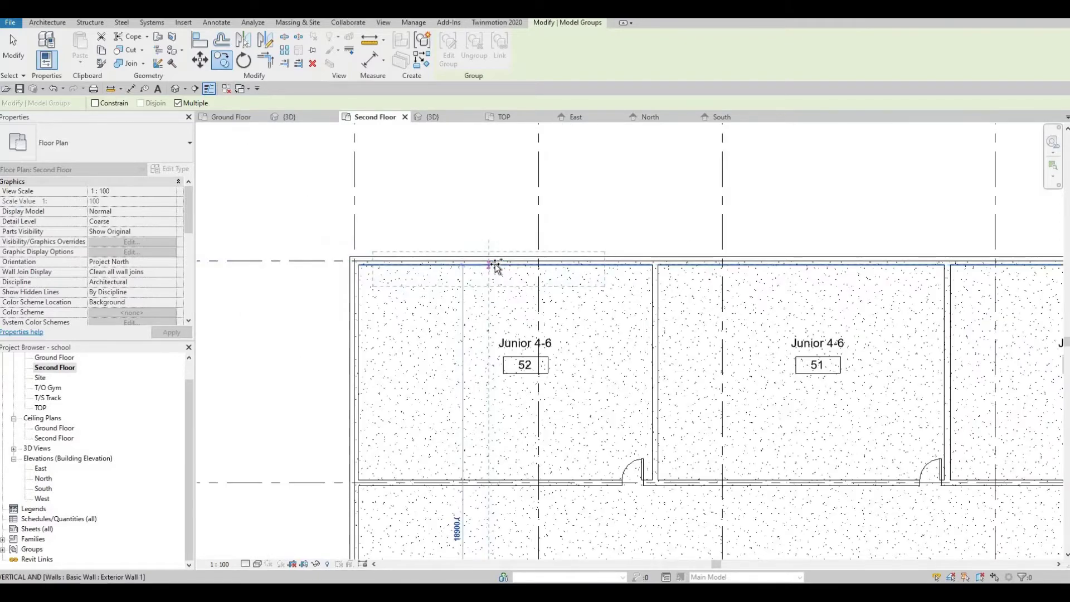
pyautogui.click(495, 276)
pyautogui.press('Escape')
pyautogui.press('Escape')
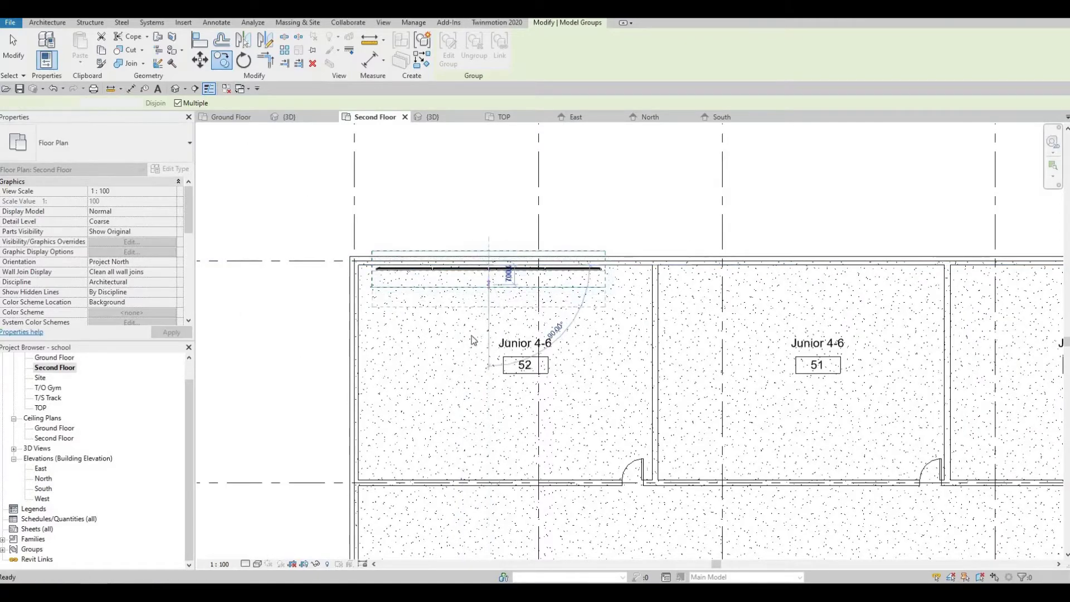
# - Try to rotate the room 52 window group 90° about its centre, and undo the rotation
pyautogui.moveTo(370, 230); pyautogui.dragTo(373, 268, button='middle')
pyautogui.moveTo(370, 264); pyautogui.dragTo(638, 346)
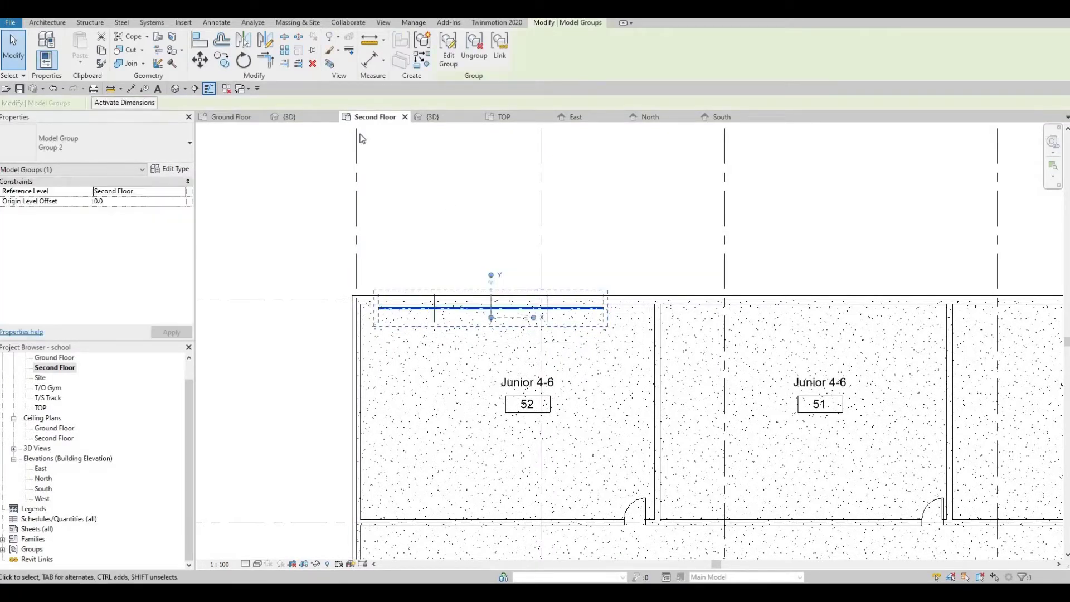
pyautogui.press('r')
pyautogui.press('o')
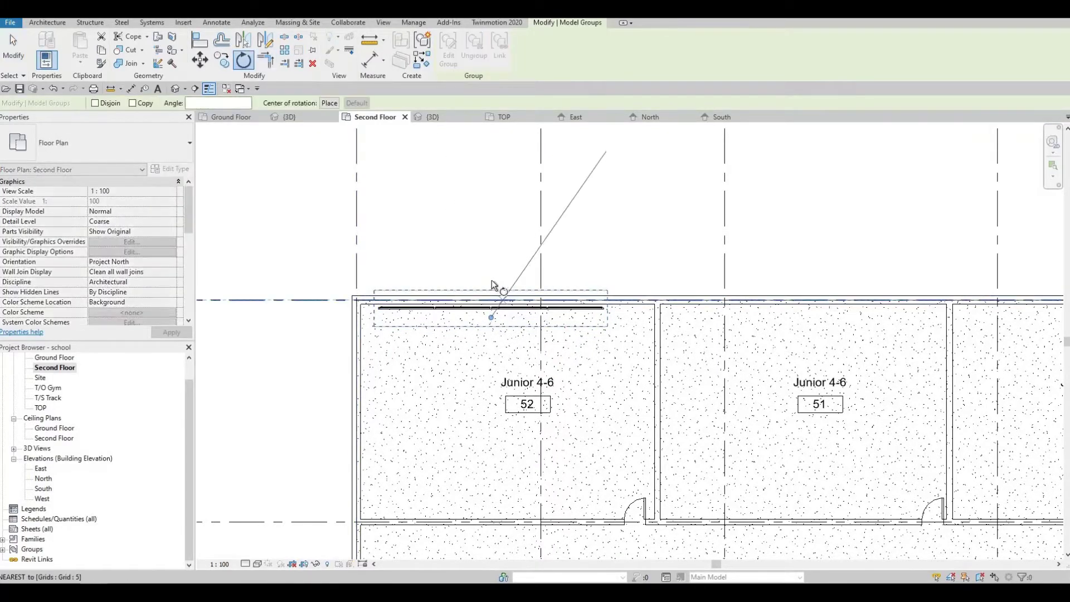
pyautogui.click(491, 198)
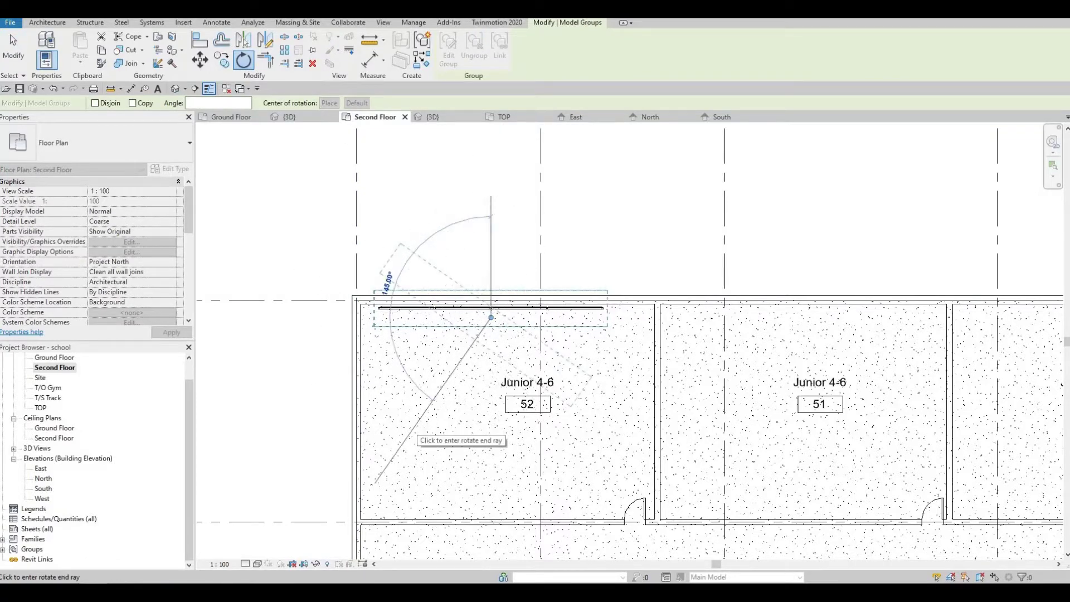
pyautogui.write('90')
pyautogui.press('Return')
pyautogui.press('Escape')
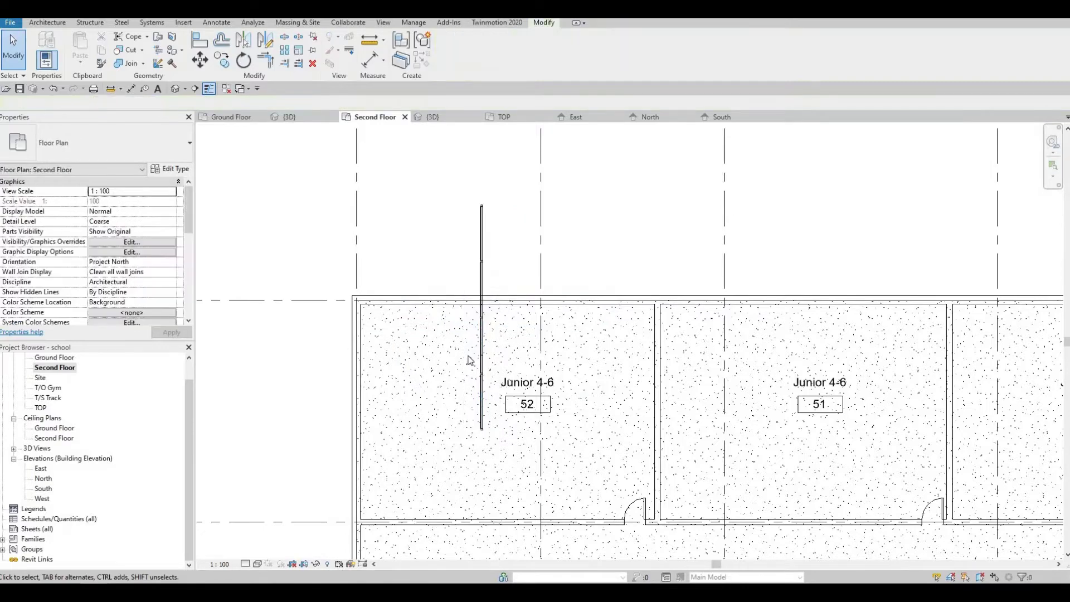
pyautogui.press('Escape')
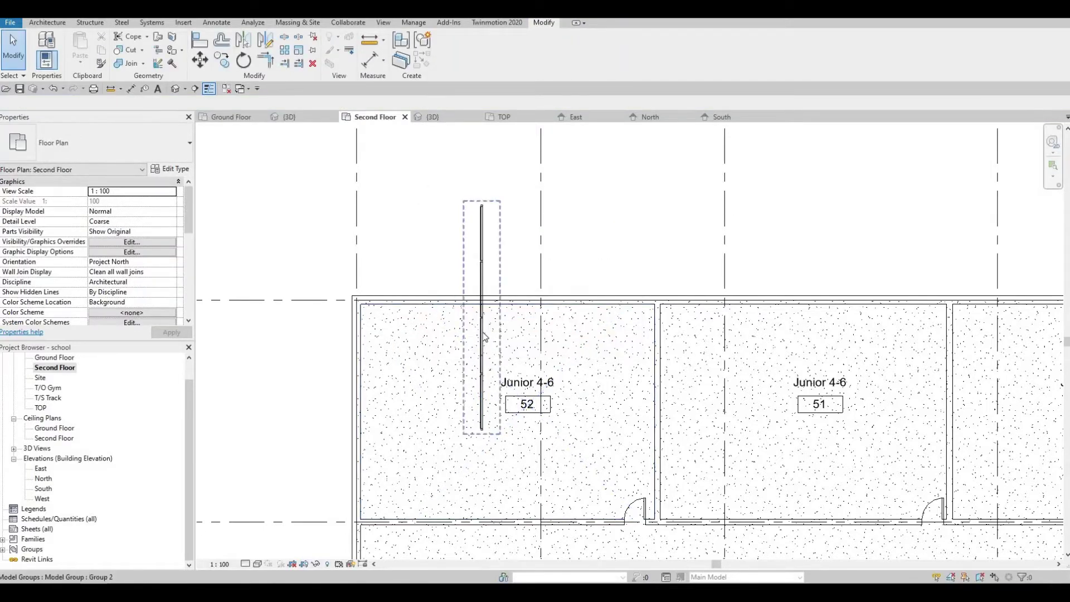
pyautogui.click(481, 338)
pyautogui.hotkey('ctrl', 'z')
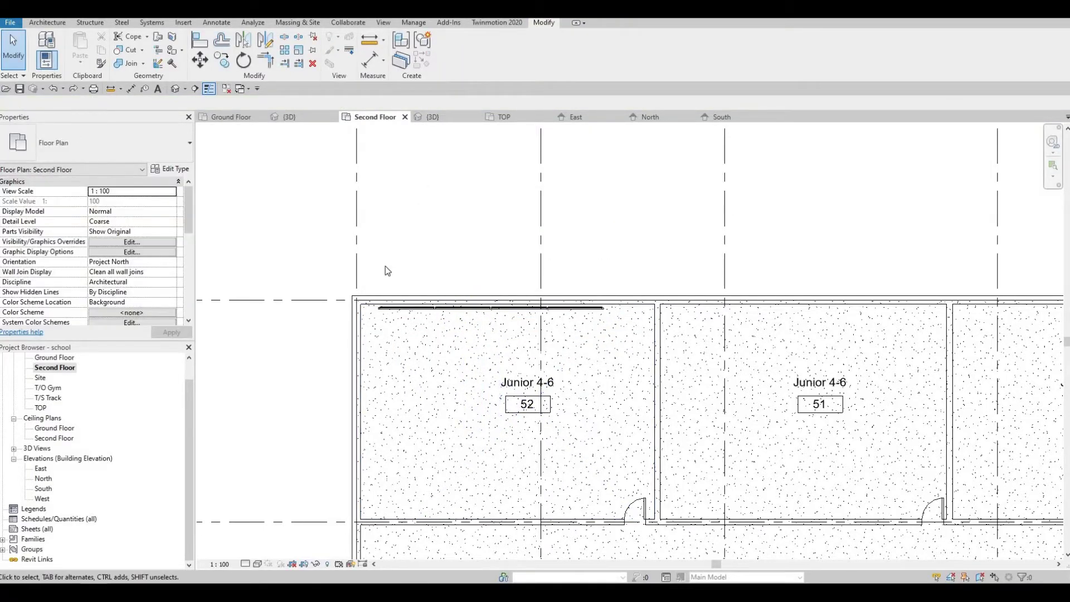
# - Rotate the room 52 window group 180° about its centre
pyautogui.click(416, 321)
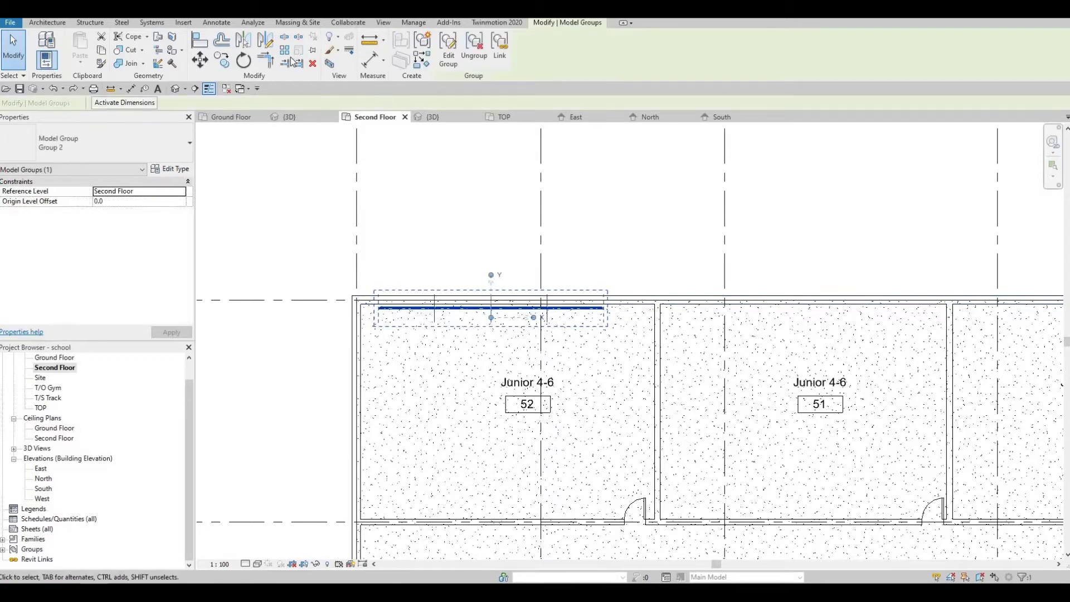
pyautogui.press('r')
pyautogui.press('o')
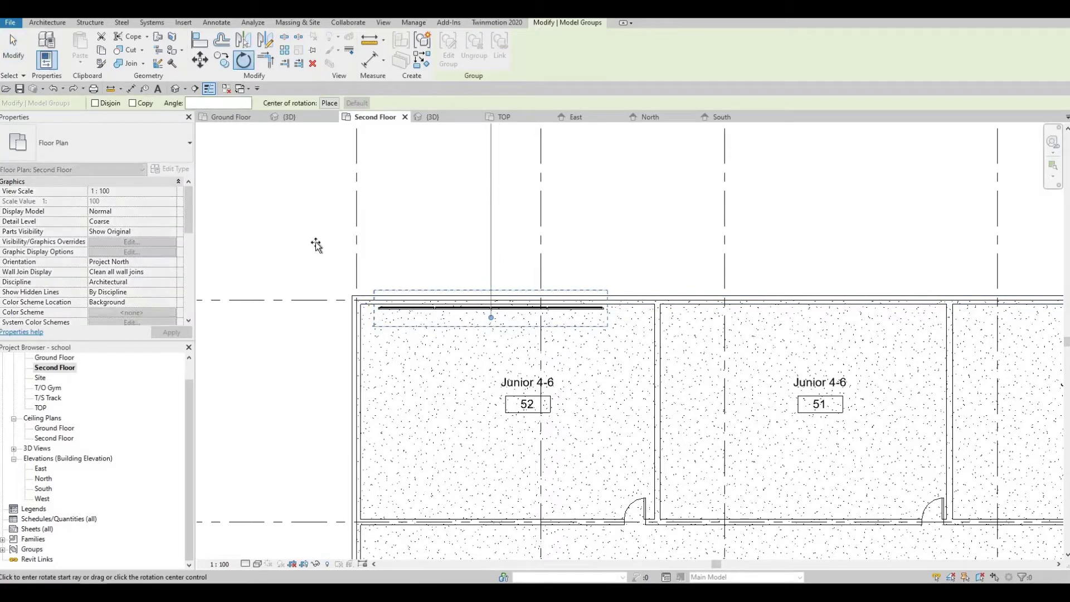
pyautogui.write('18')
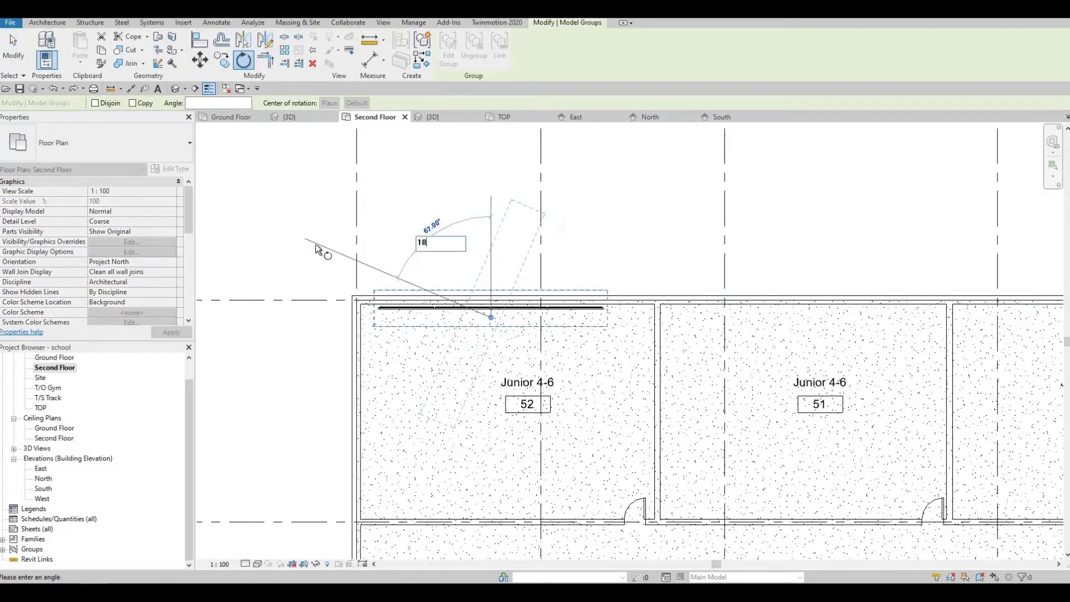
pyautogui.write('0')
pyautogui.press('Return')
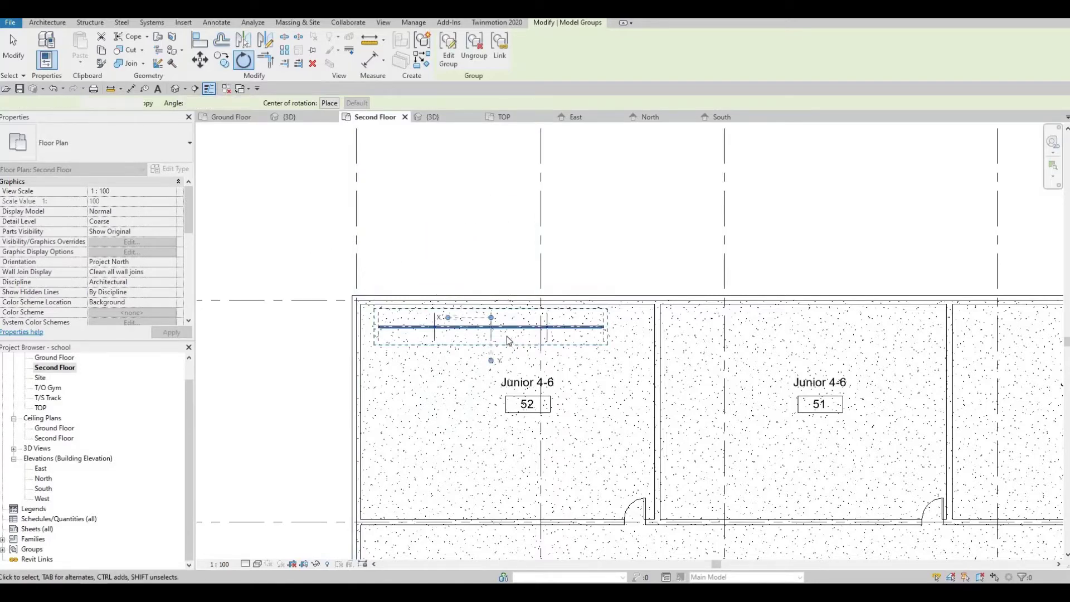
# - Nudge the room 52 window group outward until it sits within the exterior wall
pyautogui.click(424, 326)
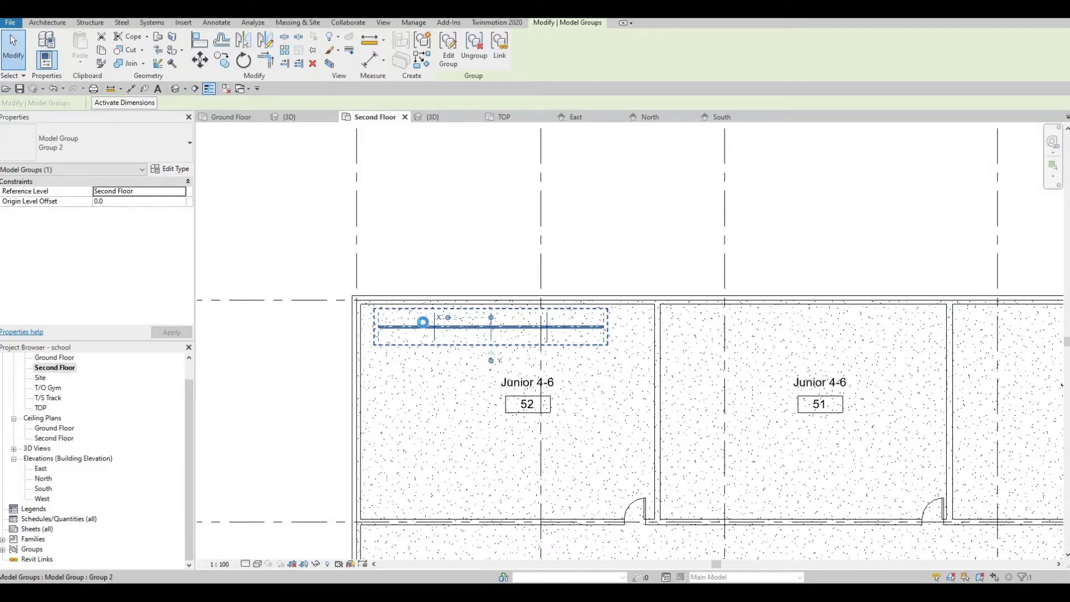
pyautogui.press('Up')
pyautogui.press('Up')
pyautogui.press('Up')
pyautogui.press('Up')
pyautogui.press('Up')
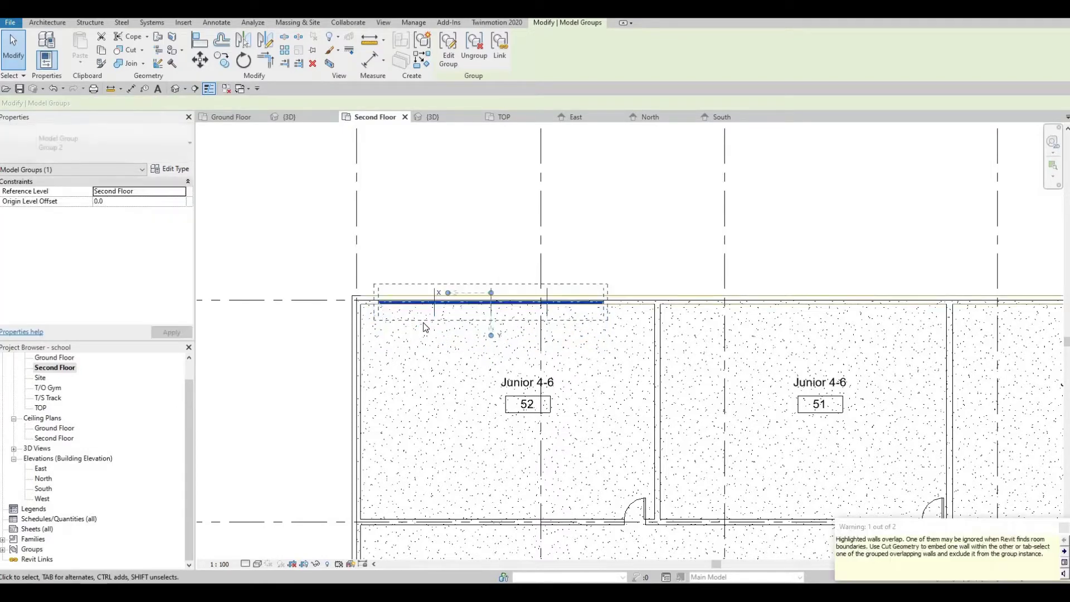
pyautogui.press('Up')
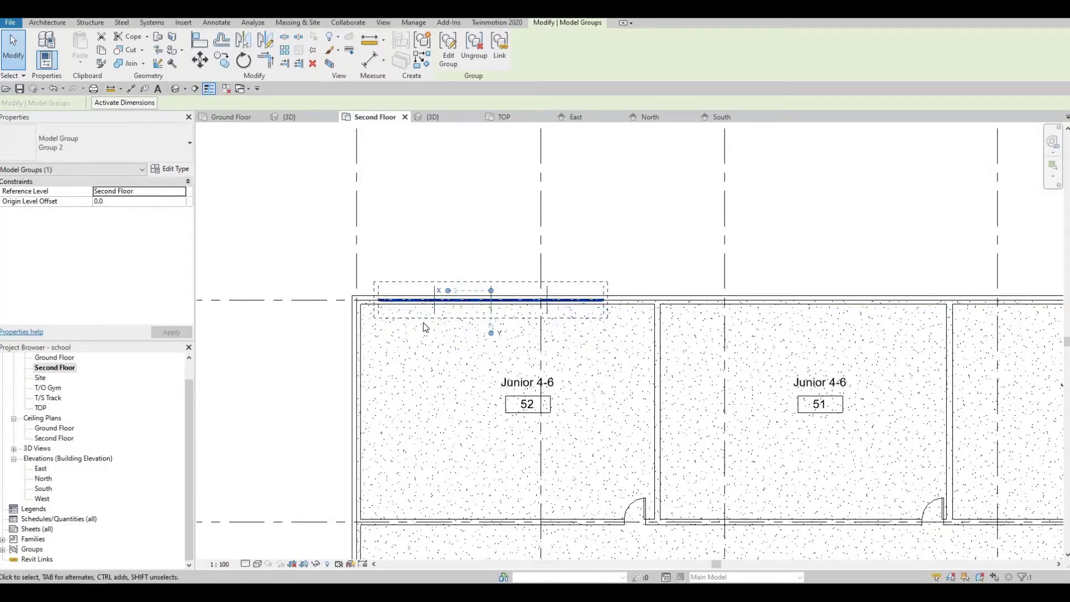
# - Shift the room 52 window group along the exterior wall away from the building corner, keep it within the wall thickness, and deselect it
pyautogui.press('Down')
pyautogui.press('Right')
pyautogui.press('Right')
pyautogui.press('Right')
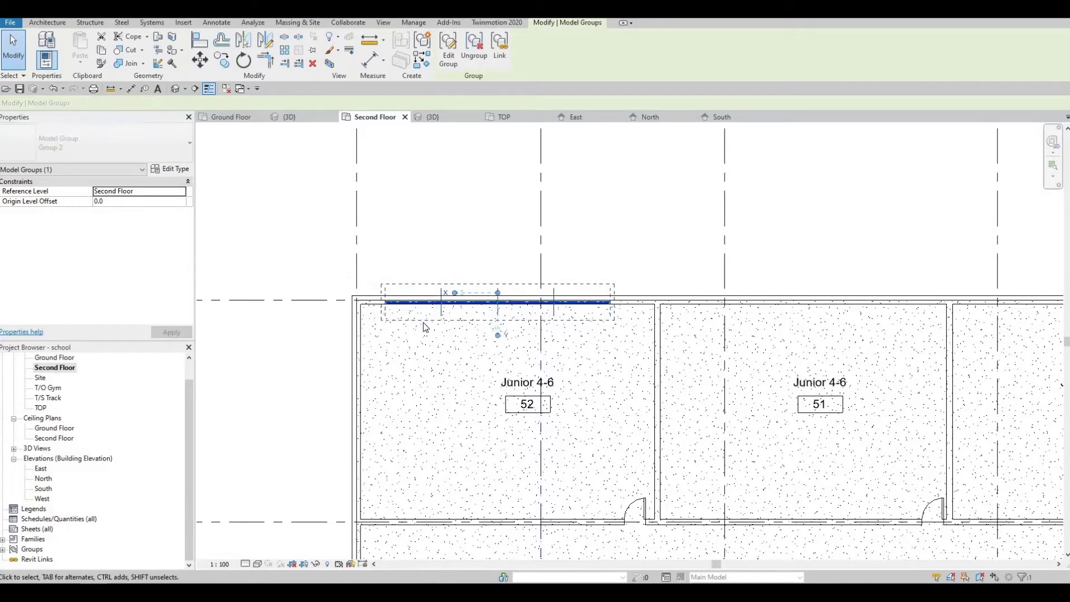
pyautogui.press('Right')
pyautogui.press('Right')
pyautogui.press('Up')
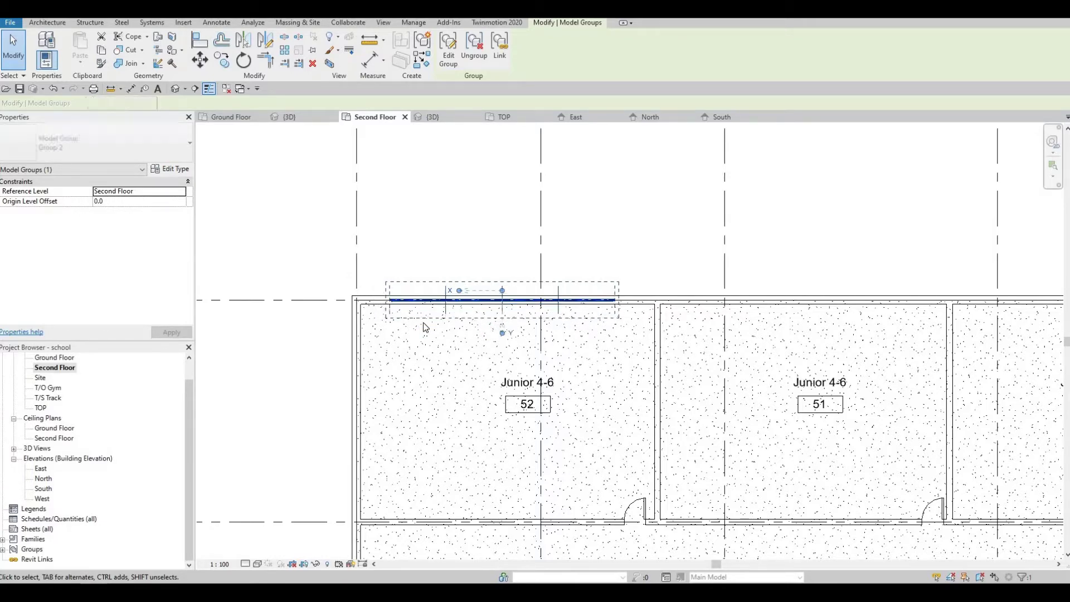
pyautogui.press('Down')
pyautogui.press('Left')
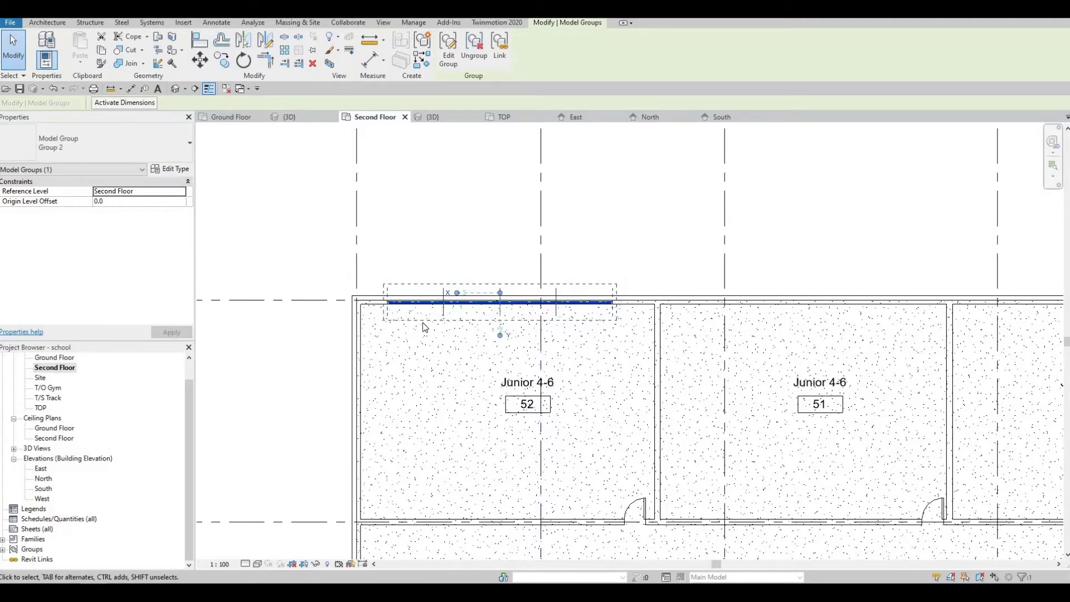
pyautogui.press('Up')
pyautogui.press('Right')
pyautogui.press('Escape')
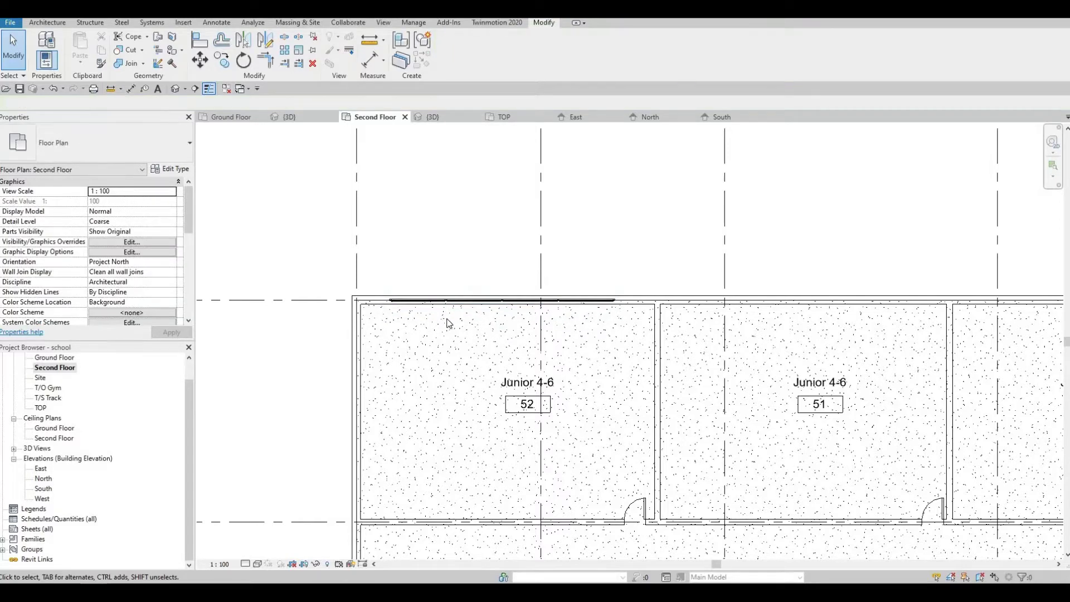
# - Examine the window groups on both long facades in the 3D view, checking the sunshade orientation and which groups still lack wall openings
pyautogui.scroll(2, 432, 315)
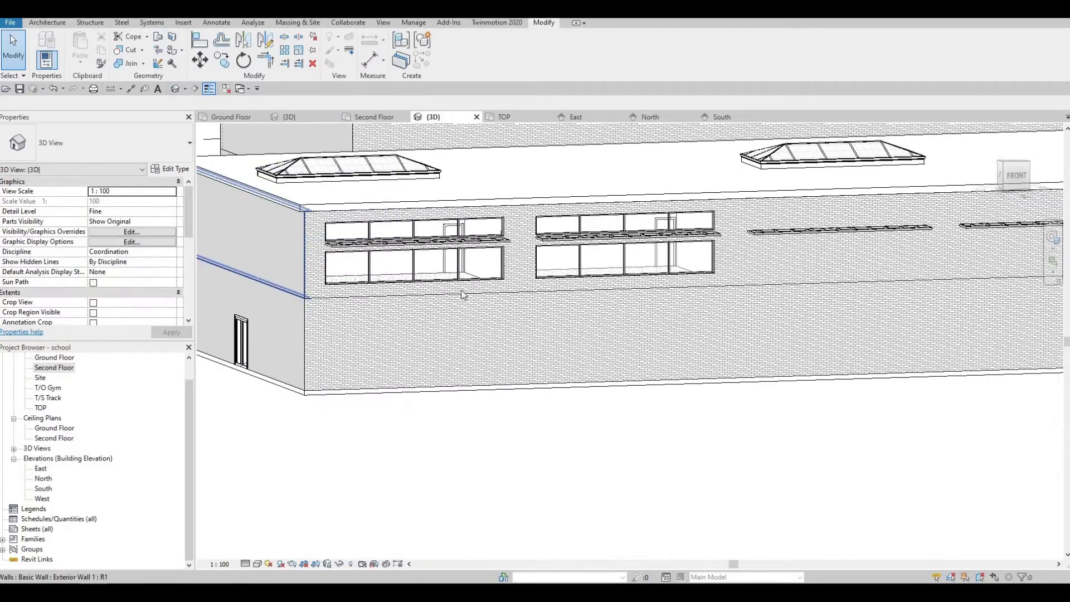
pyautogui.keyDown('shift'); pyautogui.moveTo(525, 325); pyautogui.dragTo(507, 297, button='middle'); pyautogui.keyUp('shift')
pyautogui.scroll(3, 506, 297)
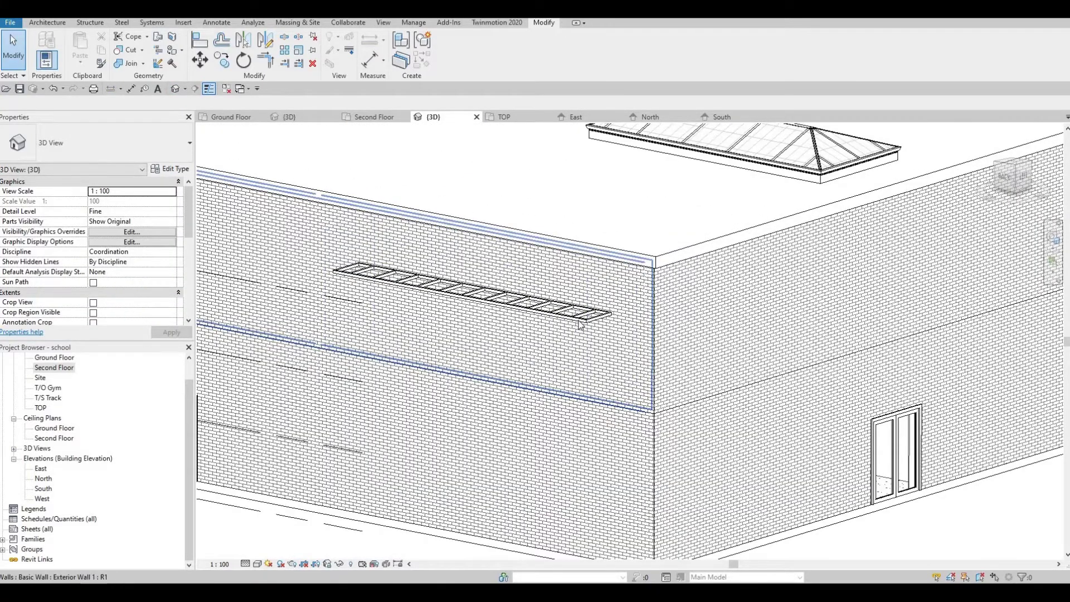
pyautogui.moveTo(556, 306)
pyautogui.keyDown('shift'); pyautogui.mouseDown(button='middle')
pyautogui.moveTo(310, 234)
pyautogui.moveTo(413, 244)
pyautogui.moveTo(388, 272)
pyautogui.moveTo(387, 253)
pyautogui.moveTo(546, 287)
pyautogui.mouseUp(button='middle'); pyautogui.keyUp('shift')
pyautogui.scroll(-5, 547, 287)
pyautogui.keyDown('shift'); pyautogui.moveTo(619, 270); pyautogui.dragTo(471, 340, button='middle'); pyautogui.keyUp('shift')
pyautogui.scroll(-2, 396, 304)
pyautogui.moveTo(805, 332)
pyautogui.mouseDown(button='middle')
pyautogui.moveTo(459, 340)
pyautogui.moveTo(426, 267)
pyautogui.moveTo(475, 268)
pyautogui.moveTo(571, 301)
pyautogui.mouseUp(button='middle')
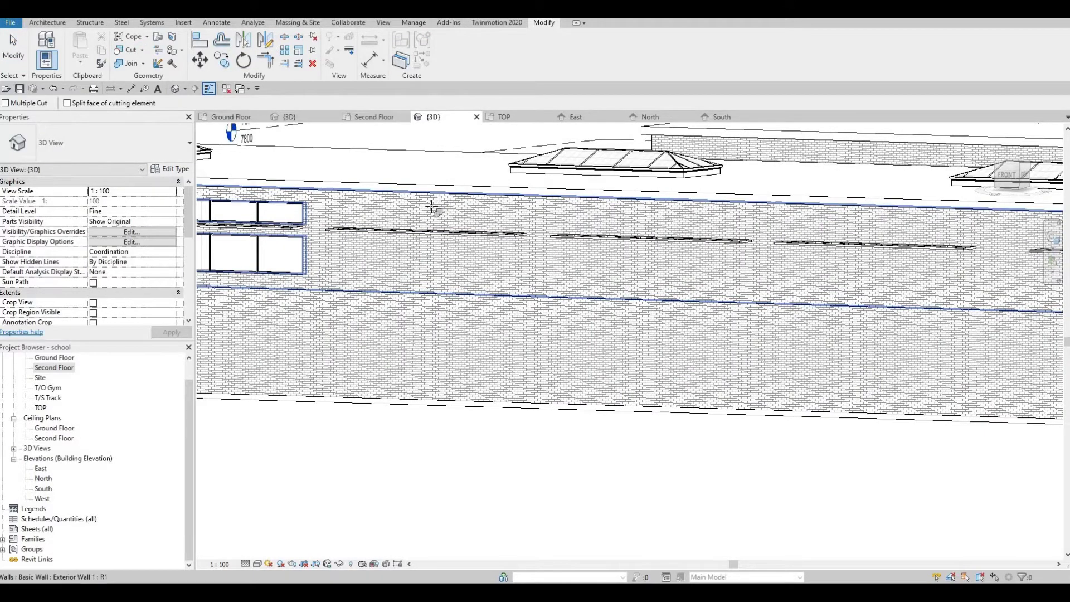
# - Cut the second-floor exterior wall with the upper and lower curtain walls of the third and fourth window groups from the corner
pyautogui.click(433, 209)
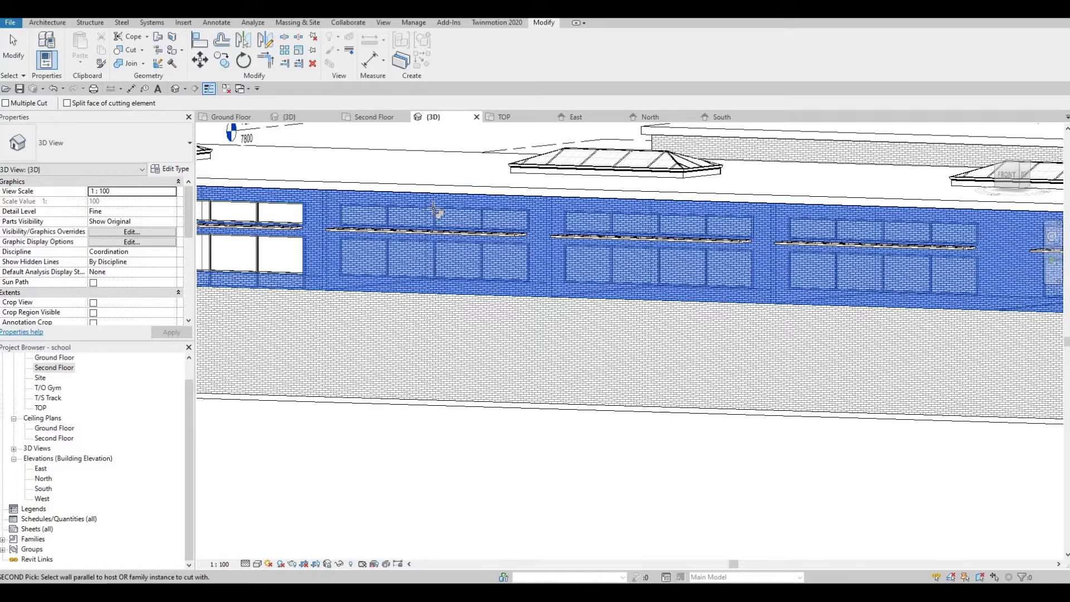
pyautogui.click(474, 197)
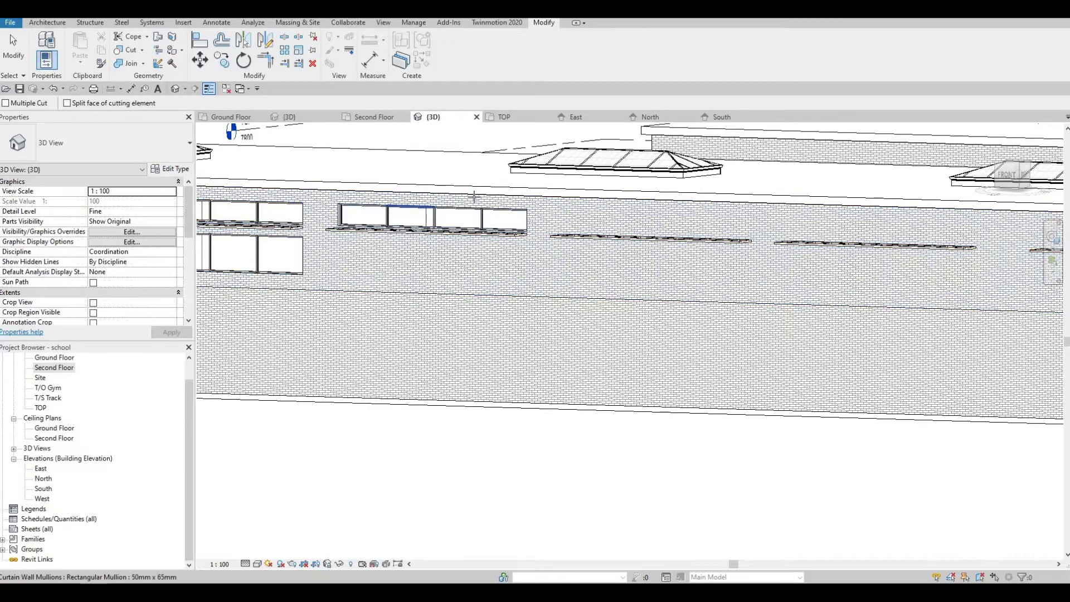
pyautogui.click(465, 283)
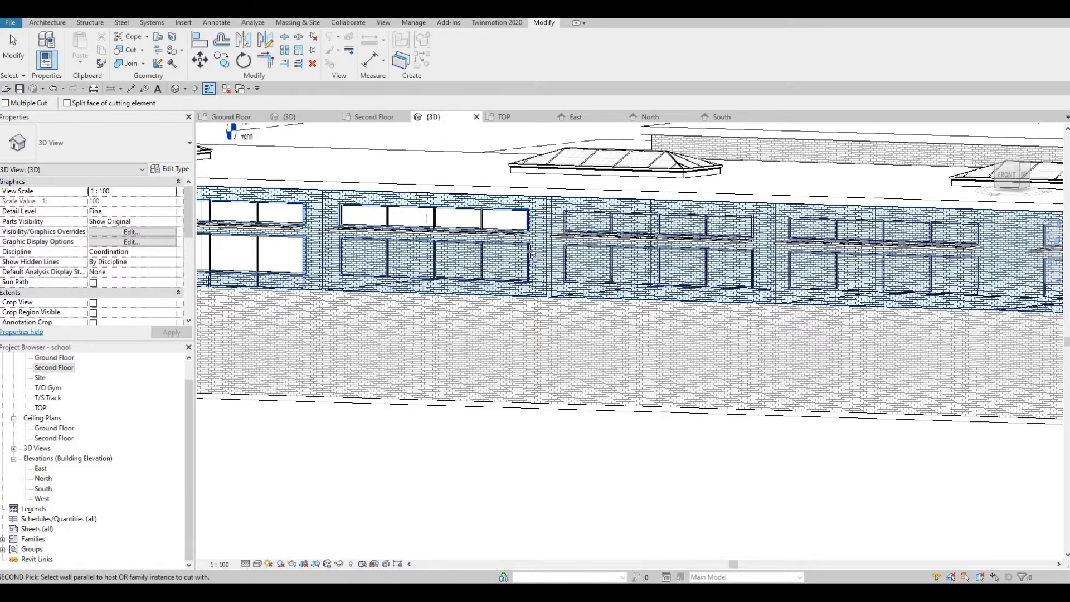
pyautogui.click(581, 227)
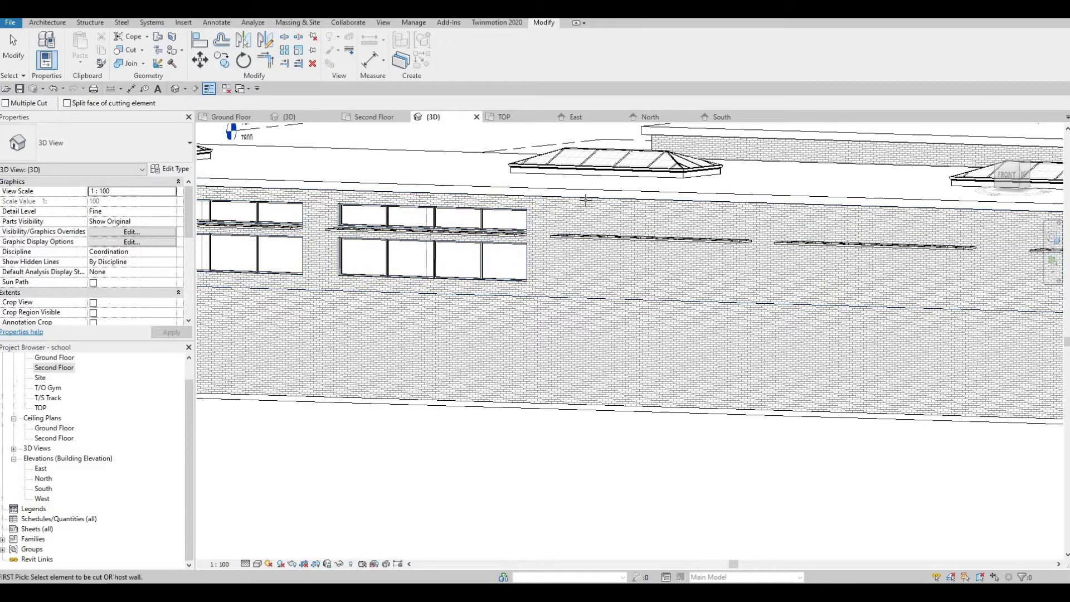
pyautogui.click(601, 223)
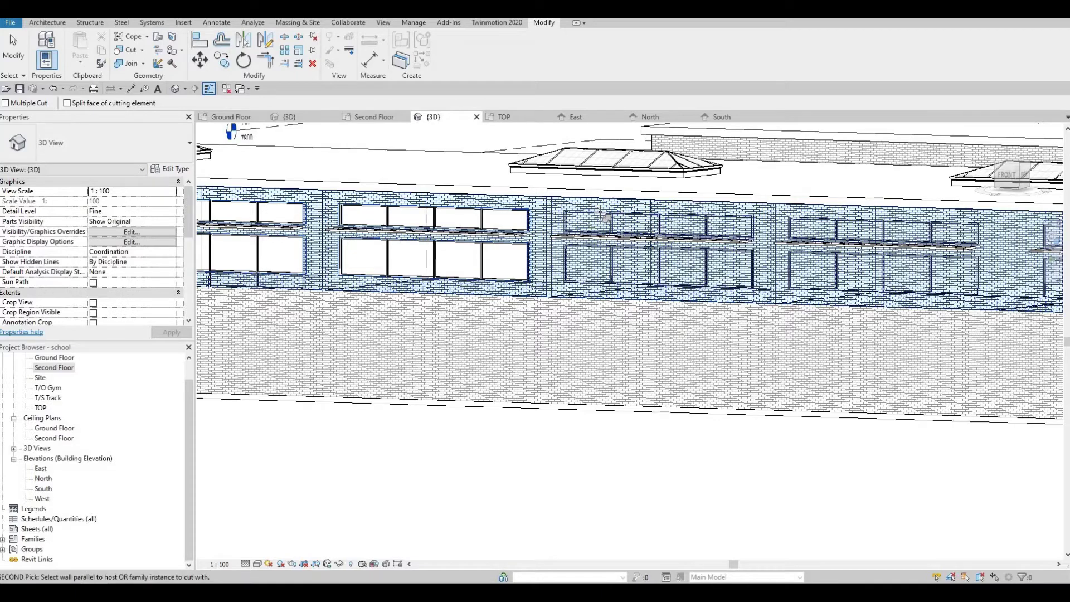
pyautogui.click(601, 233)
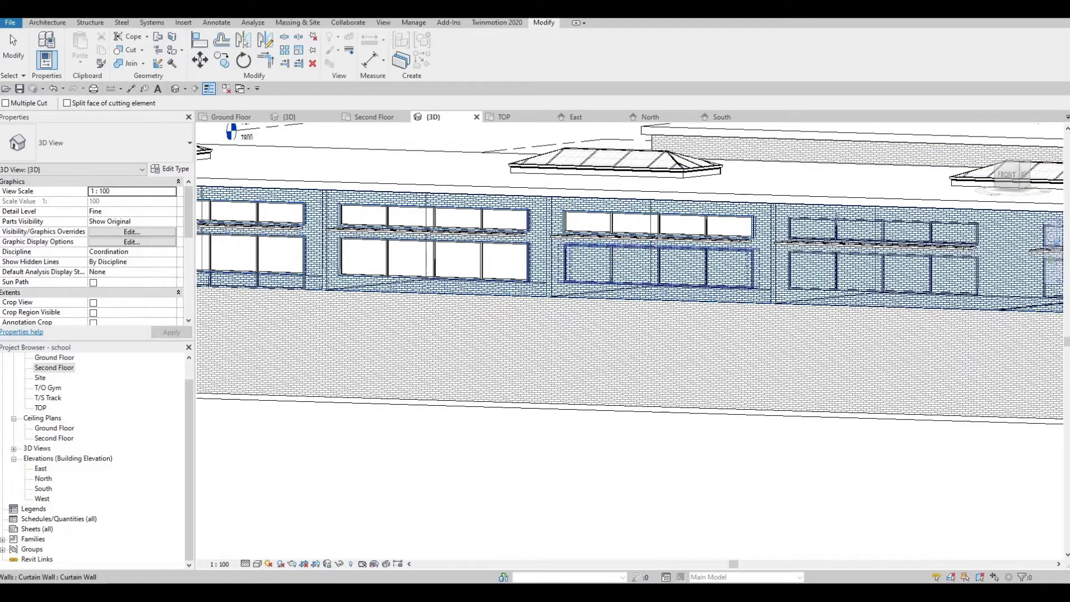
# - Cut the second-floor exterior wall with the upper and lower curtain walls of the fifth window group
pyautogui.moveTo(836, 218); pyautogui.dragTo(500, 182, button='middle')
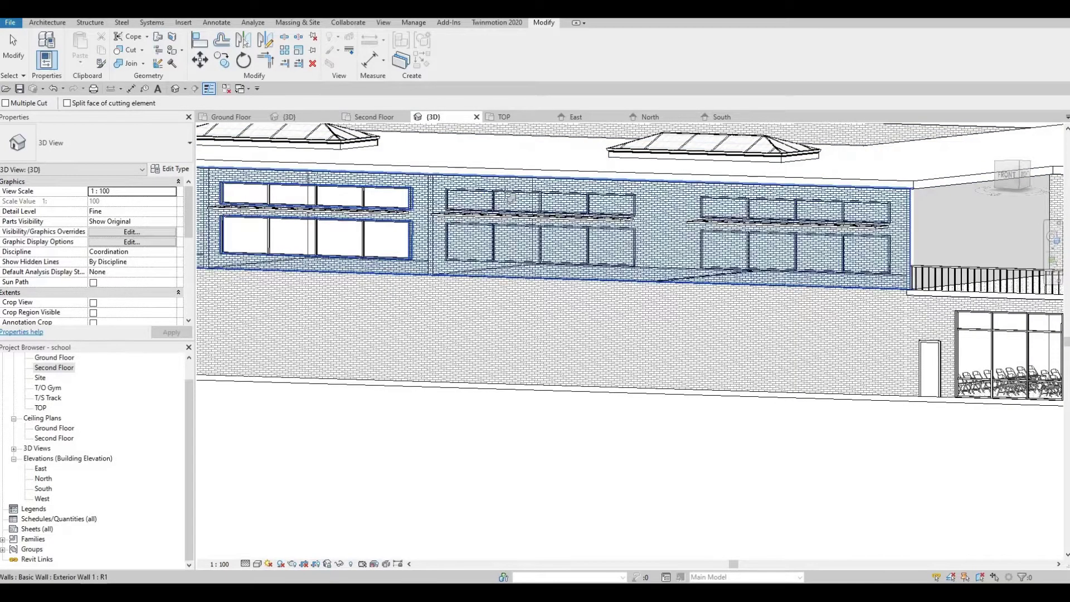
pyautogui.click(505, 196)
pyautogui.click(590, 181)
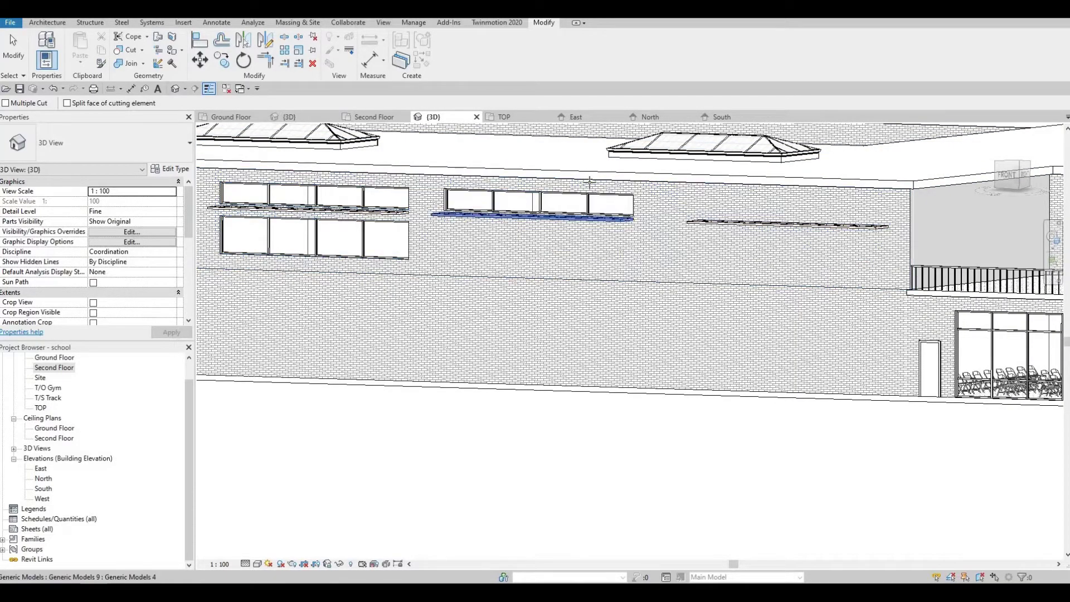
pyautogui.click(585, 248)
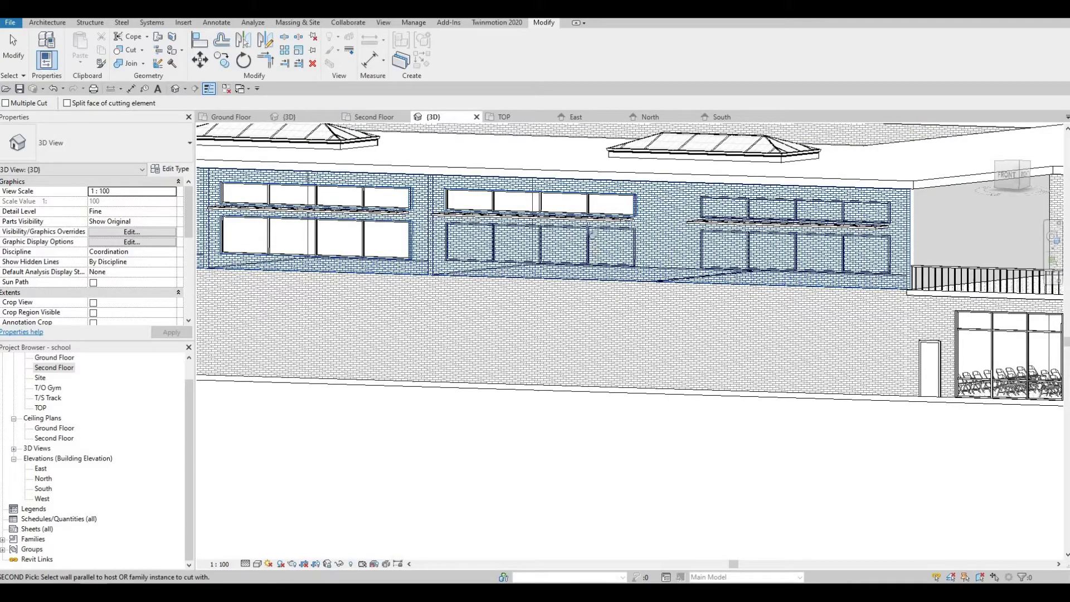
pyautogui.scroll(3, 642, 234)
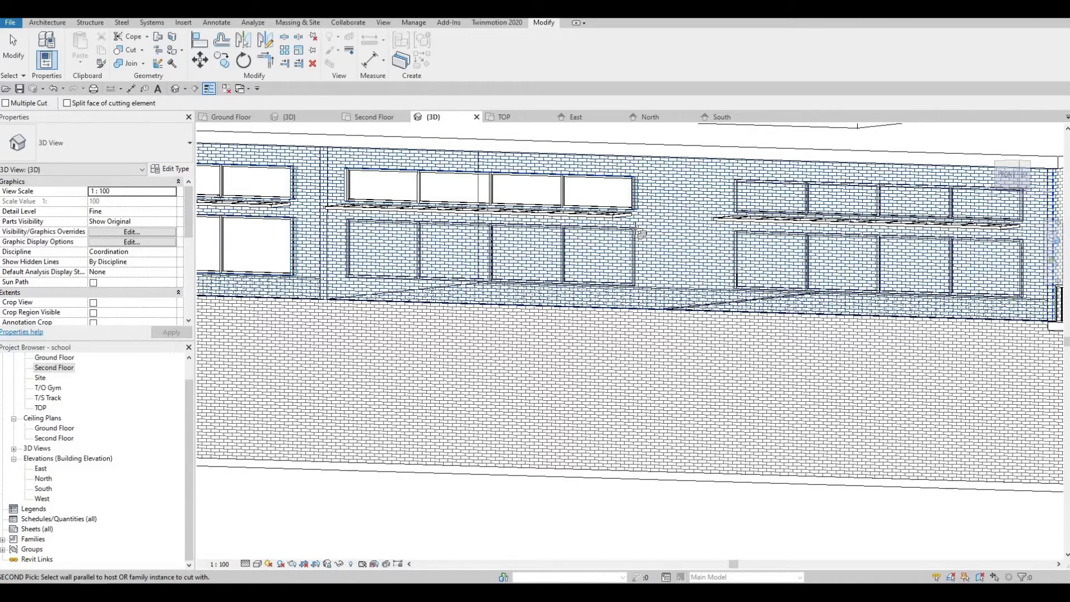
pyautogui.scroll(4, 641, 233)
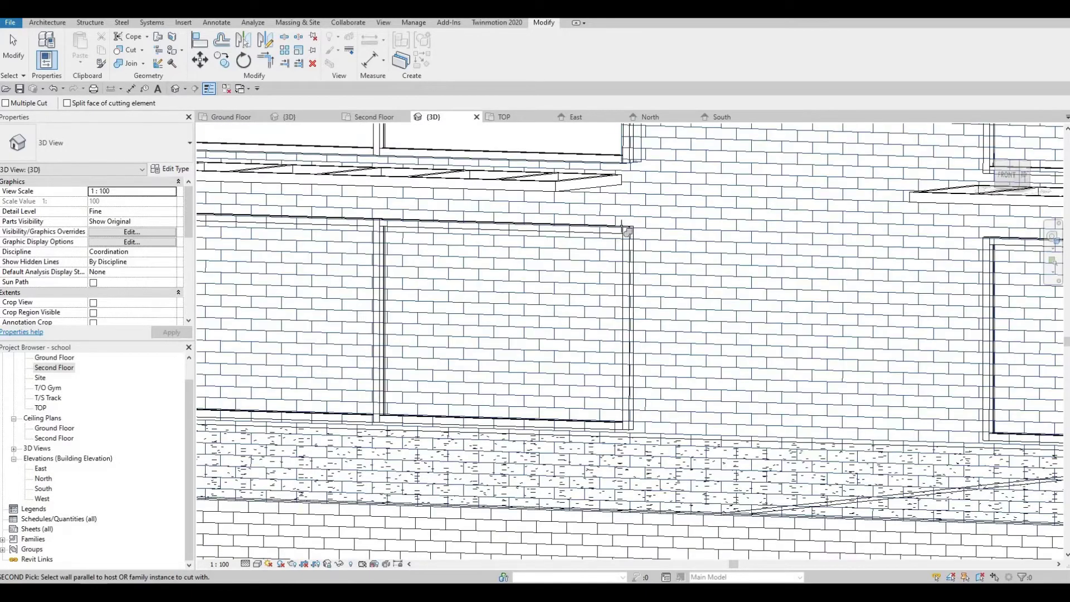
pyautogui.scroll(3, 633, 243)
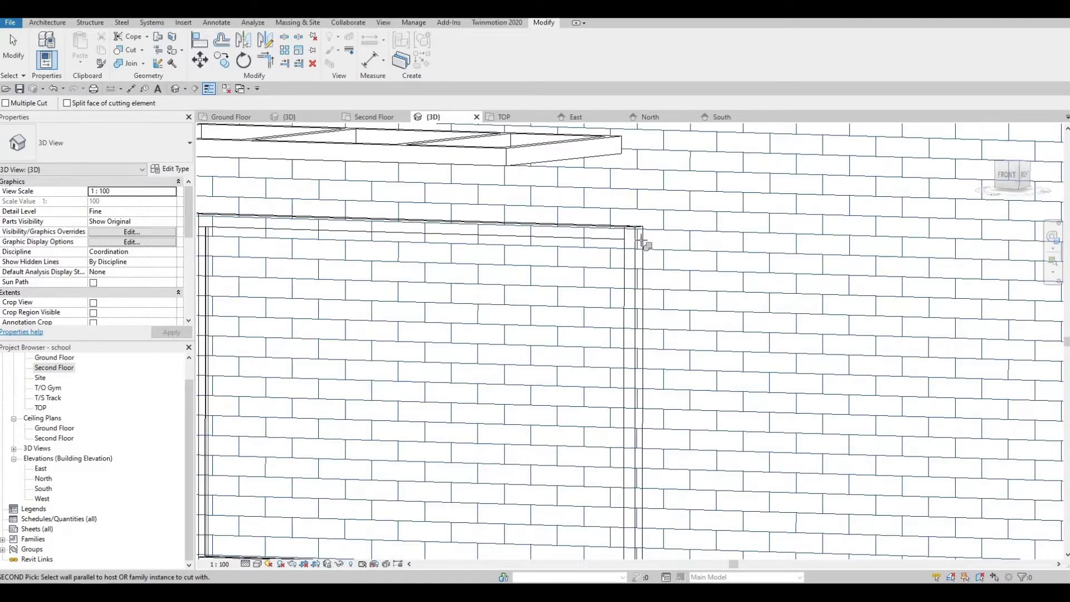
pyautogui.scroll(-6, 637, 242)
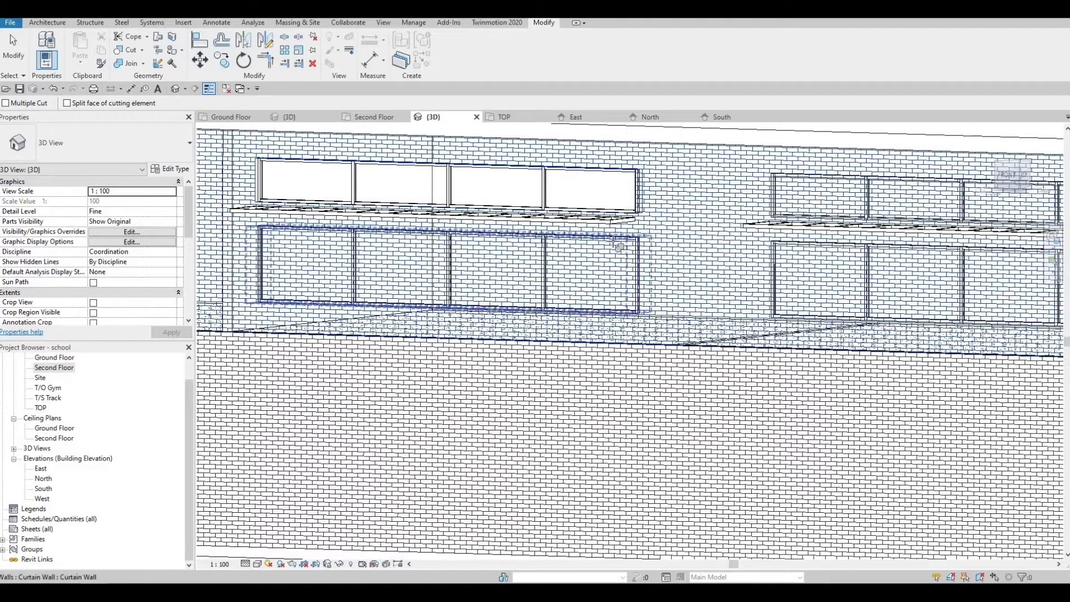
pyautogui.click(410, 240)
# - Cut the exterior wall with both curtain walls of the last window group beside the terrace, and end the cutting
pyautogui.moveTo(822, 153); pyautogui.dragTo(562, 157, button='middle')
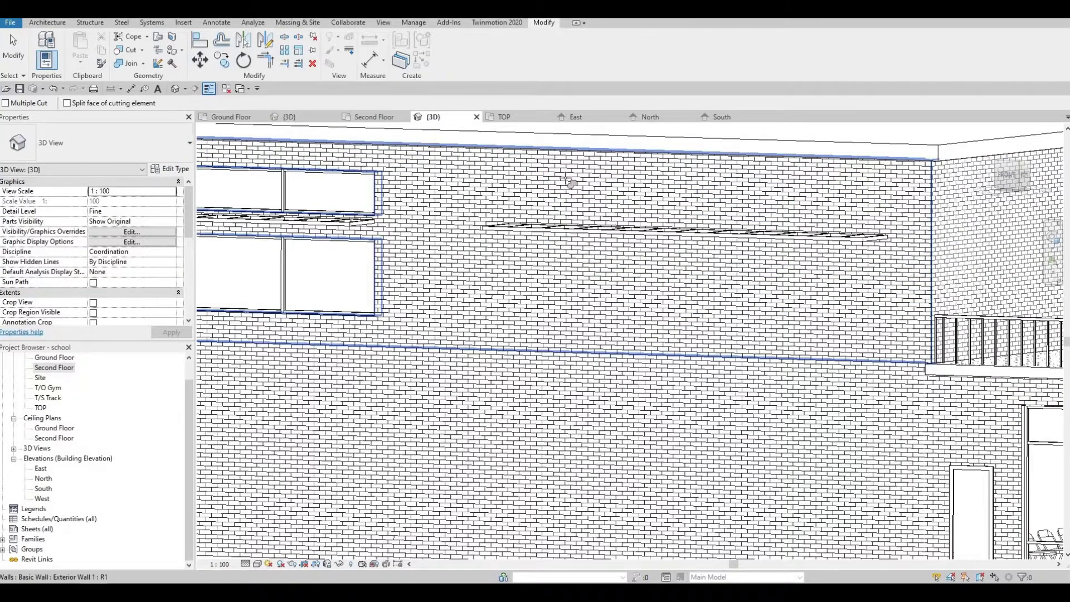
pyautogui.click(565, 180)
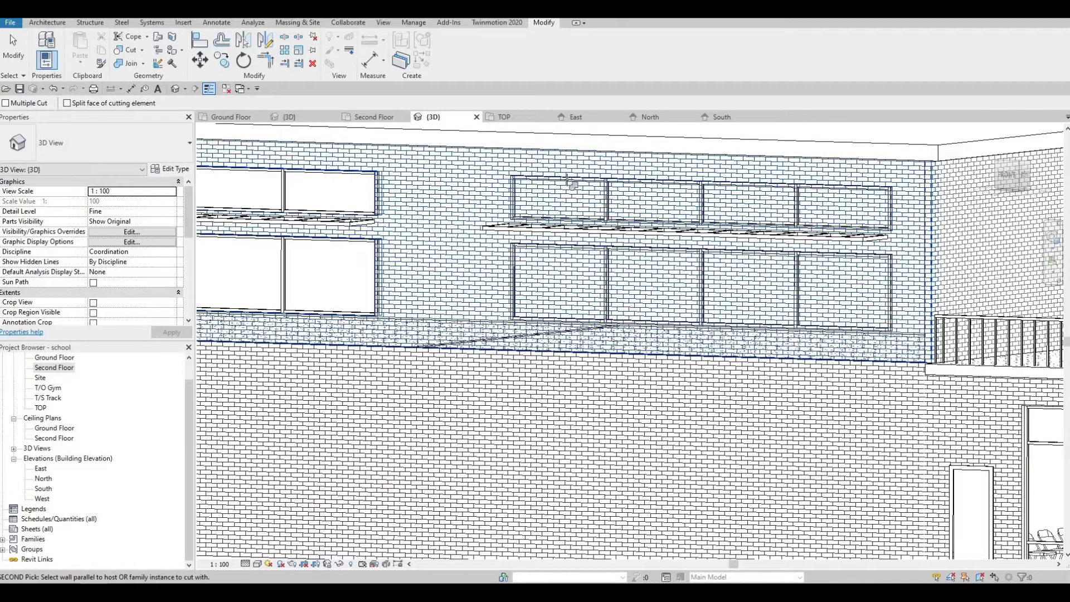
pyautogui.click(568, 179)
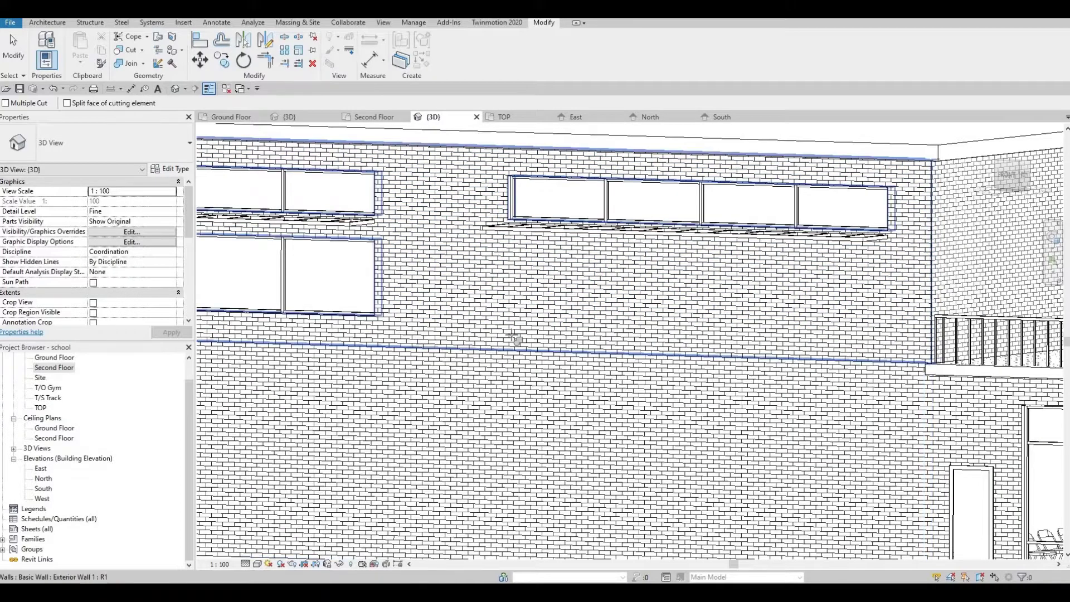
pyautogui.click(515, 282)
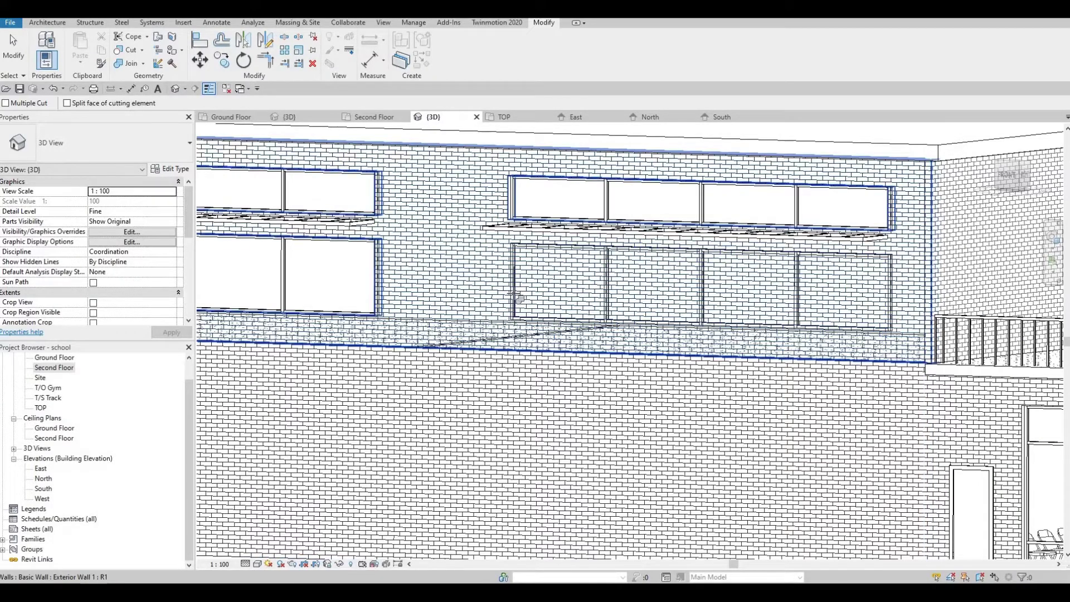
pyautogui.click(538, 248)
pyautogui.scroll(-6, 461, 255)
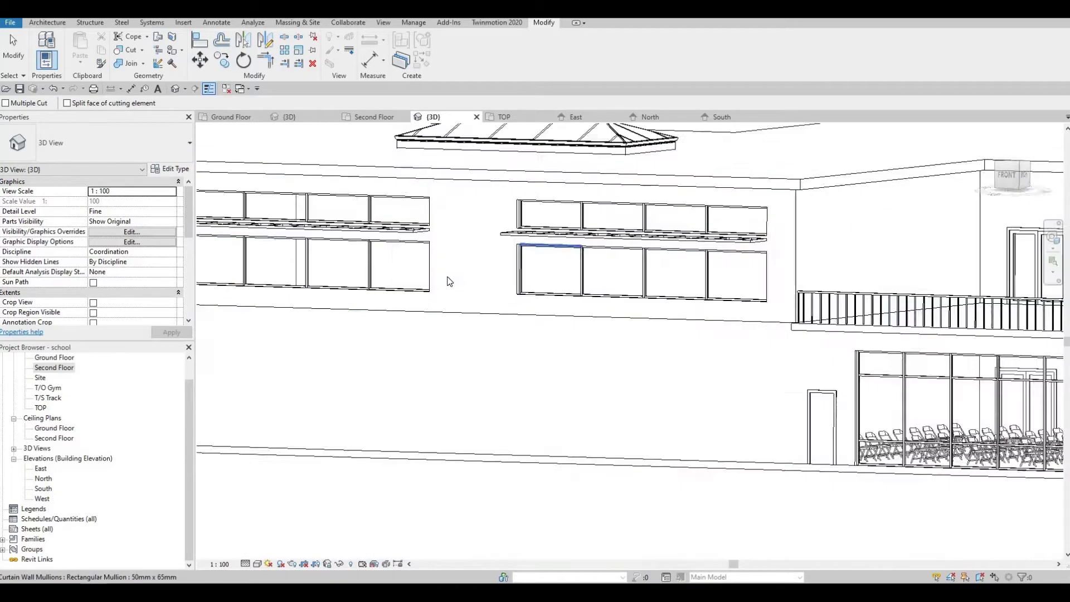
pyautogui.press('Escape')
# - Cut the second-floor exterior wall on the rear facade with the upper and lower curtain walls of the window group beside the building corner
pyautogui.keyDown('shift'); pyautogui.moveTo(530, 303); pyautogui.dragTo(644, 213, button='middle'); pyautogui.keyUp('shift')
pyautogui.keyDown('shift'); pyautogui.moveTo(585, 234); pyautogui.dragTo(646, 205, button='middle'); pyautogui.keyUp('shift')
pyautogui.scroll(3, 647, 206)
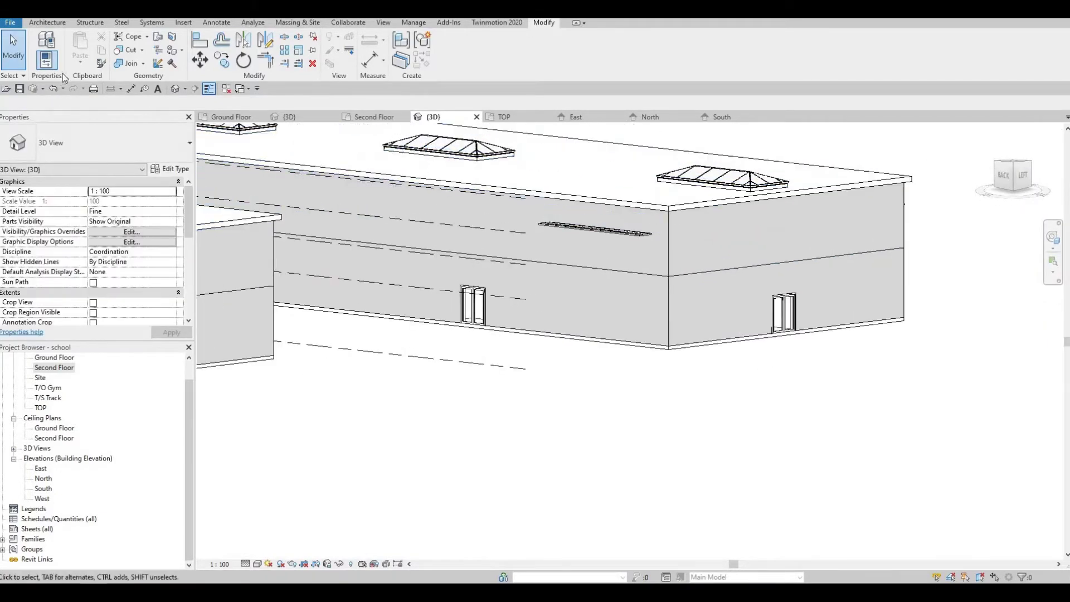
pyautogui.press('Return')
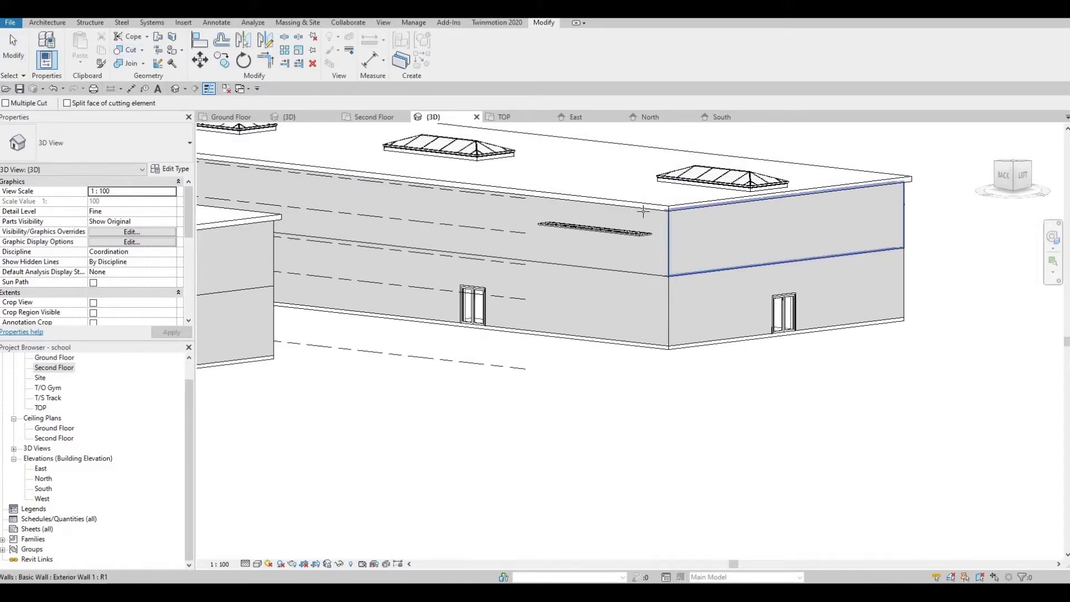
pyautogui.click(627, 219)
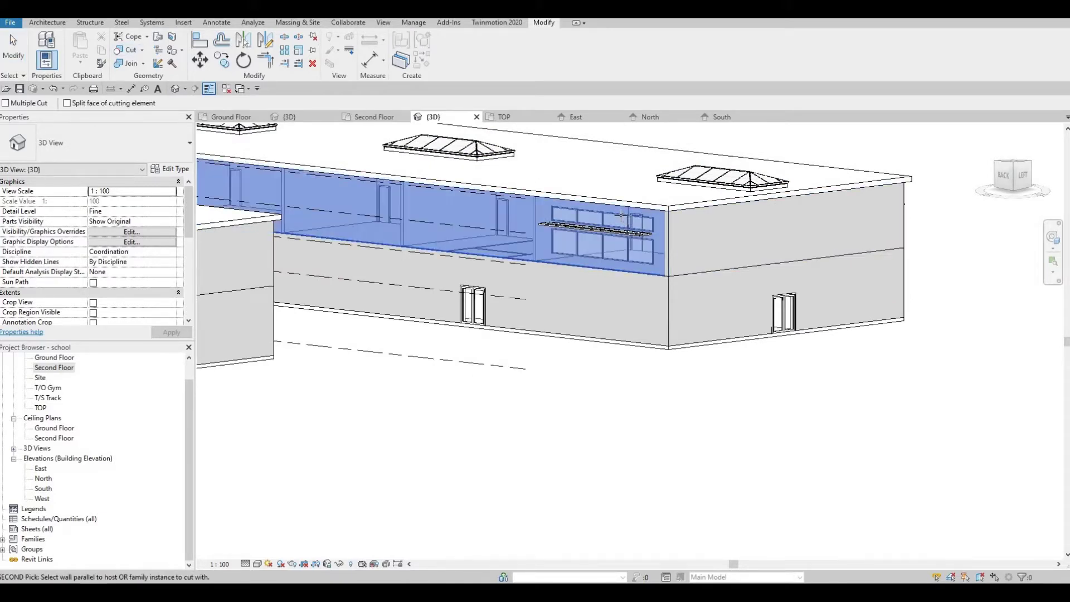
pyautogui.click(621, 216)
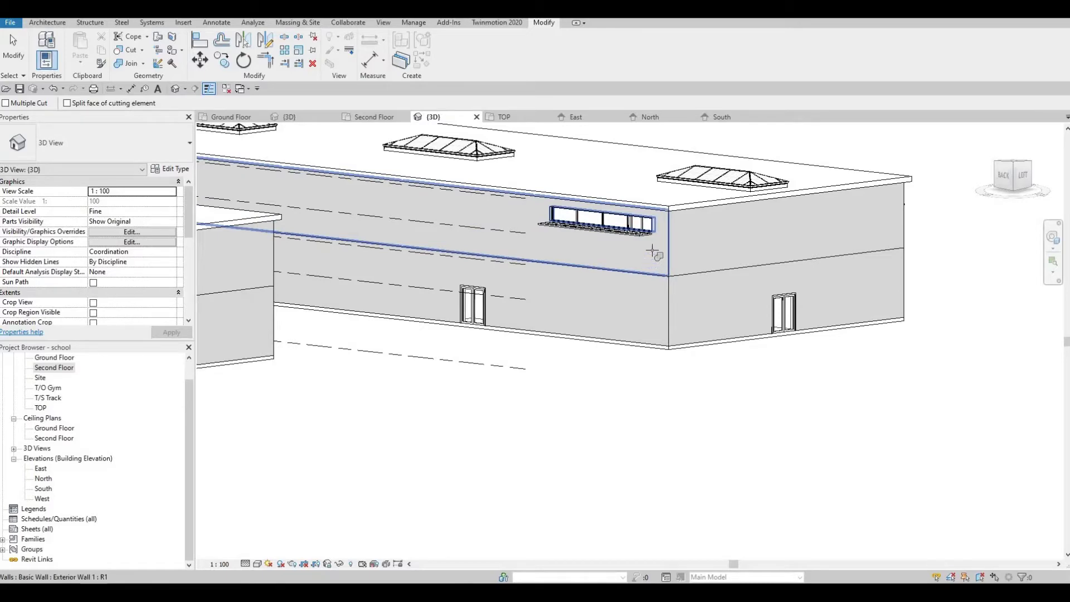
pyautogui.click(654, 252)
pyautogui.click(650, 258)
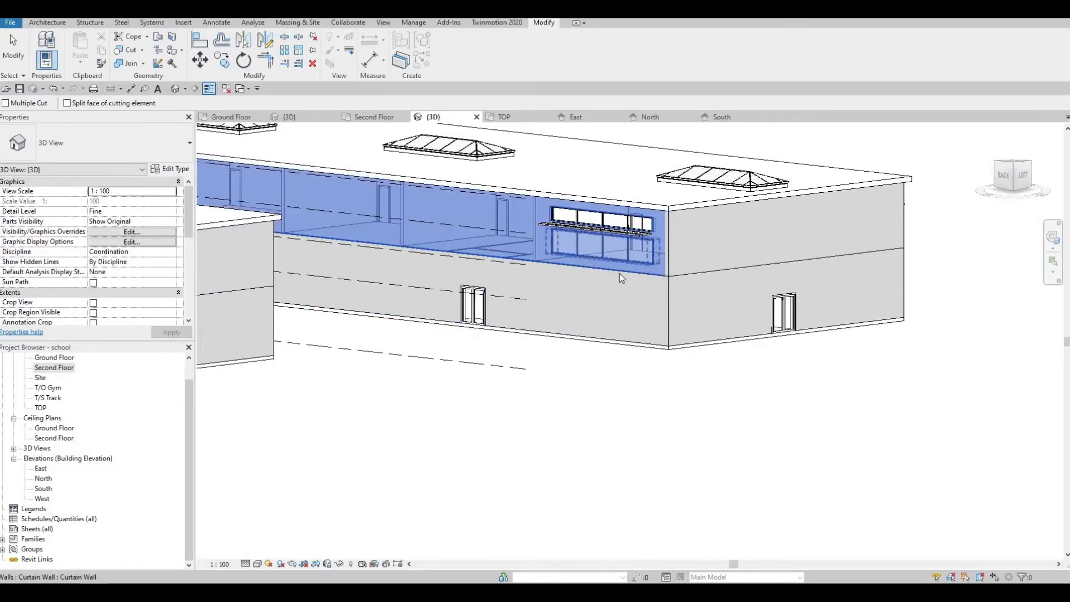
pyautogui.press('Escape')
pyautogui.keyDown('shift'); pyautogui.moveTo(545, 285); pyautogui.dragTo(519, 324, button='middle'); pyautogui.keyUp('shift')
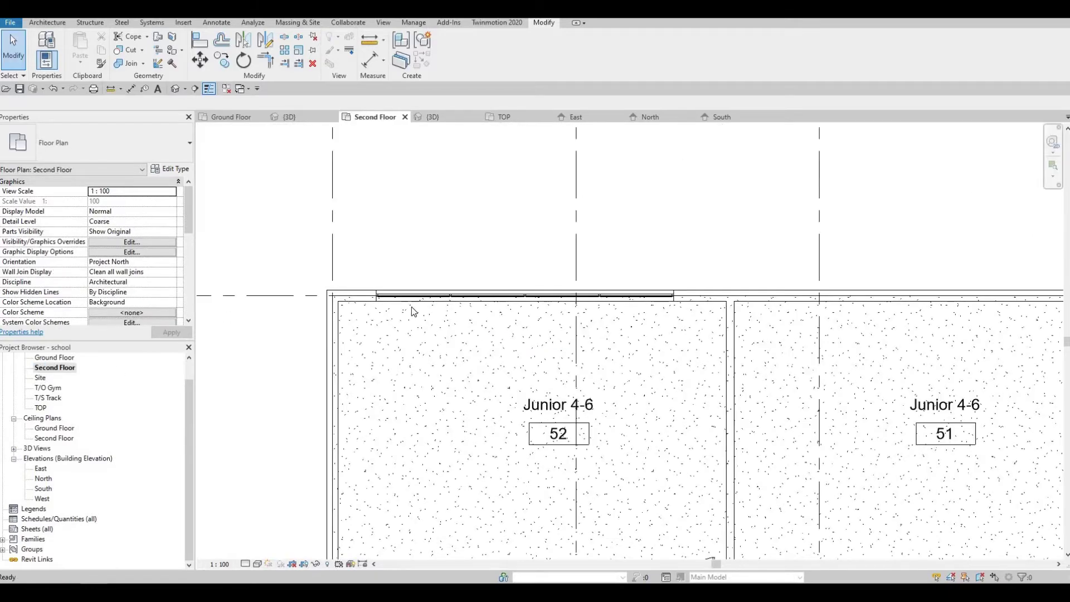
# - In the second-floor plan, copy the window group of room 52 along the exterior wall into rooms 51, 50 and 49, using the room corners as reference
pyautogui.moveTo(404, 296); pyautogui.dragTo(378, 296, button='middle')
pyautogui.click(377, 296)
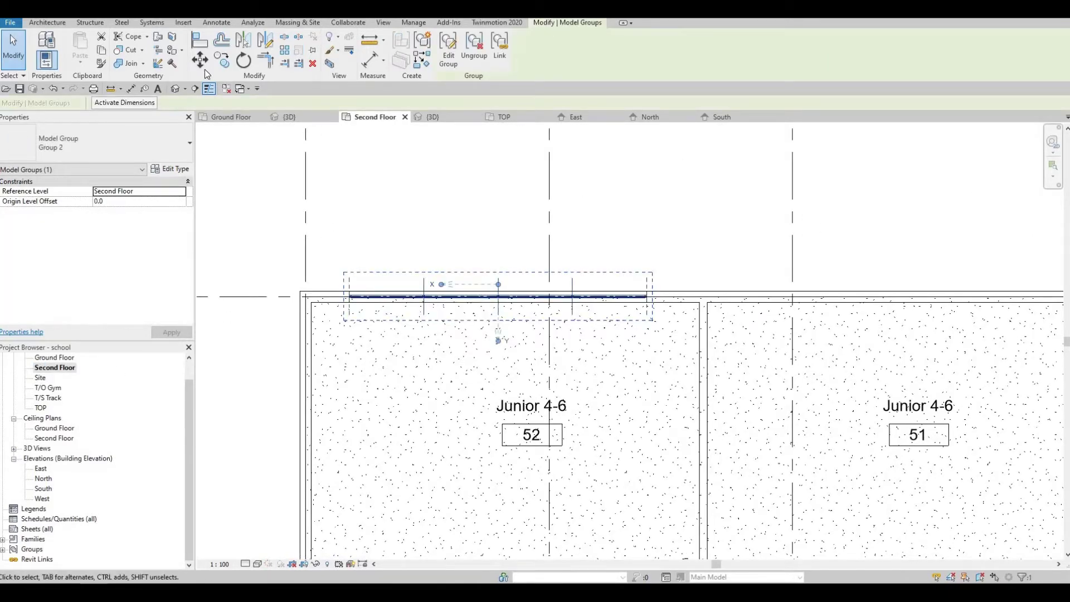
pyautogui.click(225, 62)
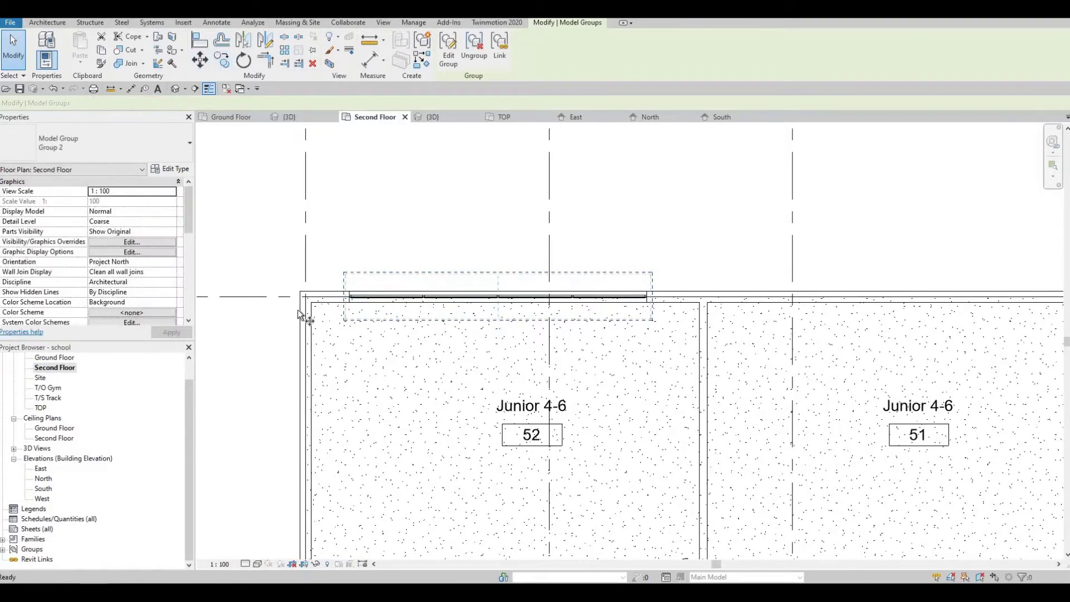
pyautogui.click(311, 302)
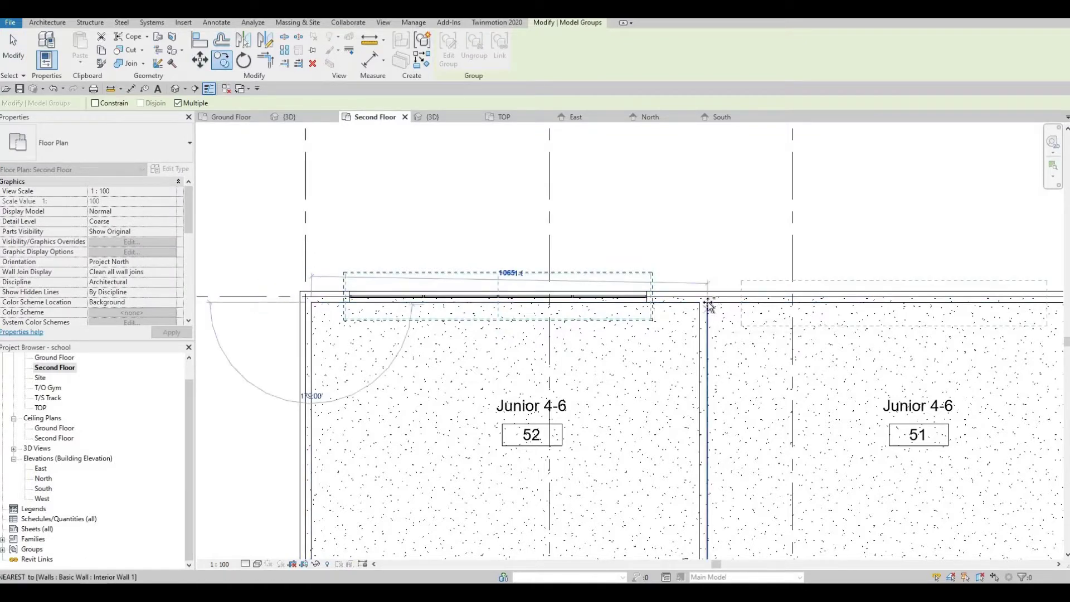
pyautogui.click(708, 302)
pyautogui.scroll(-1, 576, 253)
pyautogui.moveTo(970, 290); pyautogui.dragTo(578, 259, button='middle')
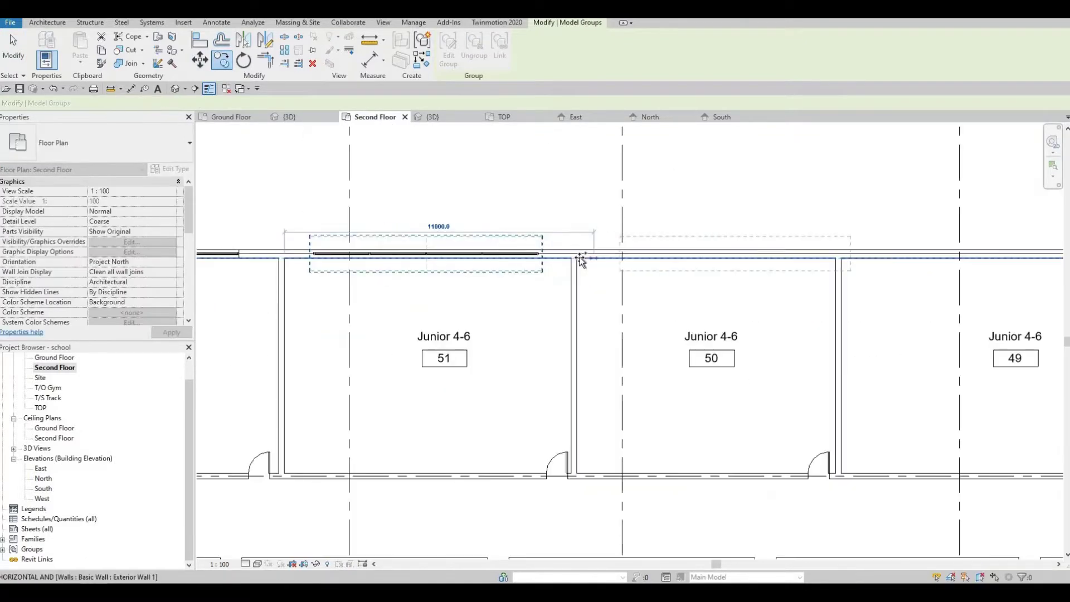
pyautogui.click(572, 258)
pyautogui.moveTo(671, 262); pyautogui.dragTo(260, 256, button='middle')
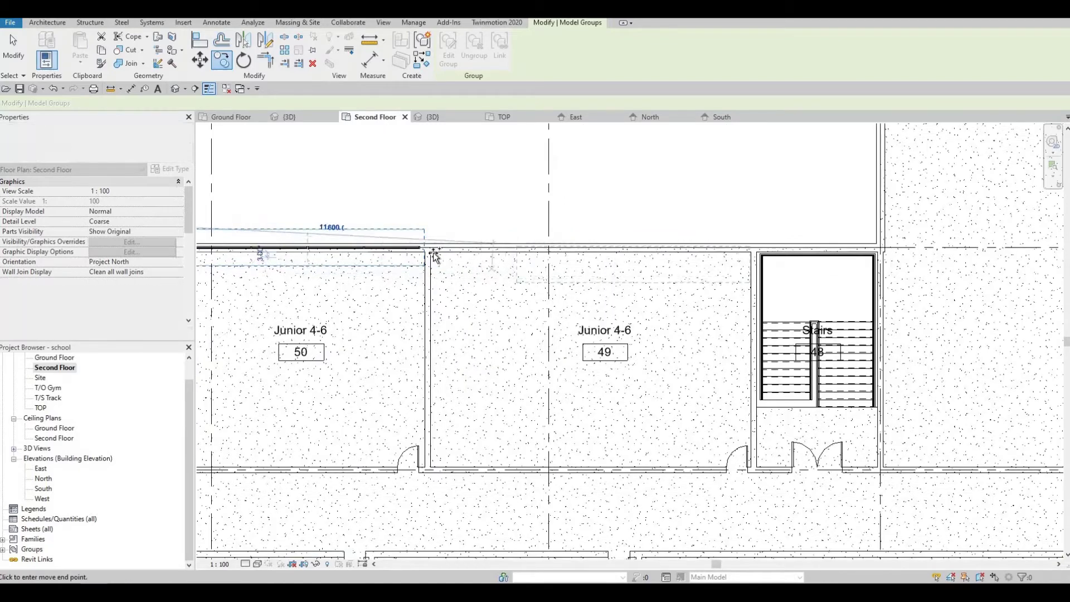
pyautogui.click(432, 253)
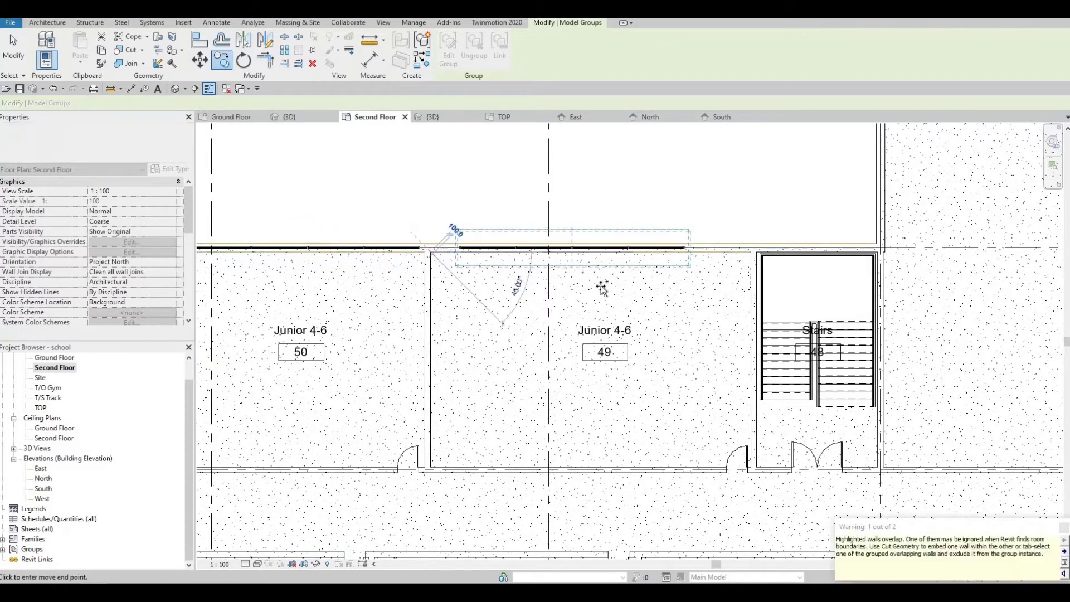
pyautogui.moveTo(502, 284); pyautogui.dragTo(666, 285, button='middle')
pyautogui.press('Escape')
# - Nudge the window group of room 50 slightly toward room 51 to centre it on the classroom's exterior wall
pyautogui.moveTo(452, 237); pyautogui.dragTo(711, 247, button='middle')
pyautogui.scroll(-3, 712, 247)
pyautogui.scroll(2, 507, 281)
pyautogui.moveTo(507, 281); pyautogui.dragTo(480, 297, button='middle')
pyautogui.moveTo(517, 217); pyautogui.dragTo(345, 222, button='middle')
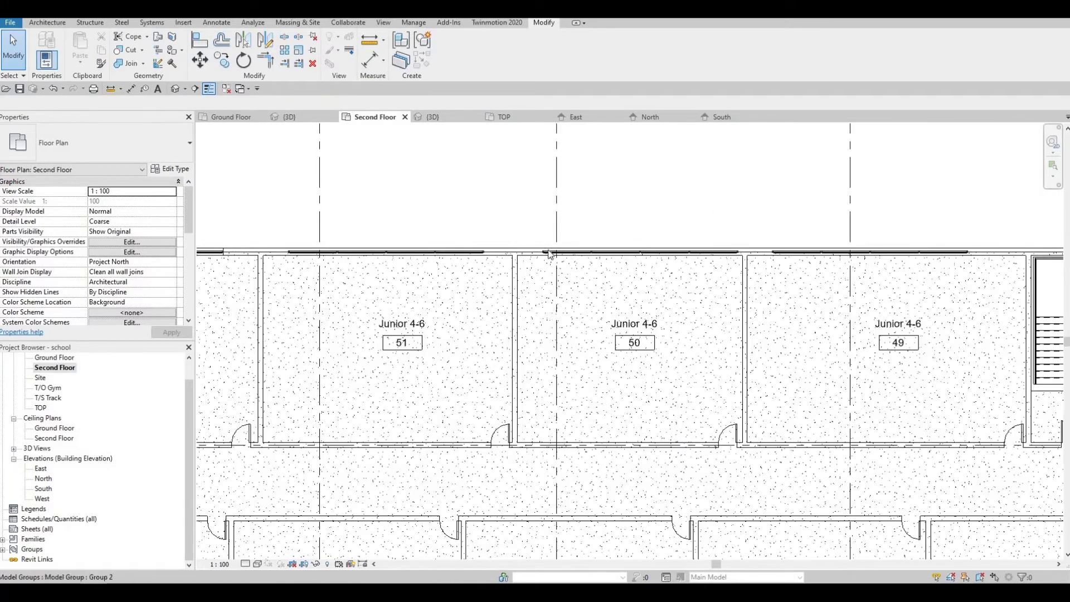
pyautogui.click(547, 250)
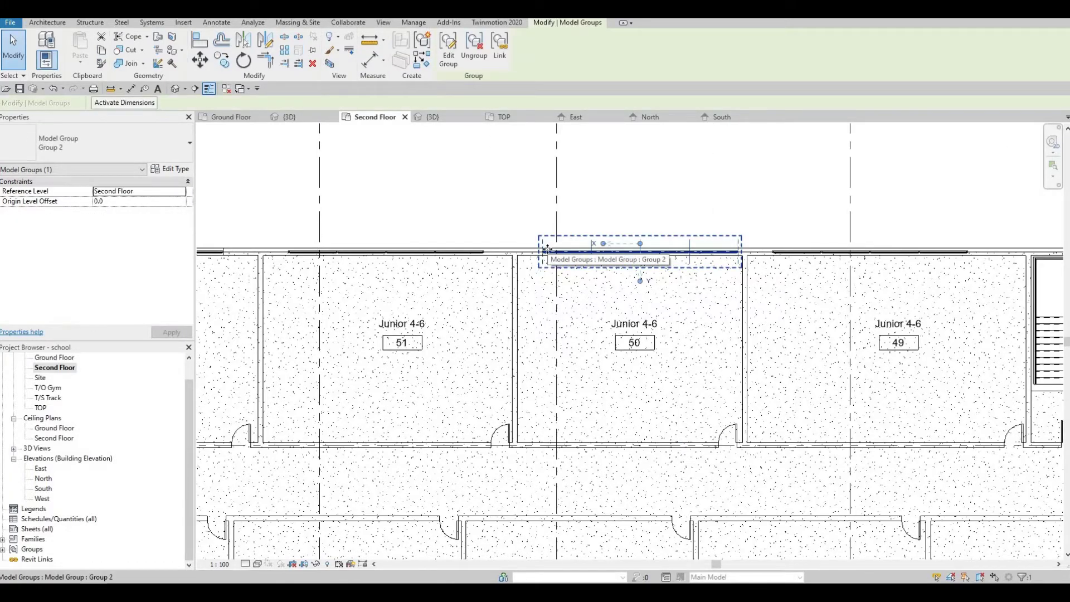
pyautogui.press('Left')
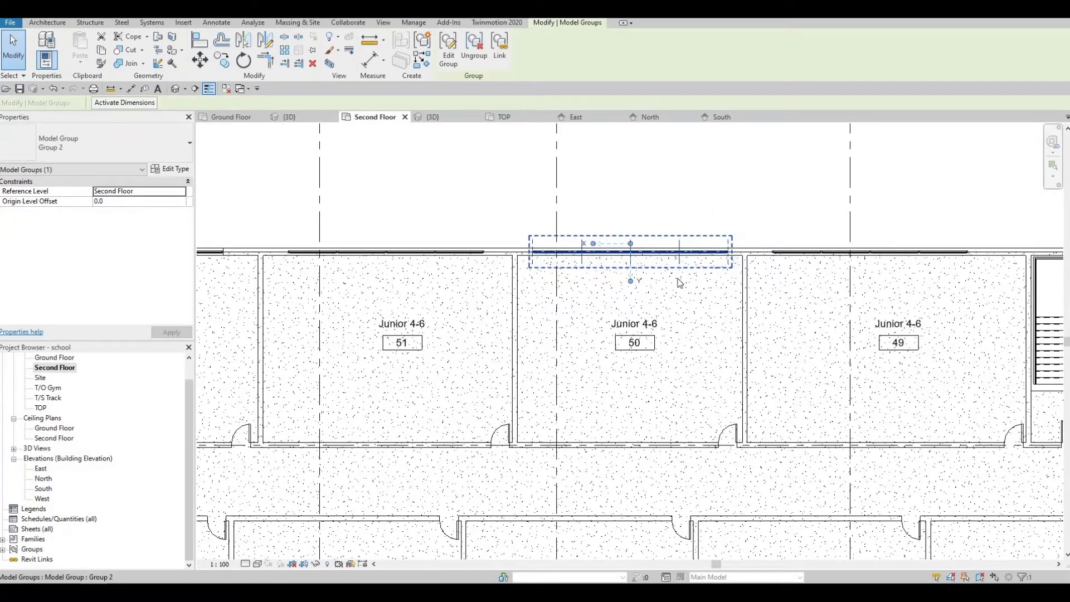
pyautogui.press('Escape')
# - Nudge the window group of room 49 toward the stairs until it is centred on the classroom's exterior wall
pyautogui.scroll(1, 685, 273)
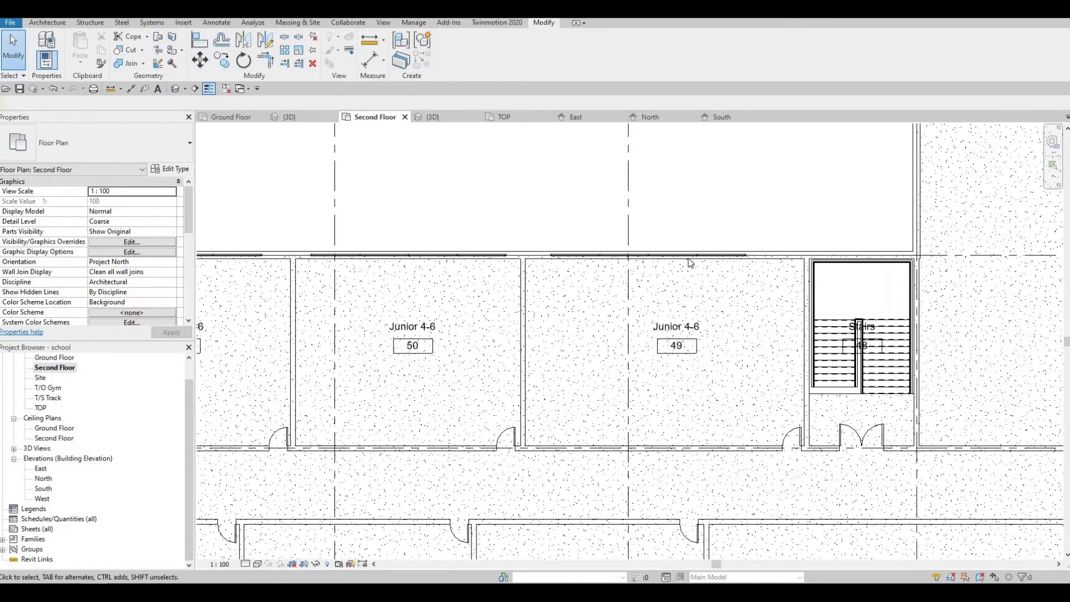
pyautogui.click(688, 258)
pyautogui.moveTo(688, 258); pyautogui.dragTo(692, 258)
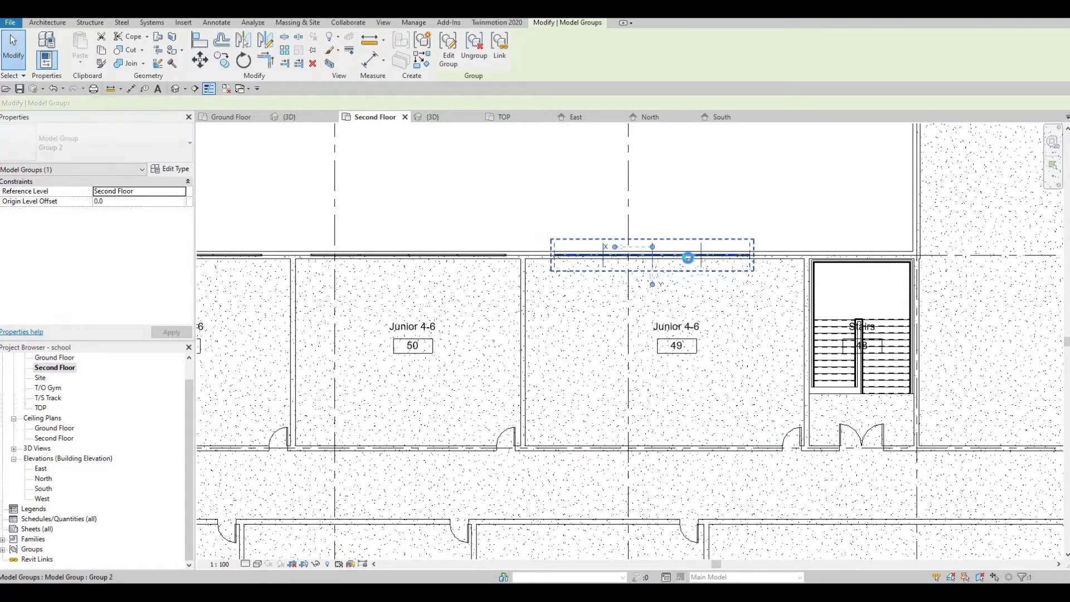
pyautogui.press('Right')
pyautogui.press('Right')
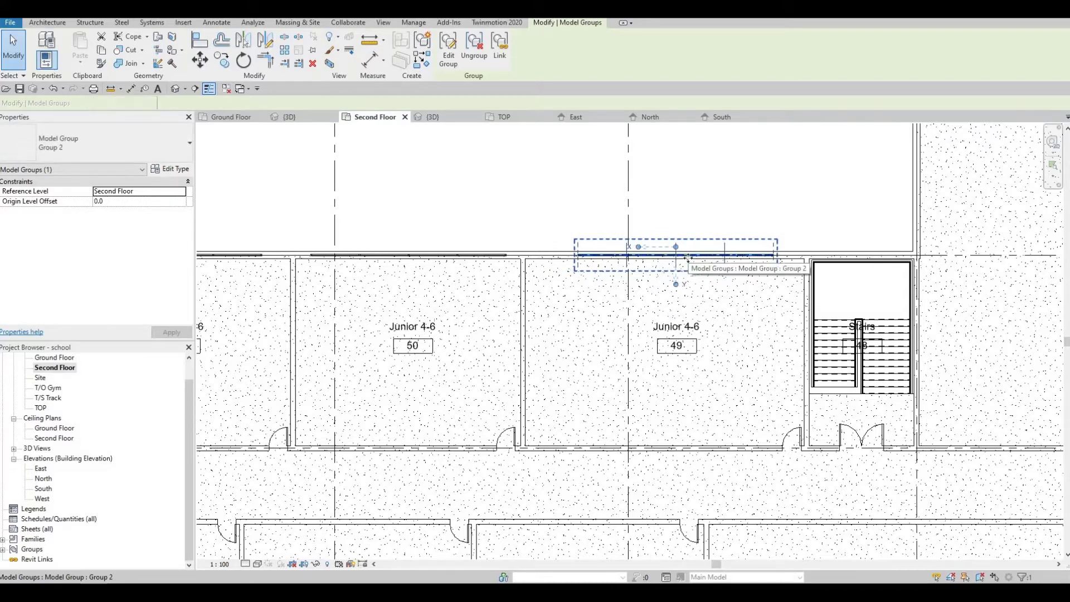
pyautogui.press('Escape')
# - Examine the second-floor plan of both classroom wings to see which exterior walls still lack window groups
pyautogui.scroll(-5, 624, 262)
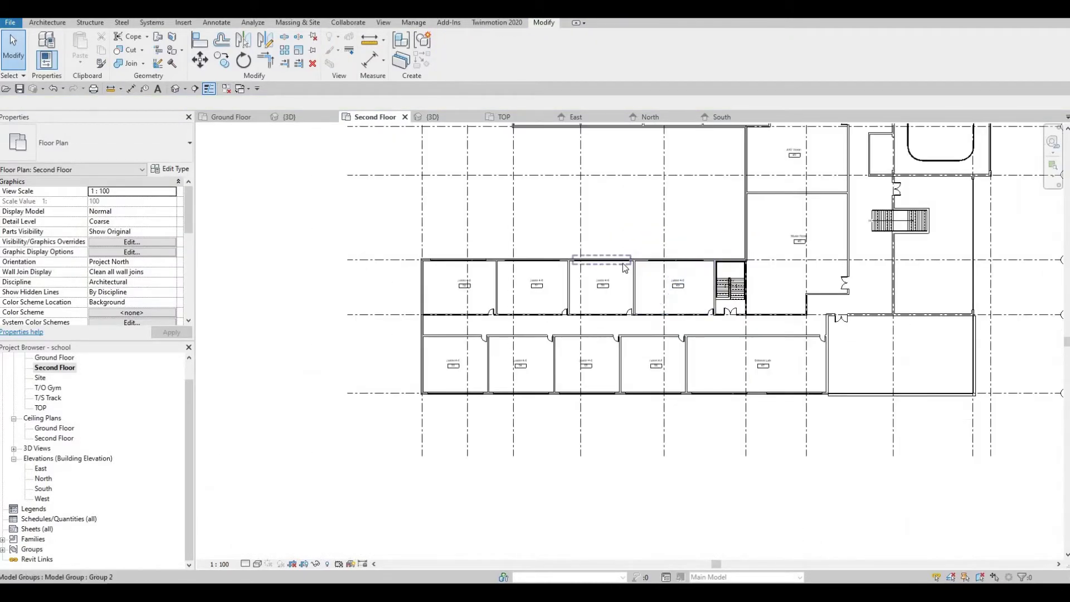
pyautogui.moveTo(511, 181); pyautogui.dragTo(563, 329, button='middle')
pyautogui.moveTo(561, 189); pyautogui.dragTo(497, 264, button='middle')
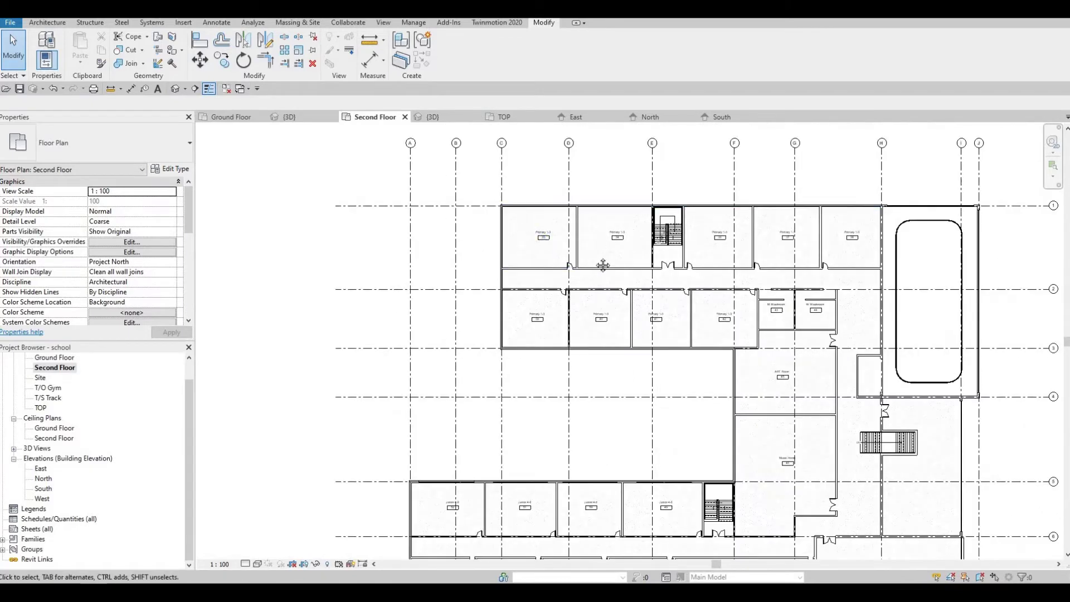
pyautogui.moveTo(829, 236); pyautogui.dragTo(835, 189, button='middle')
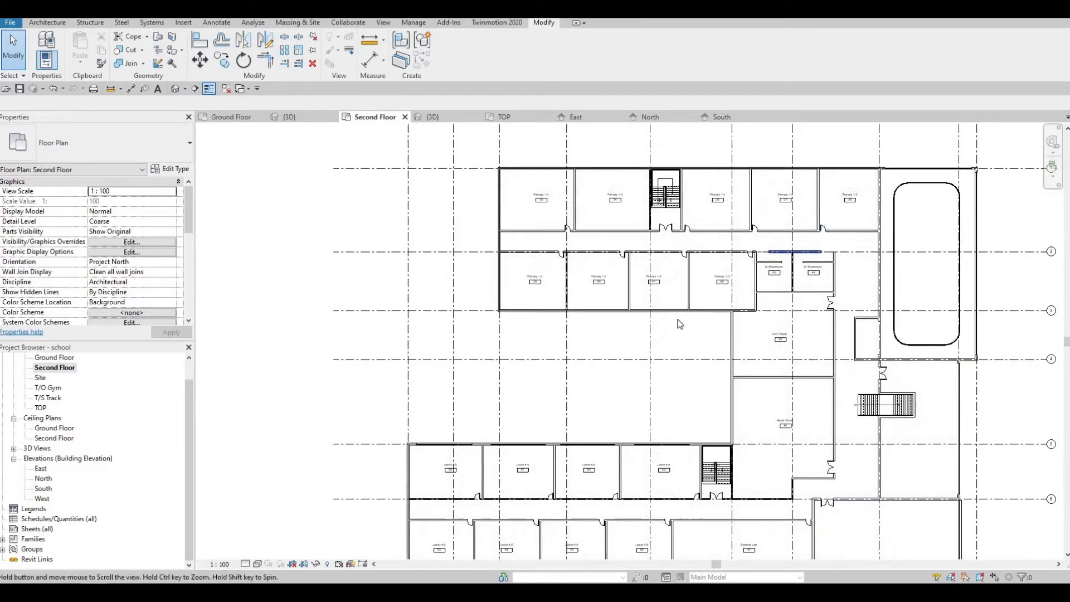
pyautogui.moveTo(582, 339); pyautogui.dragTo(561, 334, button='middle')
pyautogui.moveTo(619, 416); pyautogui.dragTo(726, 345, button='middle')
pyautogui.moveTo(549, 434); pyautogui.dragTo(542, 377, button='middle')
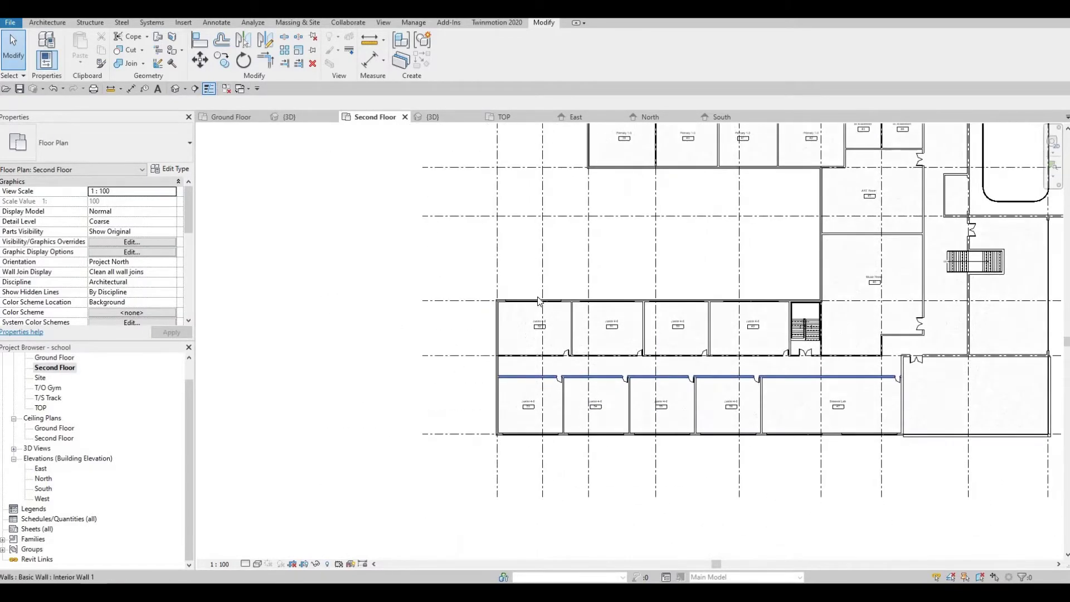
# - Copy the window group of room 52 from the room's inner corner to the matching corner of room 33 in the Primary wing
pyautogui.scroll(4, 504, 326)
pyautogui.click(544, 296)
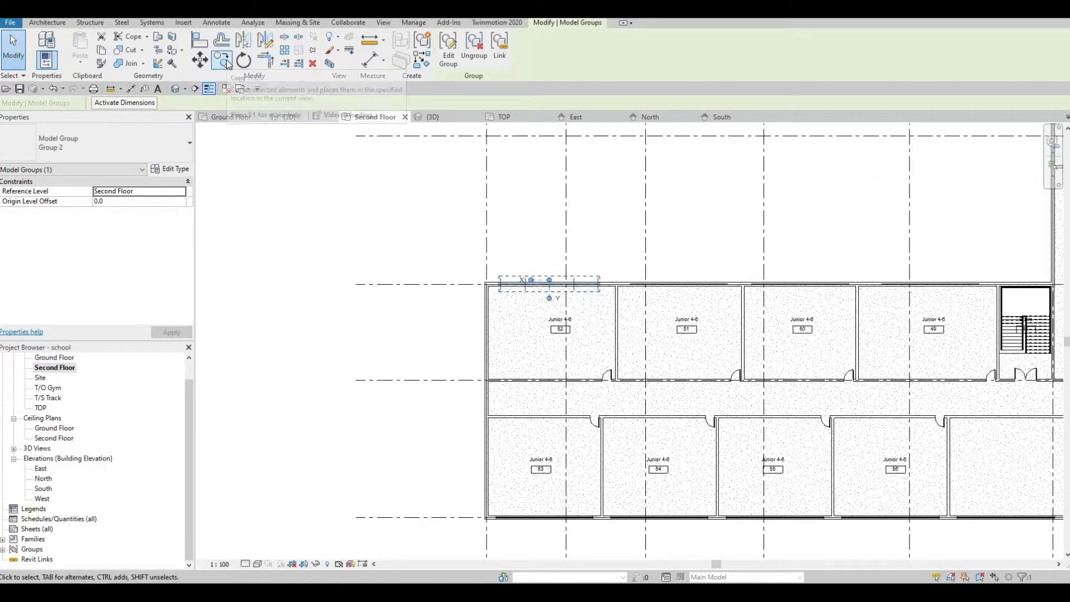
pyautogui.press('c')
pyautogui.press('o')
pyautogui.scroll(3, 502, 287)
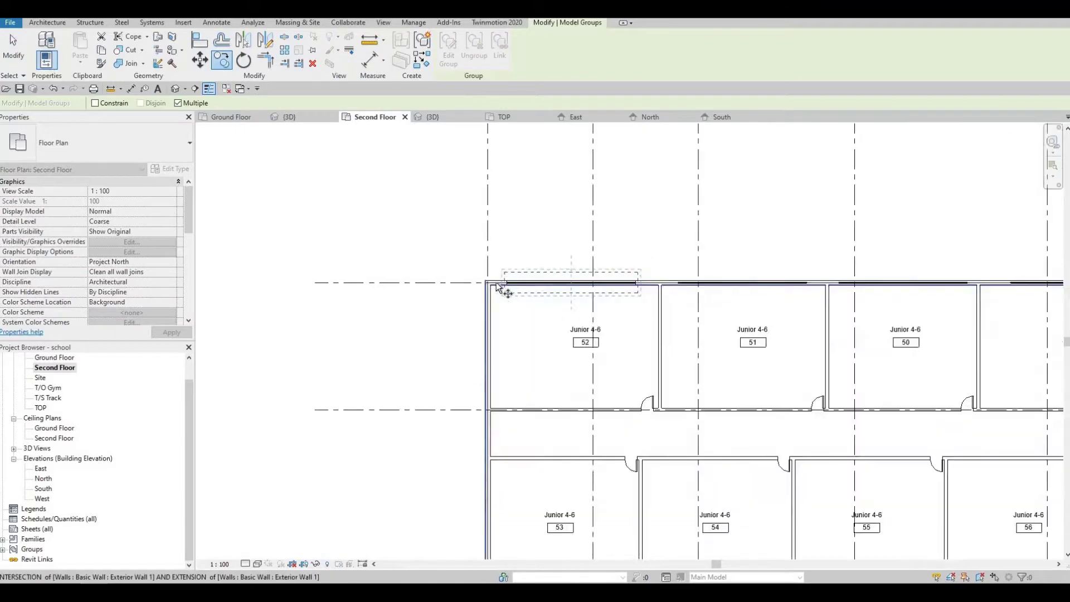
pyautogui.click(491, 282)
pyautogui.scroll(-2, 520, 228)
pyautogui.moveTo(520, 228); pyautogui.dragTo(496, 489, button='middle')
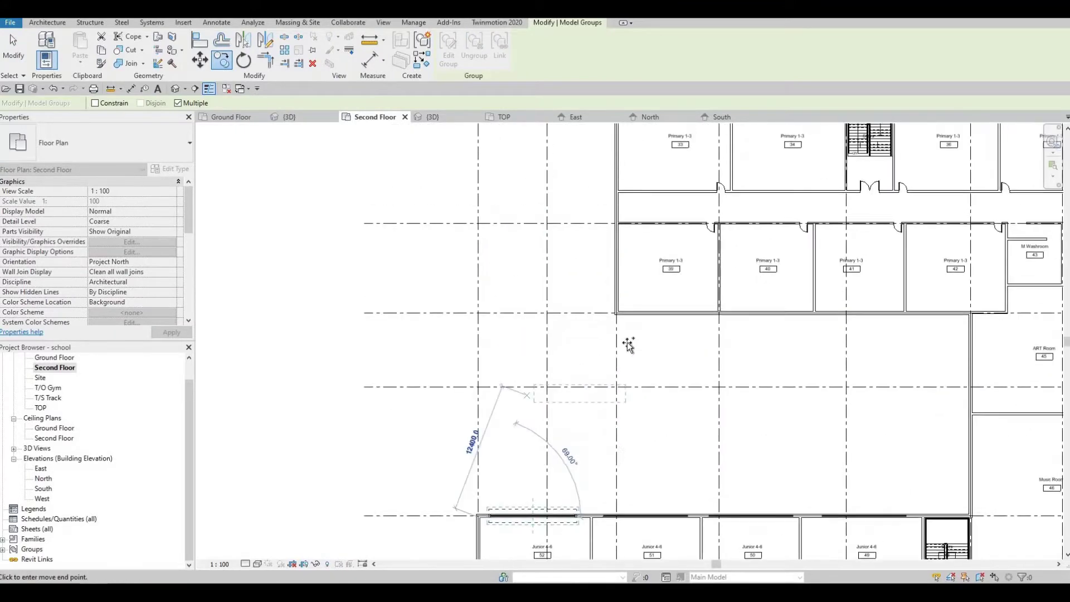
pyautogui.moveTo(628, 344); pyautogui.dragTo(583, 543, button='middle')
pyautogui.scroll(2, 624, 338)
pyautogui.scroll(2, 517, 268)
pyautogui.click(496, 267)
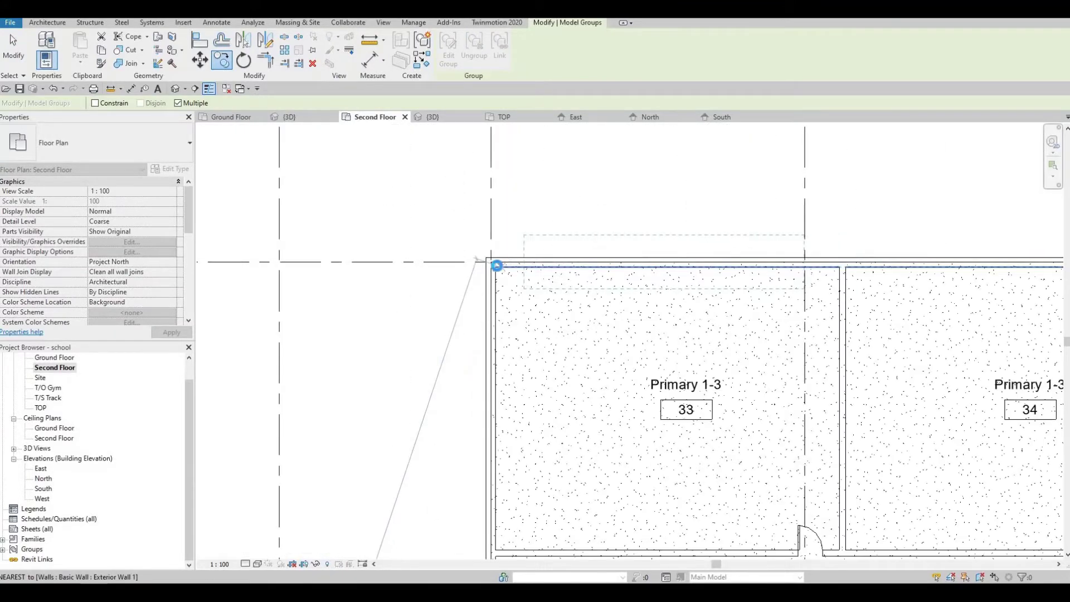
# - Place further copies of the window group along the Primary wing's outer wall in rooms 34, 36 and 37, skipping the stairs
pyautogui.moveTo(846, 267); pyautogui.dragTo(513, 277, button='middle')
pyautogui.click(513, 277)
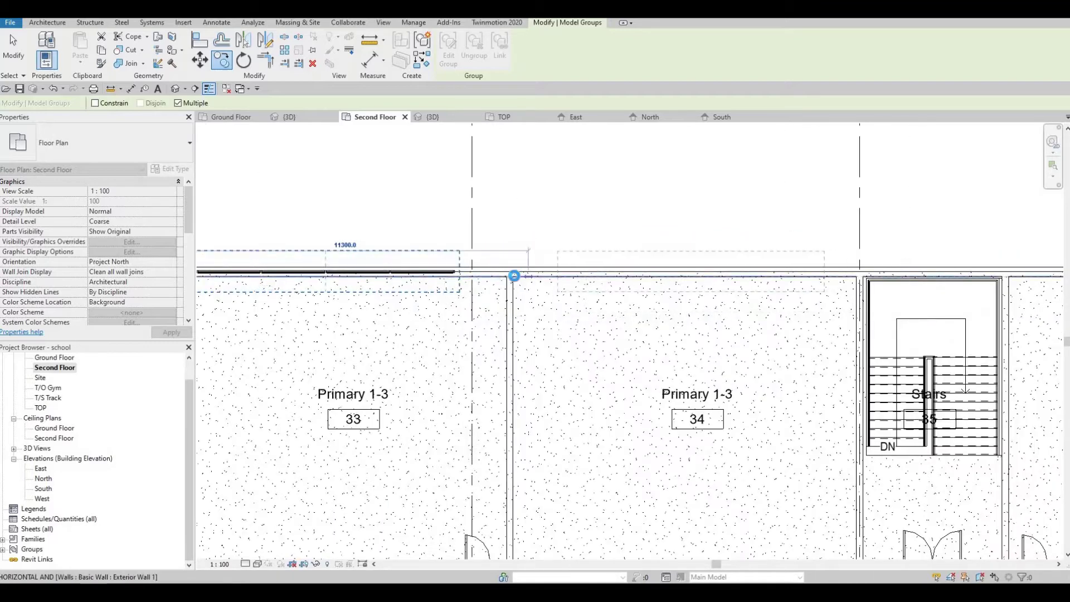
pyautogui.keyDown('shift'); pyautogui.hscroll(7, 524, 312); pyautogui.keyUp('shift')
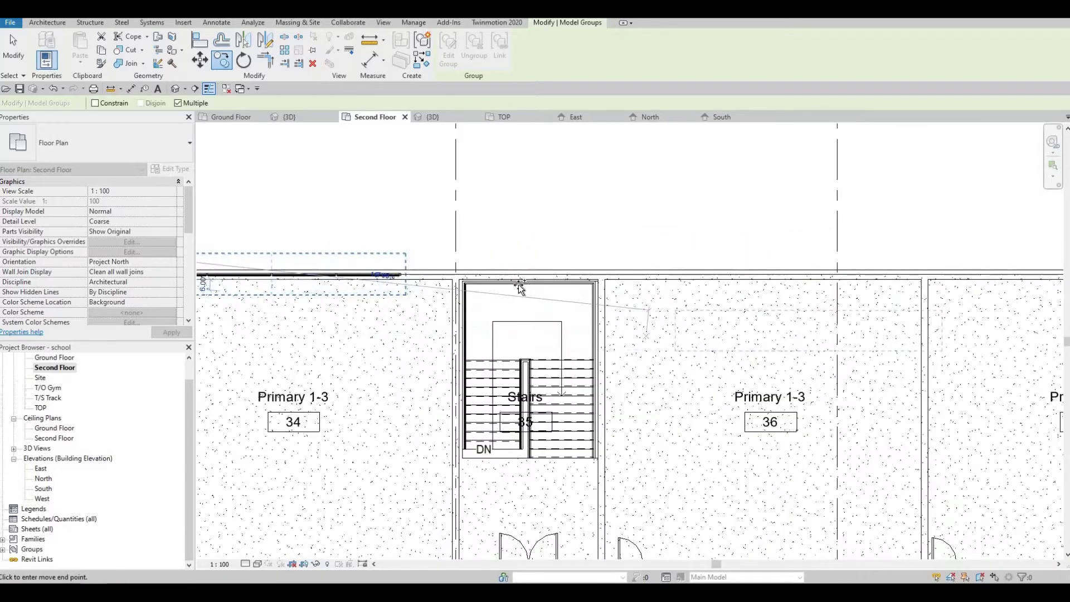
pyautogui.keyDown('shift'); pyautogui.hscroll(5, 530, 312); pyautogui.keyUp('shift')
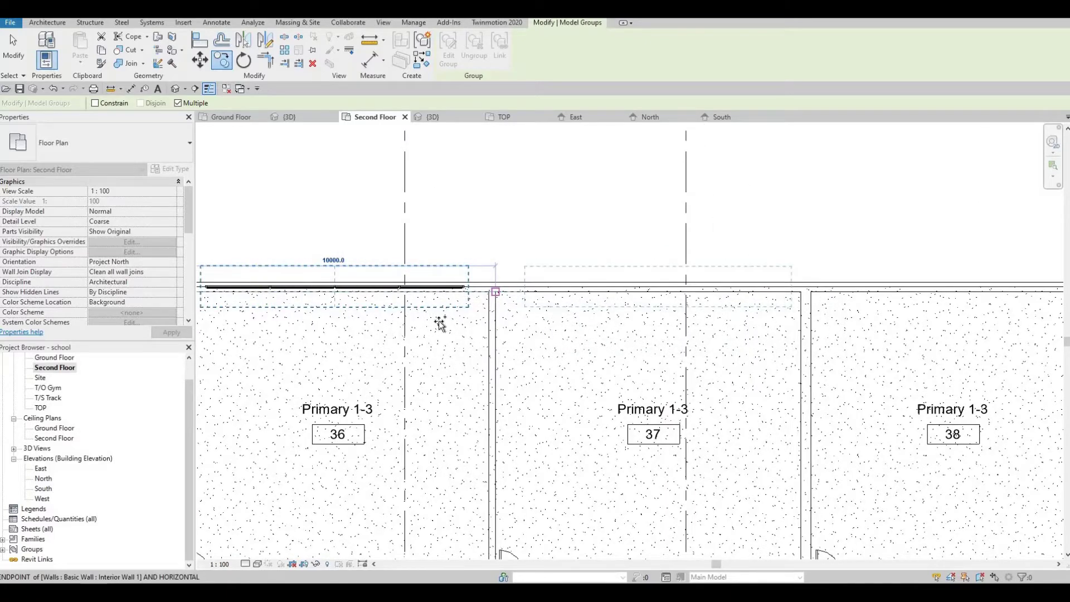
pyautogui.keyDown('shift'); pyautogui.hscroll(6, 440, 324); pyautogui.keyUp('shift')
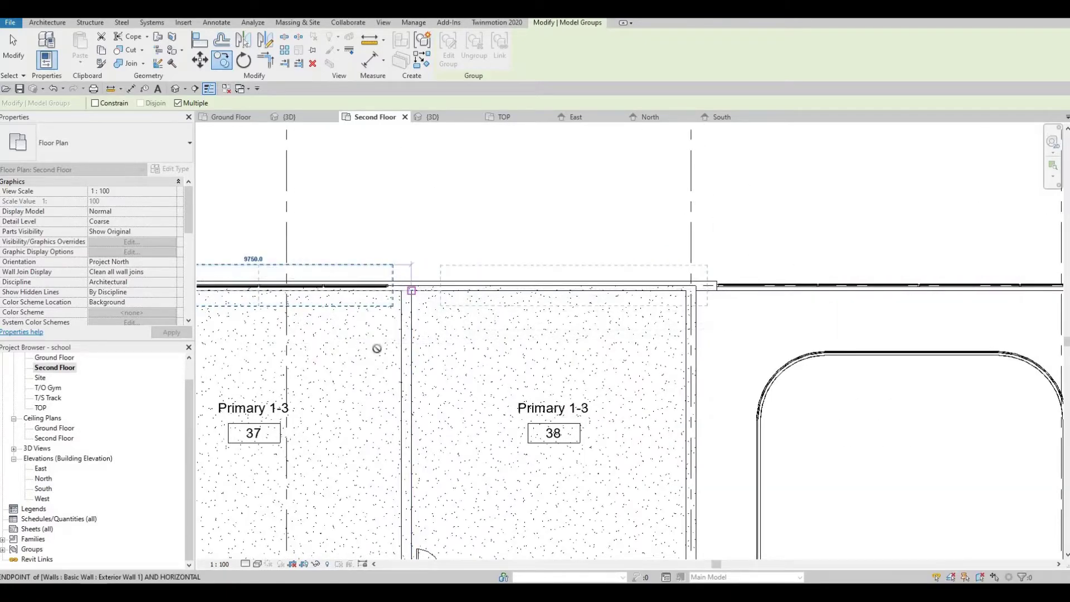
# - Try to place another copy of the window group on the exterior wall of room 38
pyautogui.moveTo(541, 310); pyautogui.dragTo(601, 288, button='middle')
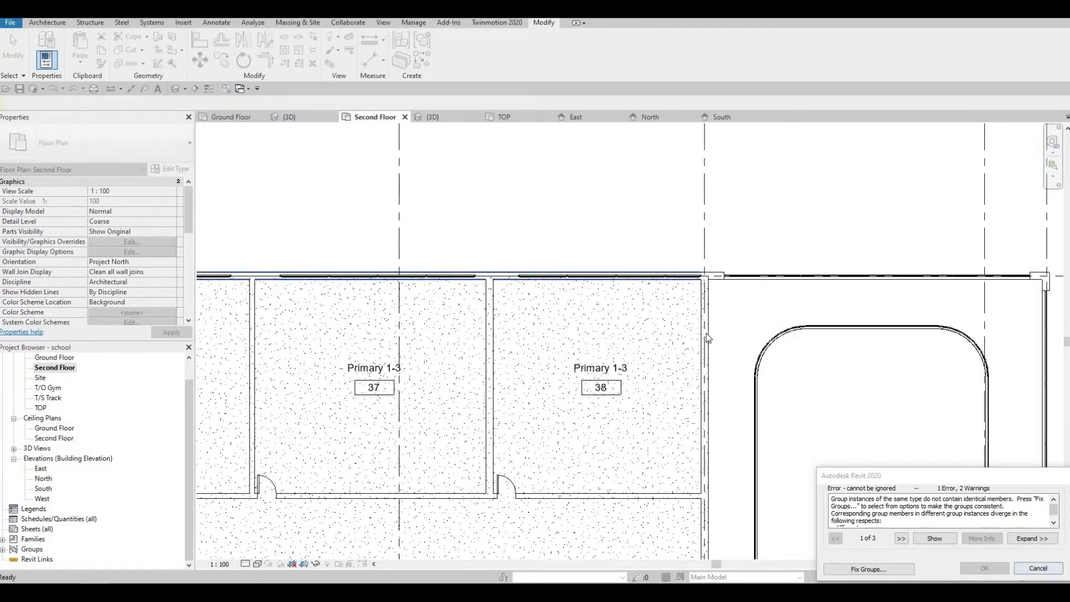
pyautogui.scroll(1, 744, 243)
pyautogui.moveTo(342, 295); pyautogui.dragTo(617, 299, button='middle')
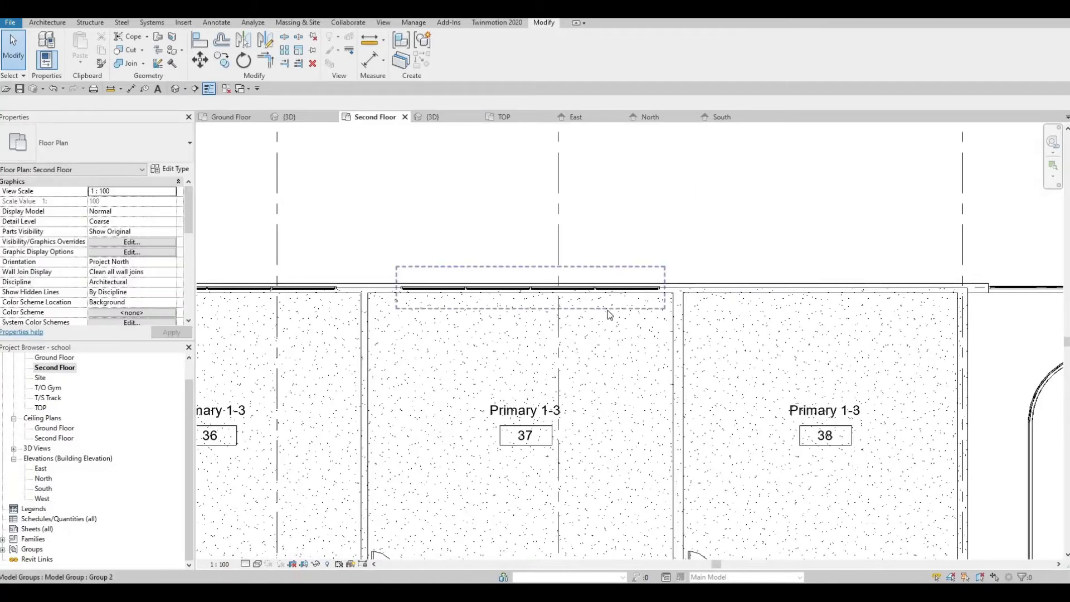
# - Copy the window group of room 37 onto the exterior wall of room 38 and nudge the copy slightly toward room 37
pyautogui.click(610, 316)
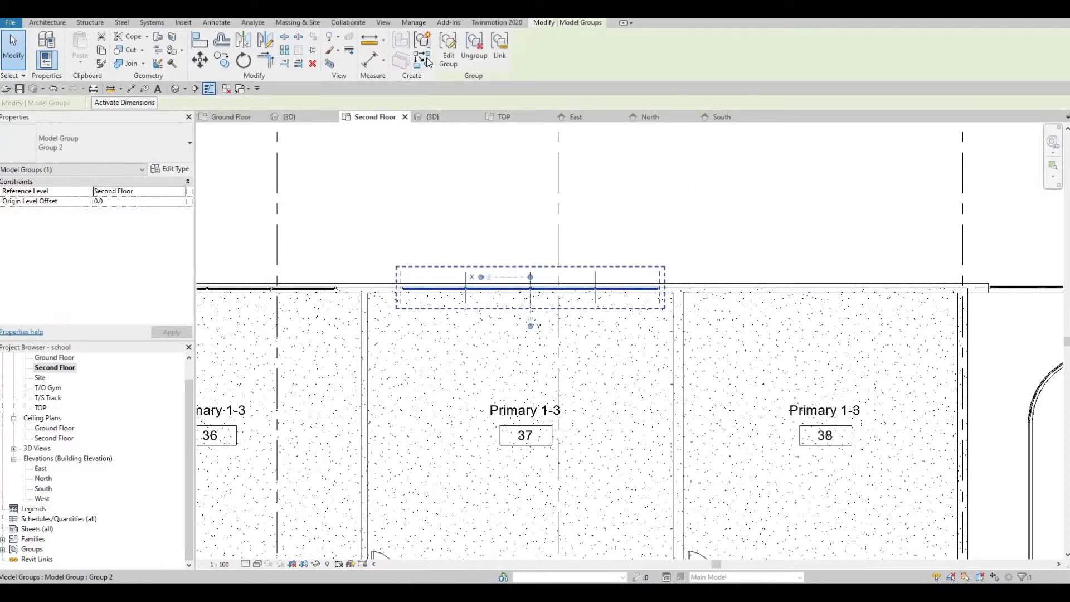
pyautogui.click(222, 62)
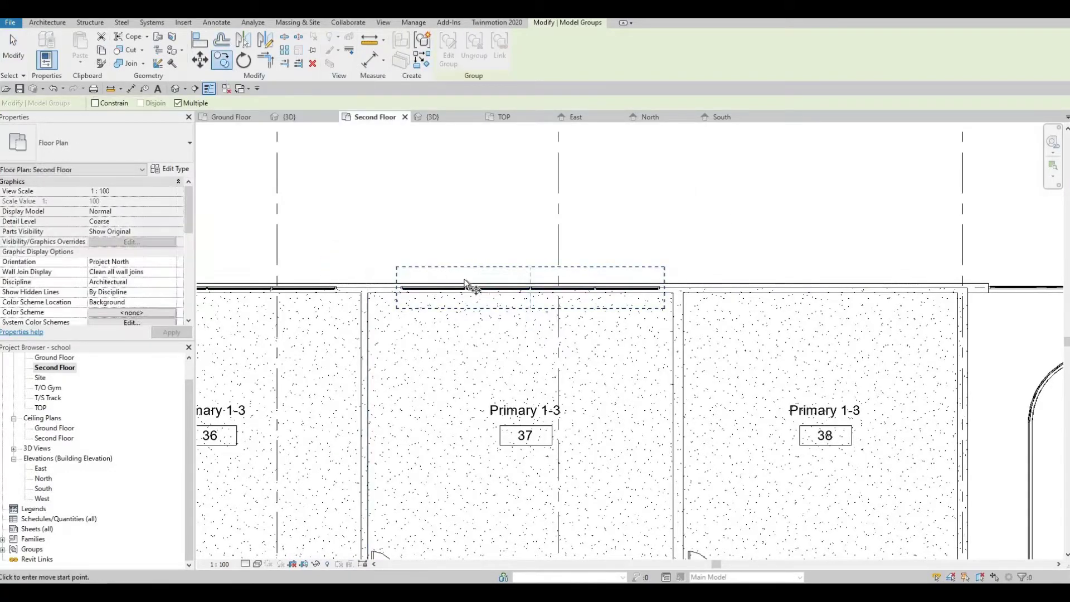
pyautogui.click(507, 298)
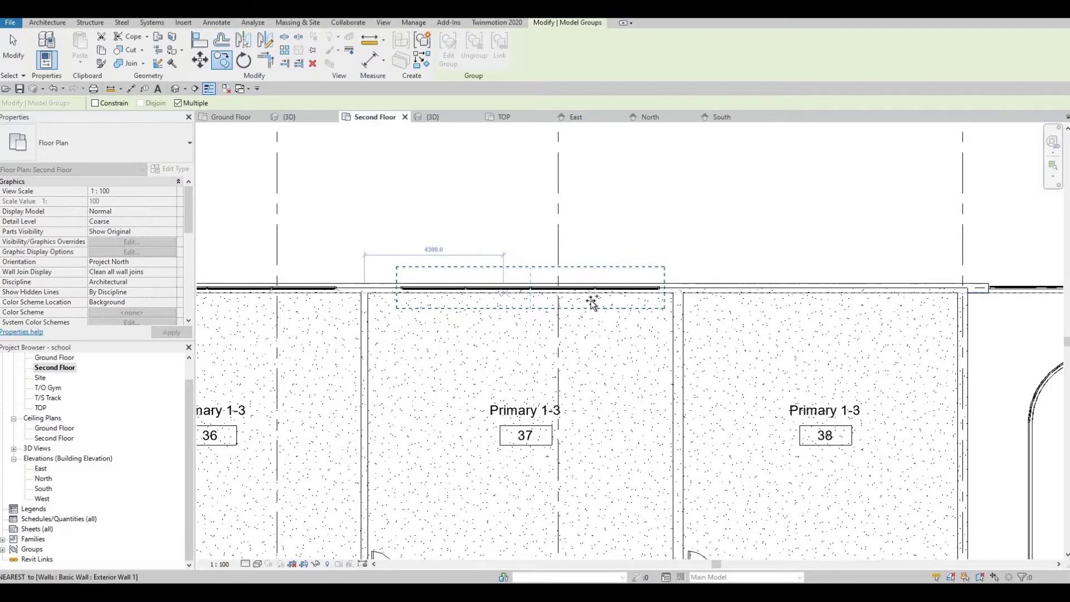
pyautogui.click(794, 310)
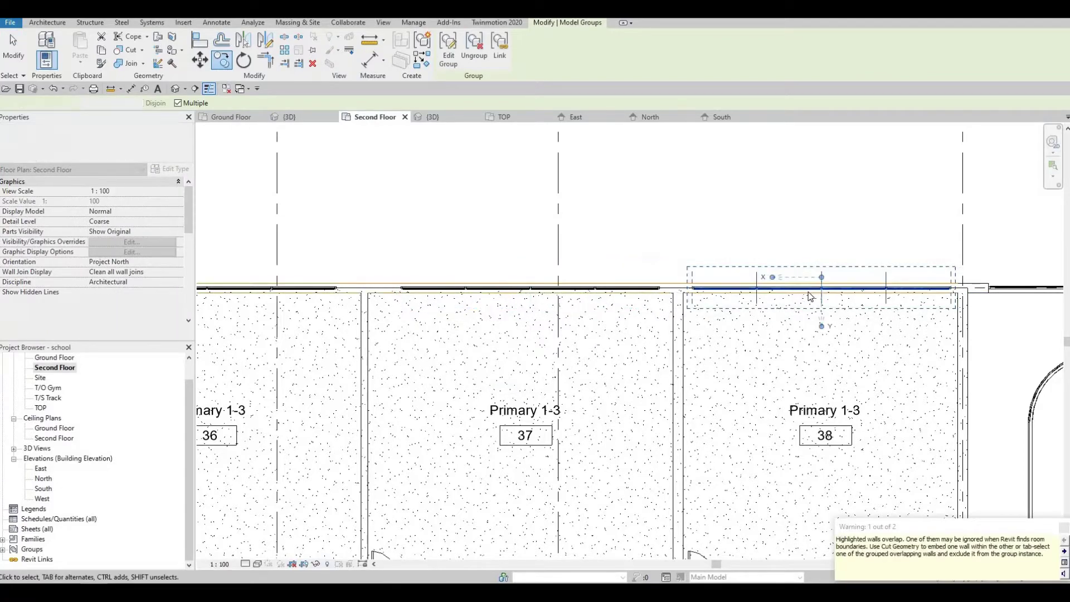
pyautogui.press('Escape')
pyautogui.click(805, 290)
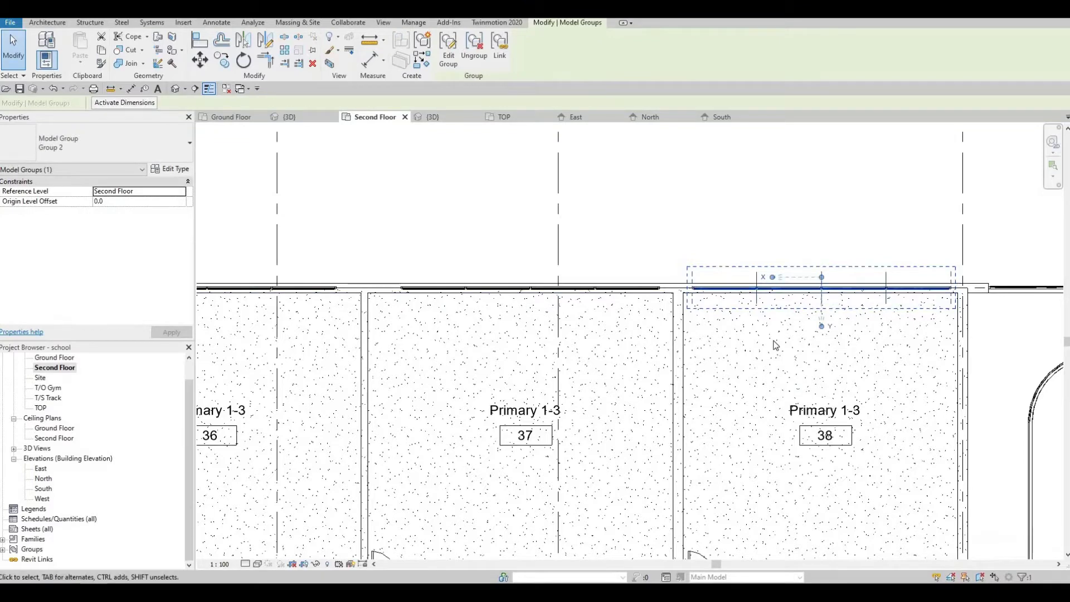
pyautogui.press('Escape')
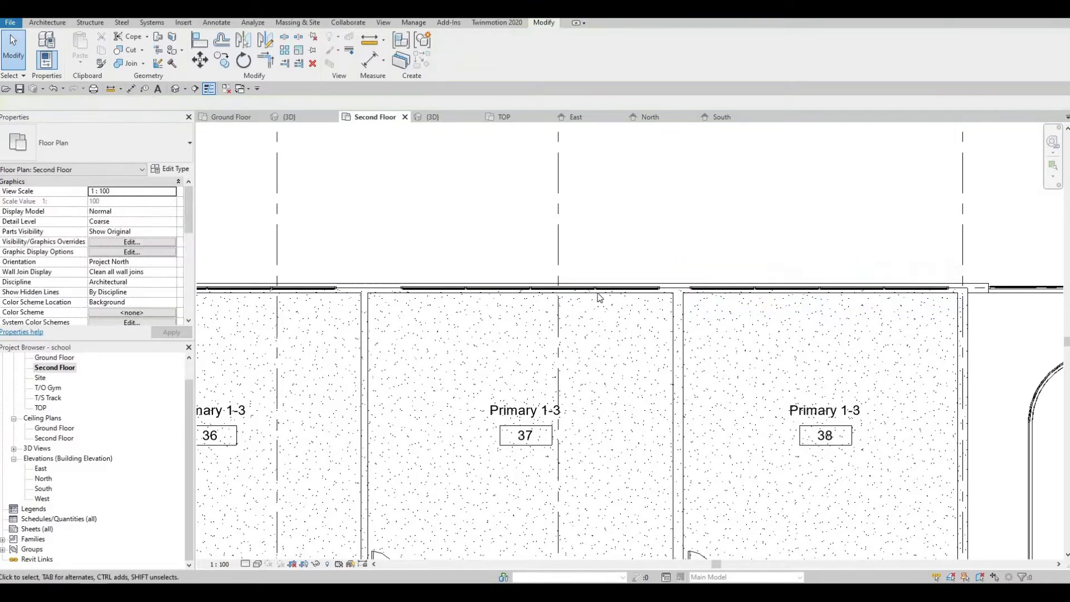
pyautogui.click(596, 292)
pyautogui.moveTo(597, 293); pyautogui.dragTo(589, 292)
pyautogui.press('Escape')
# - Copy the window group of room 53 in the Junior wing from the room's inner corner to the matching corner of room 39
pyautogui.moveTo(244, 295); pyautogui.dragTo(721, 242, button='middle')
pyautogui.moveTo(446, 282); pyautogui.dragTo(803, 301, button='middle')
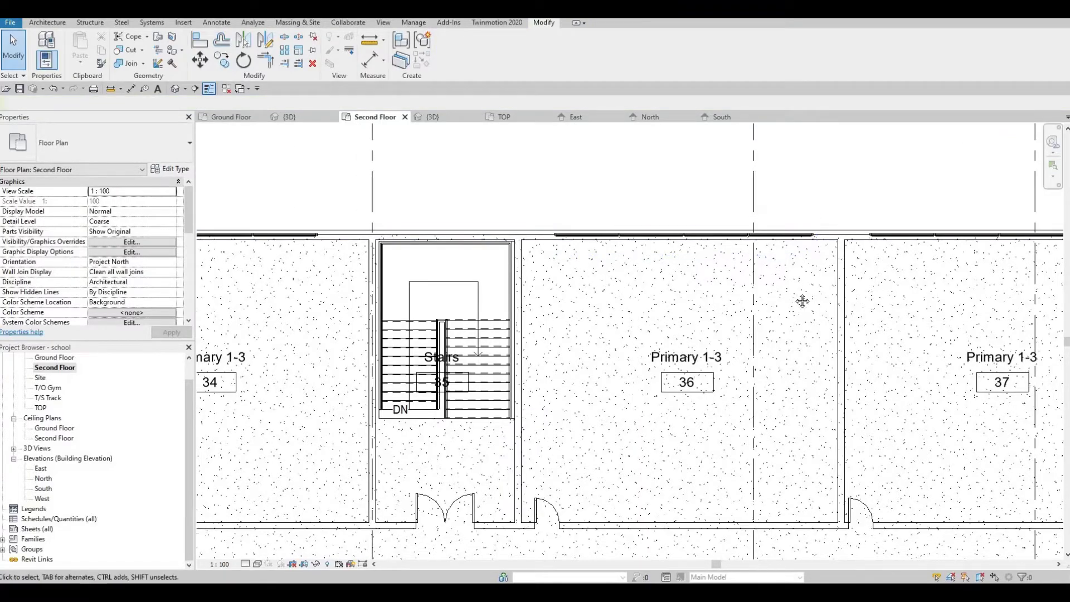
pyautogui.moveTo(600, 273); pyautogui.dragTo(630, 275, button='middle')
pyautogui.scroll(-6, 630, 275)
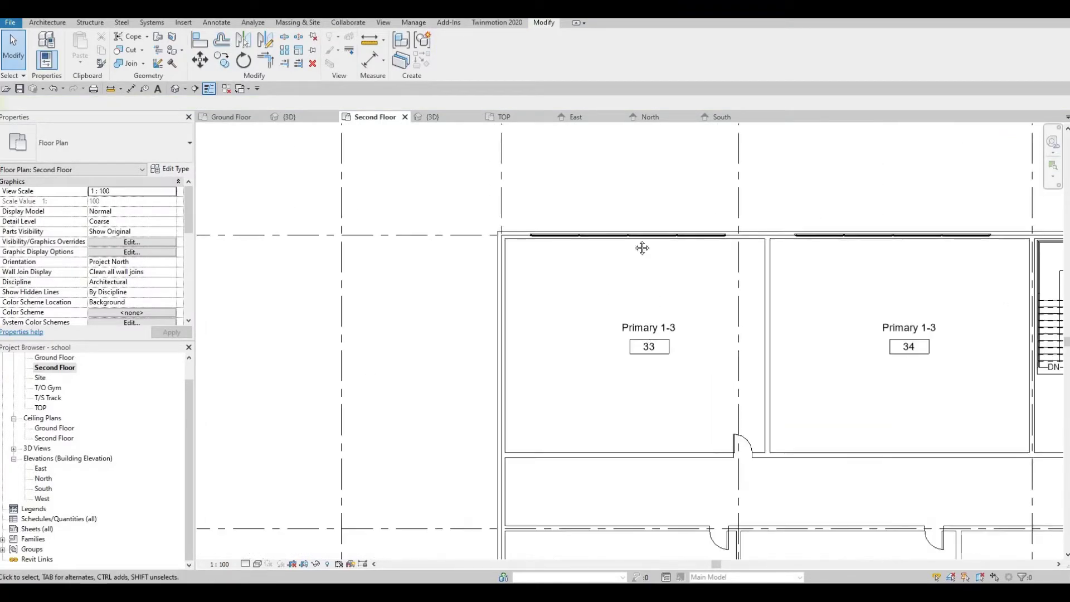
pyautogui.scroll(-3, 579, 369)
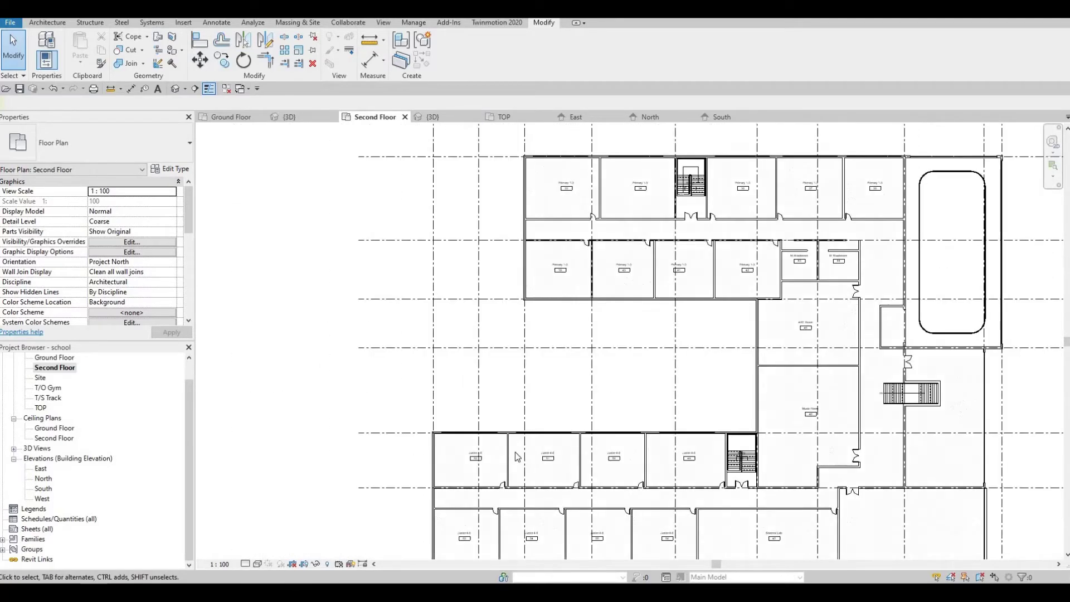
pyautogui.scroll(5, 552, 443)
pyautogui.click(552, 443)
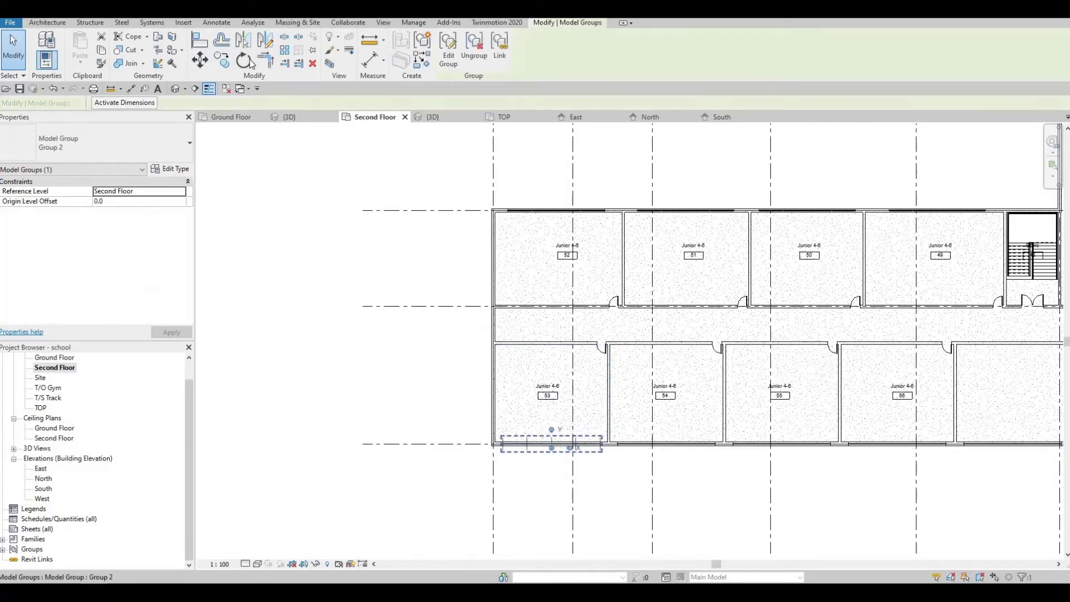
pyautogui.press('c')
pyautogui.press('o')
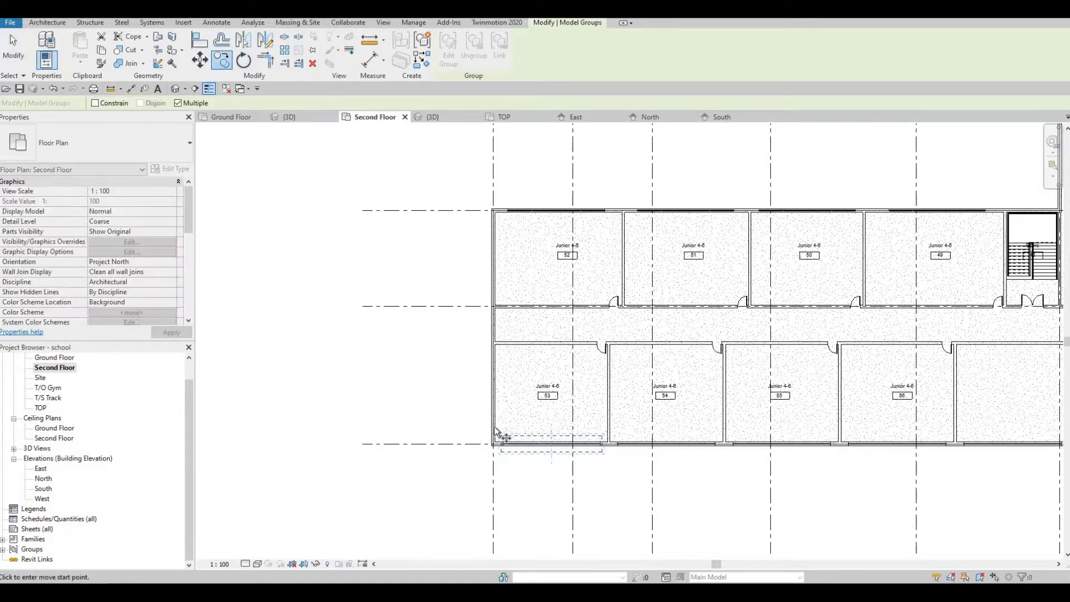
pyautogui.scroll(5, 454, 409)
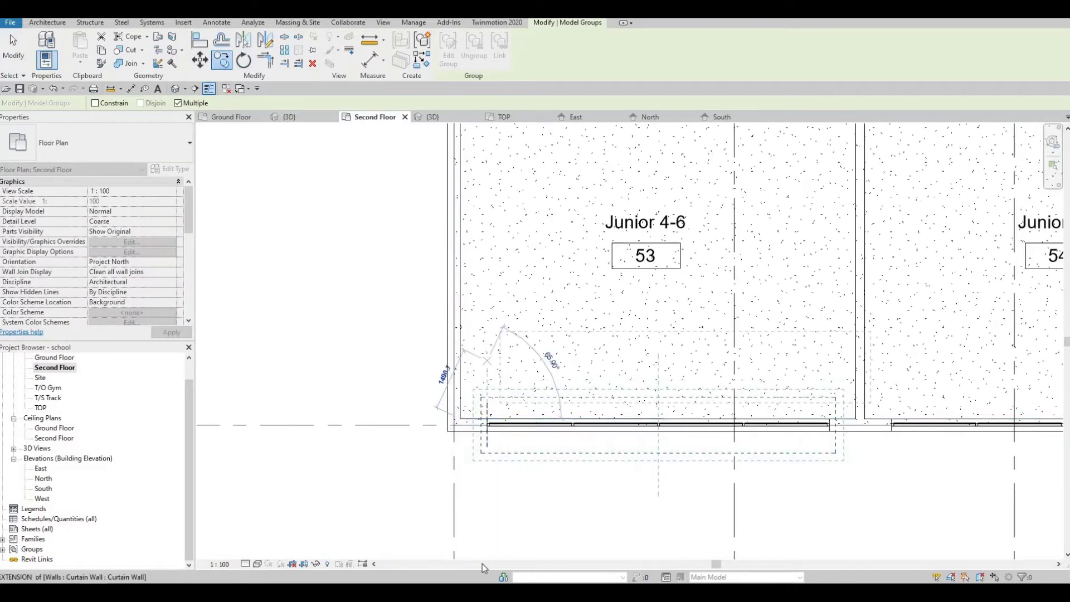
pyautogui.scroll(-3, 580, 239)
pyautogui.moveTo(579, 239); pyautogui.dragTo(574, 422, button='middle')
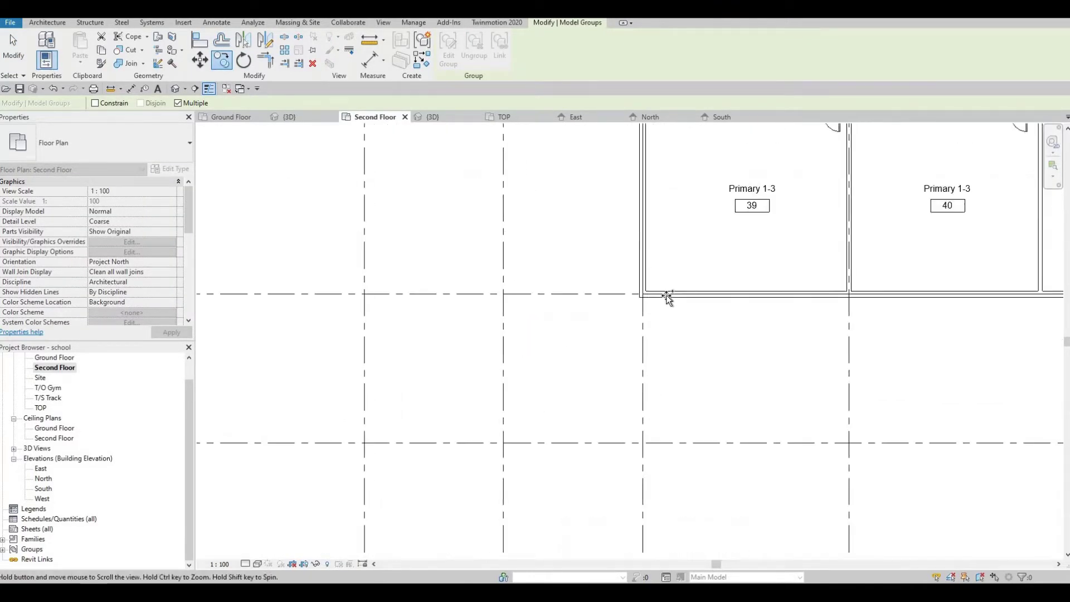
pyautogui.moveTo(668, 297); pyautogui.dragTo(347, 317, button='middle')
pyautogui.scroll(3, 662, 294)
pyautogui.click(600, 288)
# - Place further copies of the window group along the Primary wing's courtyard-side wall in rooms 40 and 41
pyautogui.scroll(-3, 656, 294)
pyautogui.click(566, 303)
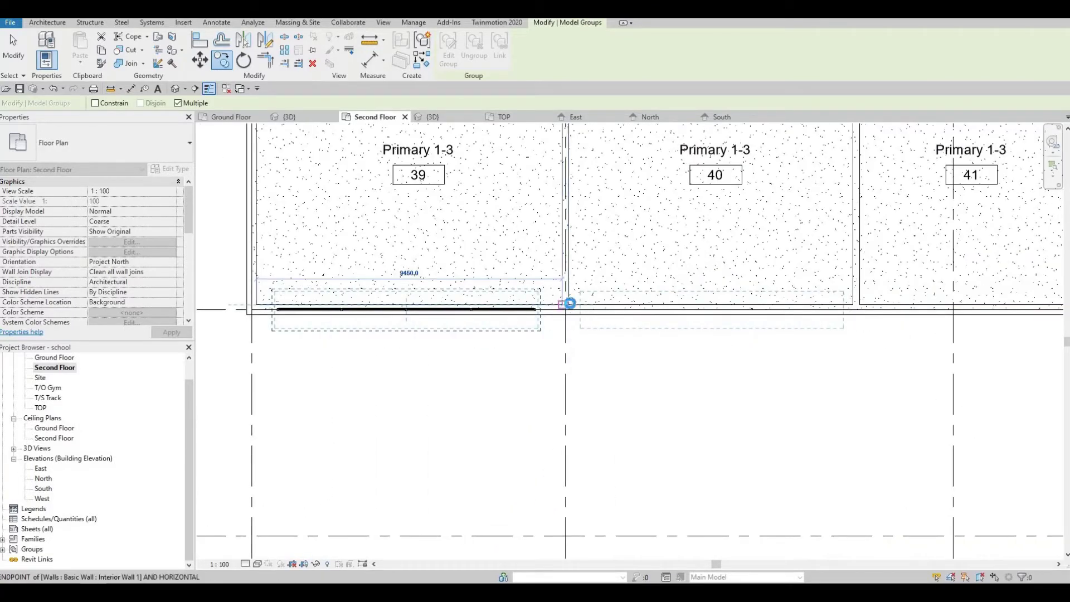
pyautogui.click(569, 304)
pyautogui.moveTo(865, 303); pyautogui.dragTo(540, 303, button='middle')
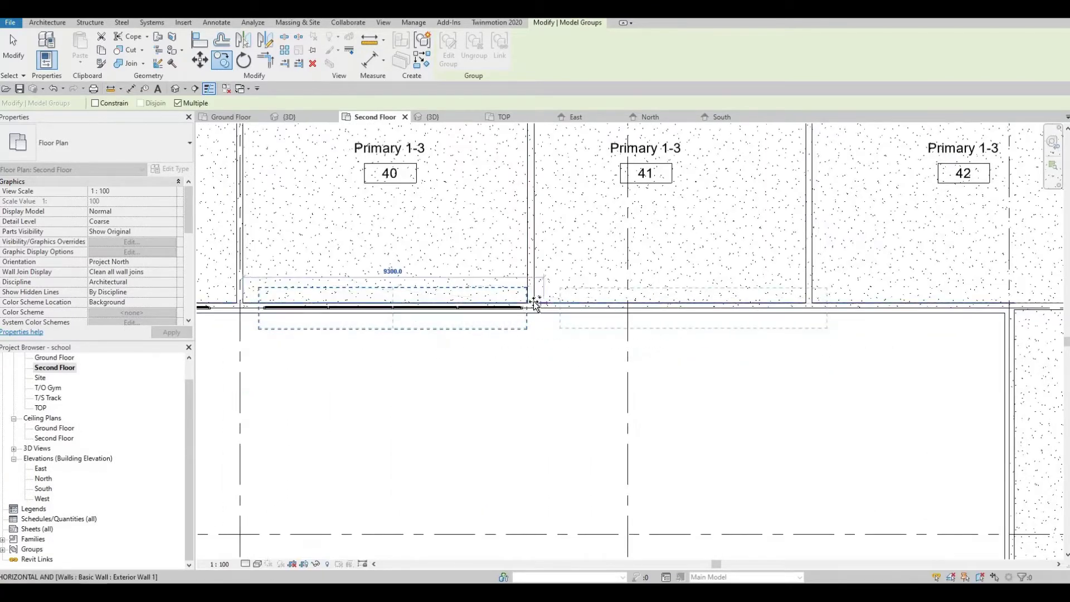
pyautogui.moveTo(815, 301); pyautogui.dragTo(714, 312, button='middle')
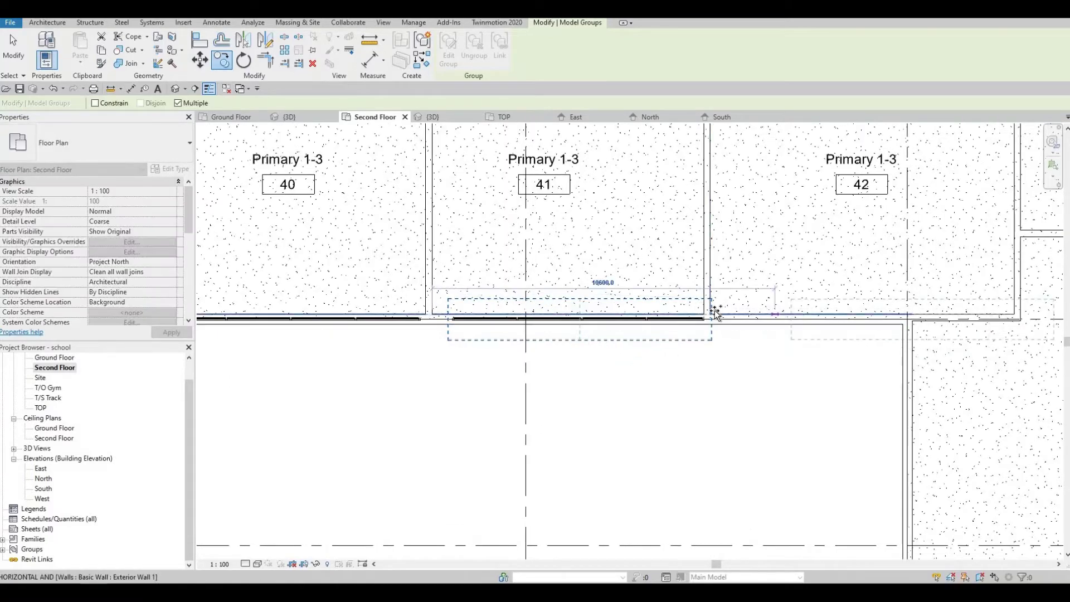
# - Try to place another copy of the window group on the exterior wall of room 42
pyautogui.click(750, 322)
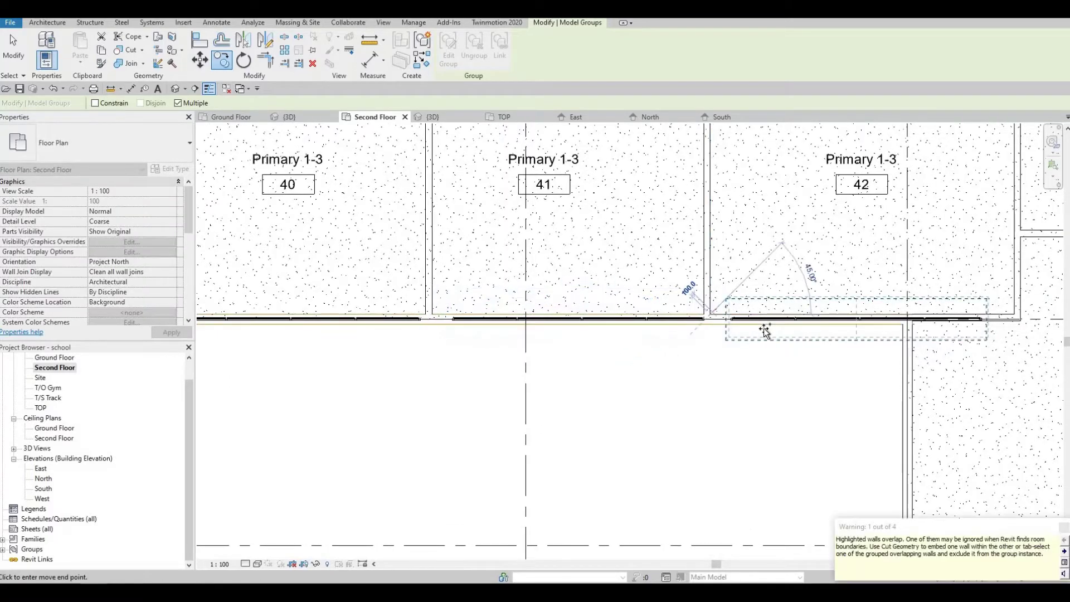
pyautogui.press('Escape')
pyautogui.press('Escape')
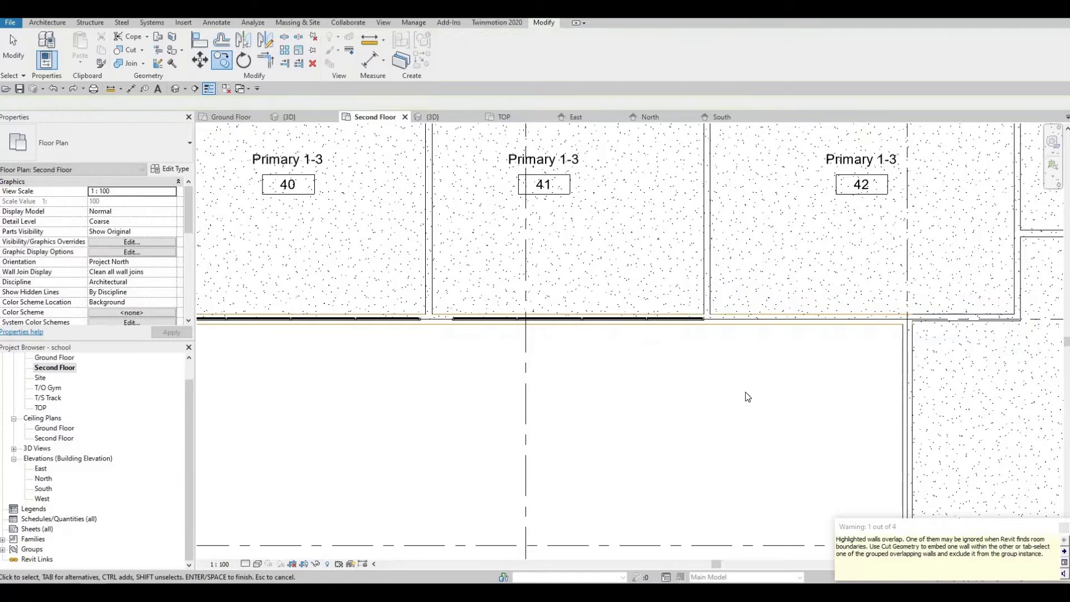
# - Try to nudge the window group of room 41 along its exterior wall toward room 40
pyautogui.moveTo(678, 323); pyautogui.dragTo(747, 317, button='middle')
pyautogui.click(676, 328)
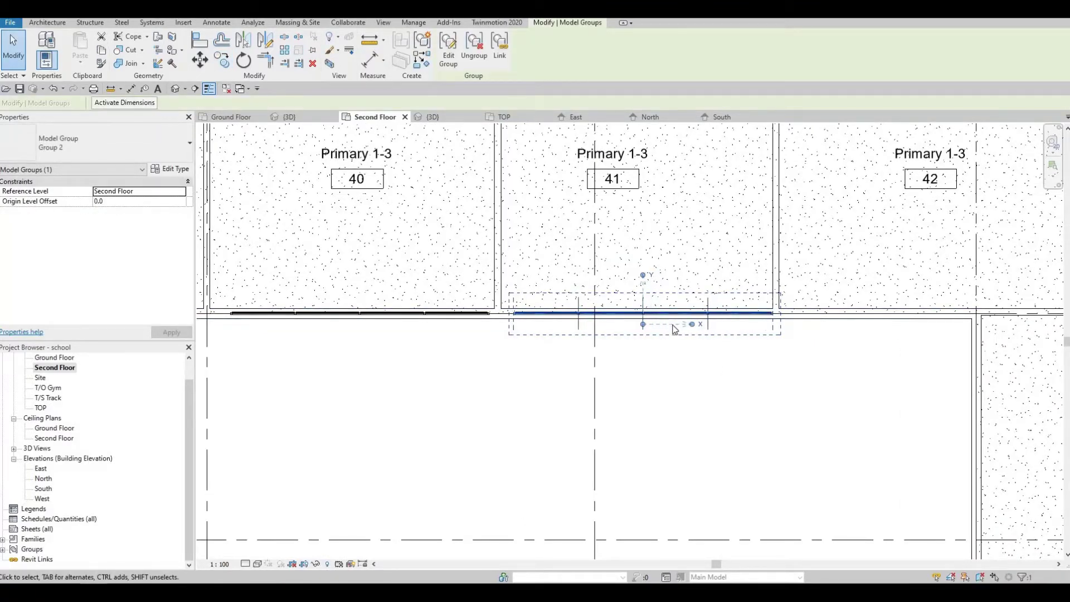
pyautogui.press('Left')
pyautogui.hotkey('ctrl', 'z')
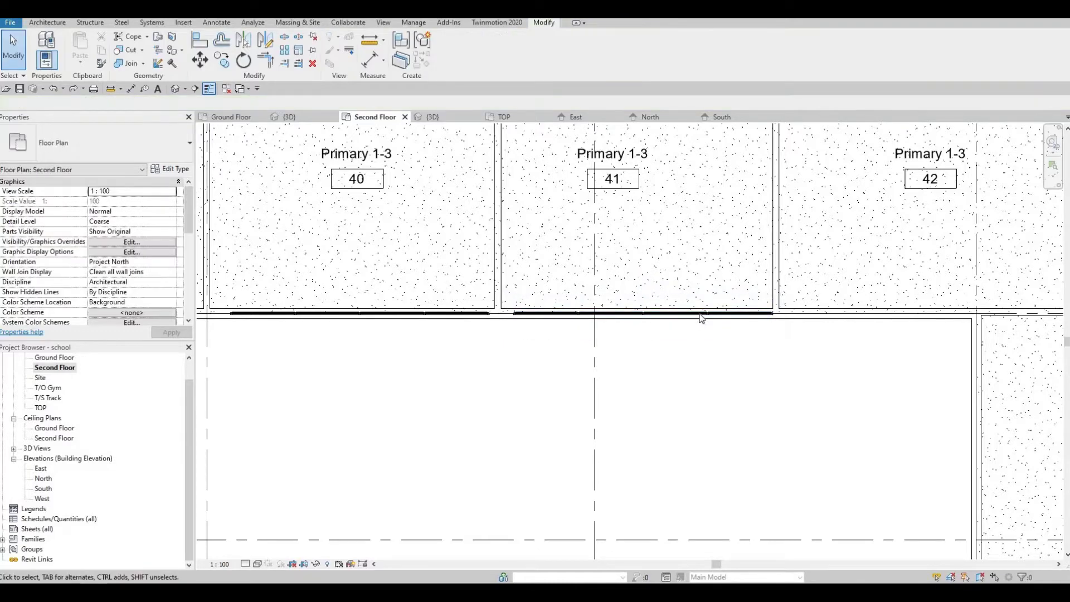
pyautogui.click(697, 334)
pyautogui.click(697, 335)
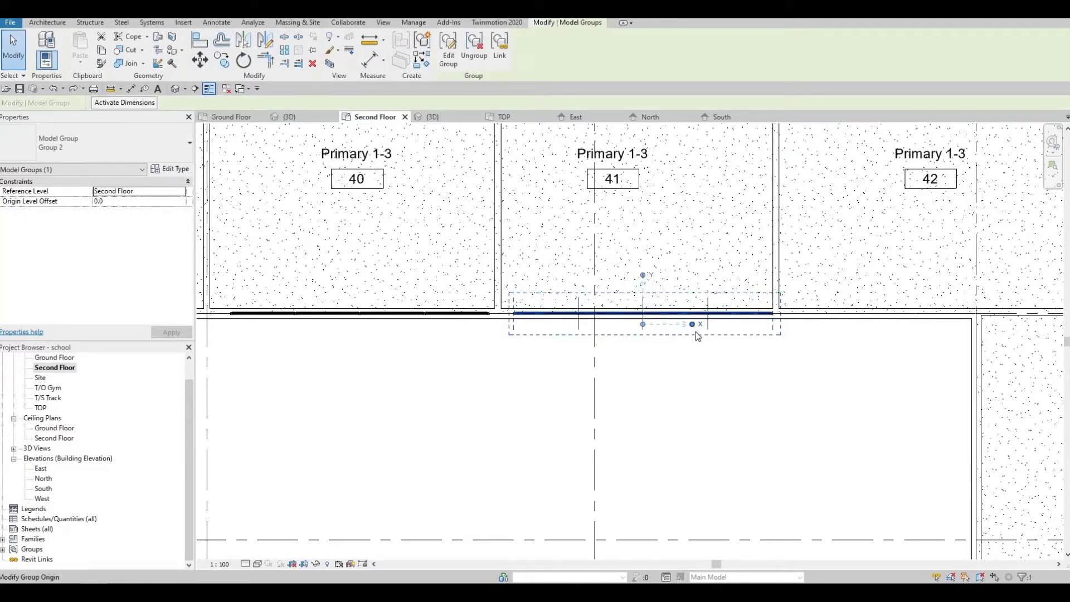
pyautogui.press('Left')
pyautogui.press('Left')
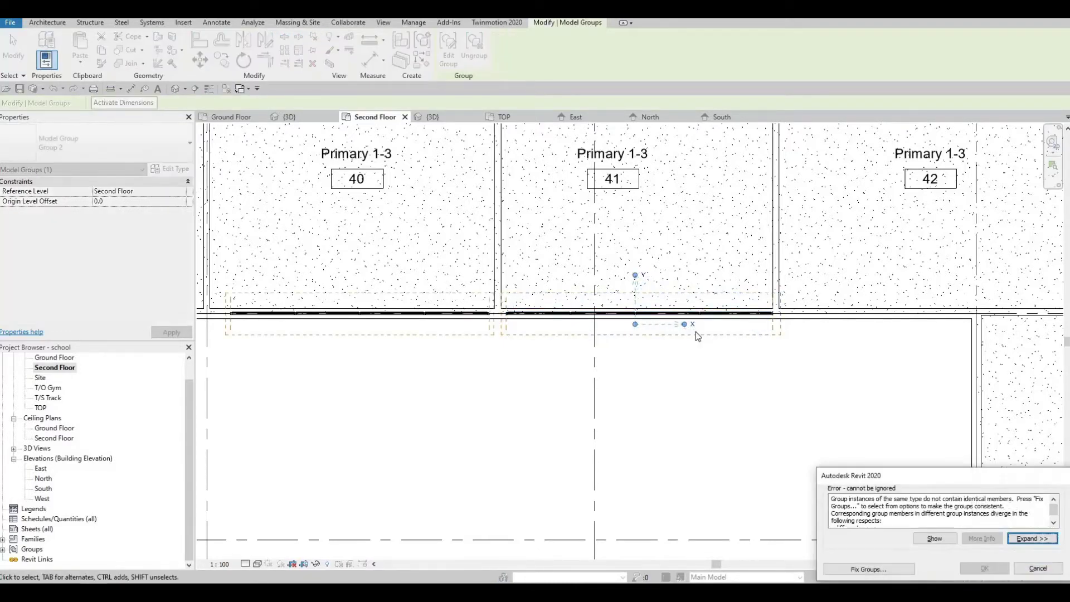
pyautogui.press('Escape')
pyautogui.scroll(-3, 696, 332)
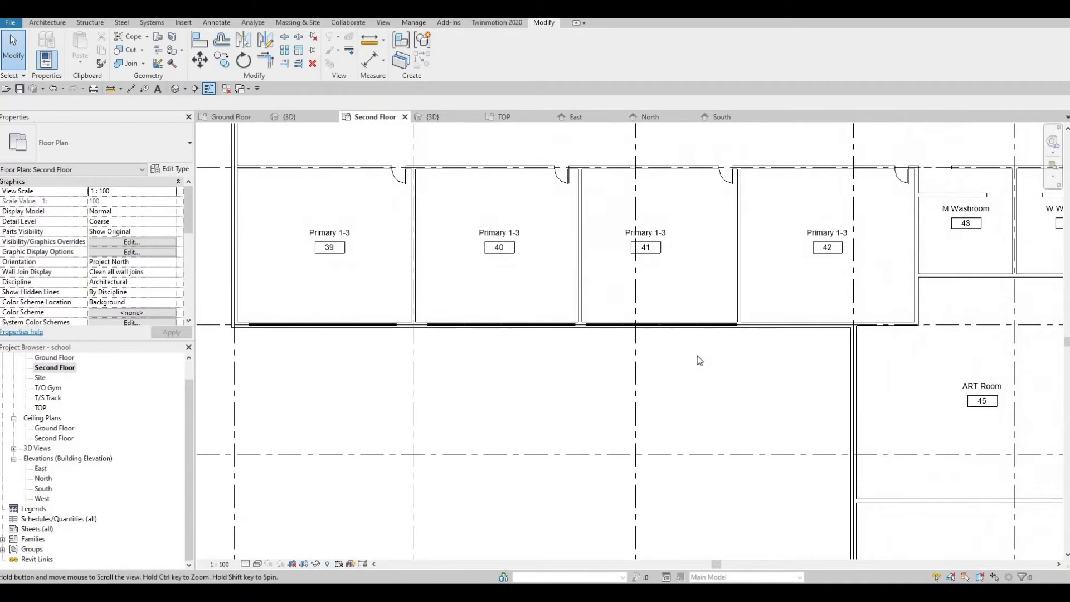
pyautogui.click(598, 333)
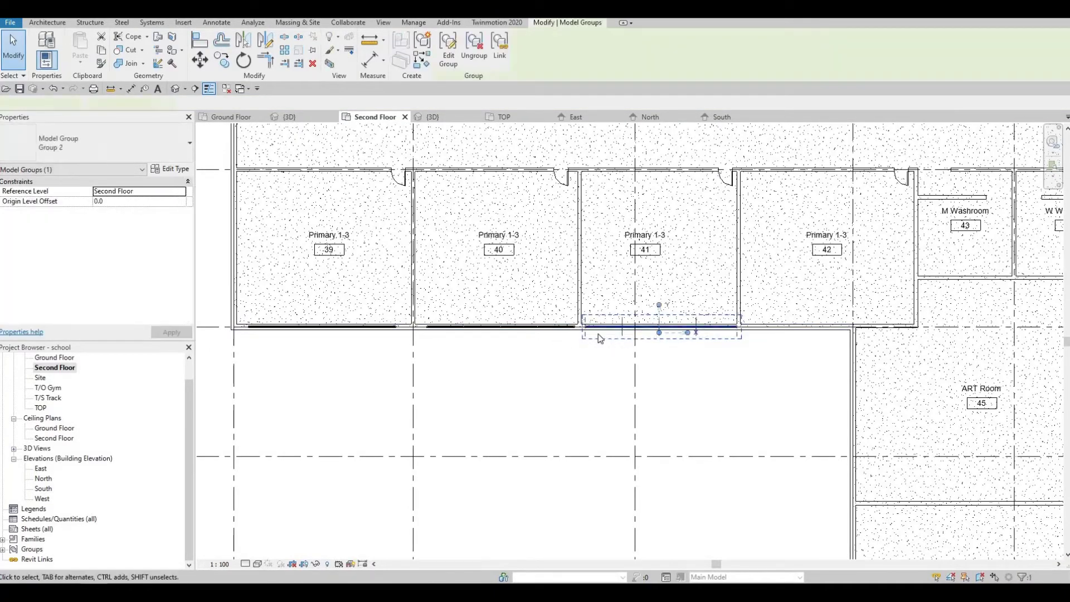
pyautogui.press('Escape')
# - Nudge the window group of room 40 along its exterior wall toward room 39
pyautogui.moveTo(568, 328); pyautogui.dragTo(594, 329, button='middle')
pyautogui.click(573, 329)
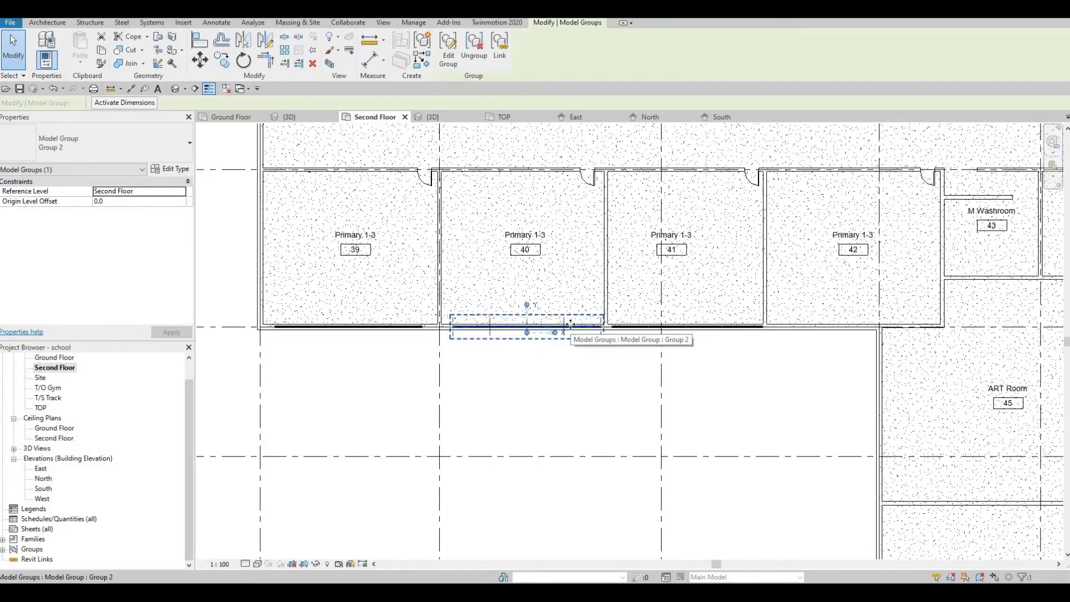
pyautogui.press('Left')
pyautogui.press('Left')
pyautogui.click(570, 352)
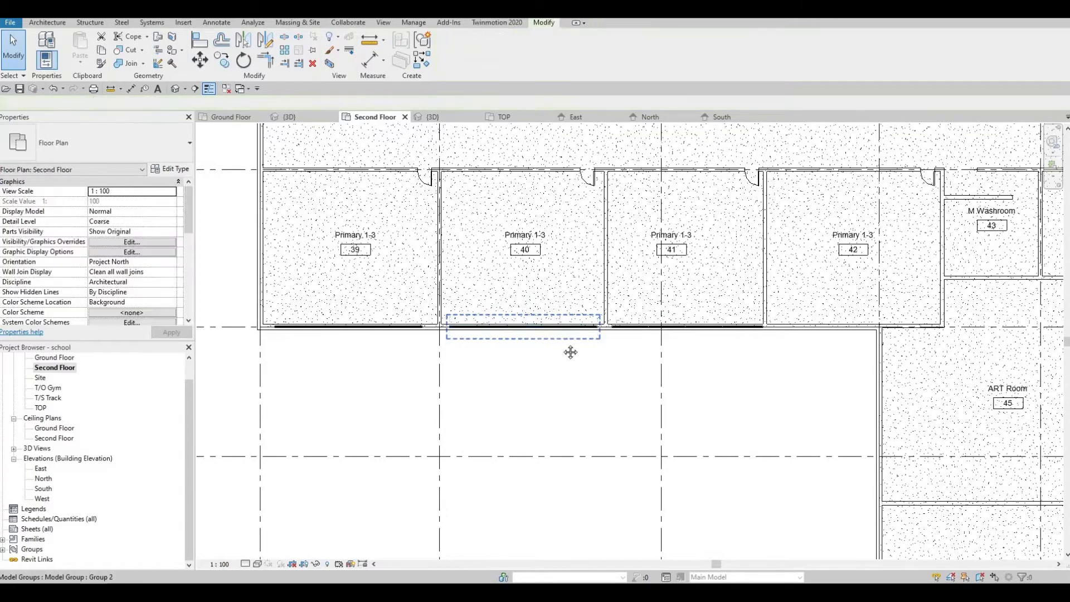
# - Copy the window group of room 41 along the exterior wall into room 42, next to the ART Room
pyautogui.scroll(-5, 644, 319)
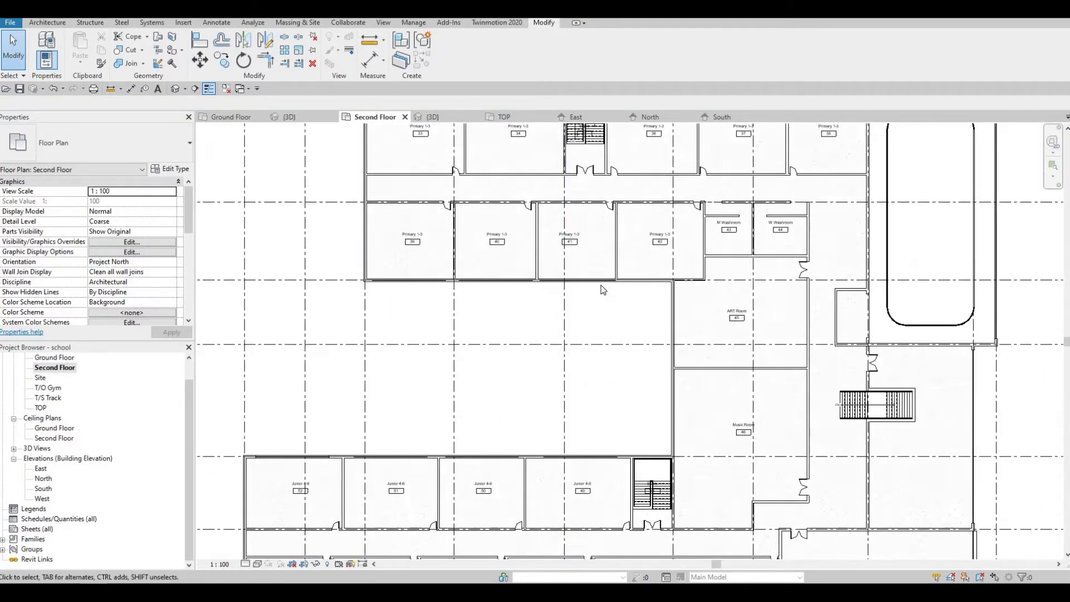
pyautogui.scroll(5, 602, 345)
pyautogui.scroll(-2, 611, 394)
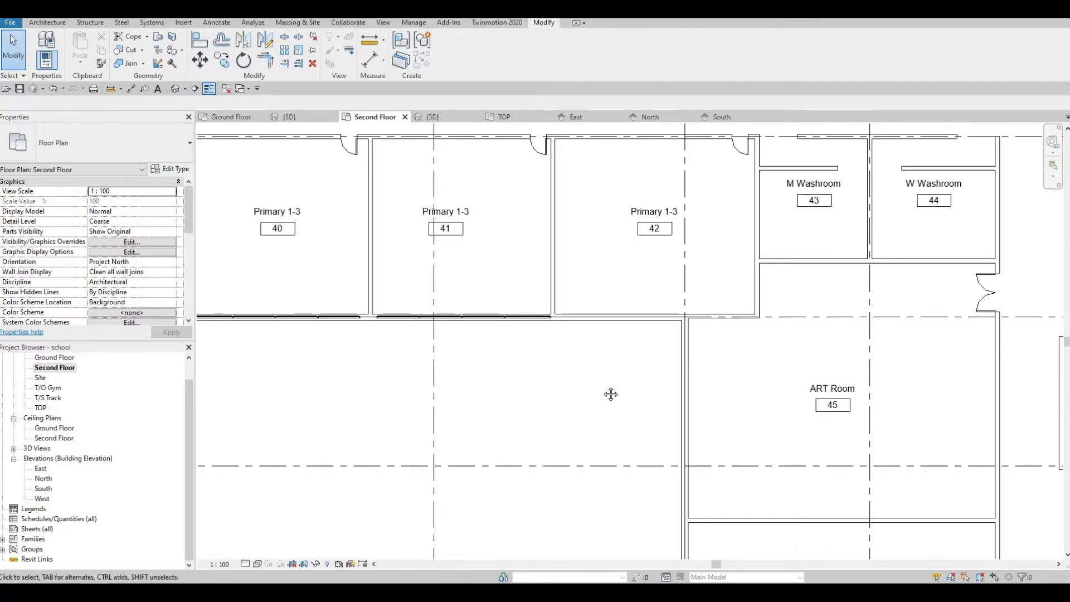
pyautogui.moveTo(557, 374); pyautogui.dragTo(566, 348, button='middle')
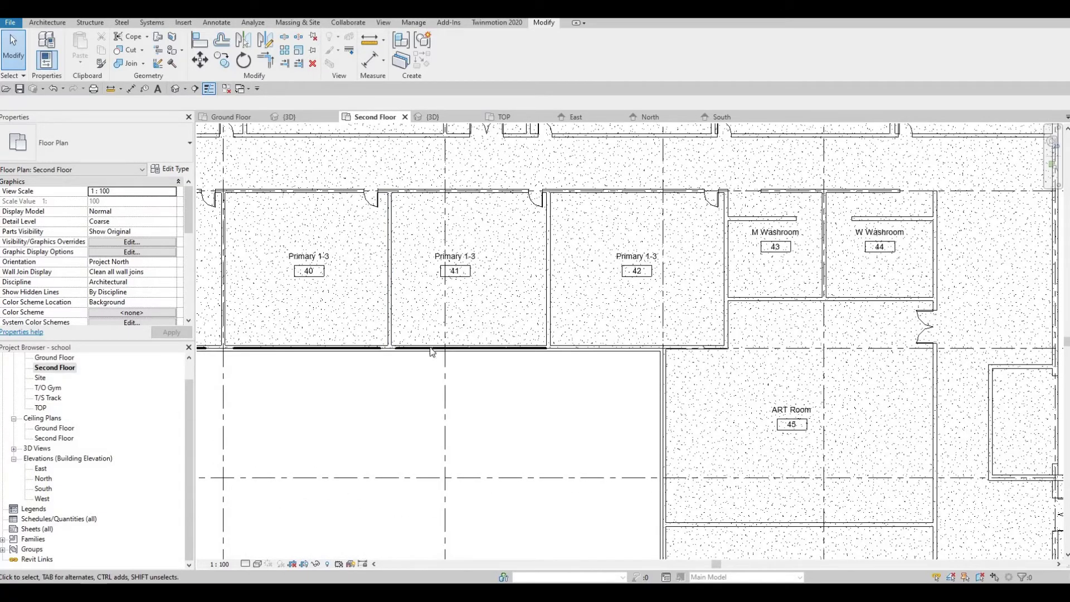
pyautogui.click(467, 350)
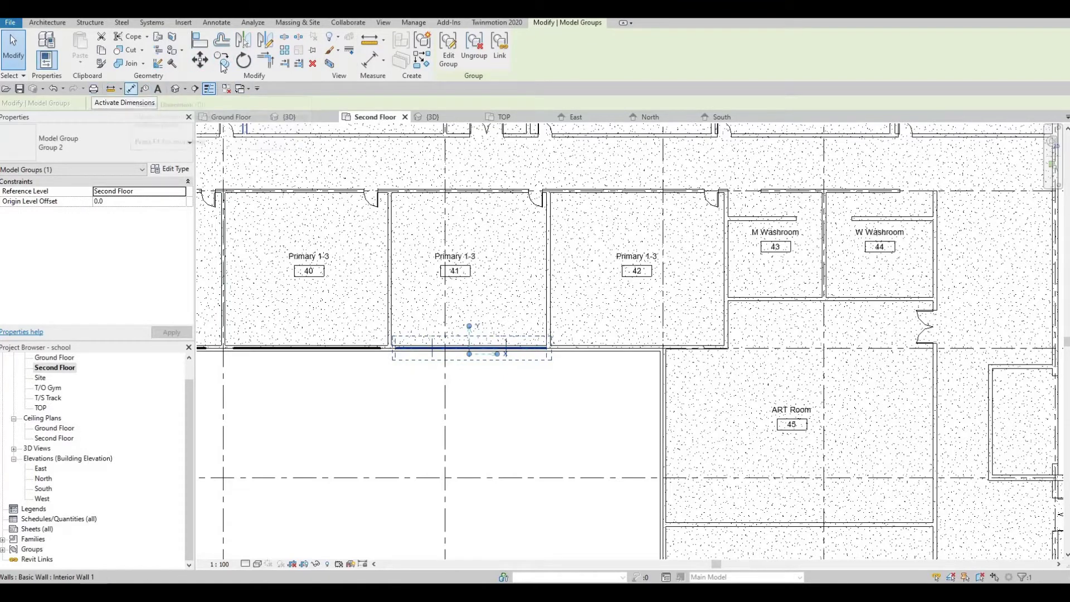
pyautogui.press('m')
pyautogui.press('v')
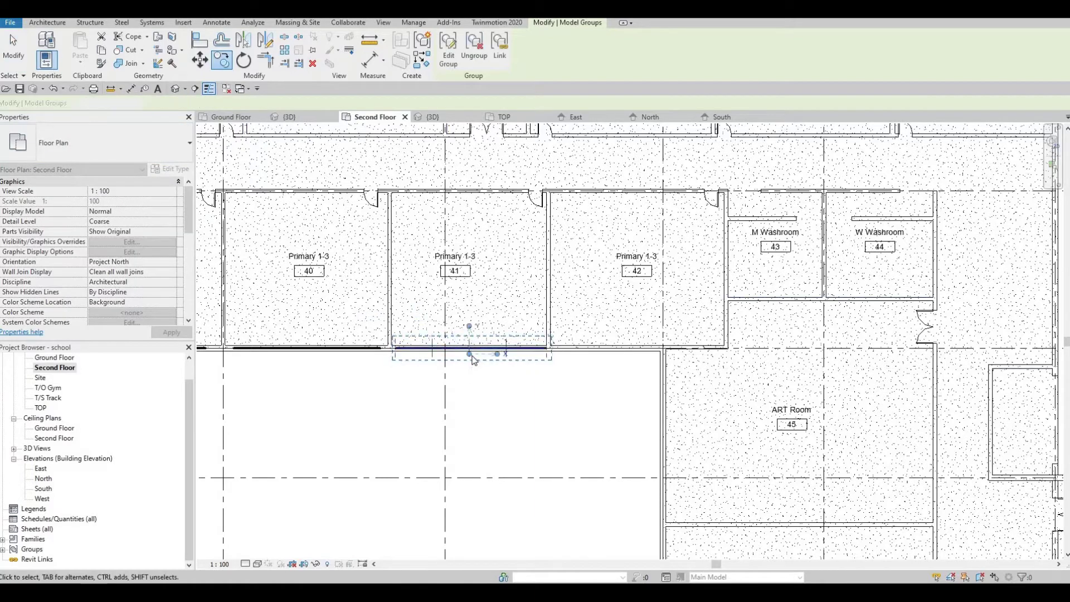
pyautogui.press('Escape')
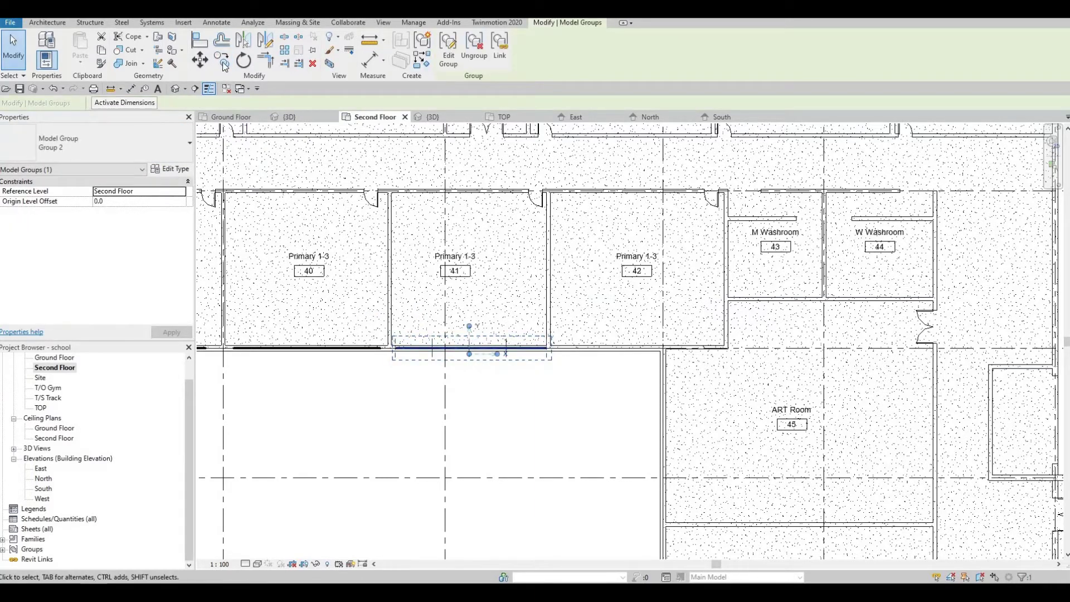
pyautogui.press('m')
pyautogui.press('v')
pyautogui.click(394, 346)
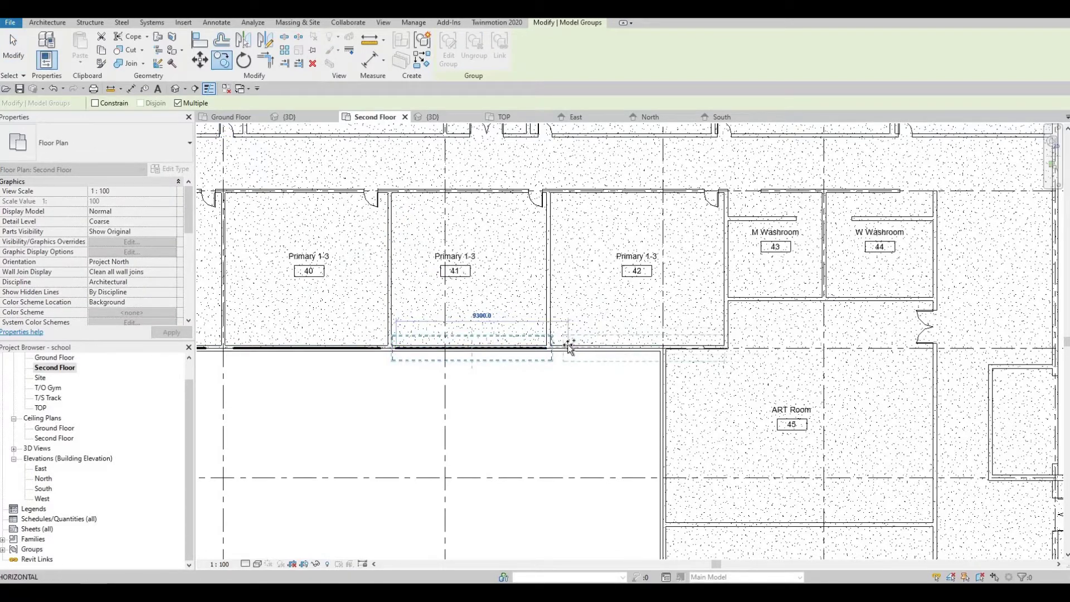
pyautogui.click(613, 366)
pyautogui.press('Escape')
pyautogui.scroll(4, 686, 351)
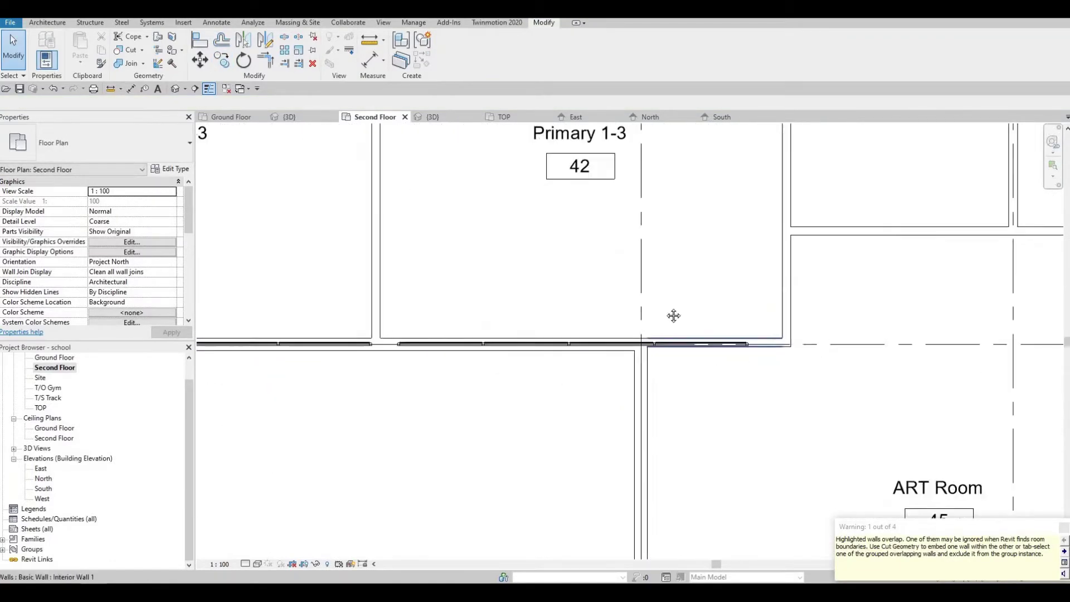
pyautogui.scroll(2, 680, 339)
pyautogui.scroll(-3, 681, 339)
pyautogui.moveTo(658, 405); pyautogui.dragTo(650, 370, button='middle')
pyautogui.moveTo(711, 297)
pyautogui.mouseDown(button='middle')
pyautogui.moveTo(708, 318)
pyautogui.moveTo(715, 297)
pyautogui.mouseUp(button='middle')
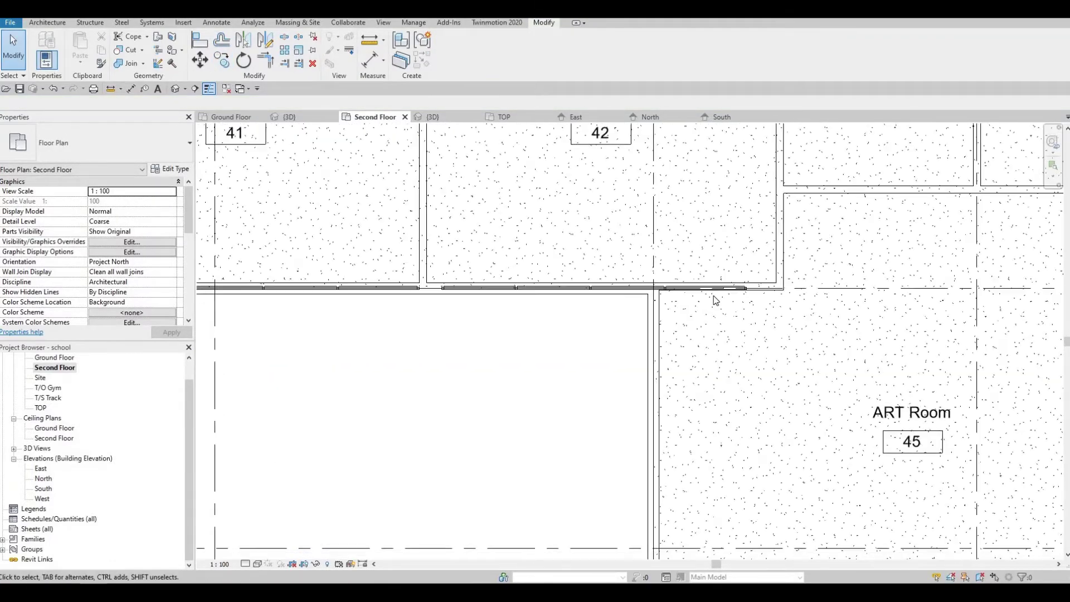
pyautogui.click(706, 304)
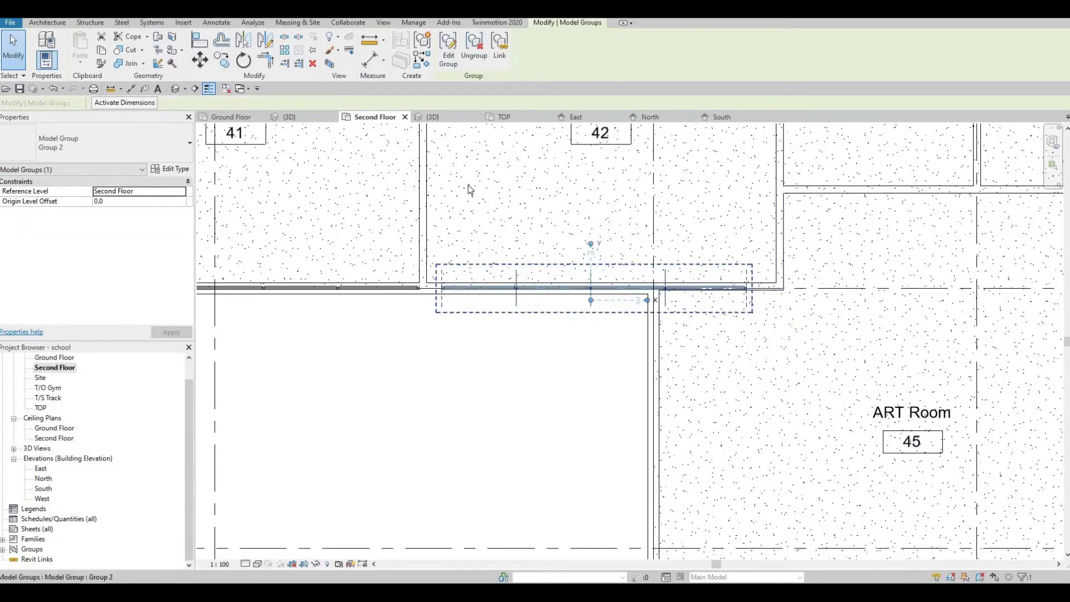
pyautogui.click(580, 177)
pyautogui.scroll(-6, 554, 243)
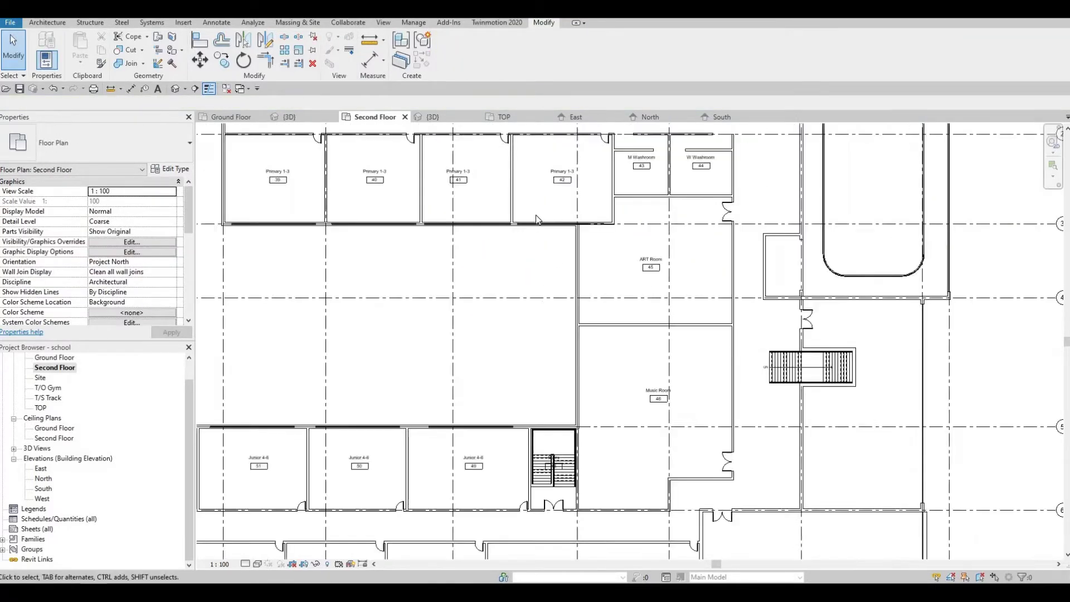
# - Copy the window group of room 39 into the open courtyard just outside the ART Room's exterior wall
pyautogui.scroll(3, 572, 259)
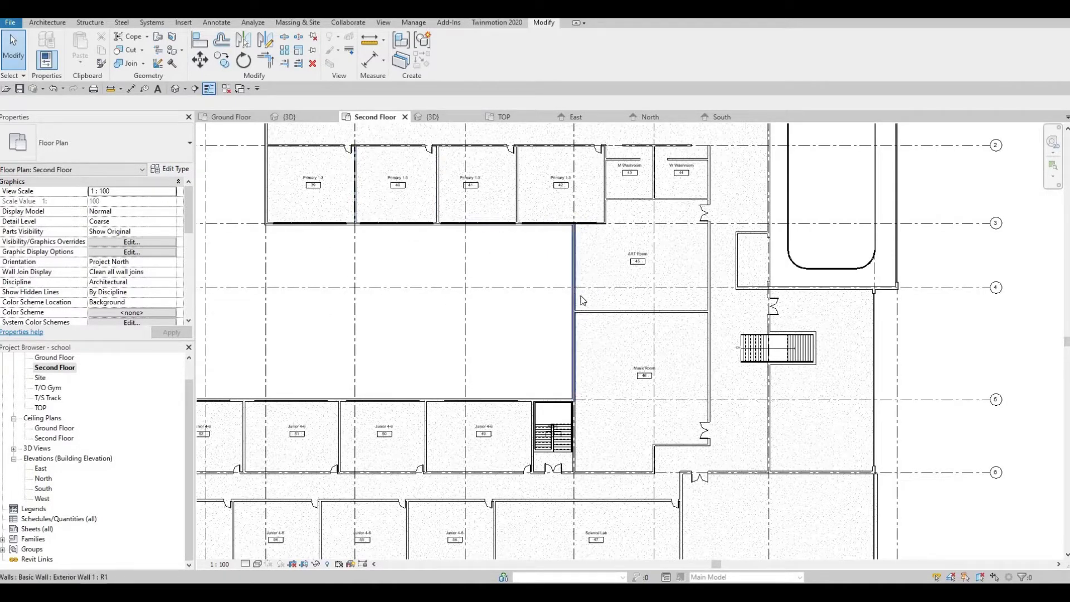
pyautogui.moveTo(565, 343); pyautogui.dragTo(569, 314, button='middle')
pyautogui.moveTo(195, 199); pyautogui.dragTo(270, 234, button='middle')
pyautogui.click(373, 236)
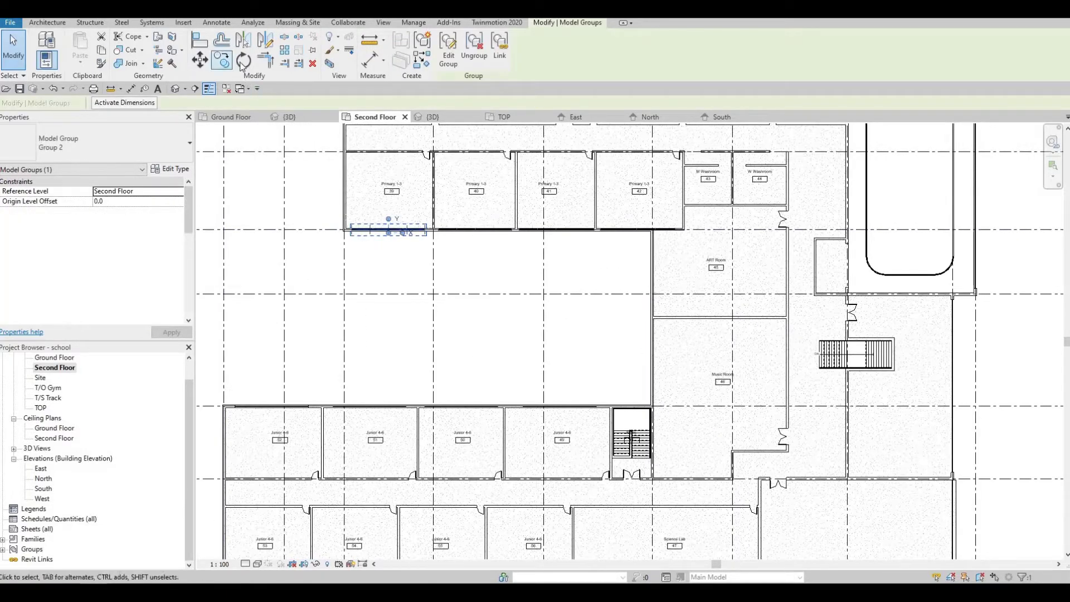
pyautogui.press('c')
pyautogui.press('o')
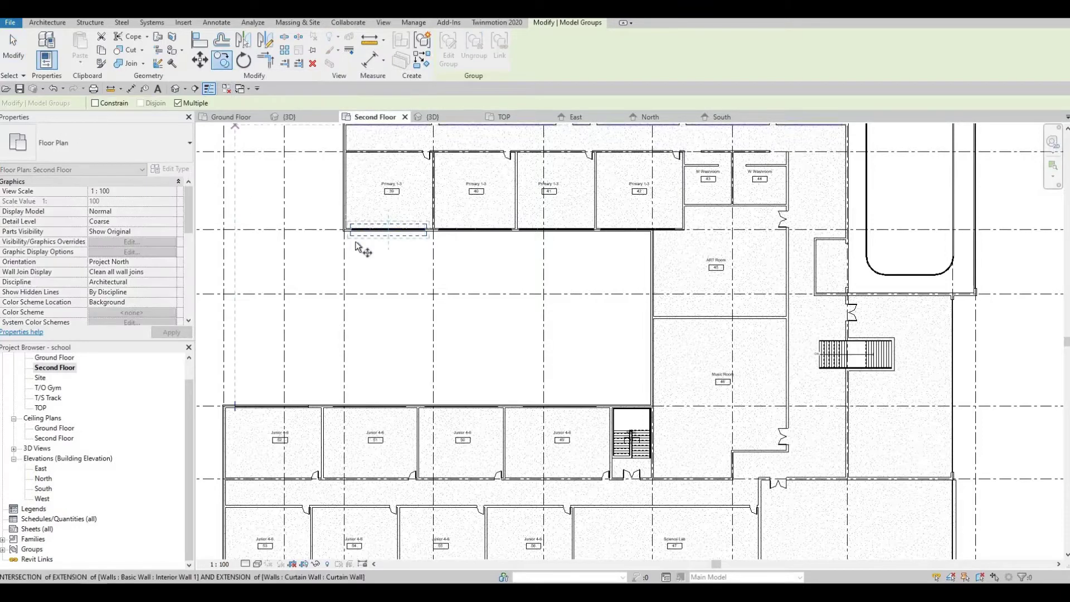
pyautogui.click(352, 231)
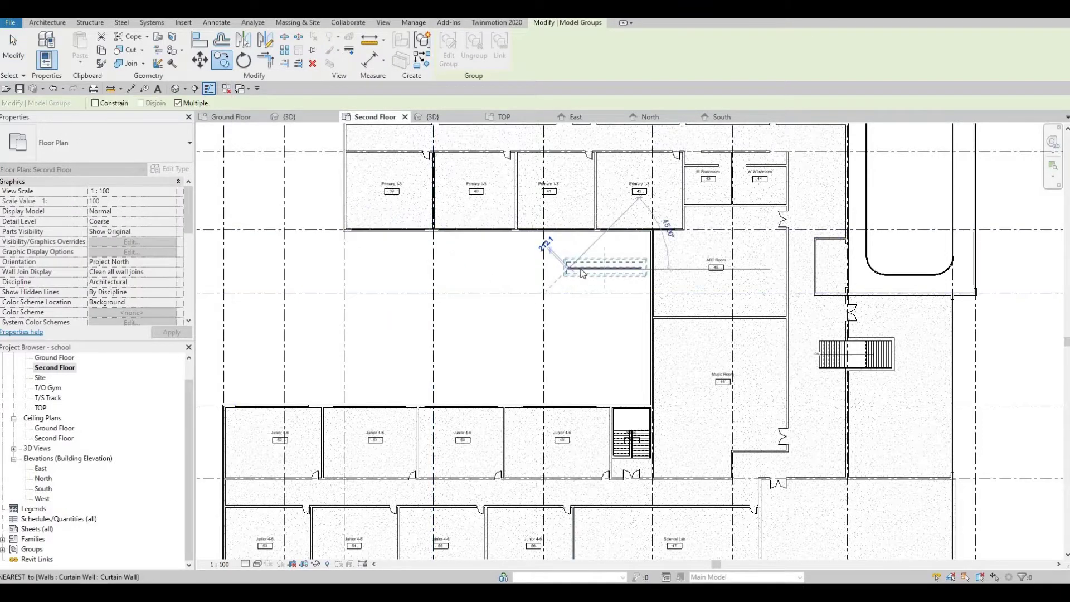
pyautogui.click(565, 279)
pyautogui.press('Escape')
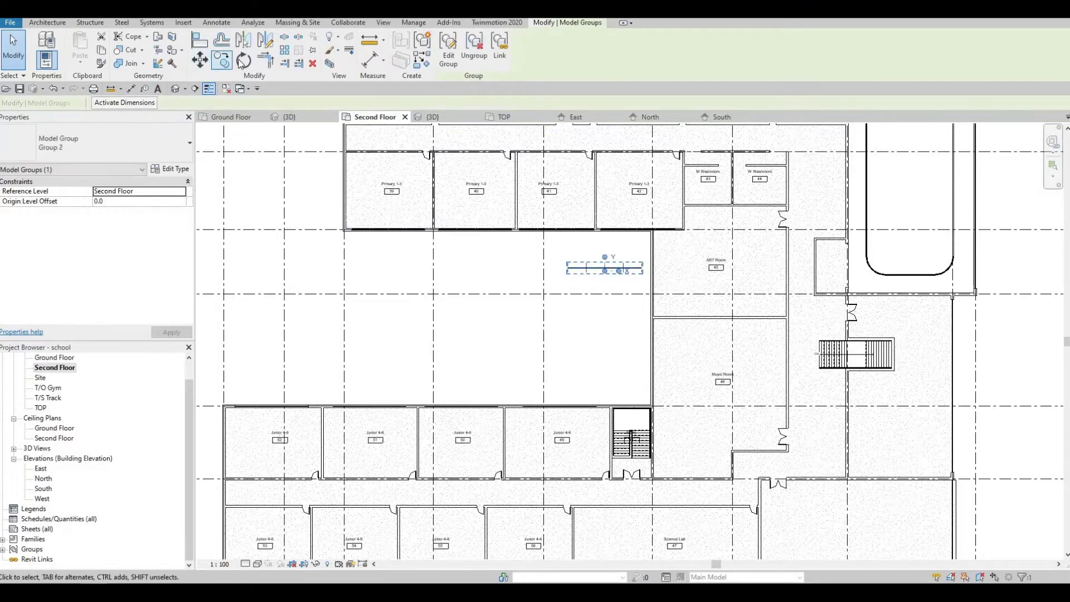
# - Rotate the copied window group in the courtyard by 90 degrees so it runs parallel to the ART Room's exterior wall
pyautogui.click(606, 344)
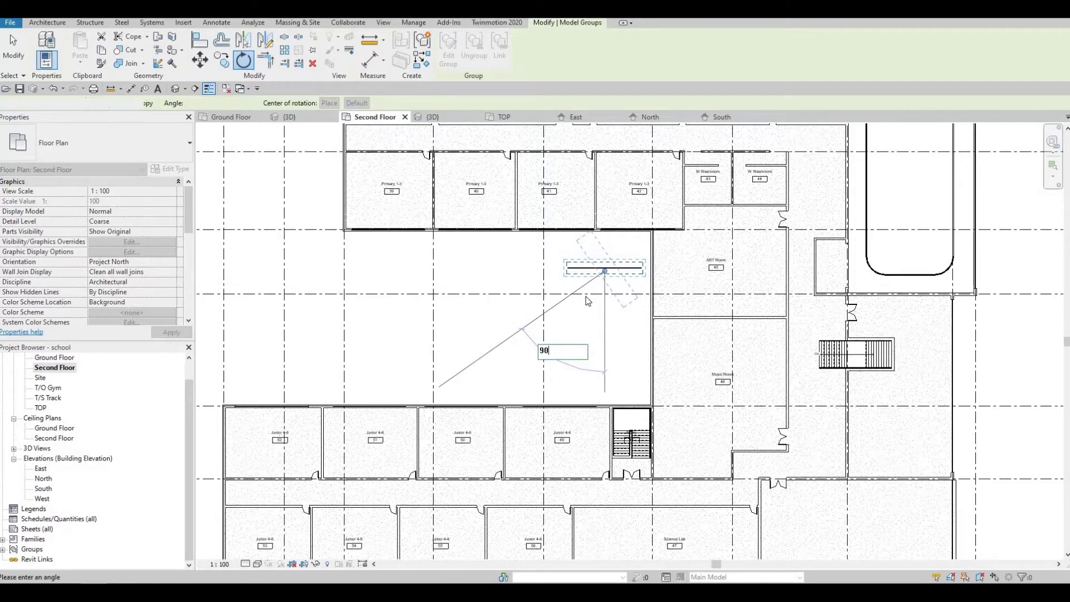
pyautogui.press('Return')
pyautogui.press('Escape')
pyautogui.moveTo(600, 271); pyautogui.dragTo(470, 291, button='middle')
pyautogui.scroll(1, 536, 261)
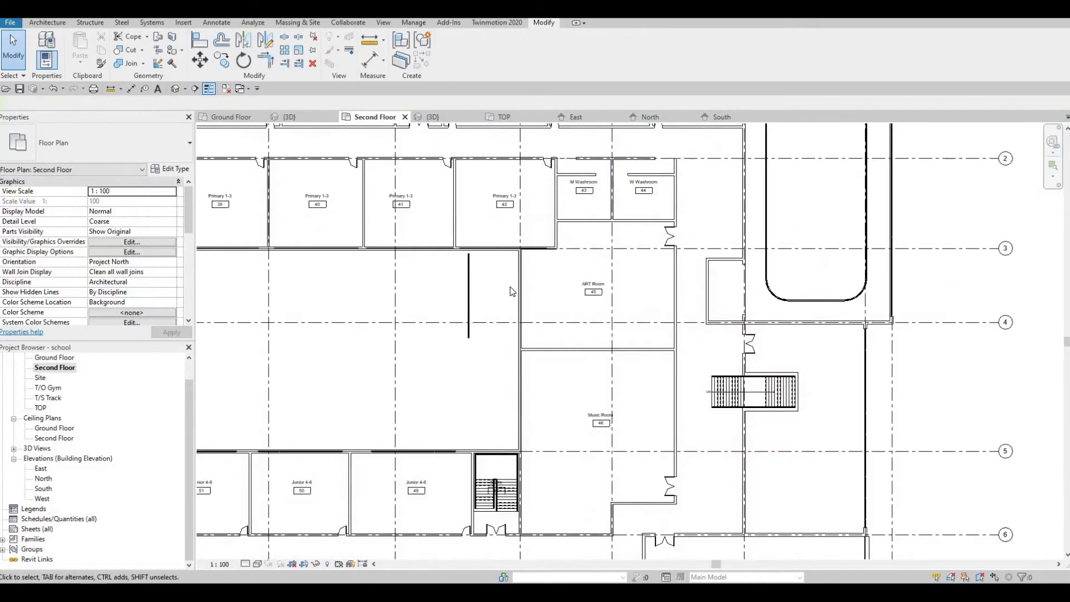
# - Move the rotated window group sideways from the courtyard into the ART Room's exterior wall
pyautogui.click(469, 295)
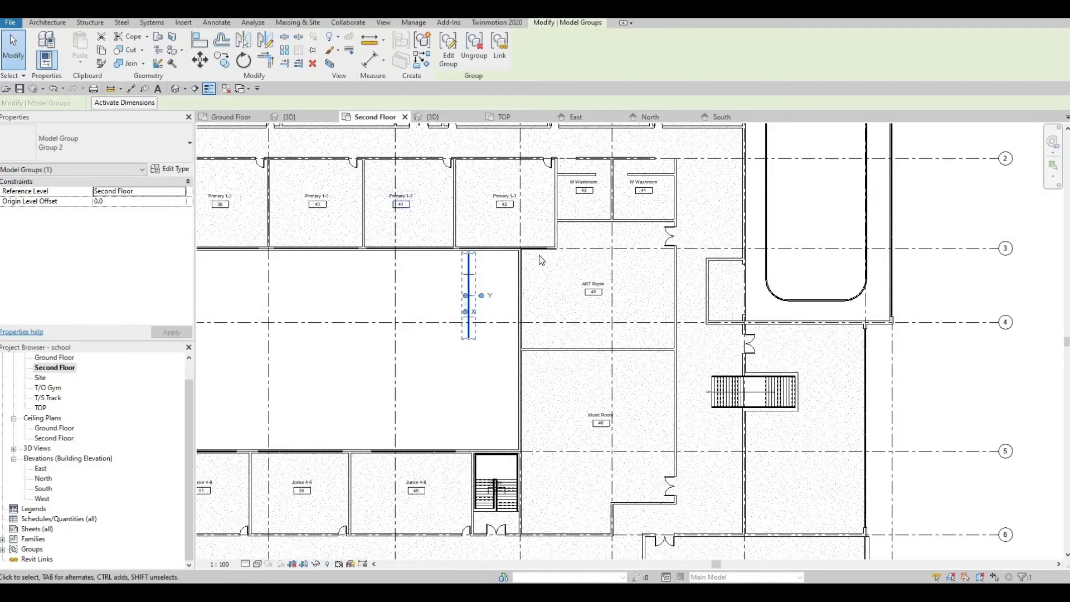
pyautogui.press('Right')
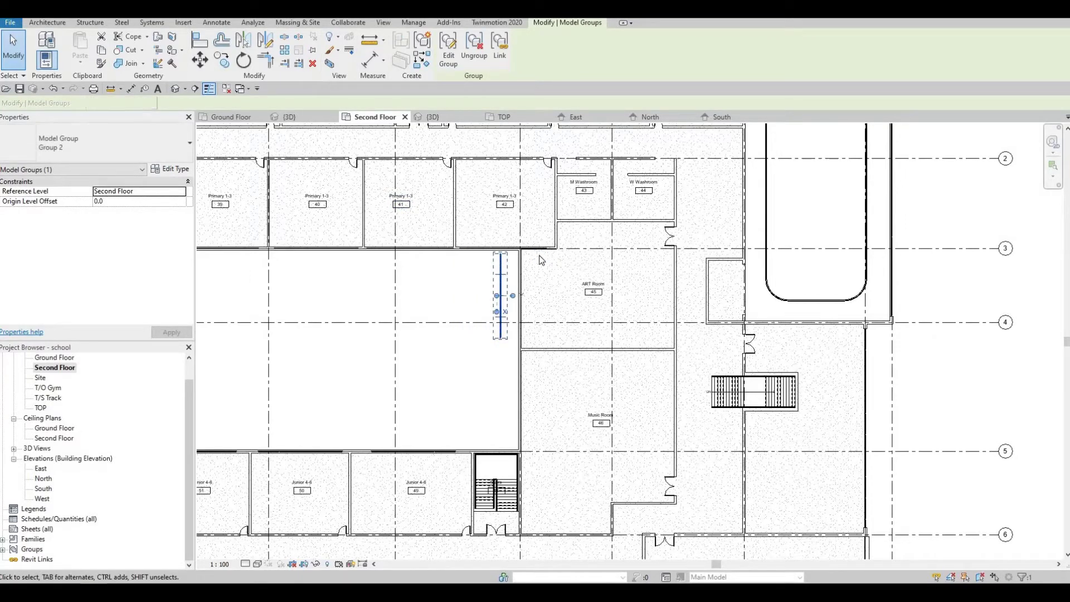
pyautogui.press('Right')
pyautogui.press('Right')
pyautogui.scroll(1, 524, 261)
pyautogui.scroll(1, 524, 259)
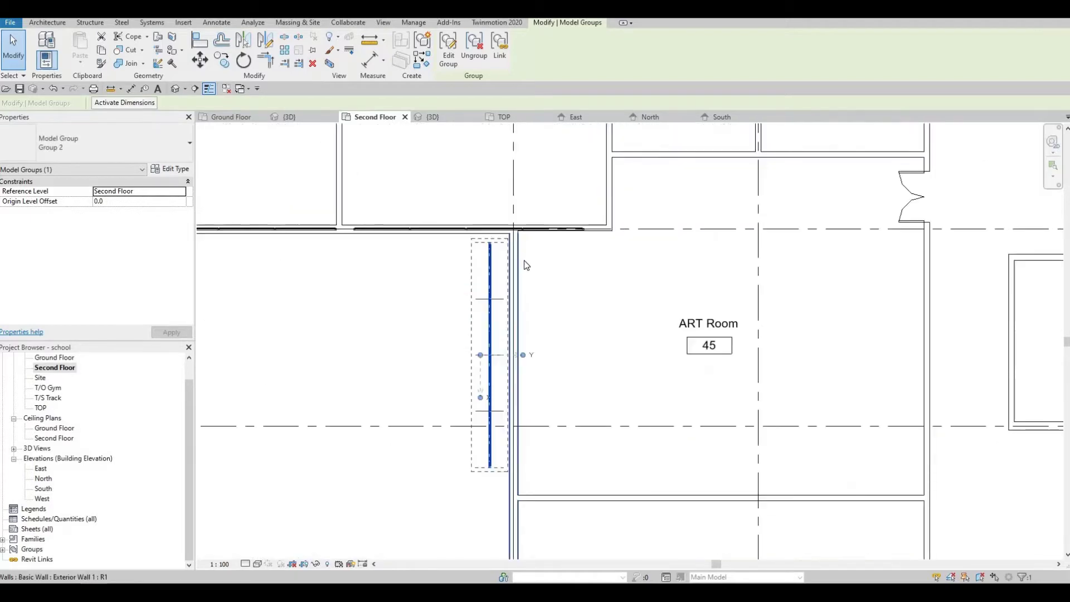
pyautogui.press('Right')
pyautogui.press('Right')
pyautogui.press('Right')
pyautogui.press('Right')
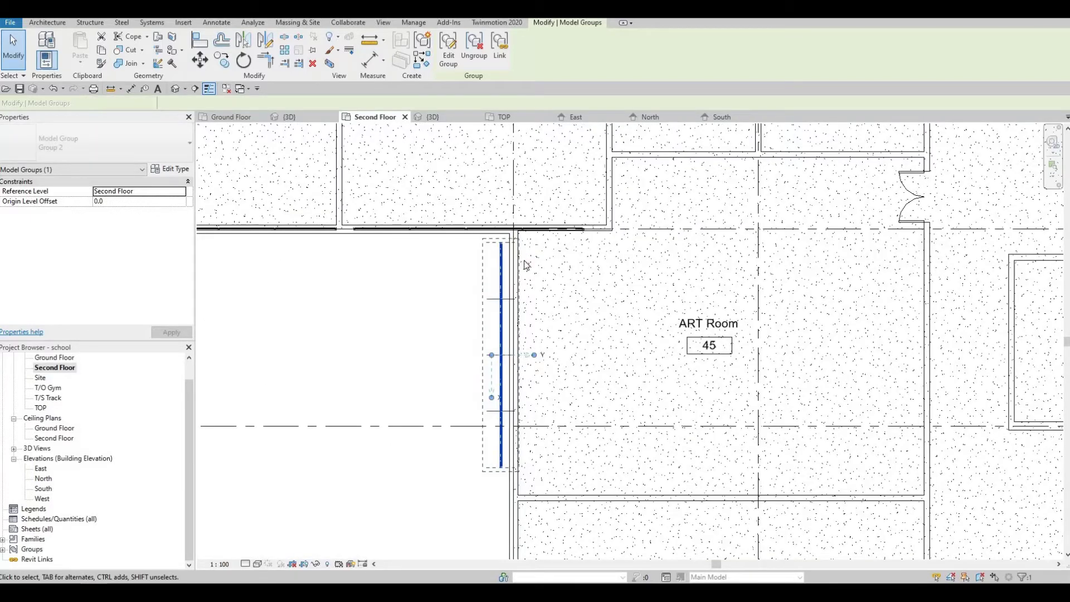
pyautogui.press('Right')
pyautogui.press('Right')
pyautogui.press('Right')
# - Nudge the ART Room's window group along its wall toward the Music Room, away from the corner at room 42
pyautogui.press('Down')
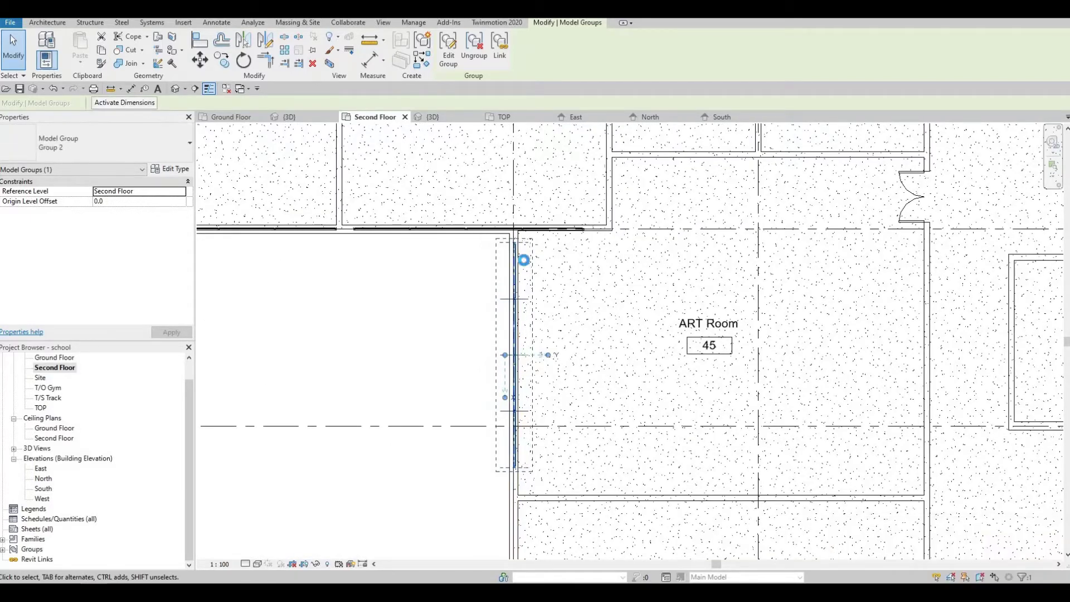
pyautogui.press('Down')
pyautogui.press('Down')
pyautogui.press('Down')
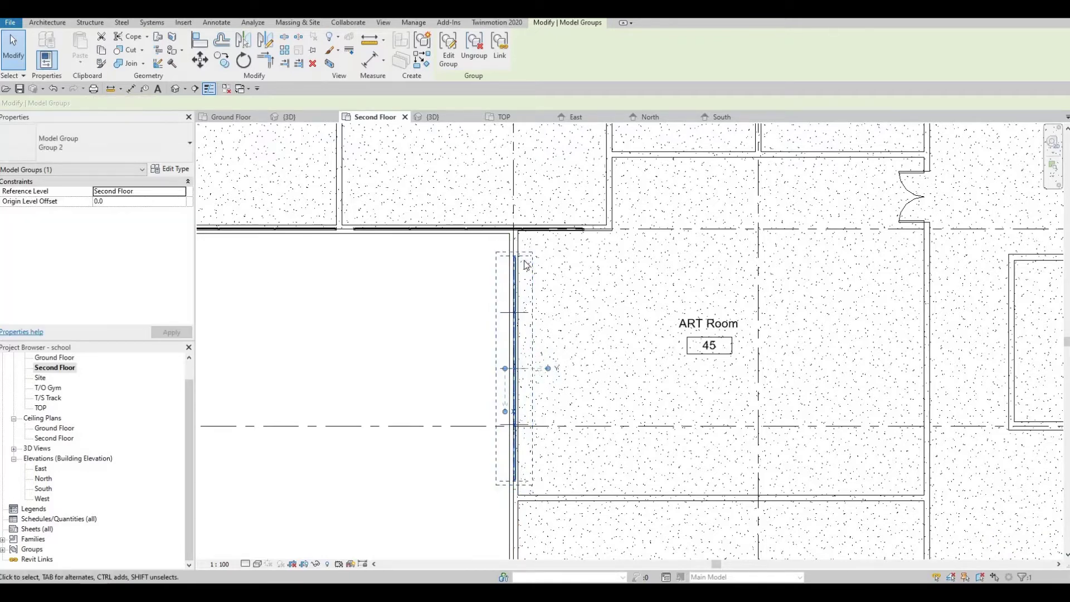
pyautogui.press('Escape')
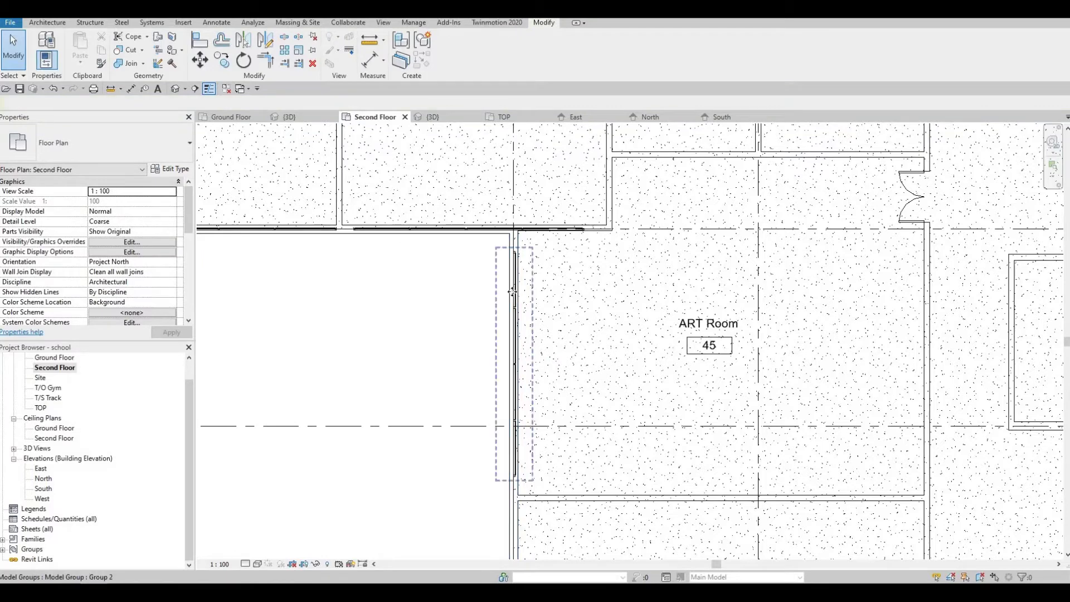
# - Copy the ART Room's window group along the same exterior wall into the Music Room
pyautogui.click(512, 292)
pyautogui.moveTo(558, 290); pyautogui.dragTo(575, 193, button='middle')
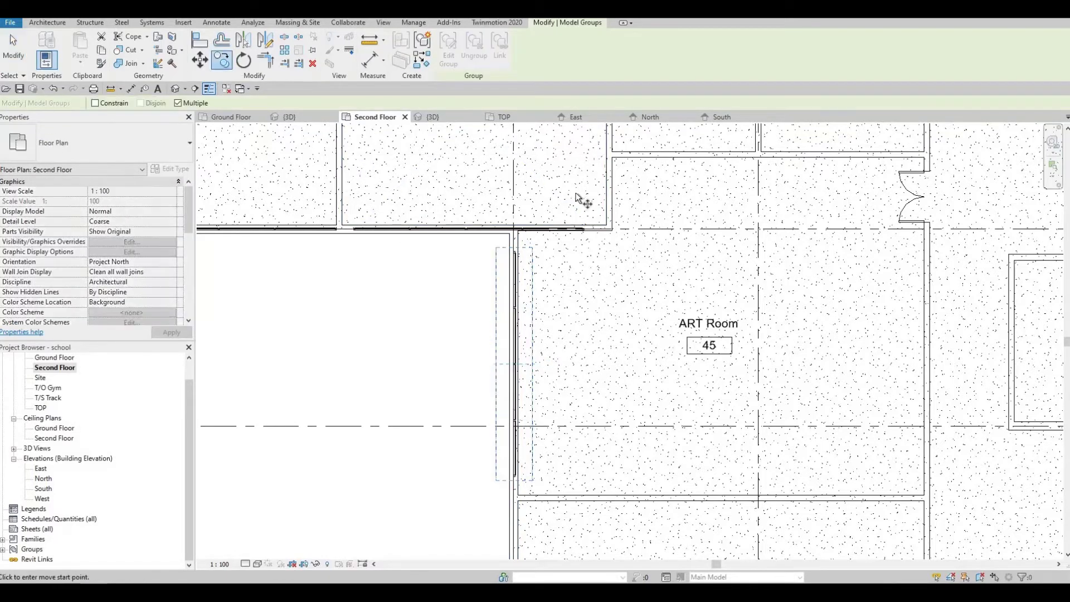
pyautogui.click(575, 193)
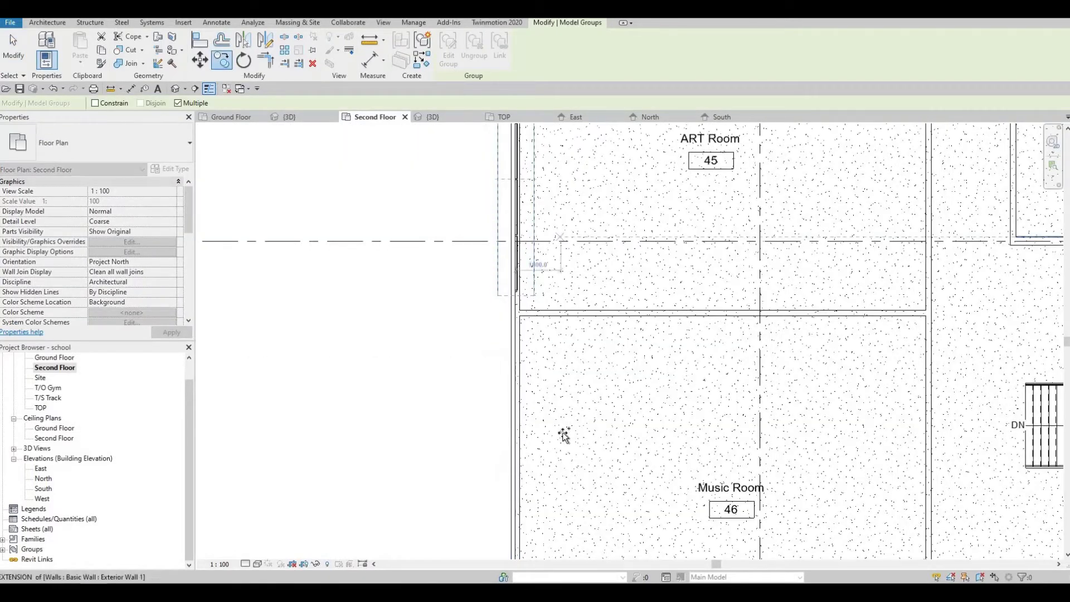
pyautogui.click(582, 476)
pyautogui.press('Escape')
pyautogui.moveTo(545, 474); pyautogui.dragTo(551, 335, button='middle')
pyautogui.press('Escape')
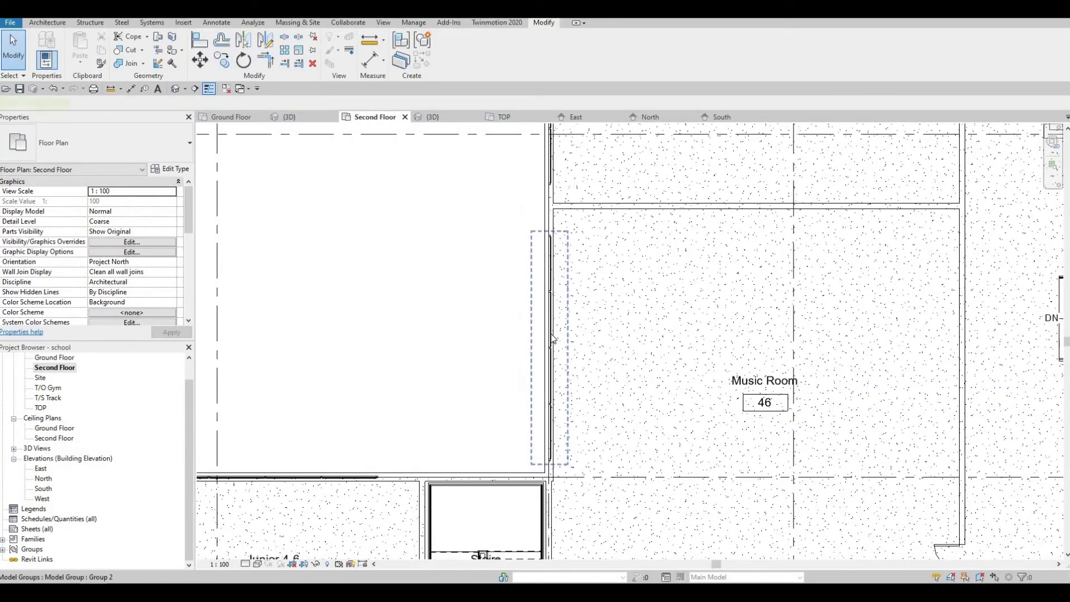
# - Nudge the Music Room's window group slightly along the exterior wall toward the ART Room
pyautogui.click(552, 338)
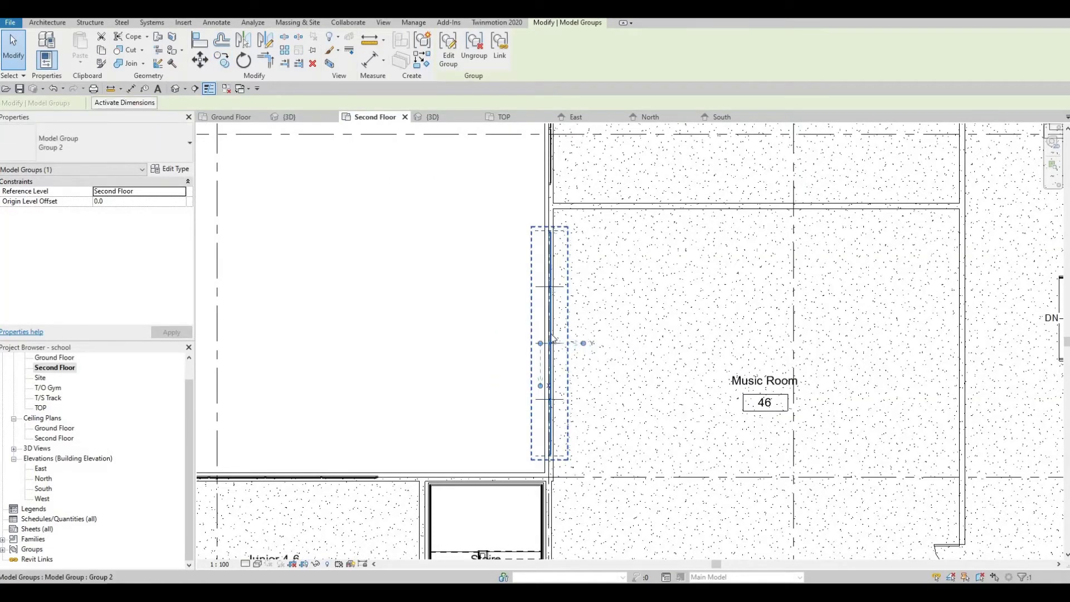
pyautogui.press('Escape')
pyautogui.scroll(-6, 630, 366)
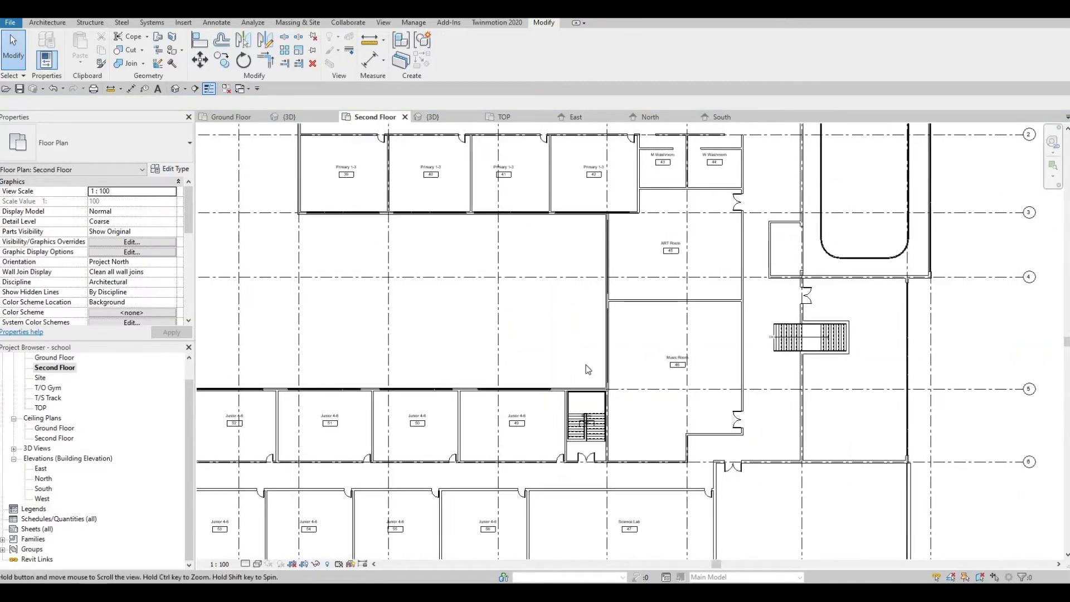
# - Open the 3D view and examine the sunshades meeting at the inner corner of the courtyard
pyautogui.click(175, 89)
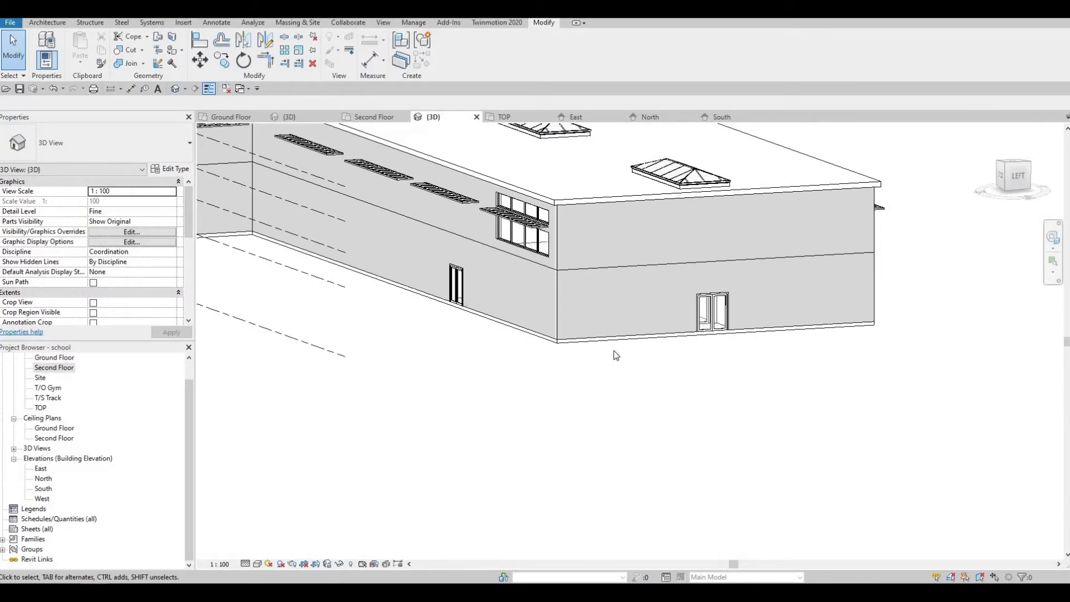
pyautogui.keyDown('shift'); pyautogui.moveTo(545, 347); pyautogui.dragTo(464, 482, button='middle'); pyautogui.keyUp('shift')
pyautogui.scroll(3, 517, 301)
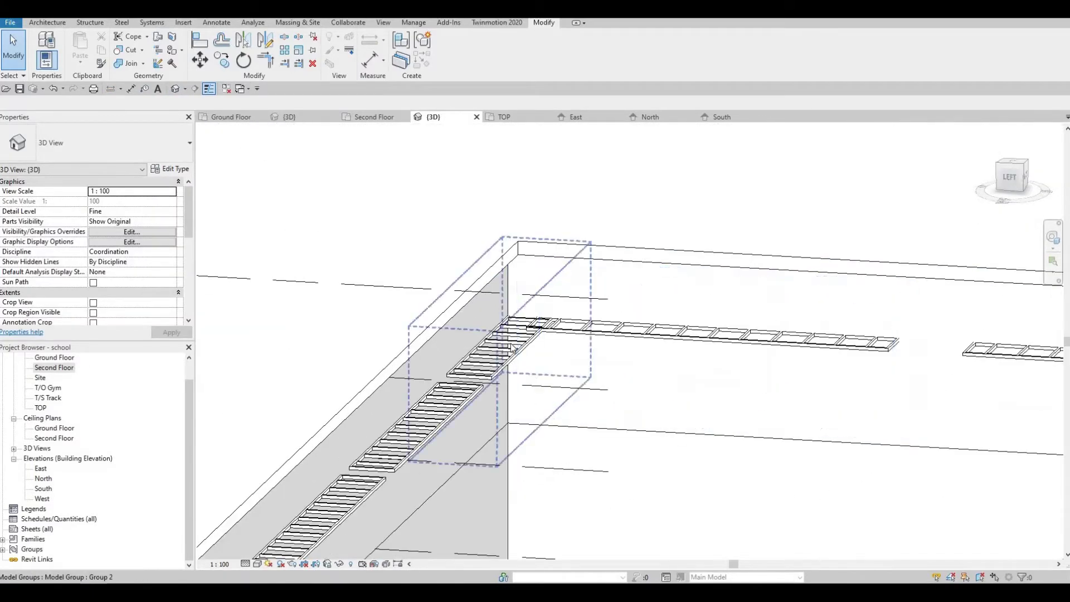
pyautogui.click(513, 349)
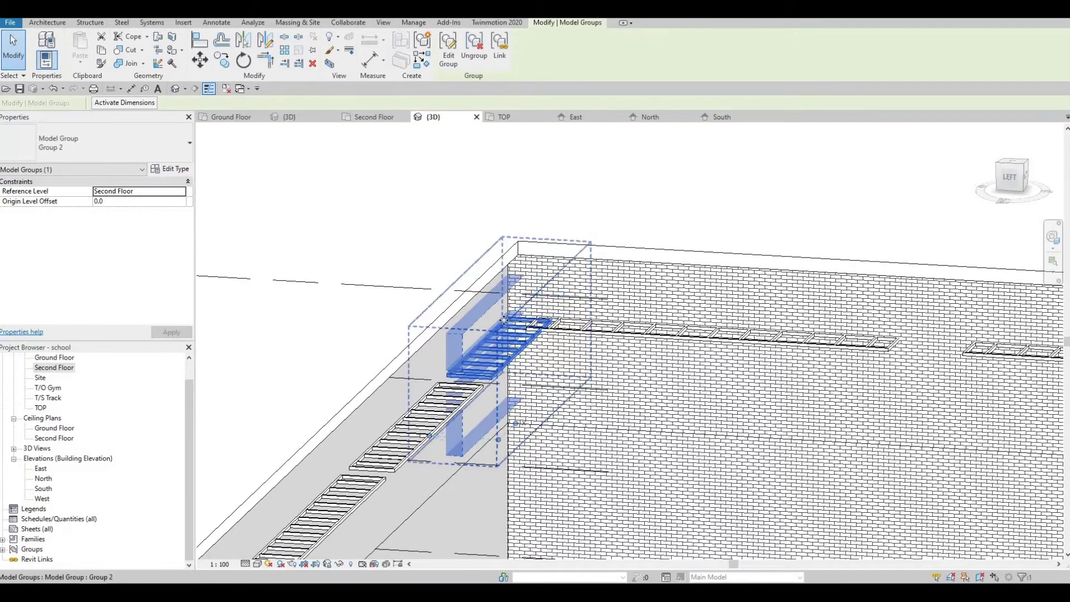
pyautogui.doubleClick(493, 302)
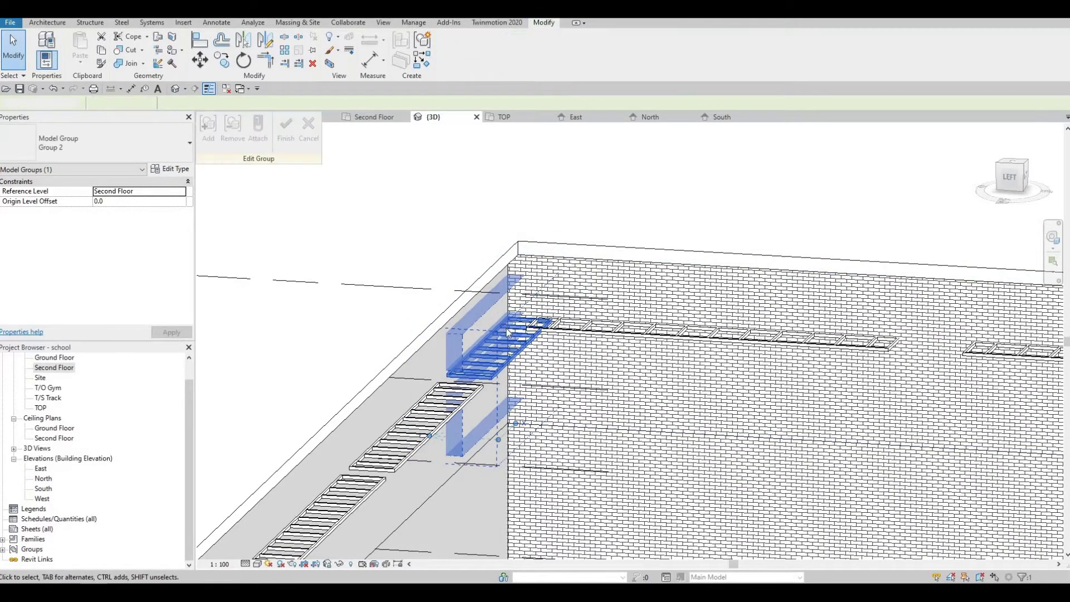
pyautogui.click(513, 334)
pyautogui.press('Delete')
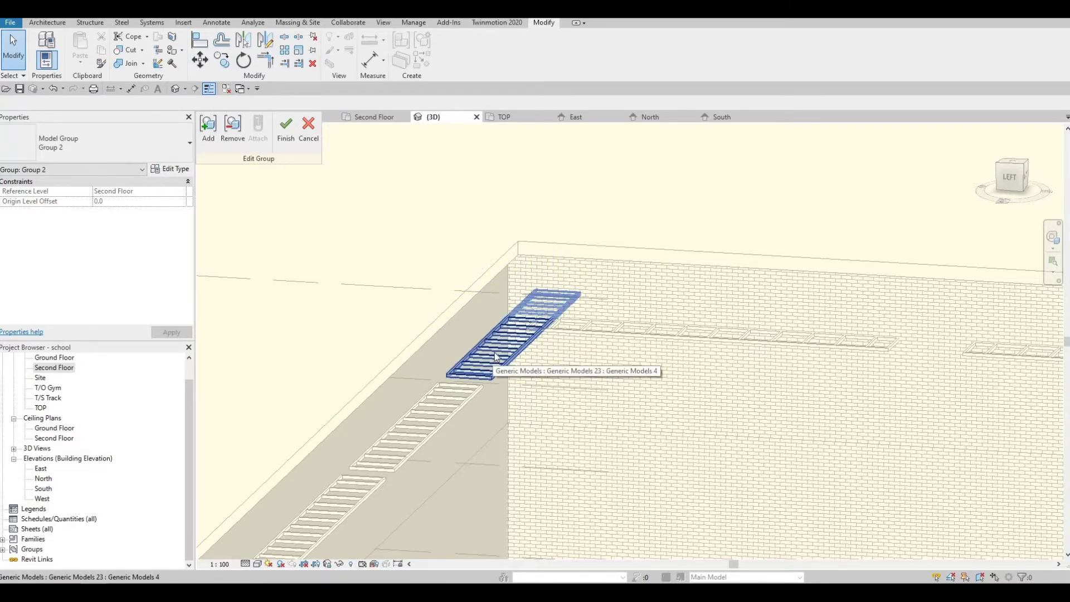
pyautogui.click(517, 335)
pyautogui.hotkey('ctrl', 'z')
pyautogui.click(308, 127)
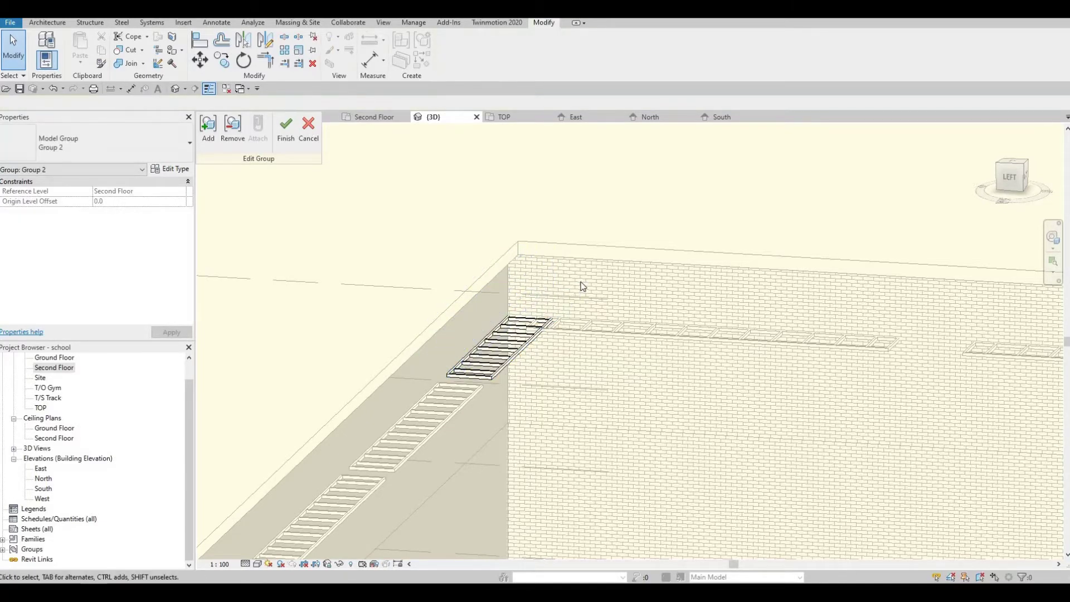
pyautogui.press('Escape')
# - Cut the second-floor exterior wall with the upper and lower curtain walls of the window group beside the tall glazed facade
pyautogui.moveTo(519, 361); pyautogui.dragTo(491, 296, button='middle')
pyautogui.scroll(-4, 535, 329)
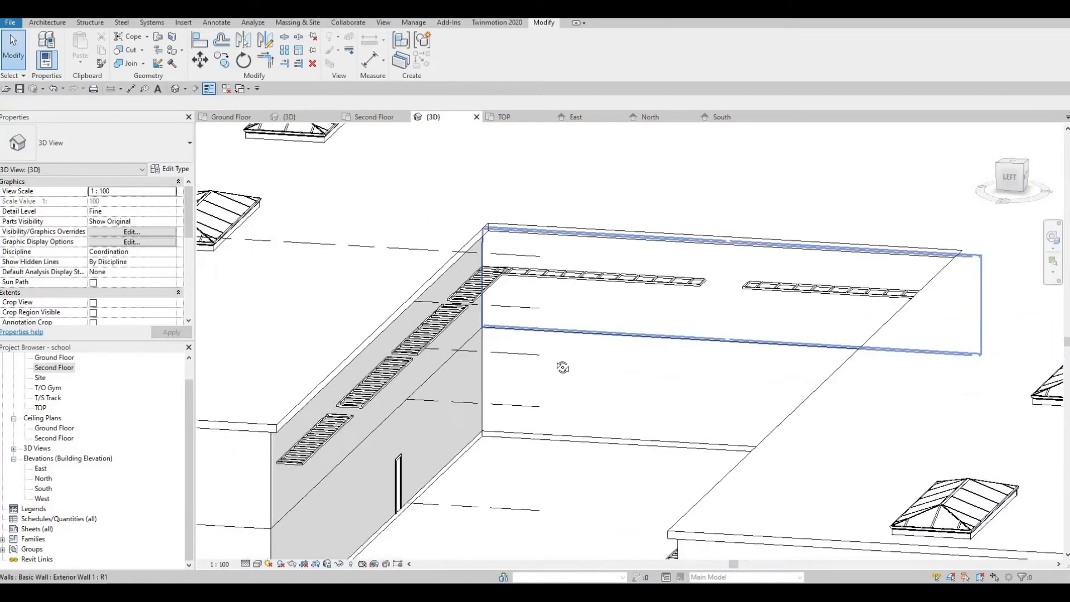
pyautogui.keyDown('shift'); pyautogui.moveTo(648, 320); pyautogui.dragTo(559, 361, button='middle'); pyautogui.keyUp('shift')
pyautogui.moveTo(701, 363); pyautogui.dragTo(502, 312, button='middle')
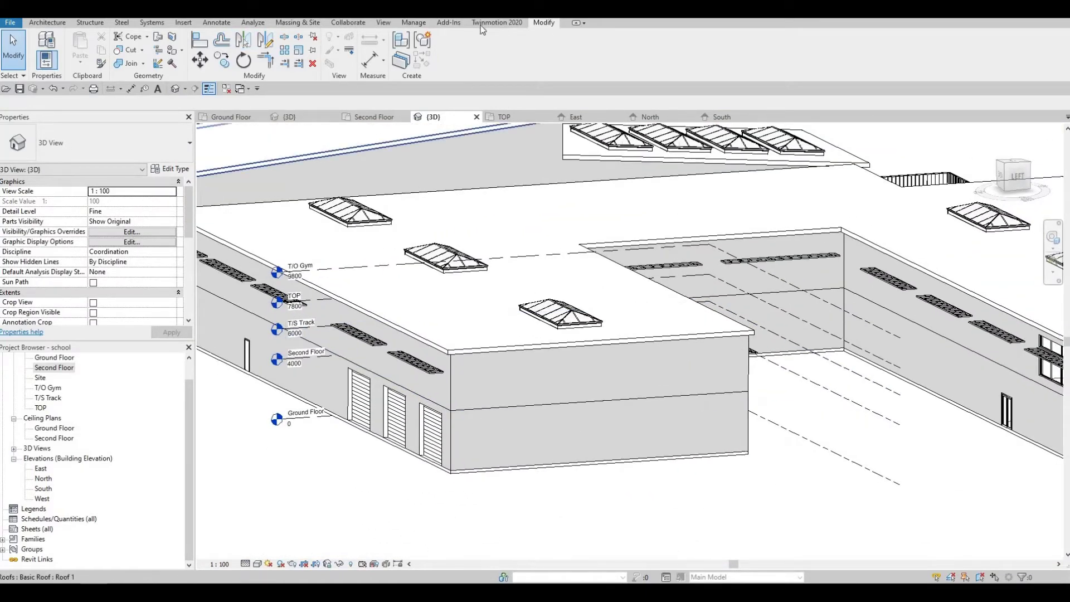
pyautogui.click(135, 52)
pyautogui.moveTo(198, 170); pyautogui.dragTo(643, 229, button='middle')
pyautogui.scroll(4, 635, 269)
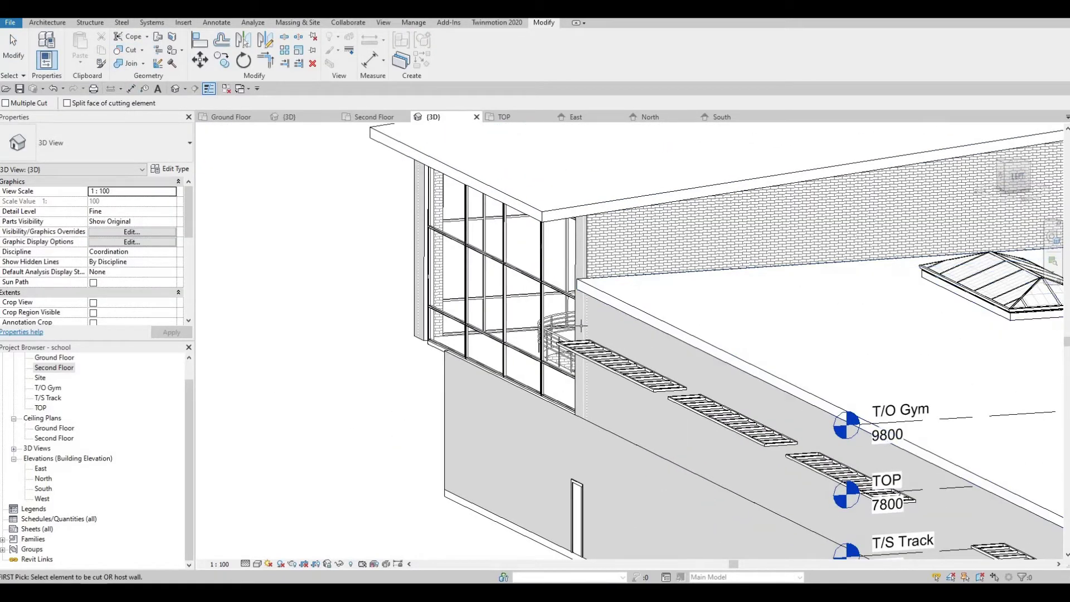
pyautogui.click(650, 351)
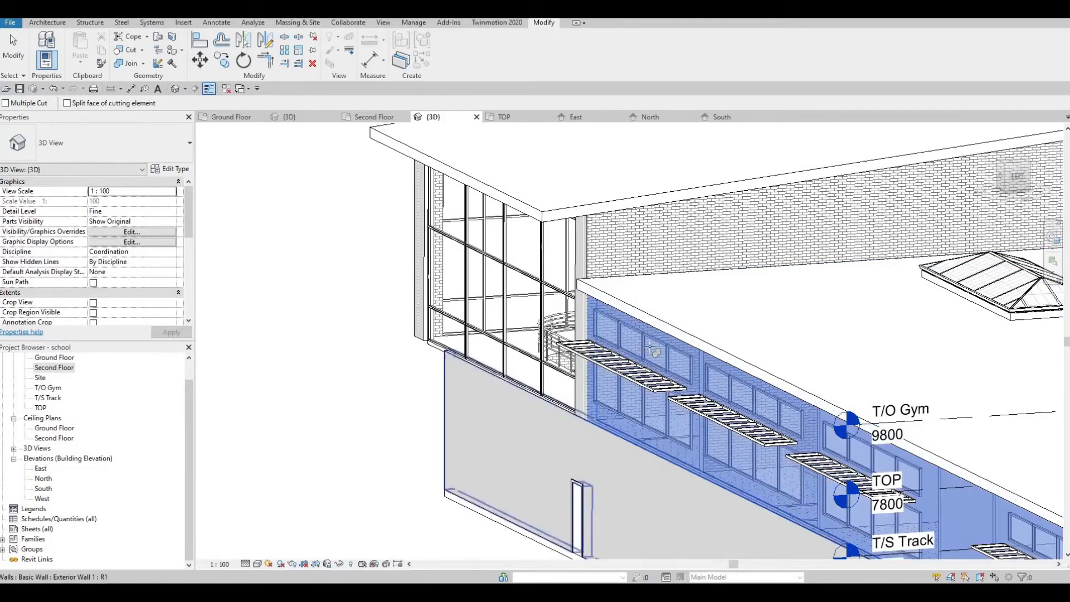
pyautogui.click(624, 436)
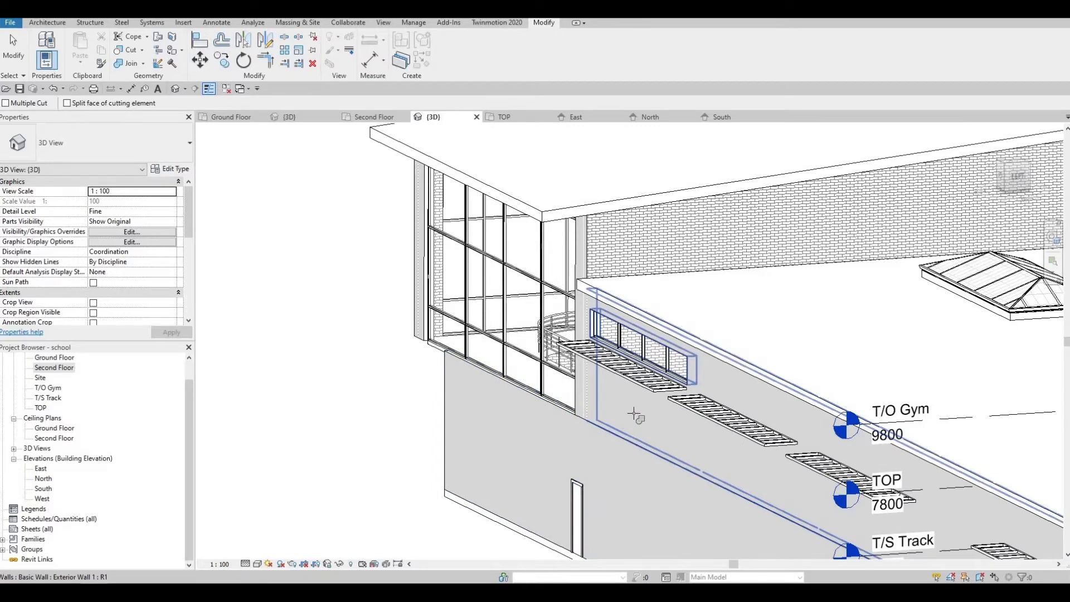
pyautogui.click(635, 416)
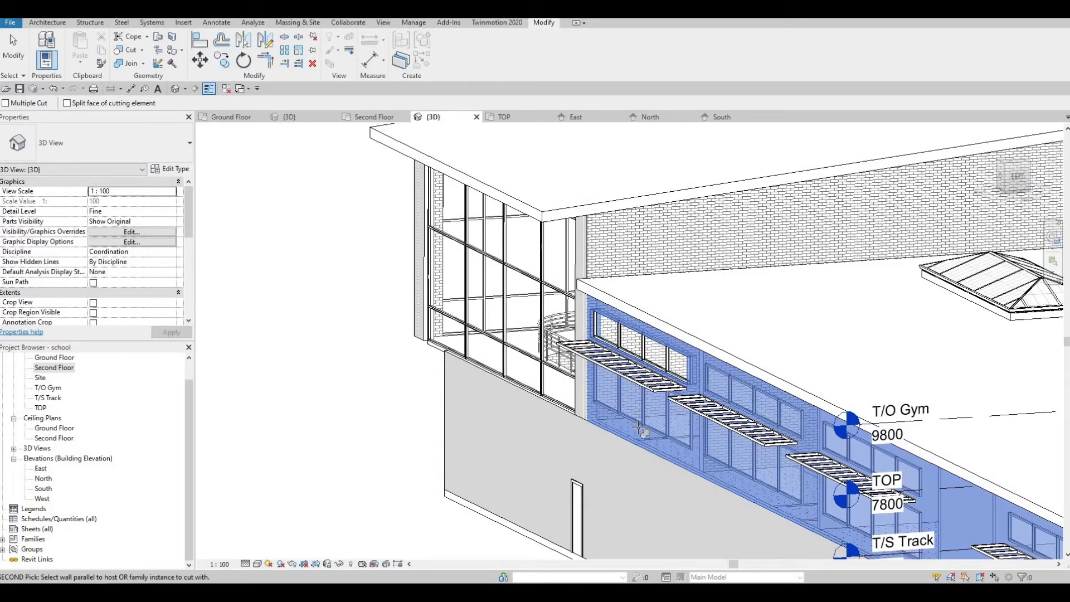
pyautogui.click(591, 381)
# - Cut the second-floor exterior wall with the lower and upper curtain walls of the second window group from the tall glazed facade
pyautogui.moveTo(718, 482); pyautogui.dragTo(528, 365, button='middle')
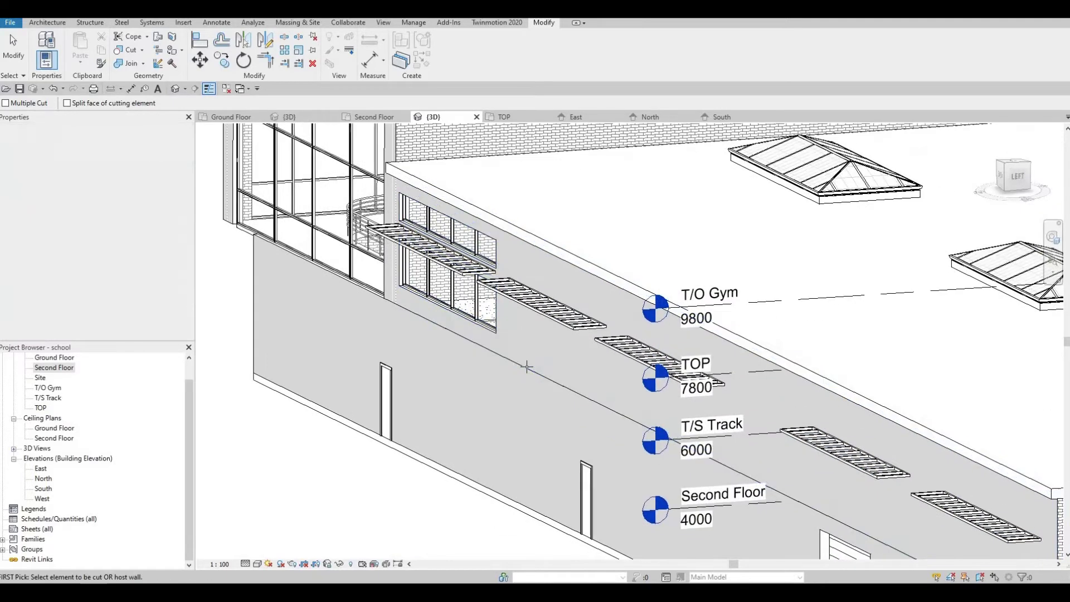
pyautogui.click(533, 356)
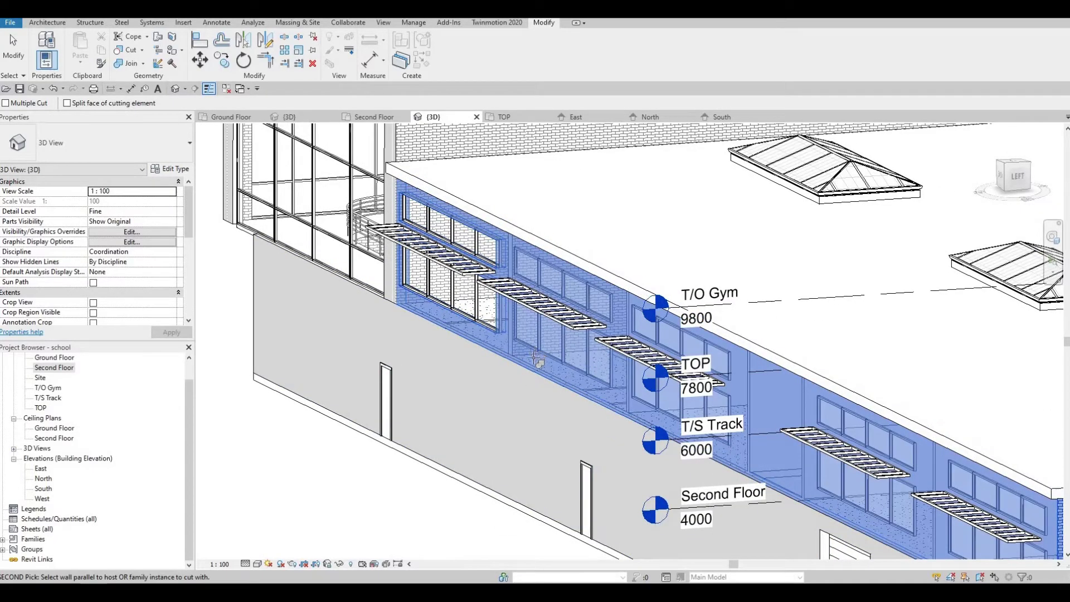
pyautogui.click(530, 368)
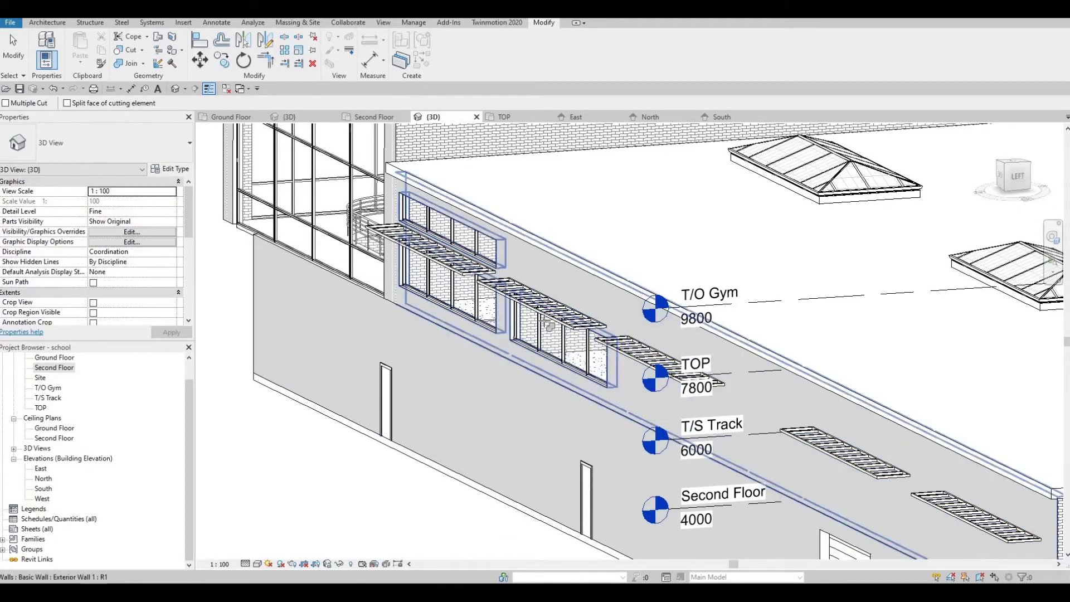
pyautogui.click(562, 289)
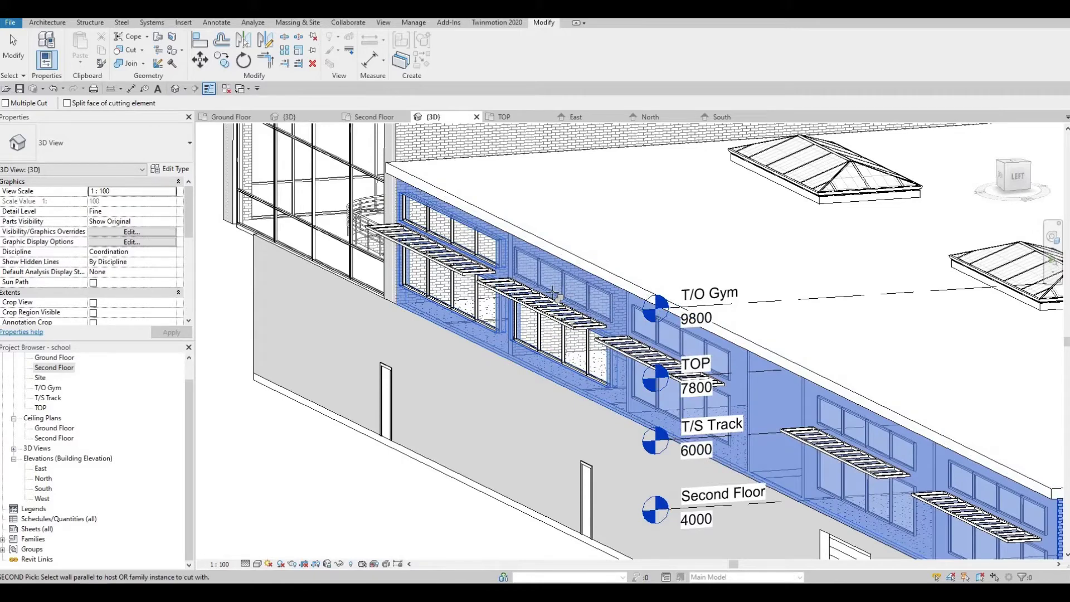
pyautogui.click(592, 293)
# - Cut the same exterior wall with the lower and upper curtain walls of the third window group, behind the level markers
pyautogui.moveTo(633, 416); pyautogui.dragTo(481, 339, button='middle')
pyautogui.click(483, 319)
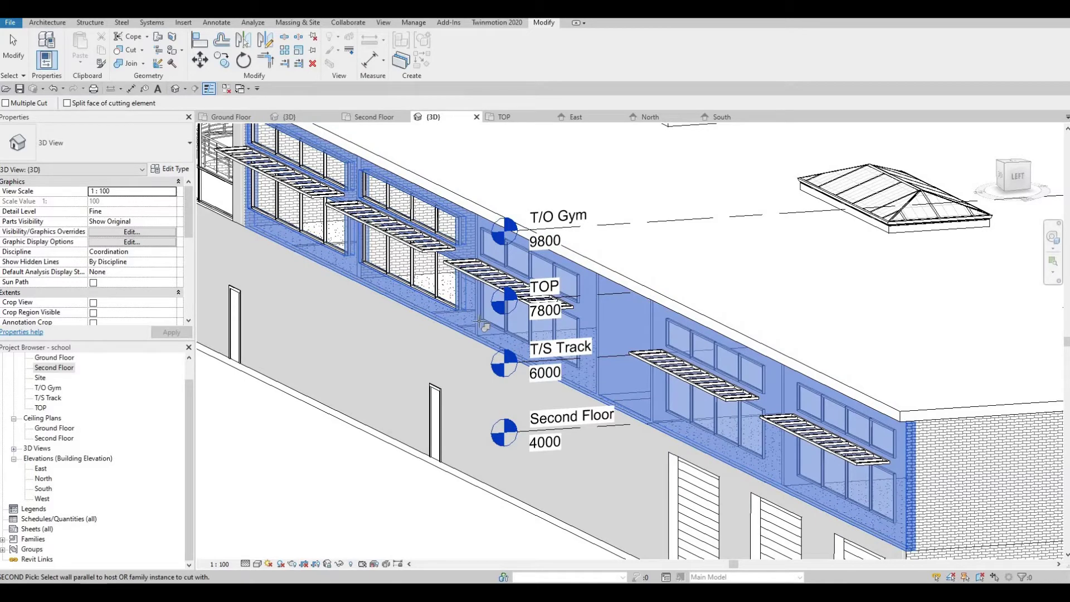
pyautogui.click(476, 336)
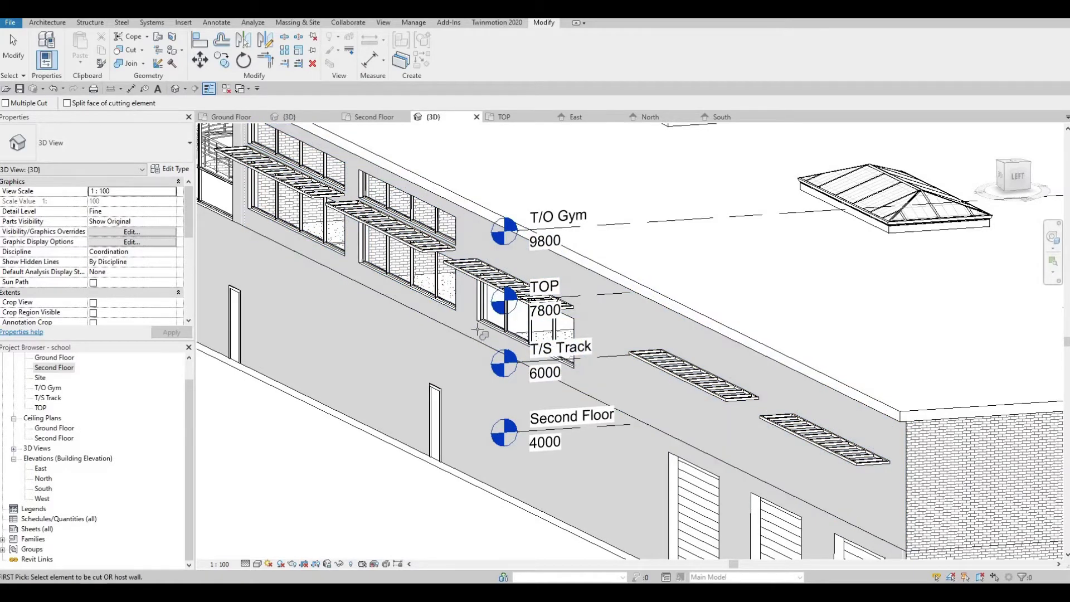
pyautogui.click(488, 274)
pyautogui.click(490, 300)
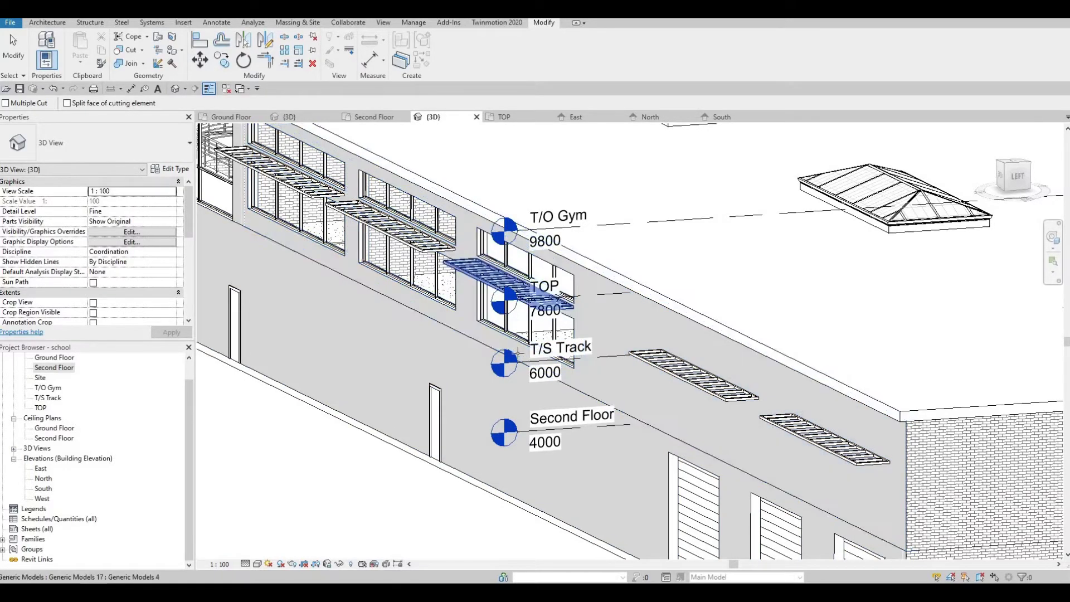
# - Cut the exterior wall with the lower and upper curtain walls of the fourth window group, second from the brick corner
pyautogui.moveTo(518, 352); pyautogui.dragTo(448, 321, button='middle')
pyautogui.click(595, 367)
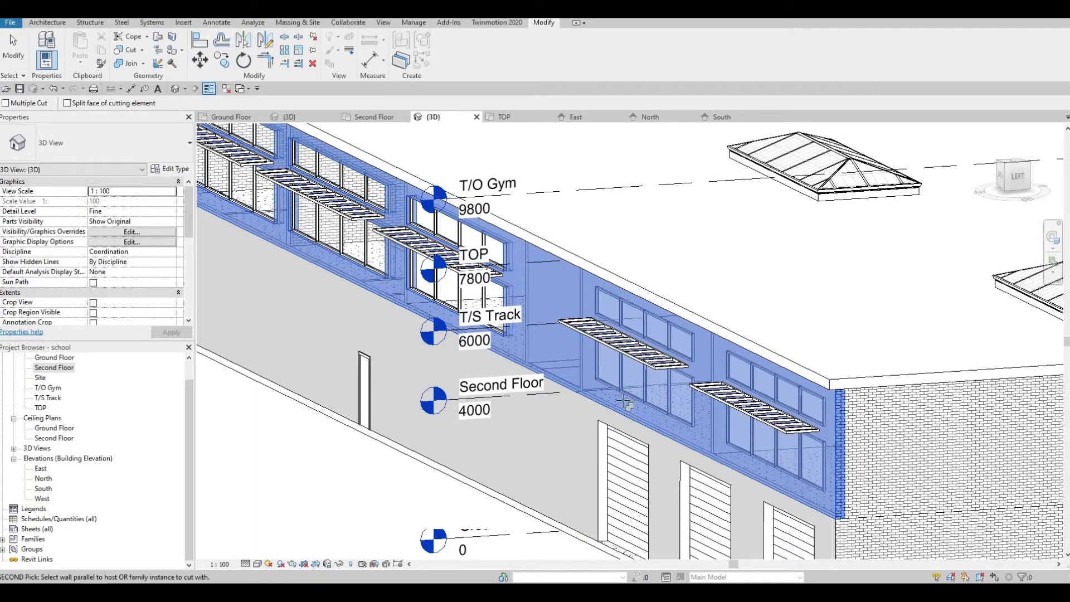
pyautogui.click(634, 345)
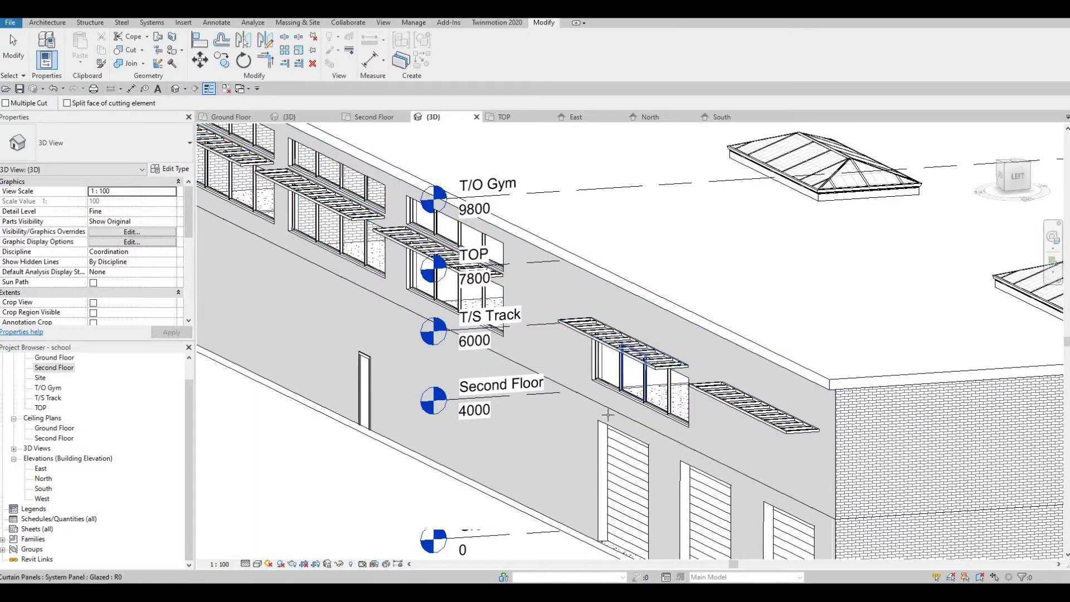
pyautogui.click(709, 335)
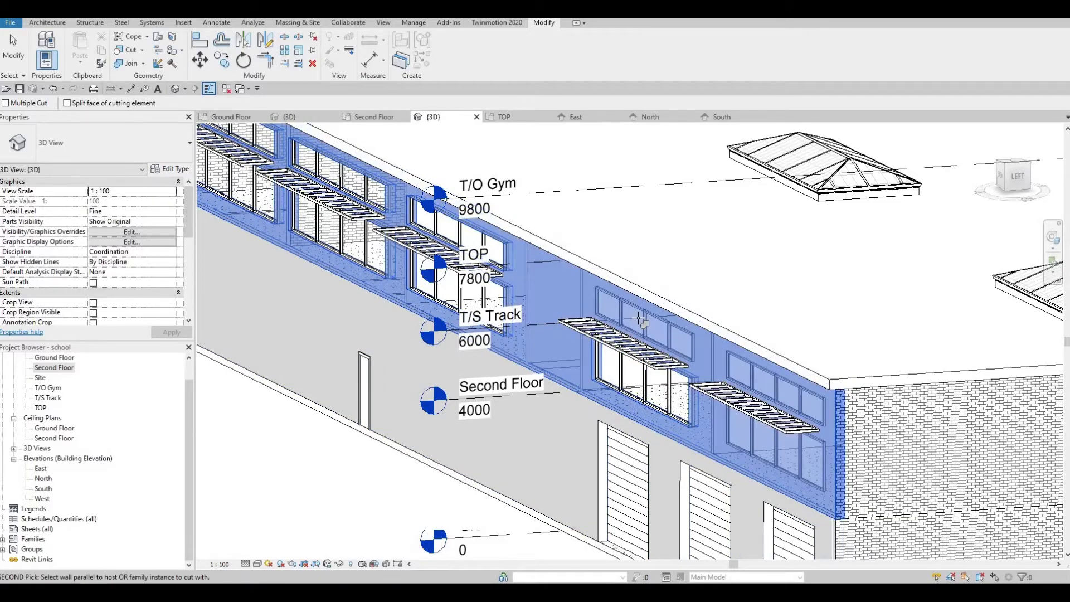
# - Cut the curtain-wall windows of the last two bays out of the upper exterior wall above the garage doors
pyautogui.click(712, 363)
pyautogui.moveTo(723, 462); pyautogui.dragTo(606, 425, button='middle')
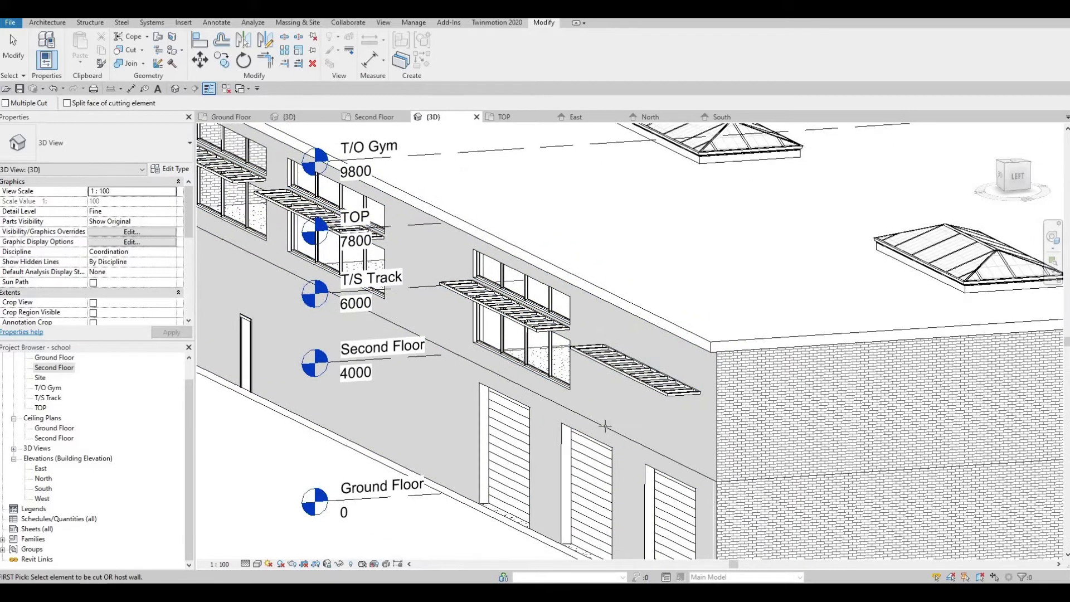
pyautogui.click(619, 411)
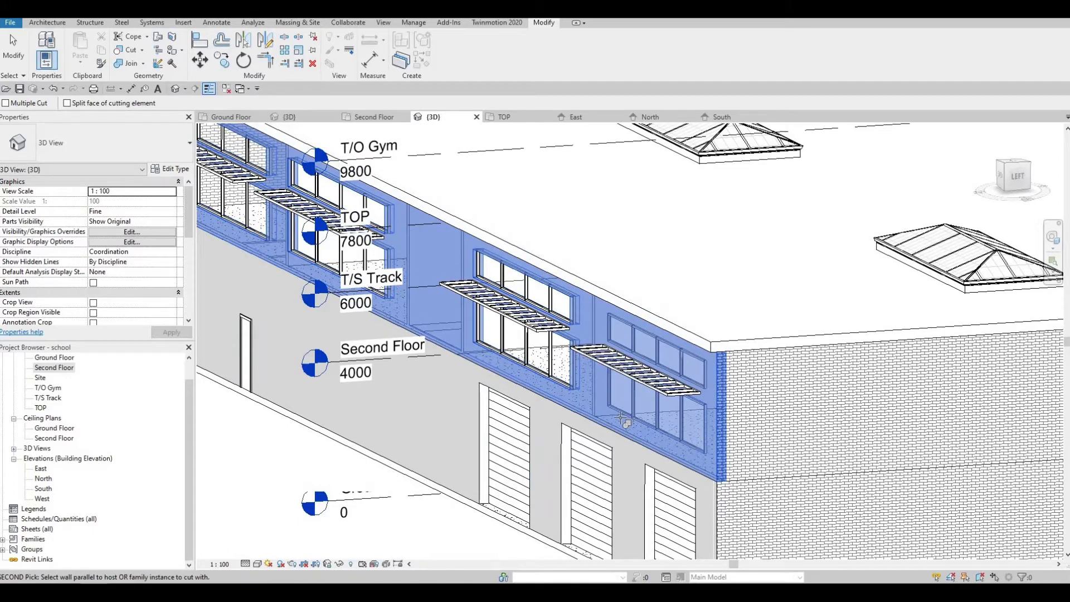
pyautogui.click(620, 417)
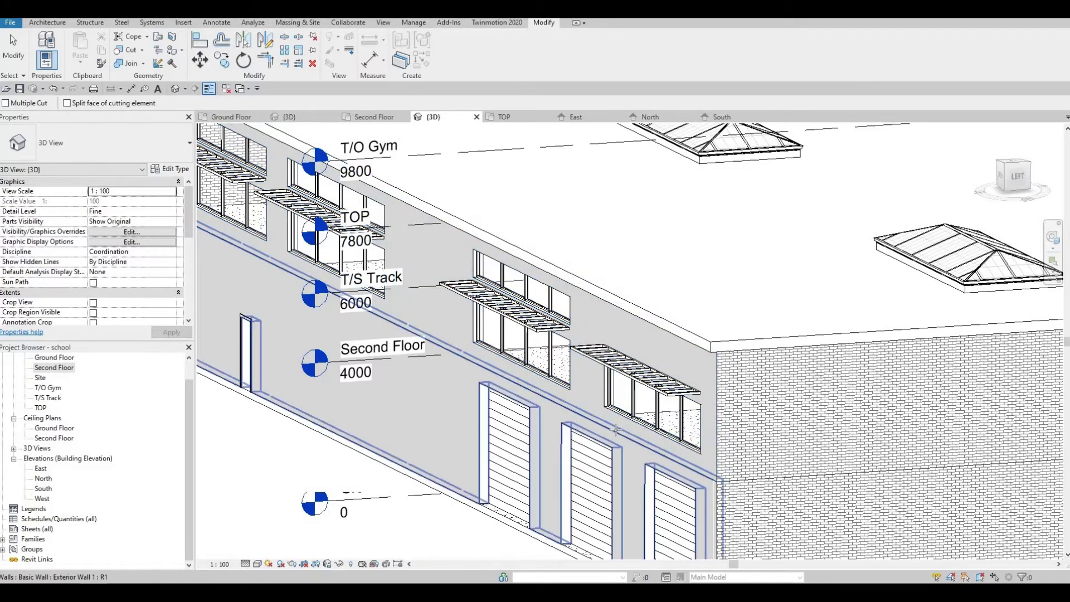
pyautogui.click(634, 364)
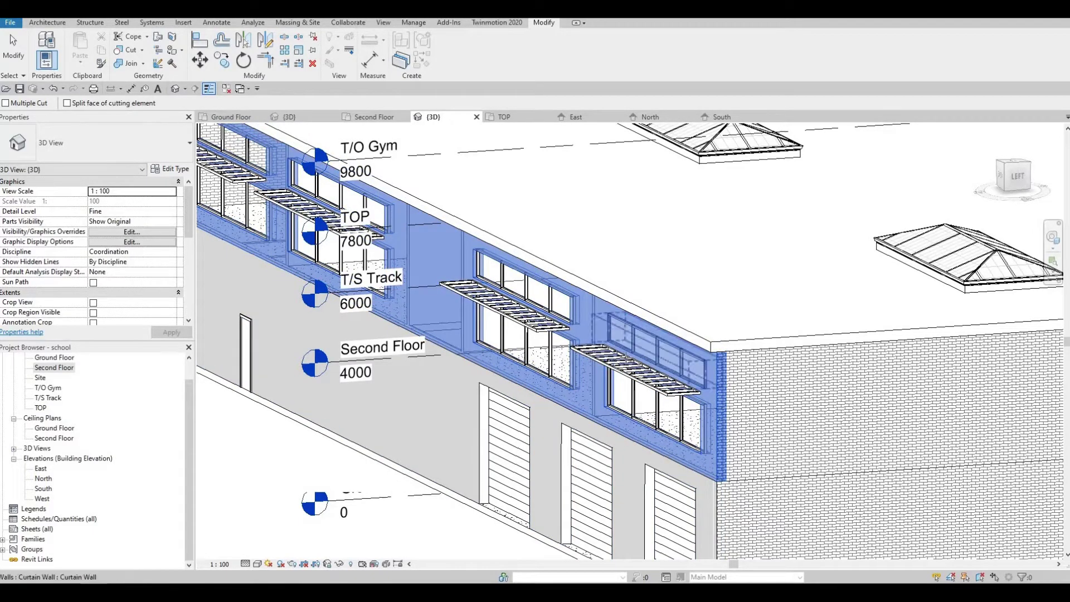
# - Cut the lower curtain-wall windows of the three remaining bays out of the upper wall on the neighbouring wing
pyautogui.moveTo(935, 394); pyautogui.dragTo(494, 277, button='middle')
pyautogui.scroll(-3, 721, 322)
pyautogui.moveTo(771, 380); pyautogui.dragTo(403, 363, button='middle')
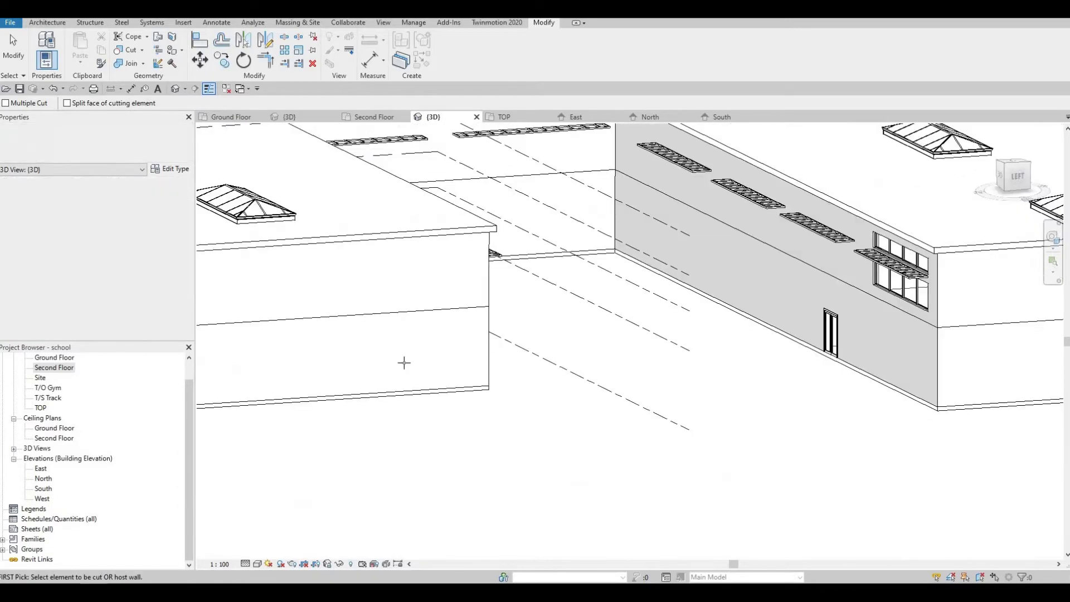
pyautogui.moveTo(593, 318); pyautogui.dragTo(332, 356, button='middle')
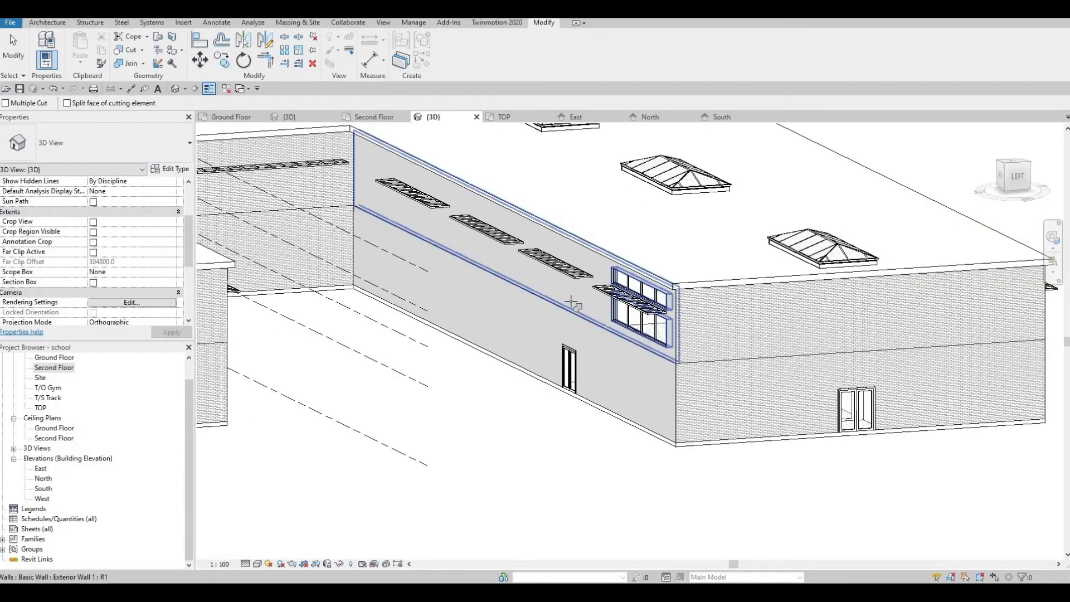
pyautogui.click(571, 303)
pyautogui.click(562, 307)
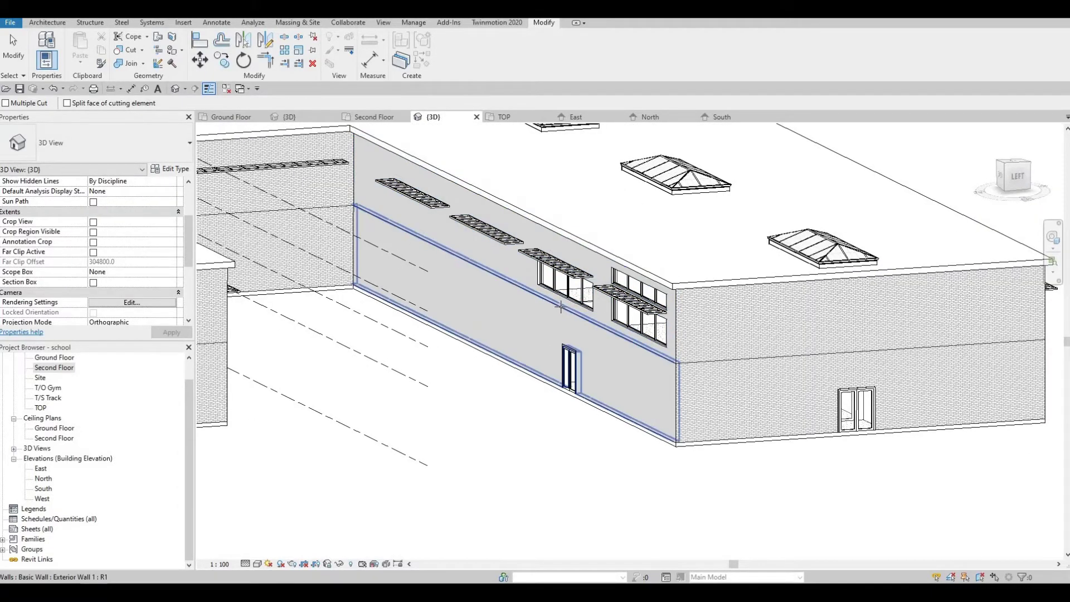
pyautogui.click(499, 263)
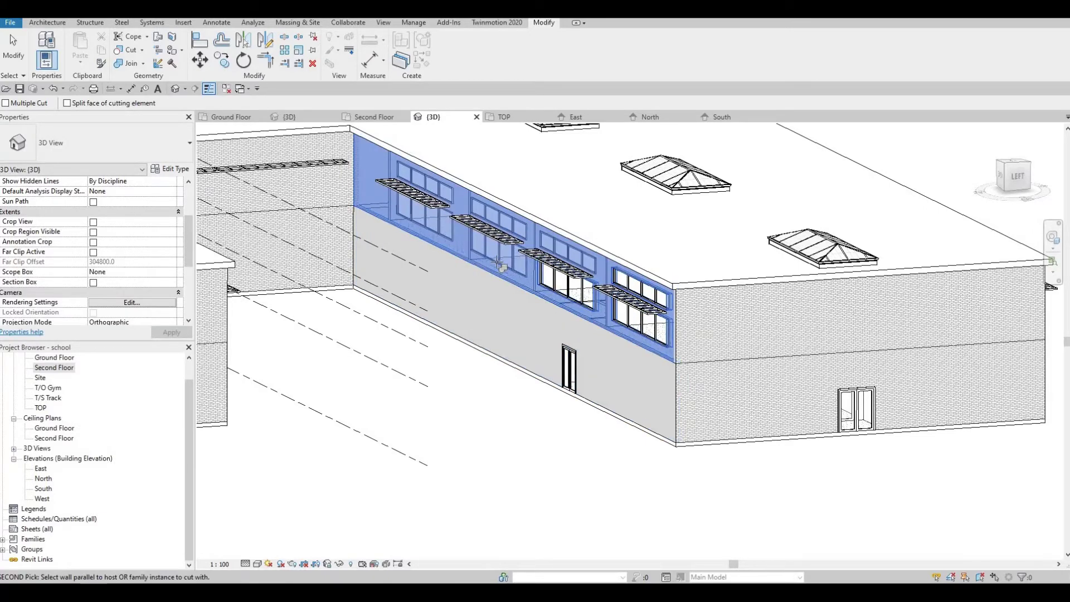
pyautogui.click(500, 273)
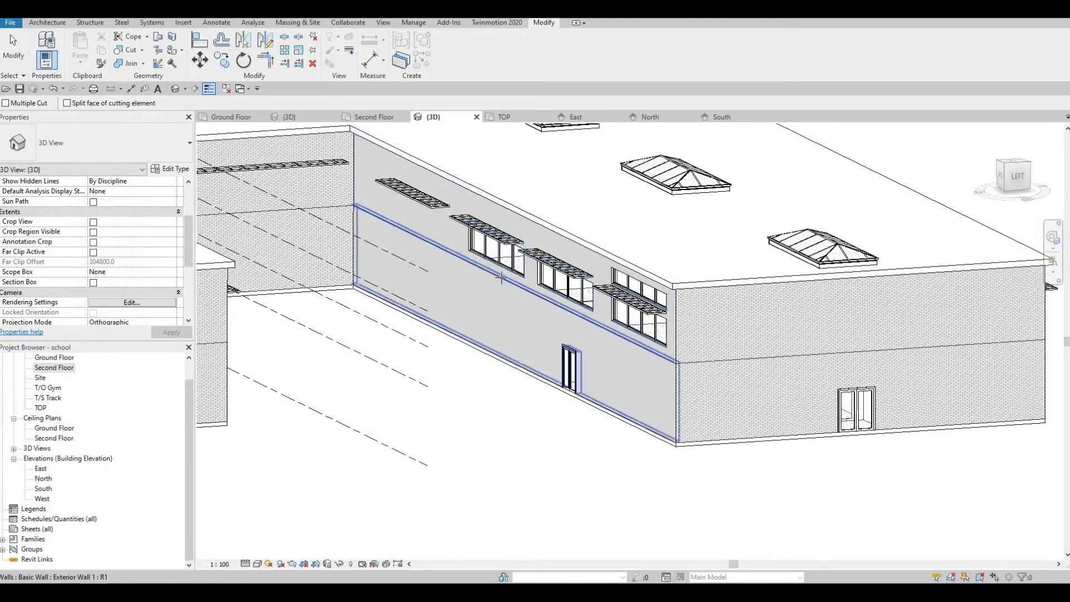
pyautogui.click(434, 234)
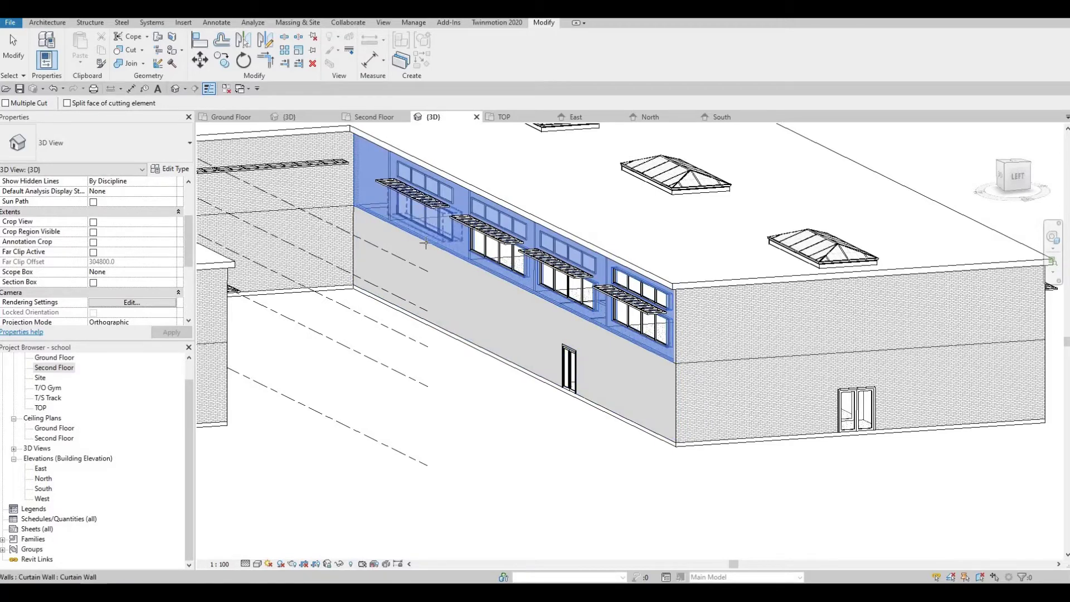
pyautogui.click(426, 243)
# - Cut the upper curtain-wall windows above the sunshades of the same three bays out of that wing's wall
pyautogui.click(424, 184)
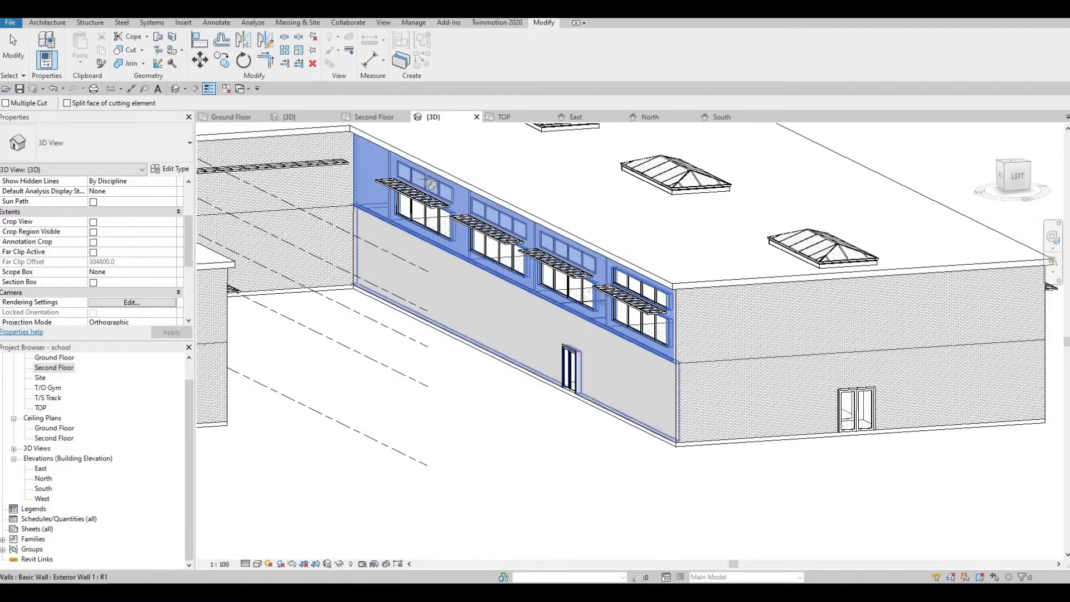
pyautogui.click(456, 272)
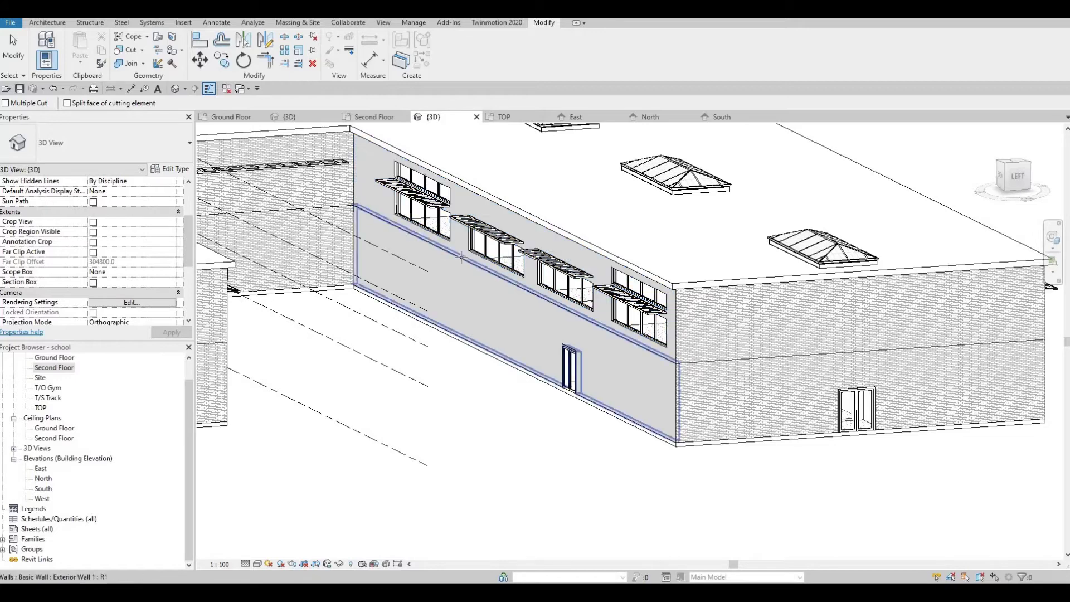
pyautogui.click(484, 211)
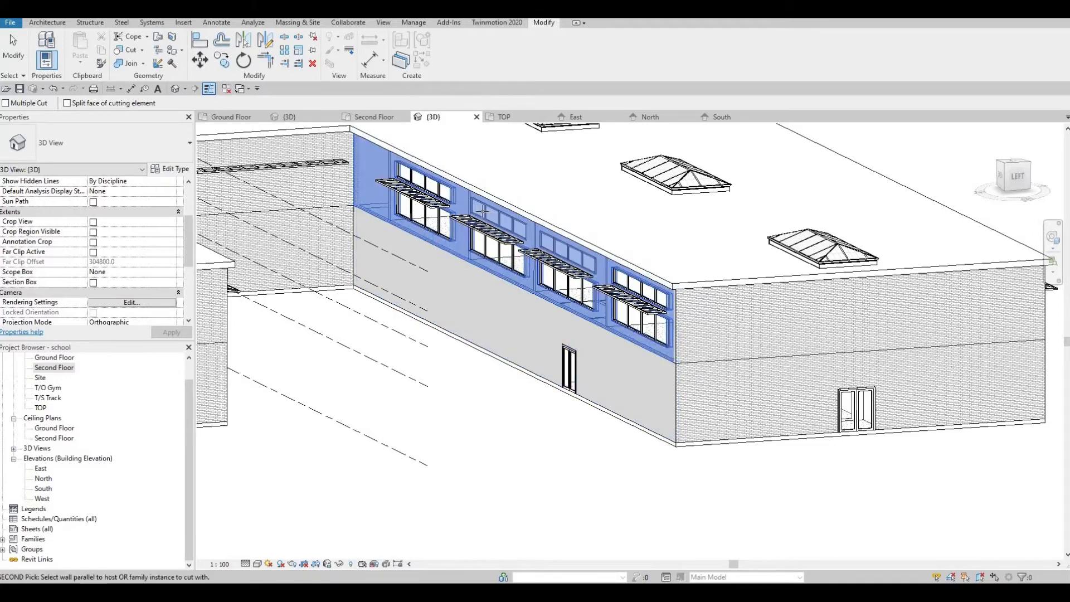
pyautogui.click(524, 289)
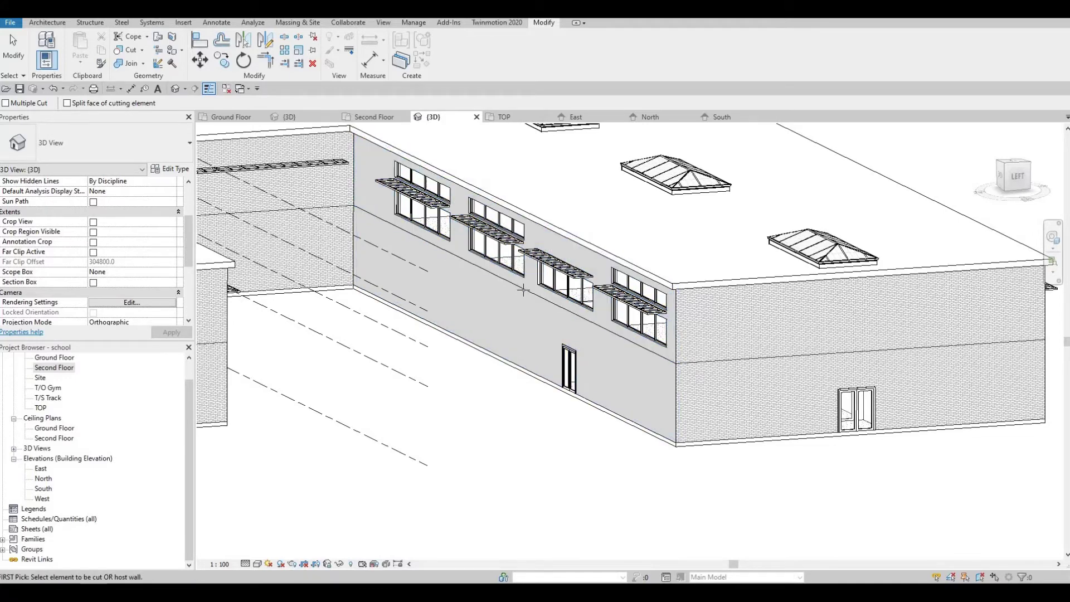
pyautogui.click(551, 242)
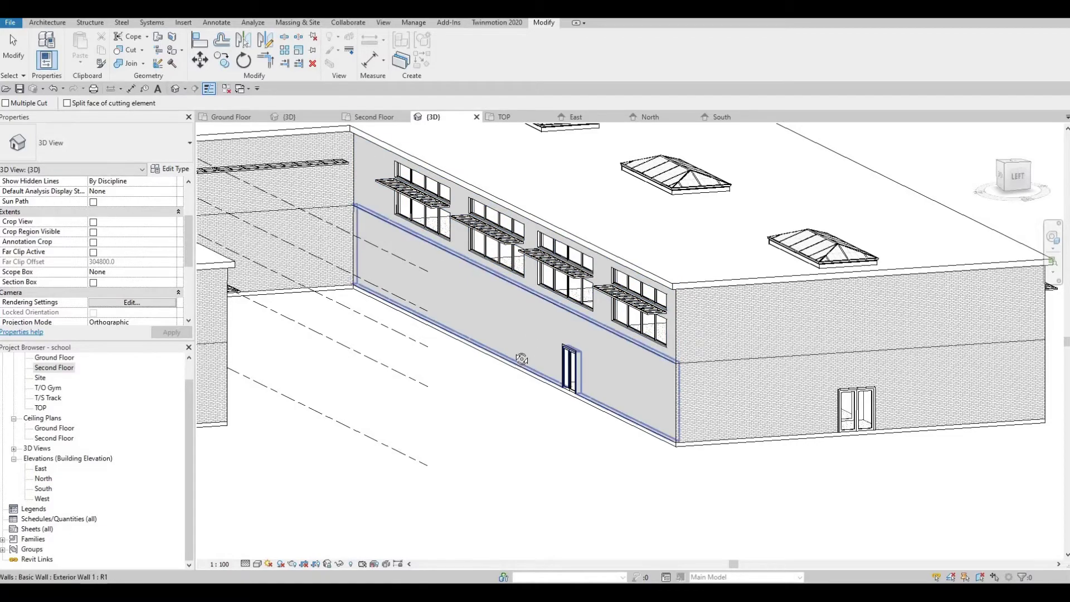
# - Cut the lower and upper curtain-wall windows of both bays out of the upper brick wall connecting the two wings
pyautogui.keyDown('shift'); pyautogui.moveTo(530, 334); pyautogui.dragTo(608, 452, button='middle'); pyautogui.keyUp('shift')
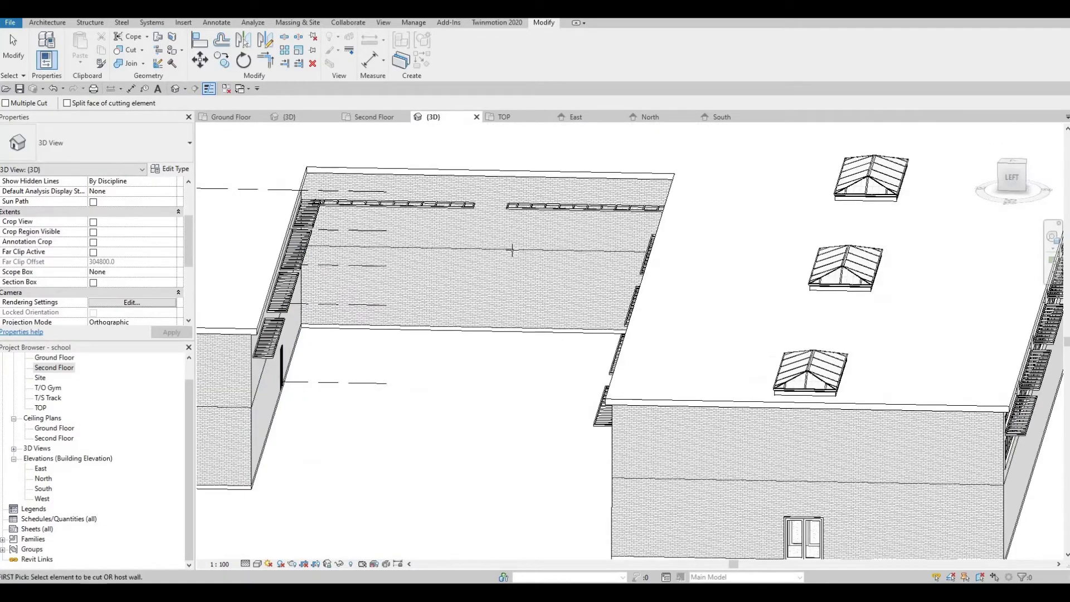
pyautogui.click(474, 228)
pyautogui.click(481, 247)
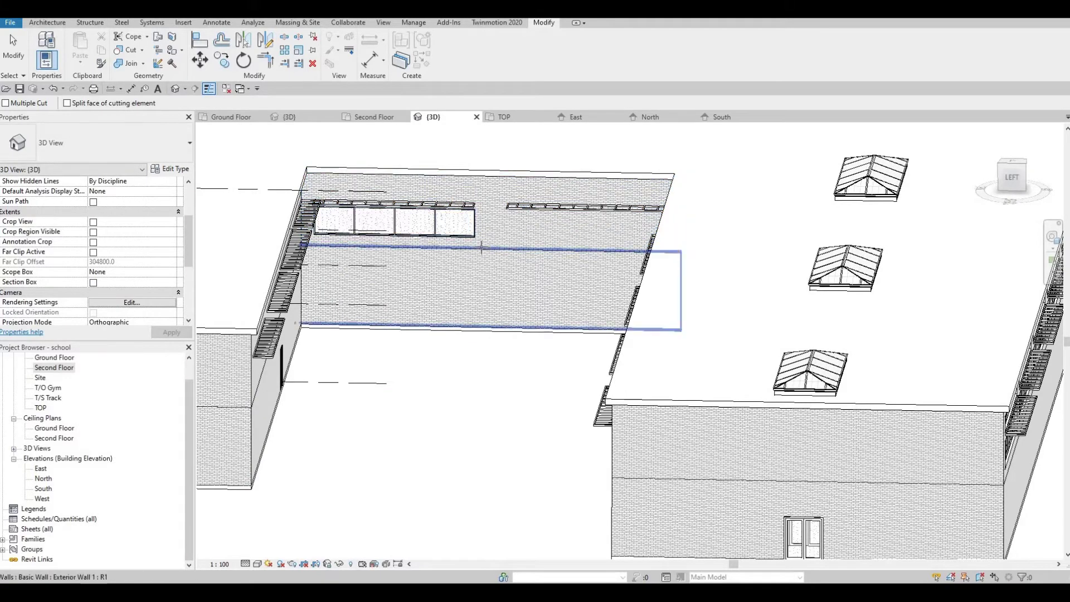
pyautogui.click(510, 236)
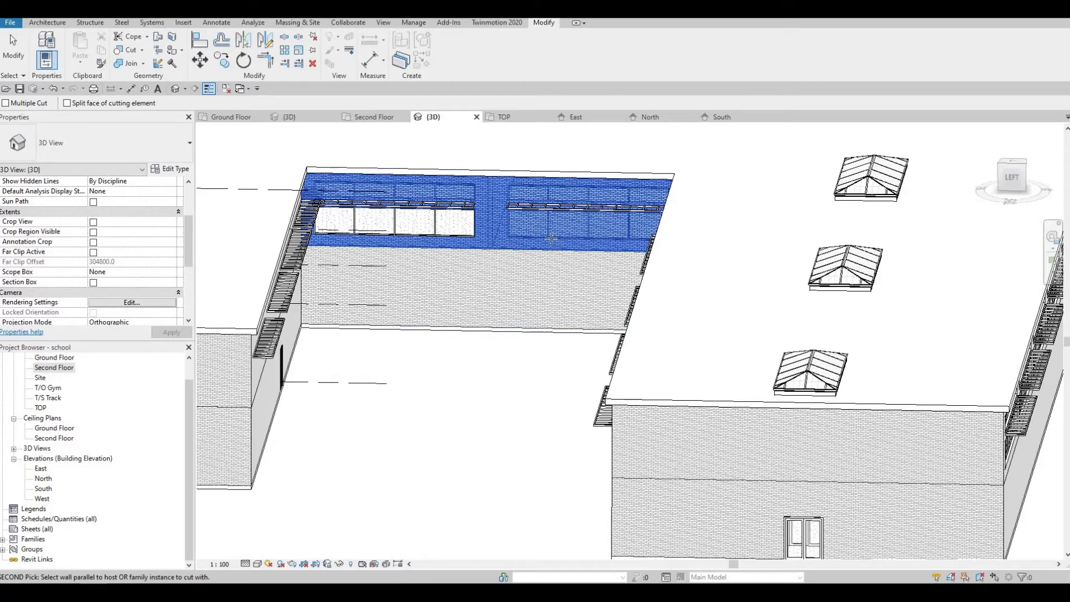
pyautogui.click(538, 239)
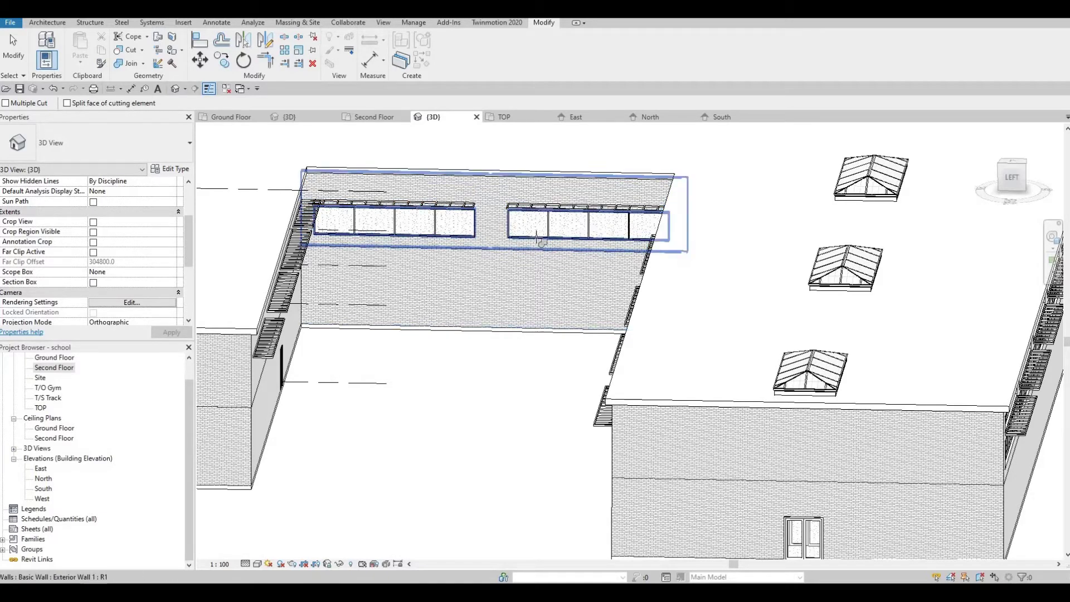
pyautogui.click(549, 207)
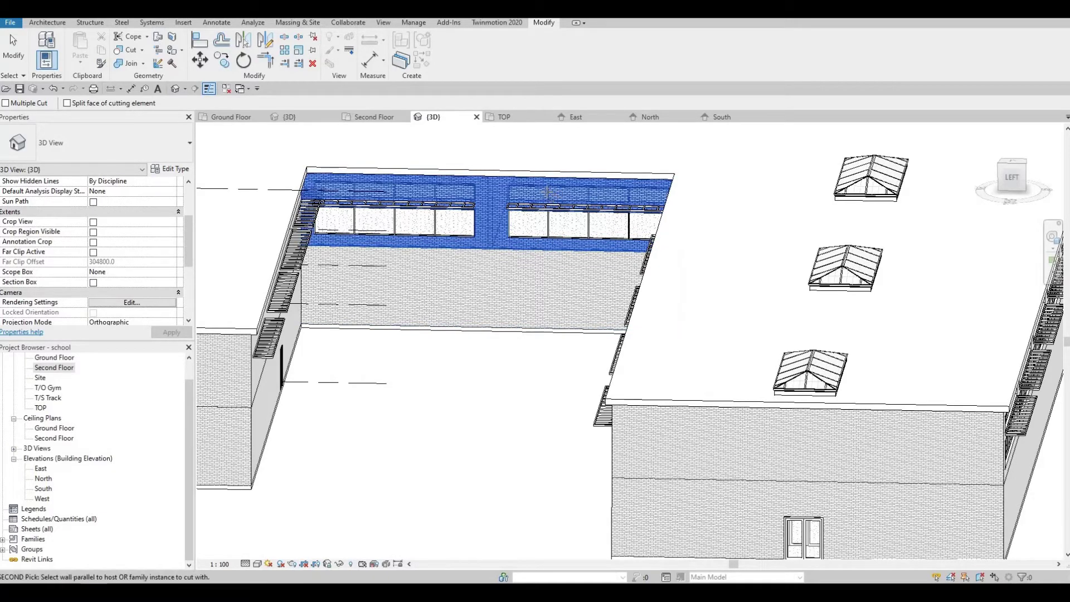
pyautogui.click(512, 243)
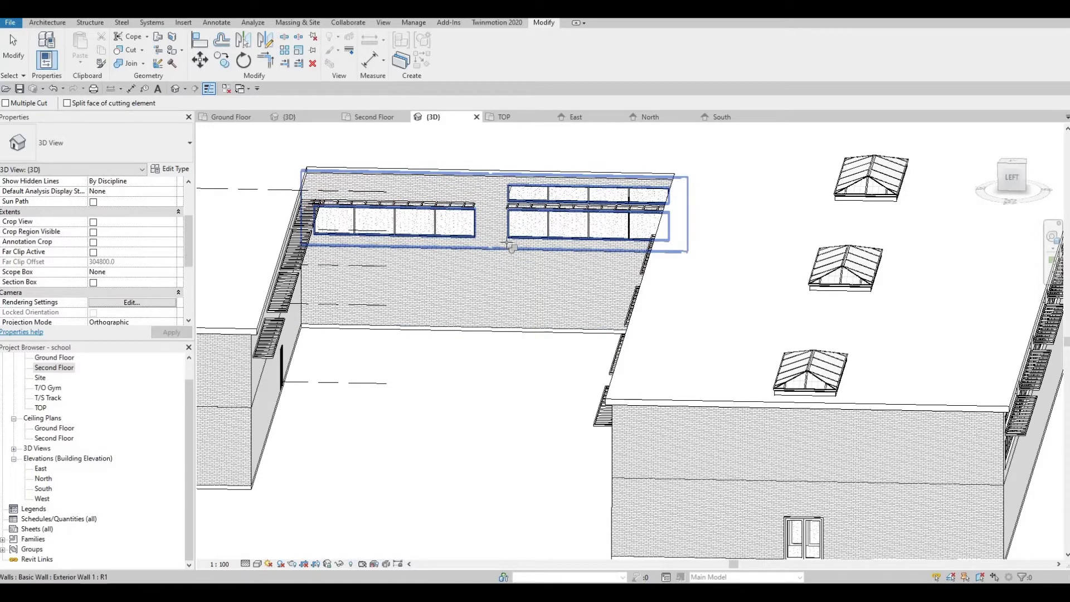
pyautogui.click(509, 246)
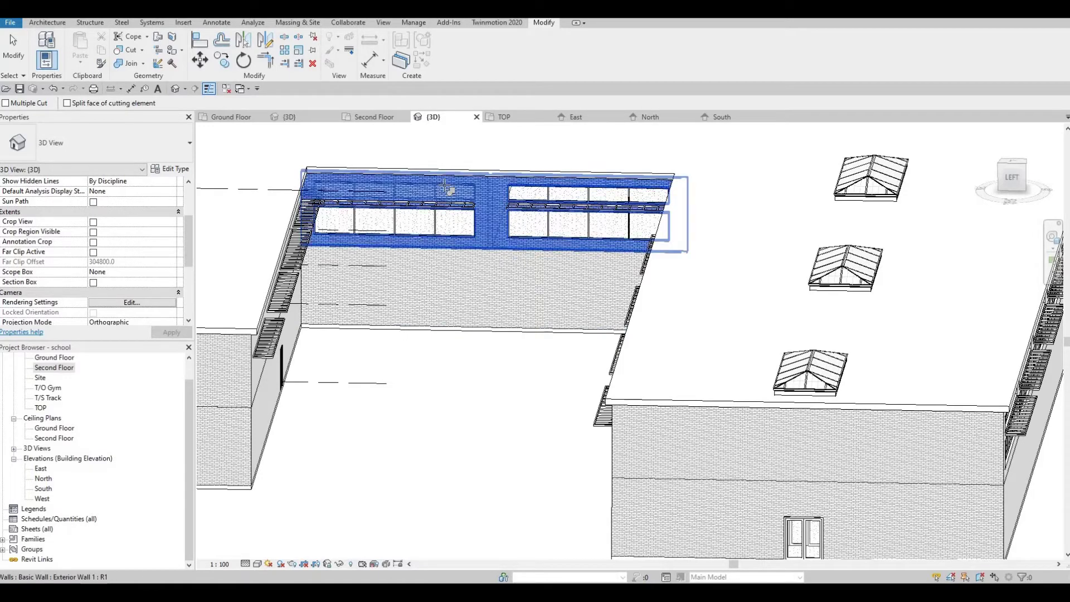
pyautogui.click(423, 305)
# - Cut the lower and upper curtain-wall windows of the two bays nearest the outer corner out of the facing courtyard wall
pyautogui.keyDown('shift'); pyautogui.moveTo(311, 291); pyautogui.dragTo(534, 324, button='middle'); pyautogui.keyUp('shift')
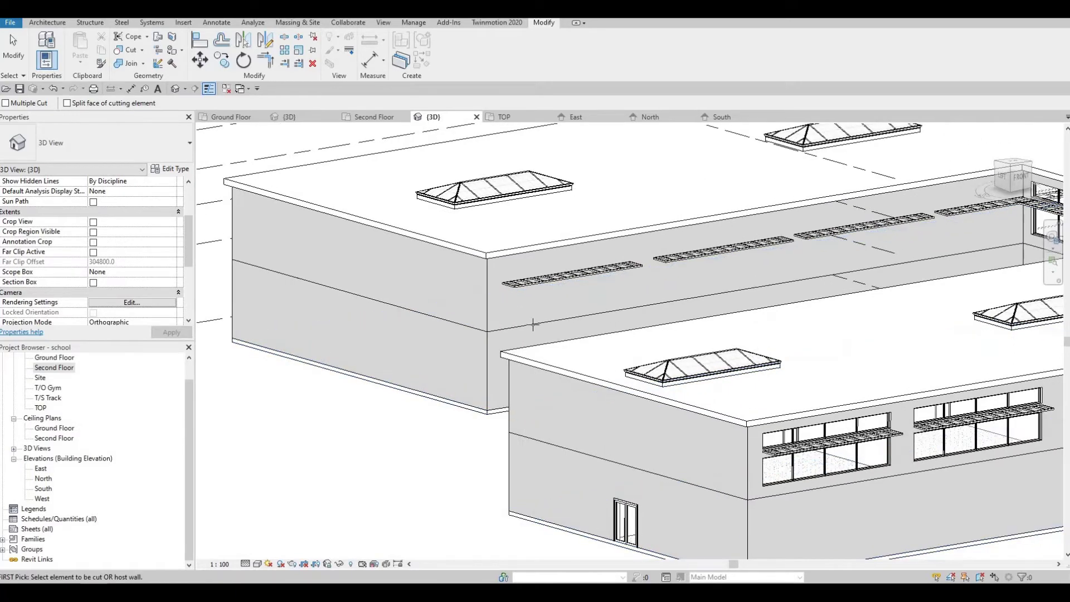
pyautogui.click(528, 306)
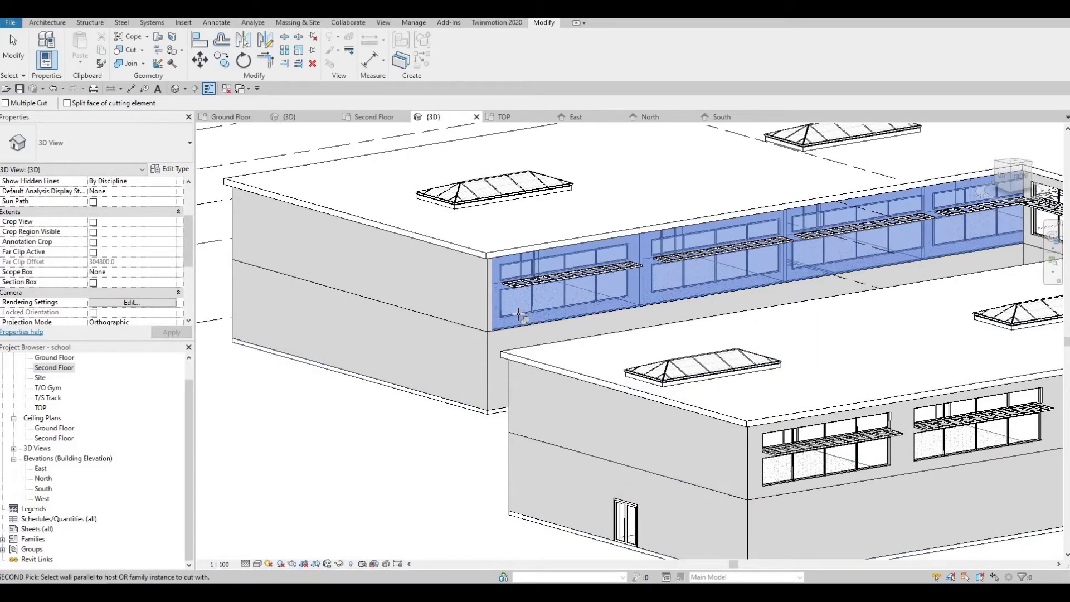
pyautogui.click(527, 328)
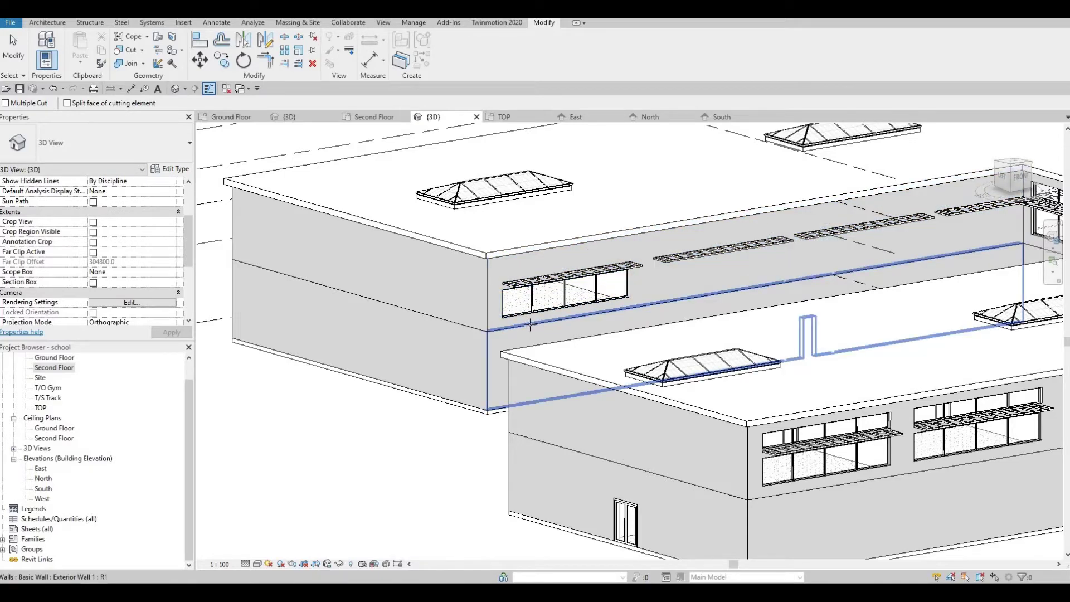
pyautogui.click(524, 262)
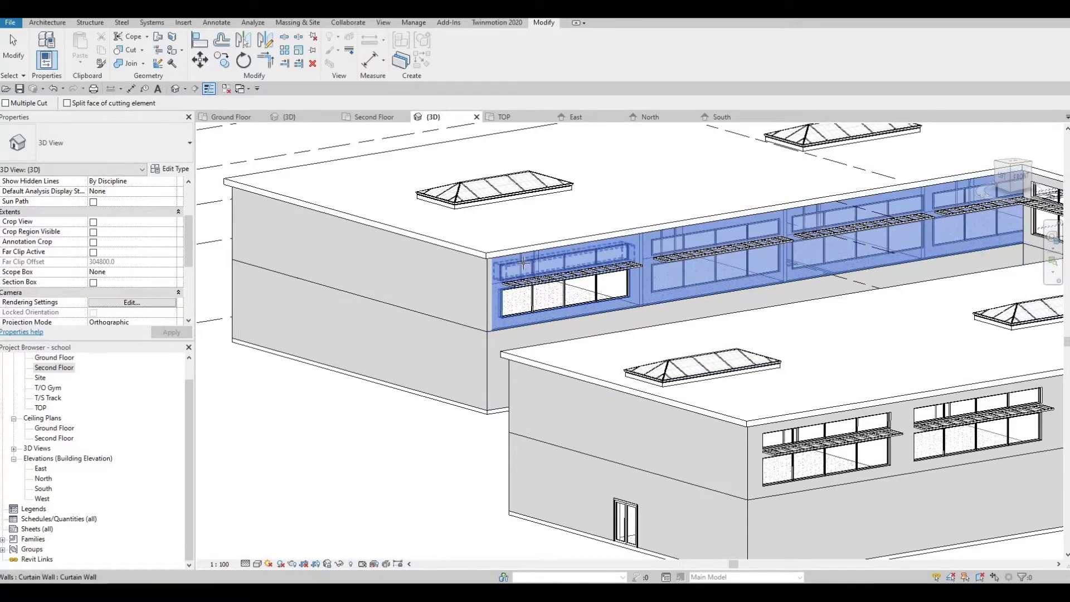
pyautogui.click(542, 324)
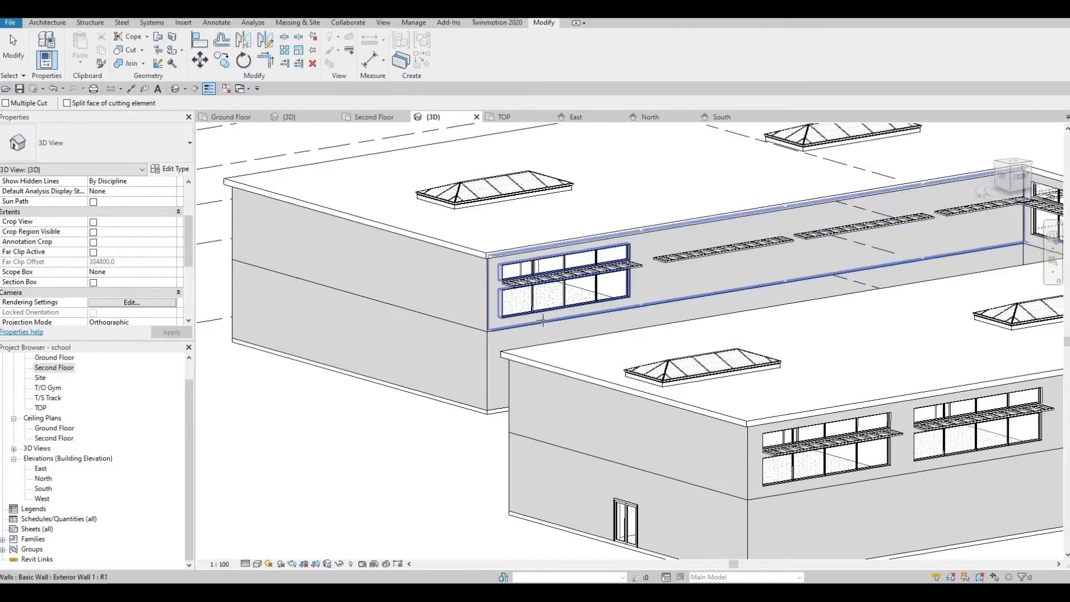
pyautogui.click(654, 304)
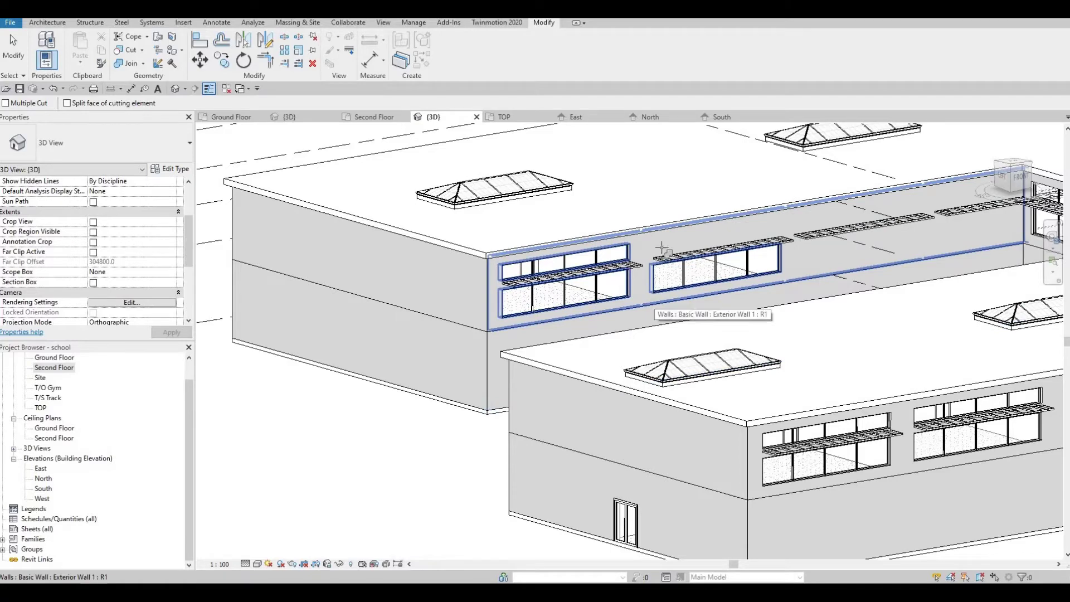
pyautogui.click(739, 270)
pyautogui.click(601, 289)
# - Cut the third bay's lower and upper curtain-wall windows out of the same courtyard wall, and end the Cut Geometry command
pyautogui.moveTo(818, 276); pyautogui.dragTo(692, 284, button='middle')
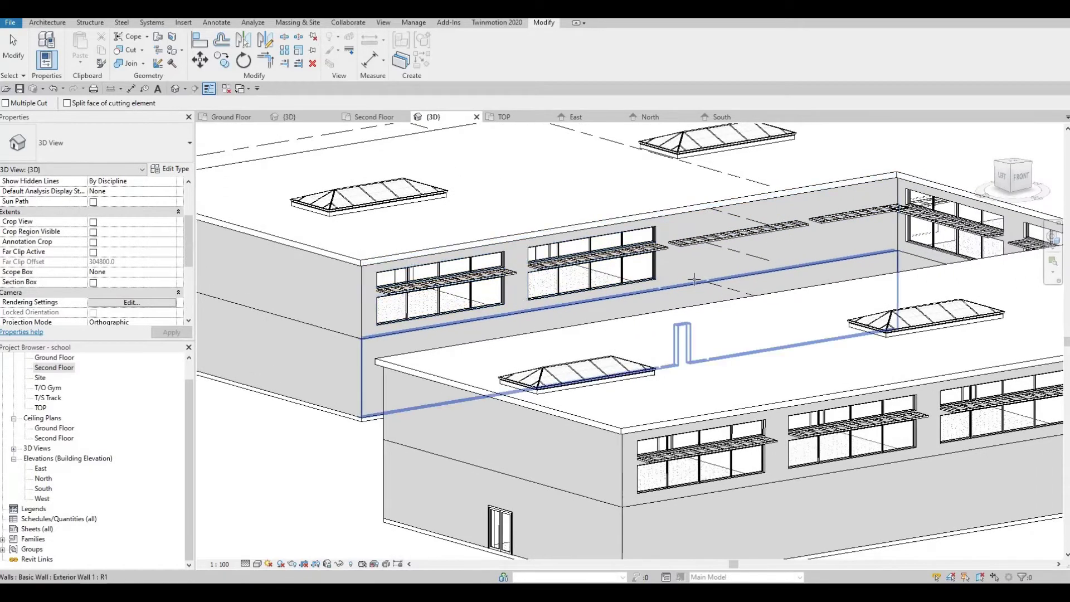
pyautogui.click(694, 270)
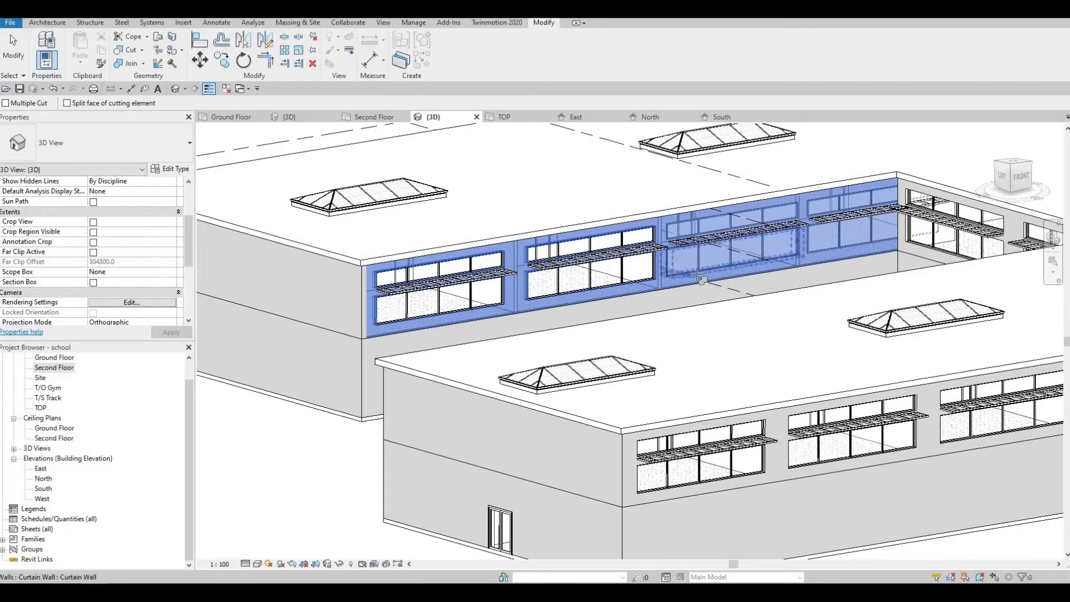
pyautogui.click(700, 282)
pyautogui.click(700, 282)
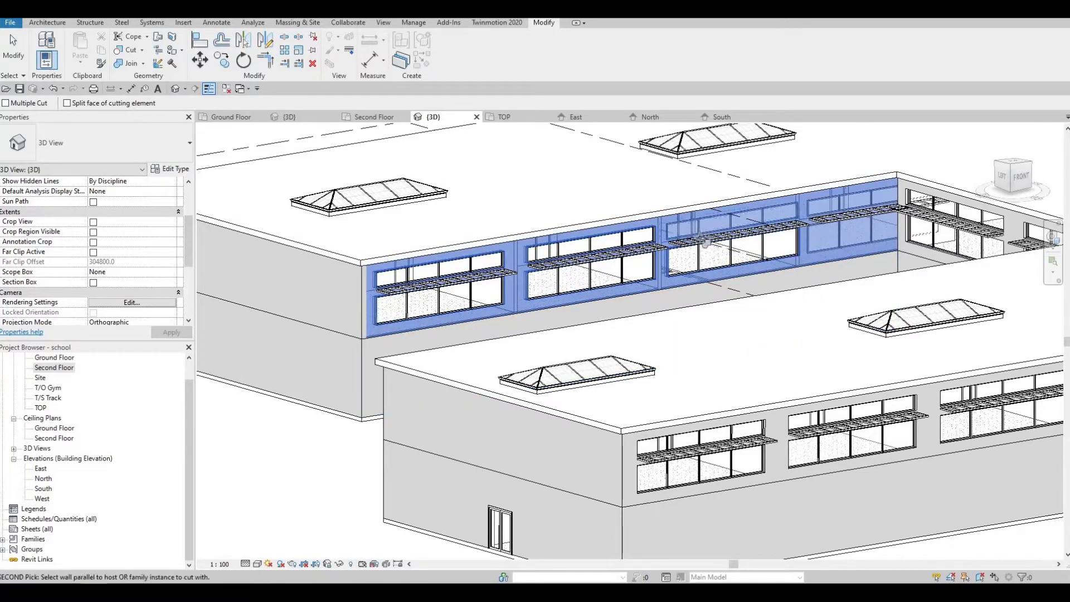
pyautogui.click(699, 238)
pyautogui.moveTo(767, 289); pyautogui.dragTo(701, 280, button='middle')
pyautogui.press('Escape')
pyautogui.press('Escape')
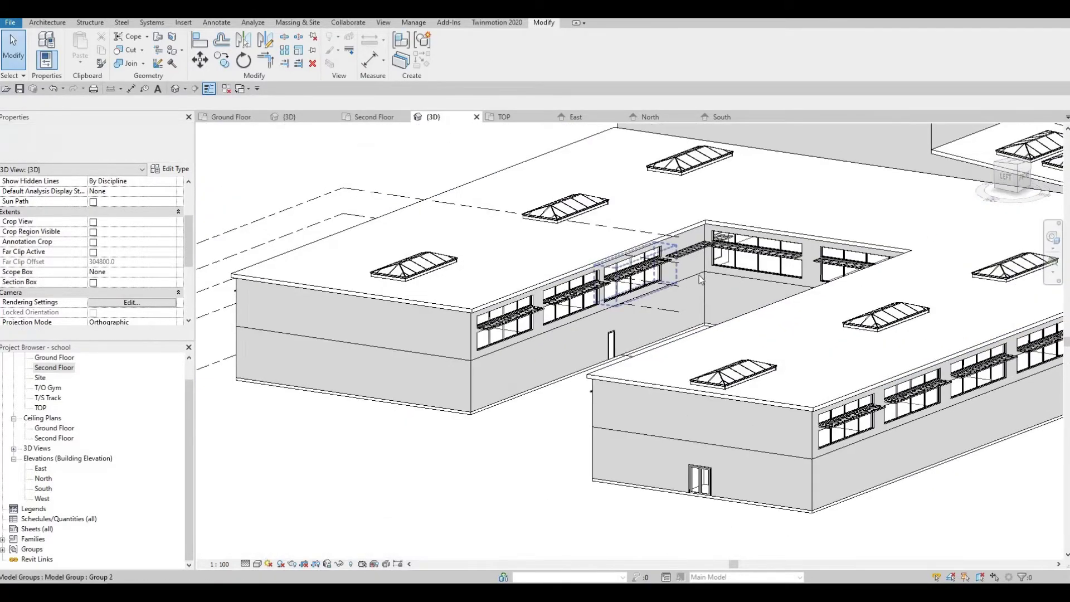
pyautogui.scroll(2, 693, 258)
pyautogui.scroll(-2, 738, 211)
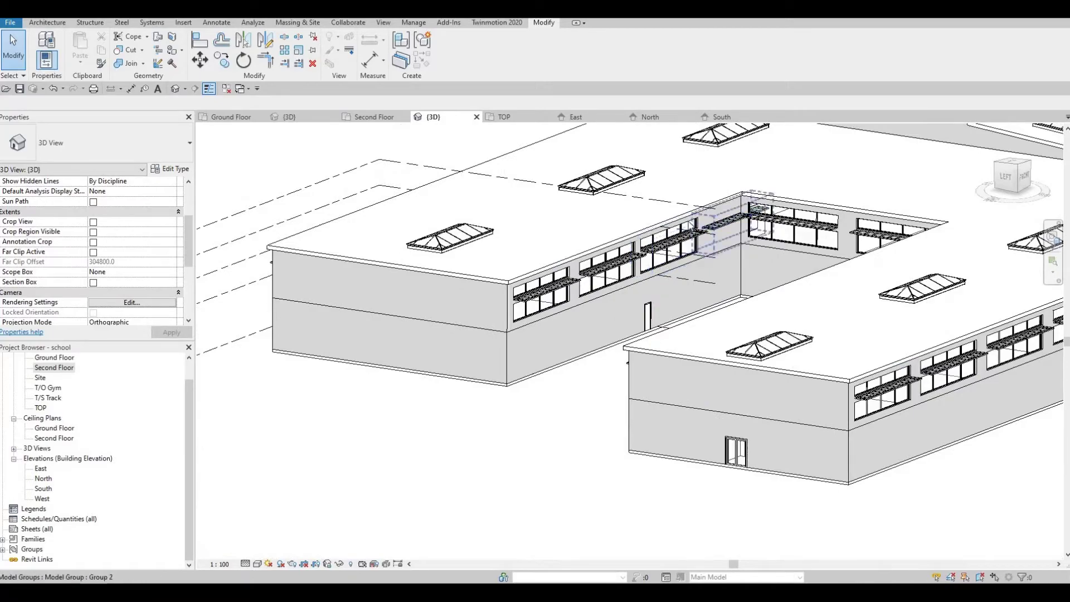
pyautogui.scroll(4, 577, 195)
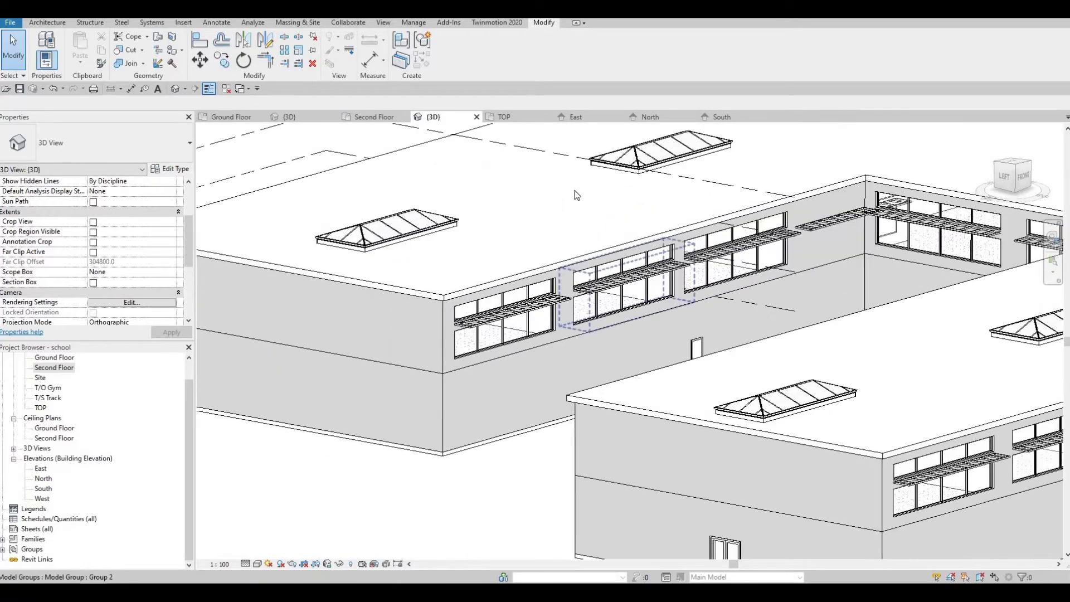
pyautogui.scroll(-4, 577, 195)
pyautogui.keyDown('shift'); pyautogui.moveTo(556, 212); pyautogui.dragTo(694, 277, button='middle'); pyautogui.keyUp('shift')
pyautogui.scroll(2, 677, 289)
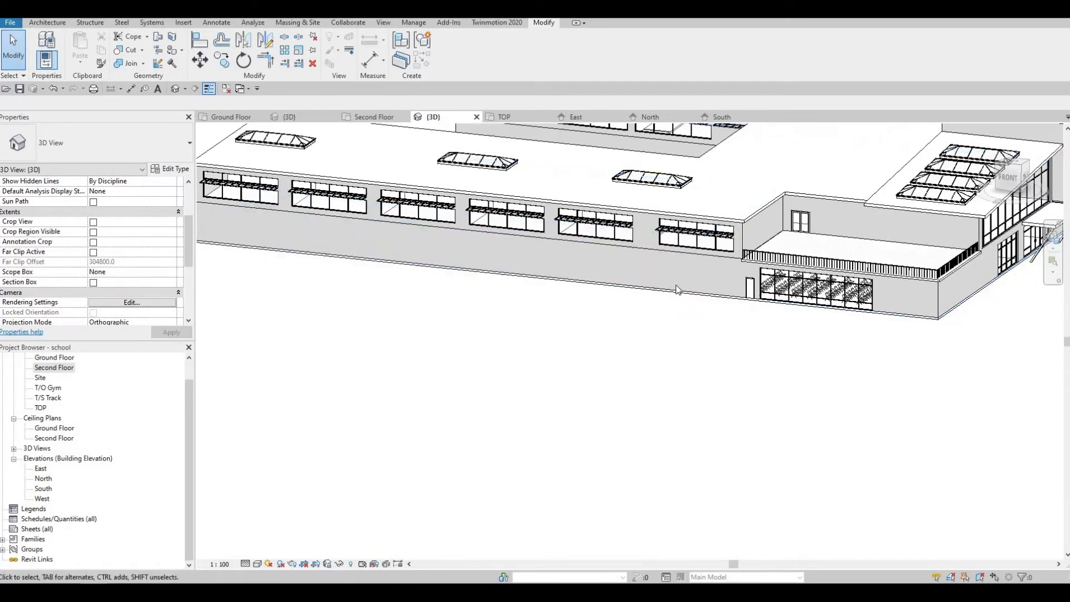
# - Examine the front and side facades of the whole school building in the 3D view
pyautogui.moveTo(582, 291); pyautogui.dragTo(574, 282, button='middle')
pyautogui.moveTo(677, 281); pyautogui.dragTo(597, 279, button='middle')
pyautogui.scroll(-2, 613, 279)
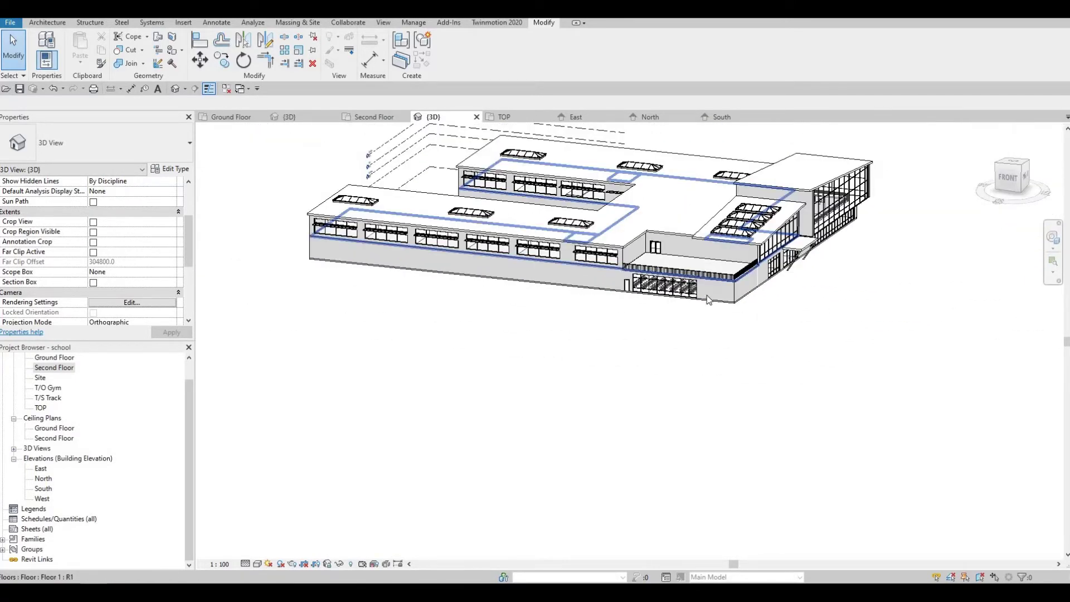
pyautogui.keyDown('shift'); pyautogui.moveTo(708, 299); pyautogui.dragTo(587, 326, button='middle'); pyautogui.keyUp('shift')
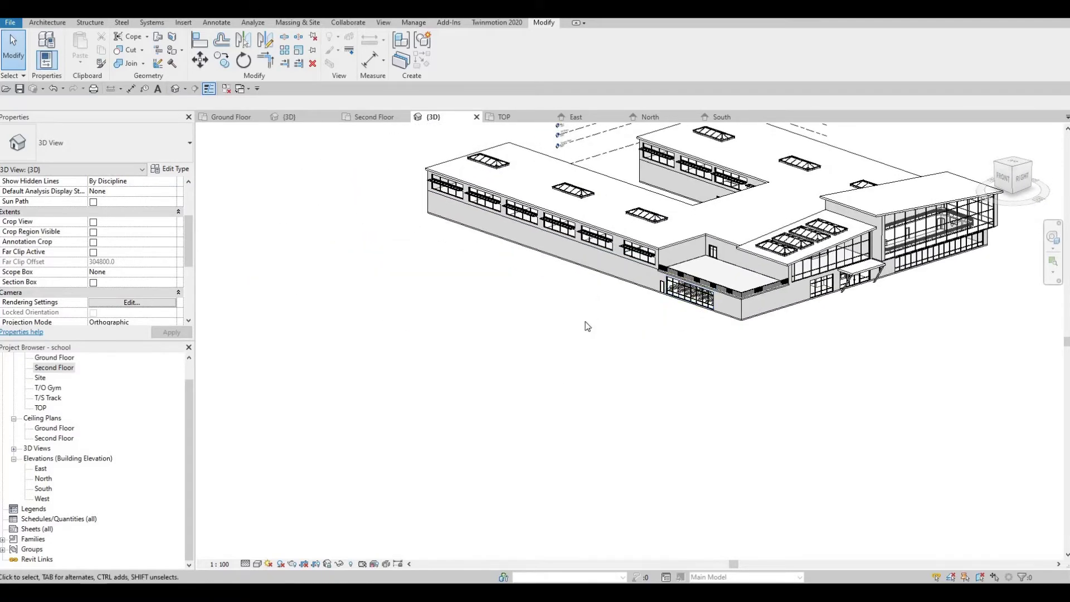
pyautogui.moveTo(321, 397); pyautogui.dragTo(325, 385, button='middle')
pyautogui.scroll(2, 325, 385)
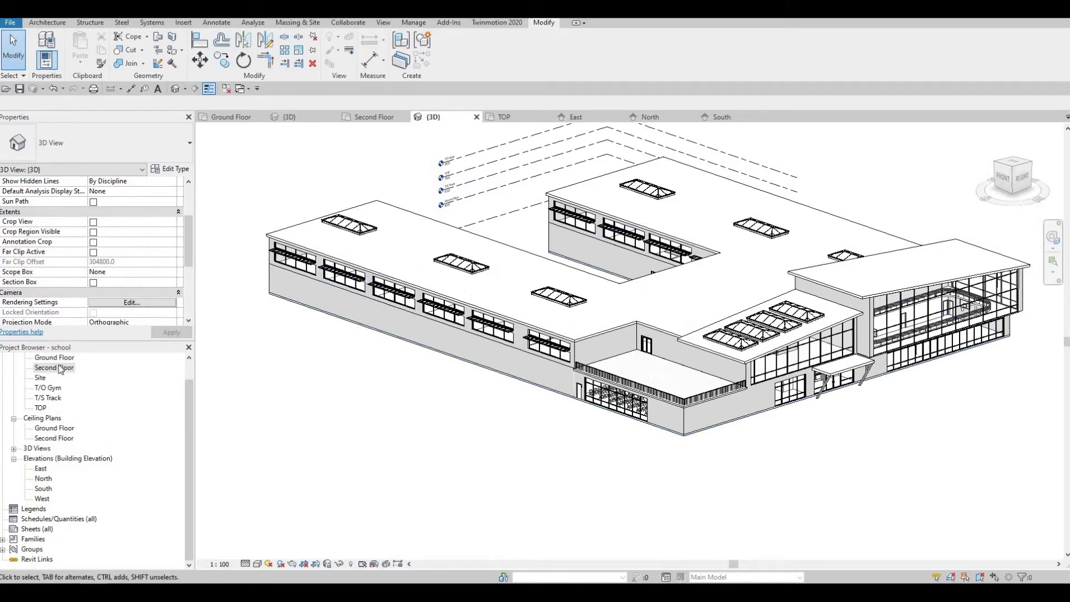
# - Open the Ground Floor plan and examine the room layout of the lower wing, the Service room, the JK/SK rooms and the storage rooms
pyautogui.click(231, 116)
pyautogui.moveTo(323, 377); pyautogui.dragTo(397, 304, button='middle')
pyautogui.scroll(-2, 397, 304)
pyautogui.scroll(-2, 485, 414)
pyautogui.moveTo(478, 419); pyautogui.dragTo(436, 385, button='middle')
pyautogui.scroll(6, 436, 386)
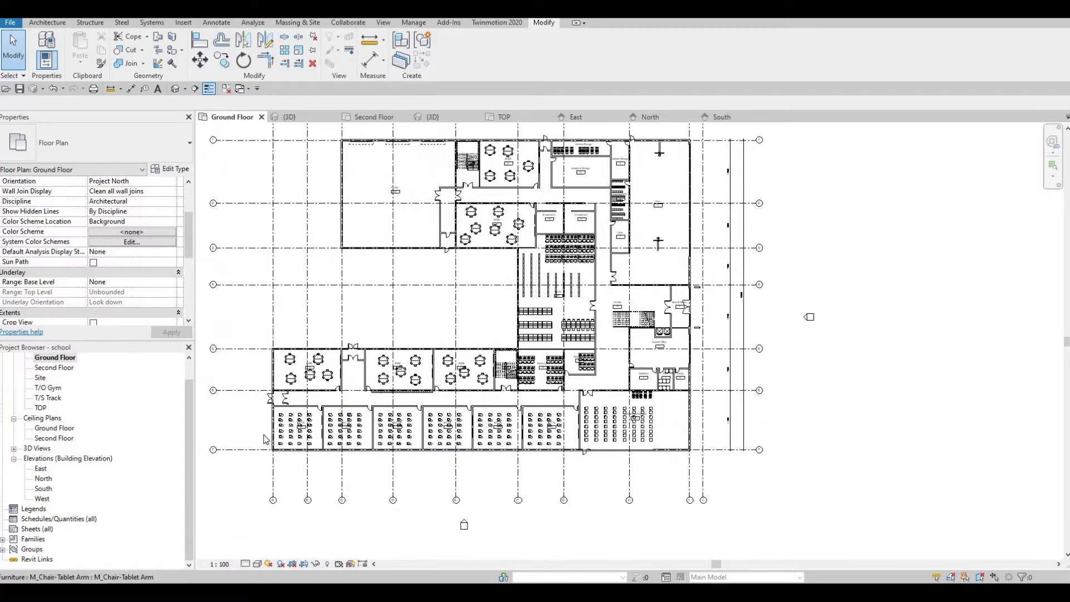
pyautogui.moveTo(446, 290); pyautogui.dragTo(404, 470, button='middle')
pyautogui.scroll(-1, 403, 470)
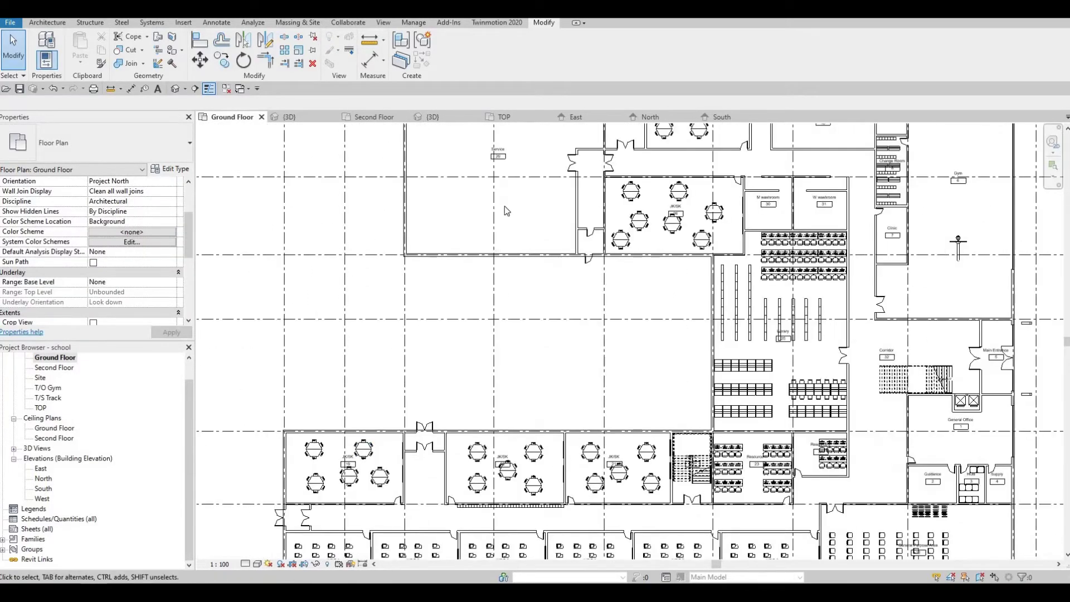
pyautogui.moveTo(506, 210); pyautogui.dragTo(457, 323, button='middle')
pyautogui.moveTo(474, 285); pyautogui.dragTo(527, 309, button='middle')
pyautogui.scroll(2, 587, 231)
pyautogui.moveTo(764, 189); pyautogui.dragTo(581, 244, button='middle')
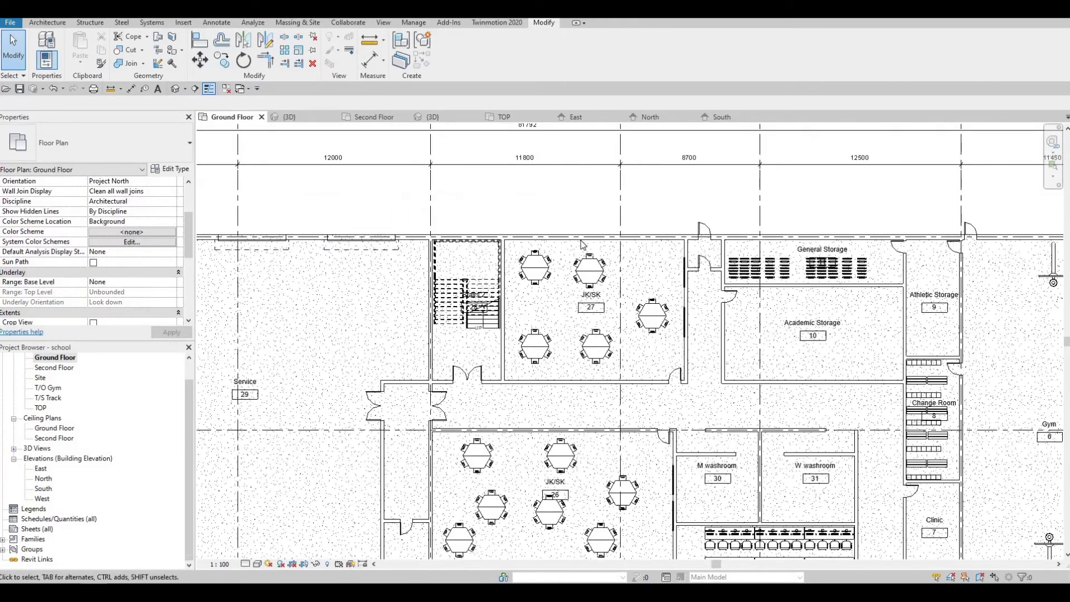
pyautogui.scroll(-1, 565, 243)
pyautogui.scroll(-1, 555, 256)
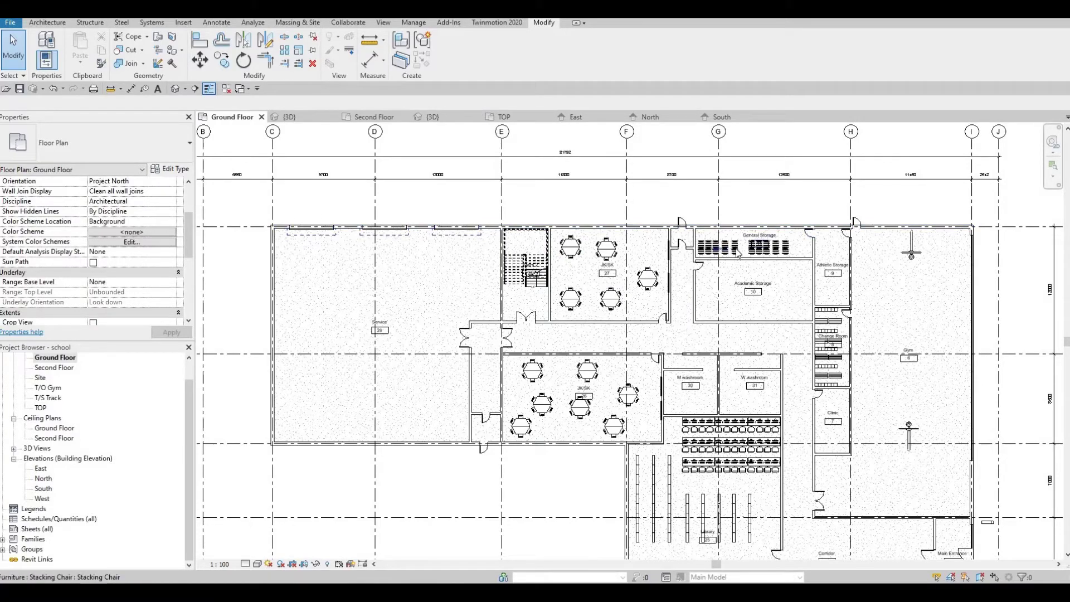
# - Examine the Gym, washrooms, Library and courtyard-side classrooms on the ground floor plan
pyautogui.scroll(3, 785, 215)
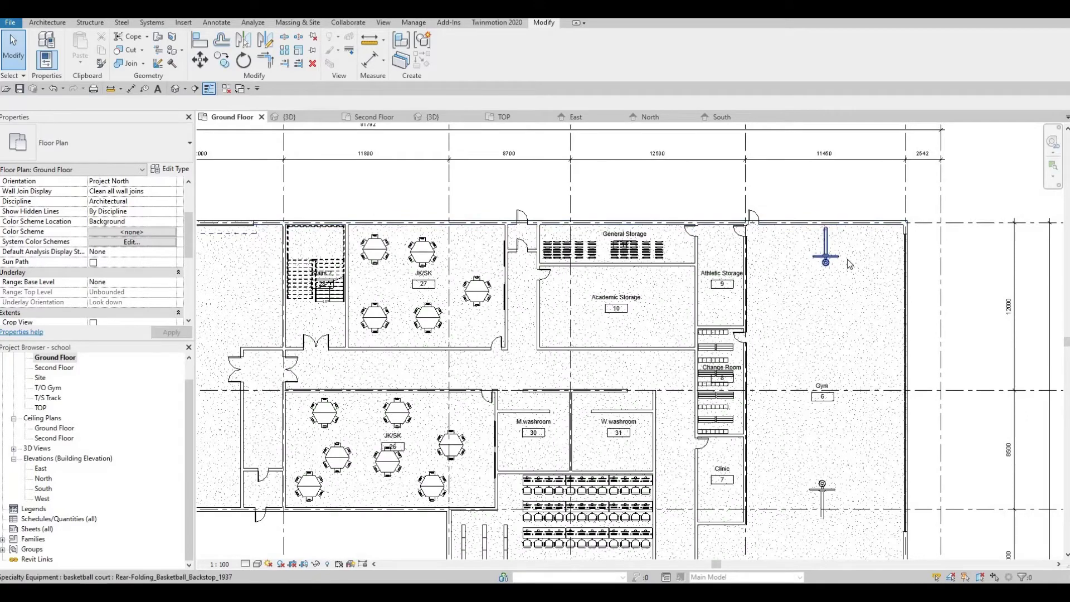
pyautogui.moveTo(529, 428); pyautogui.dragTo(646, 317, button='middle')
pyautogui.scroll(-1, 646, 317)
pyautogui.moveTo(549, 322); pyautogui.dragTo(549, 307, button='middle')
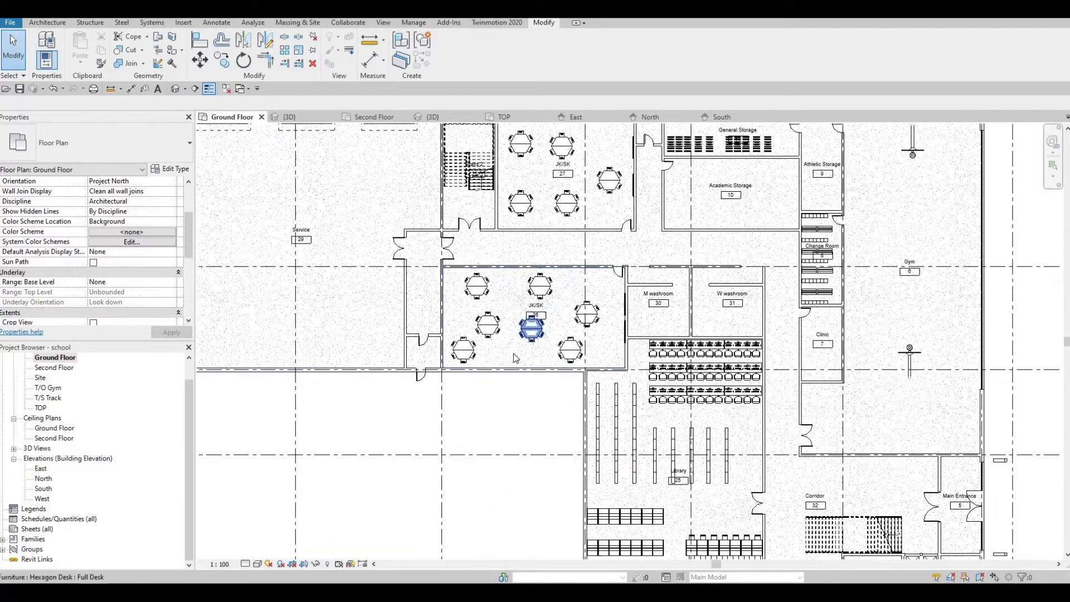
pyautogui.scroll(-2, 513, 357)
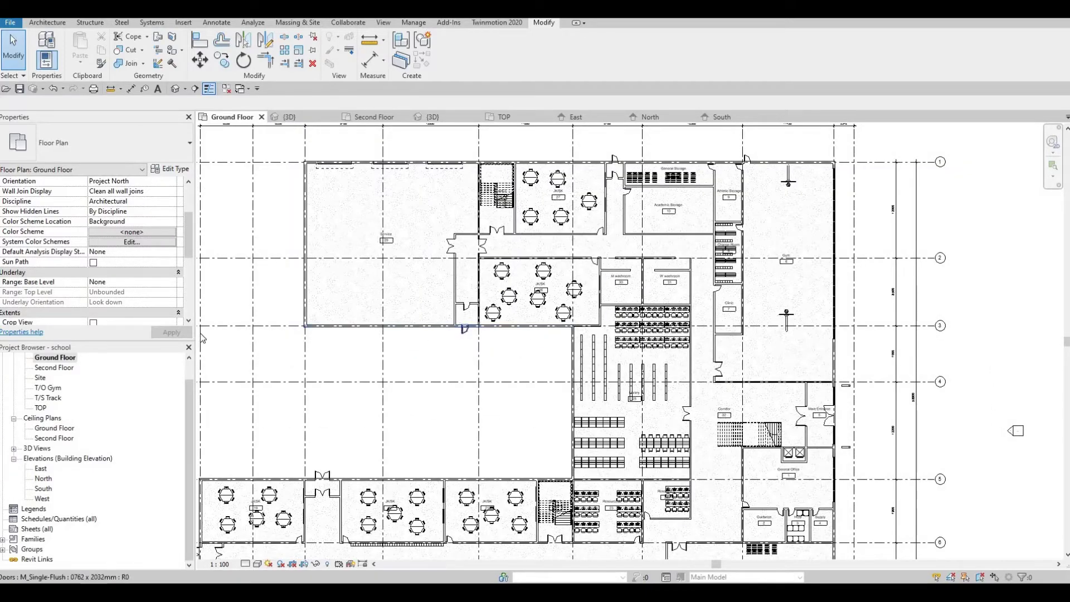
pyautogui.moveTo(415, 390); pyautogui.dragTo(519, 384, button='middle')
pyautogui.moveTo(446, 412); pyautogui.dragTo(531, 333, button='middle')
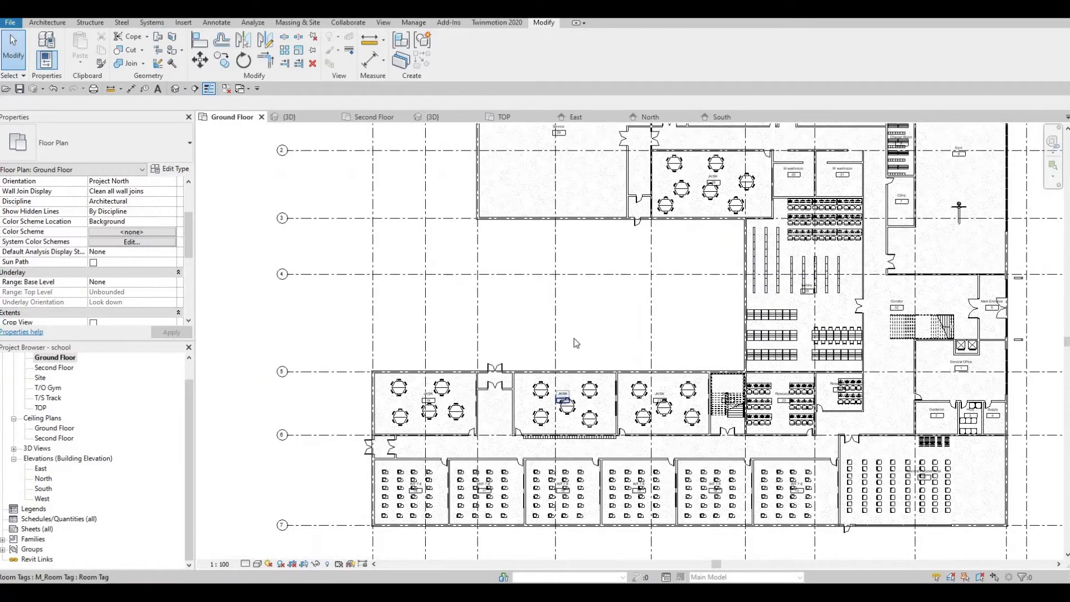
# - Draw a curtain wall about 7700 mm long along the exterior wall of classroom INT 7-8 number 18 and cut it out of that wall
pyautogui.moveTo(470, 506); pyautogui.dragTo(444, 389, button='middle')
pyautogui.scroll(5, 445, 389)
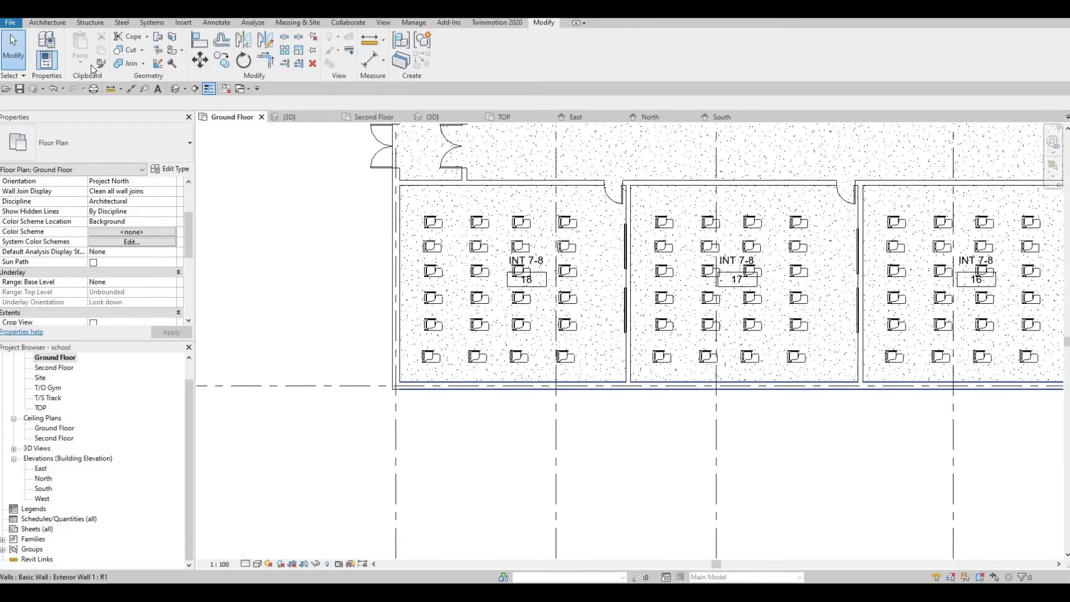
pyautogui.click(42, 24)
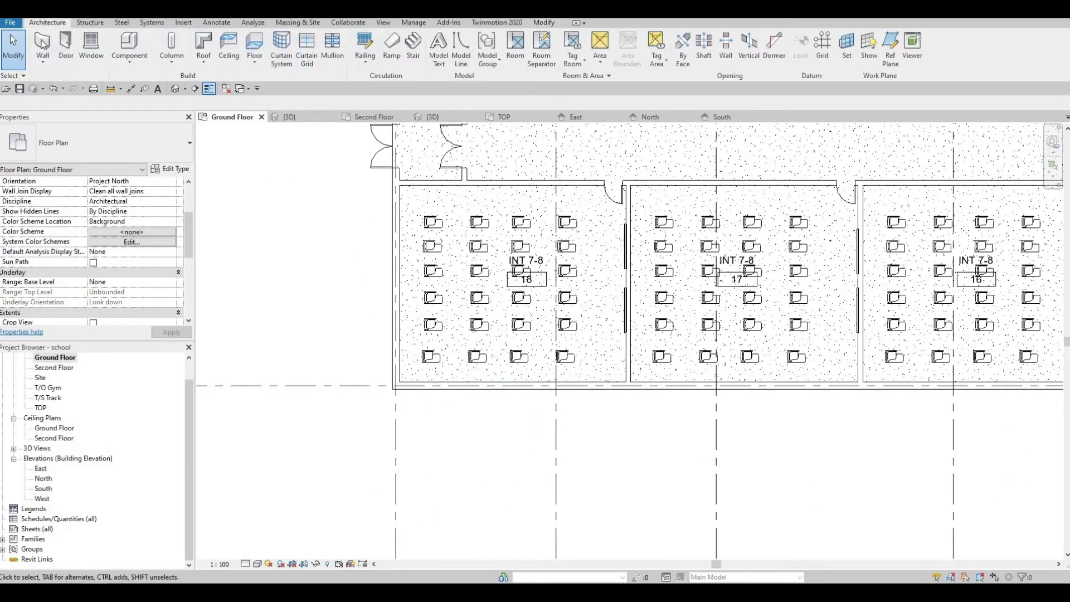
pyautogui.scroll(2, 406, 375)
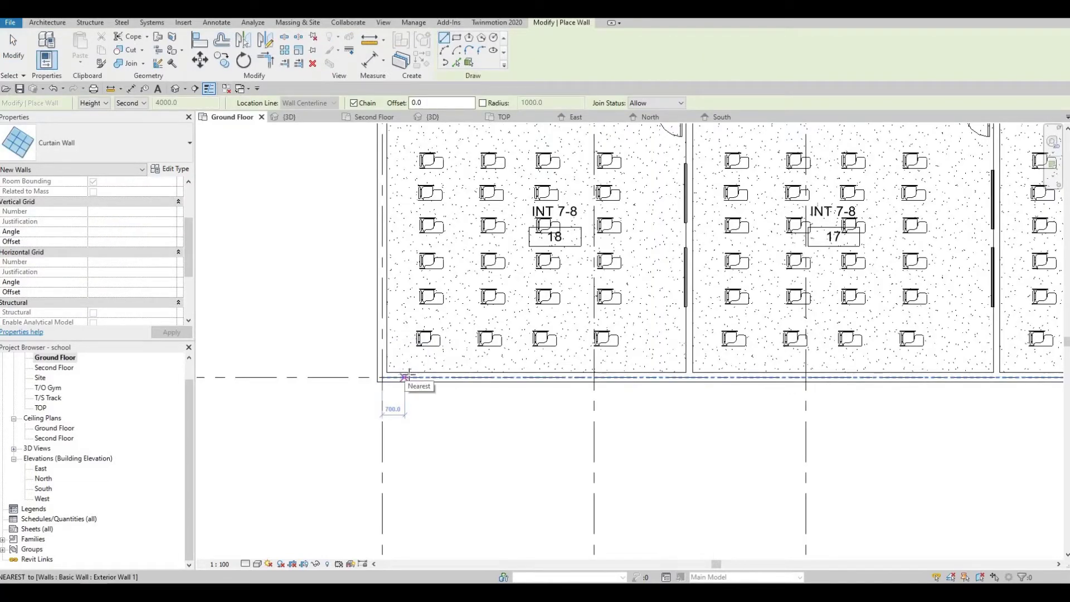
pyautogui.click(408, 378)
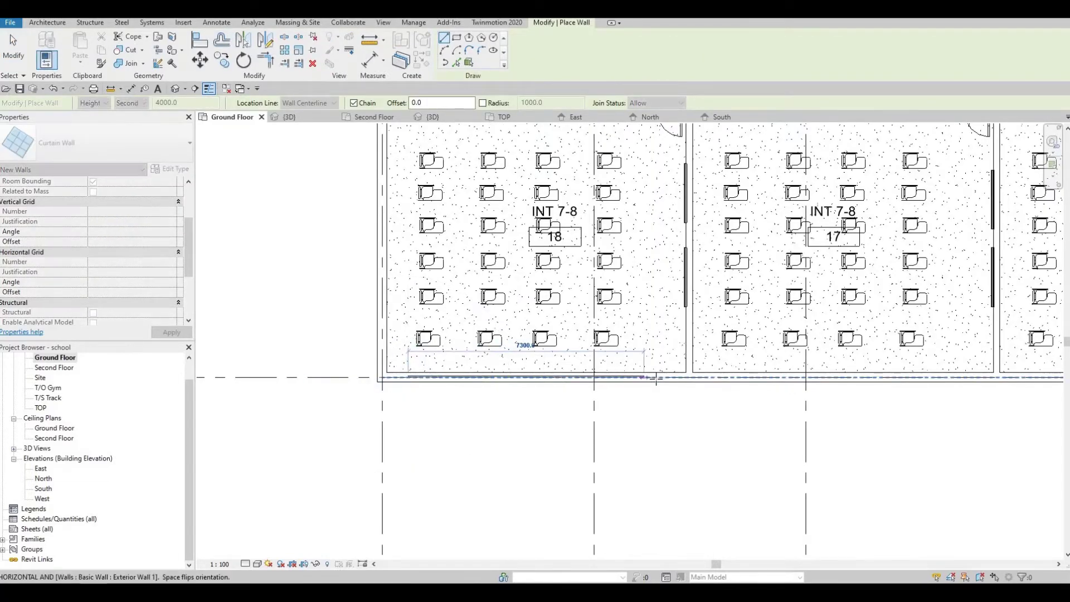
pyautogui.click(639, 398)
pyautogui.press('Escape')
pyautogui.press('Escape')
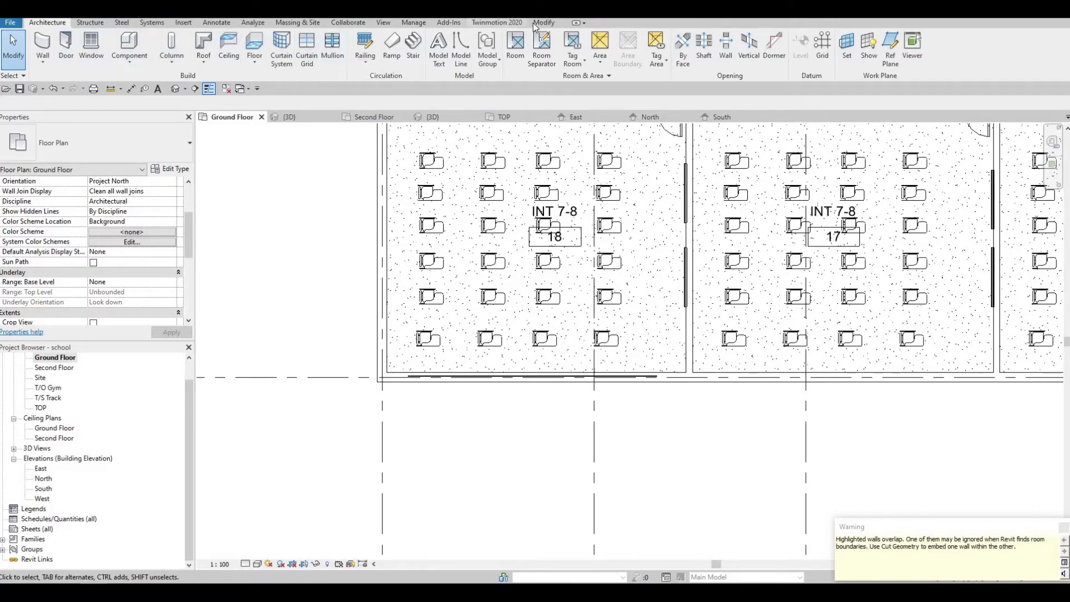
pyautogui.scroll(1, 123, 51)
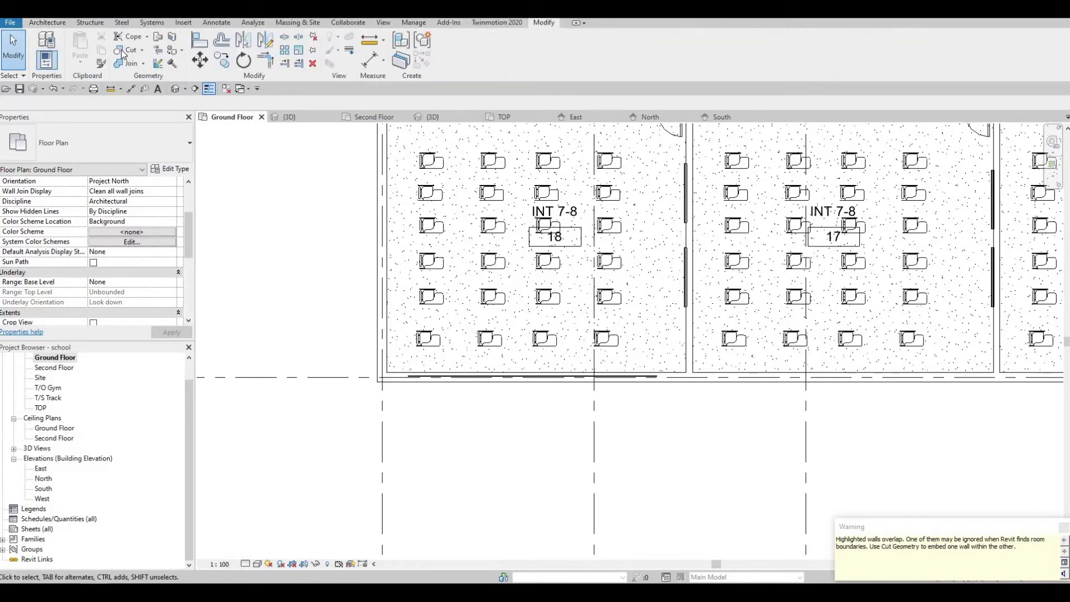
pyautogui.click(449, 376)
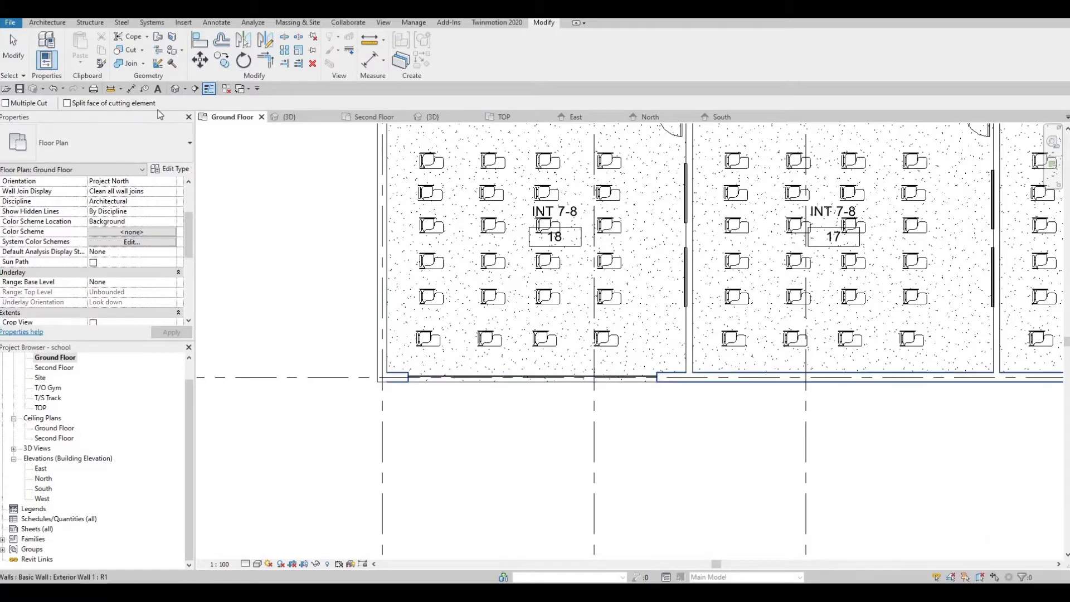
# - In the 3D view, lower the top edge of the new ground-floor curtain wall and raise its base slightly above the floor
pyautogui.click(175, 89)
pyautogui.scroll(5, 368, 296)
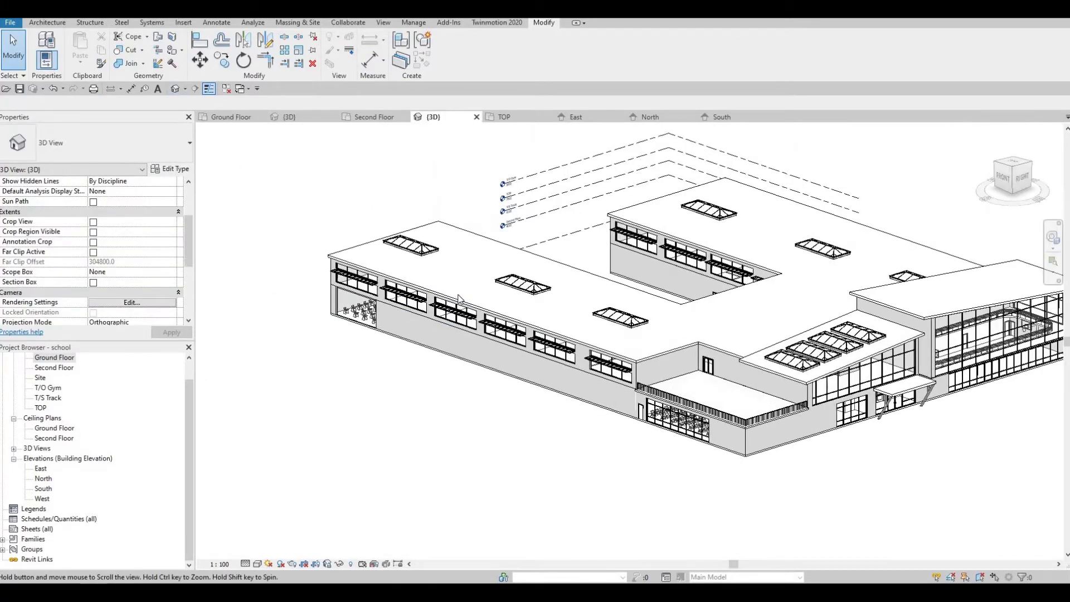
pyautogui.click(487, 291)
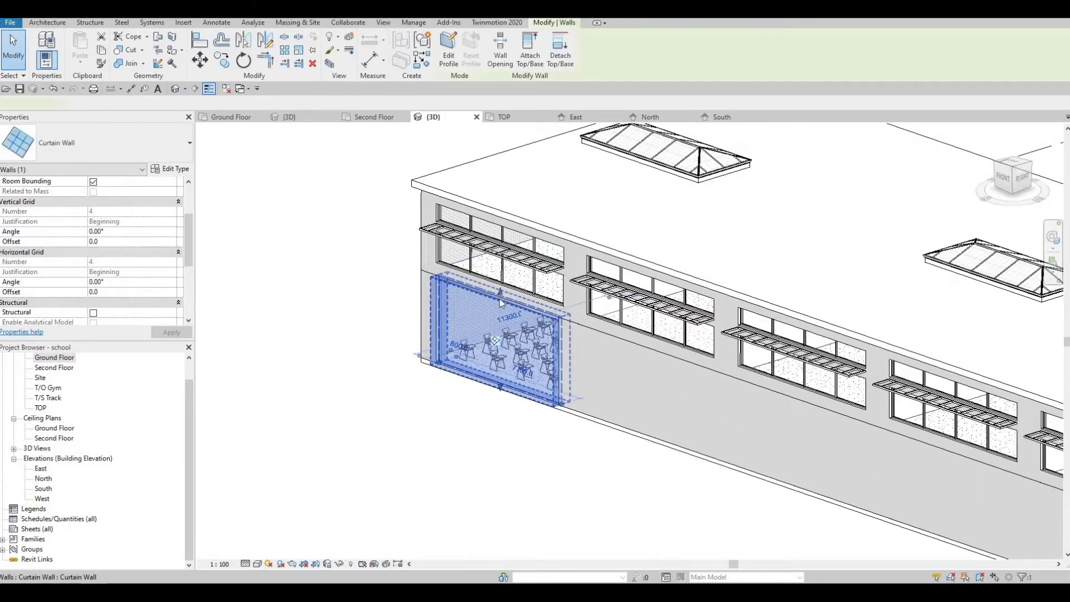
pyautogui.scroll(2, 496, 301)
pyautogui.moveTo(507, 295); pyautogui.dragTo(507, 318)
pyautogui.moveTo(515, 448); pyautogui.dragTo(523, 424, button='middle')
pyautogui.moveTo(524, 424); pyautogui.dragTo(524, 424)
pyautogui.scroll(2, 524, 423)
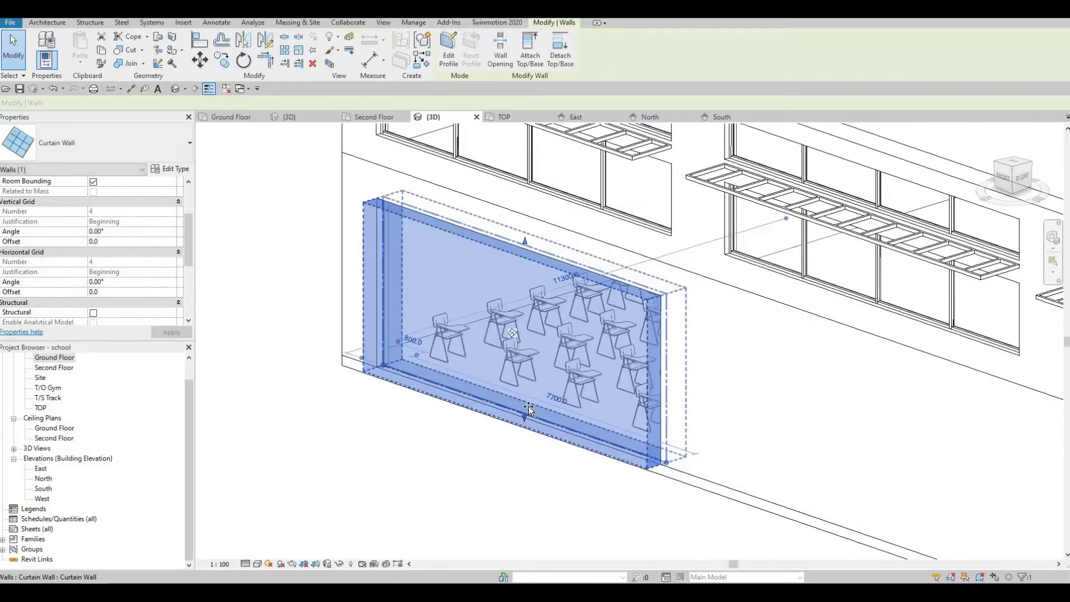
pyautogui.click(470, 440)
# - Raise the base of the ground-floor classroom curtain wall further to leave a taller strip of brick beneath it
pyautogui.keyDown('shift'); pyautogui.moveTo(535, 408); pyautogui.dragTo(525, 405, button='middle'); pyautogui.keyUp('shift')
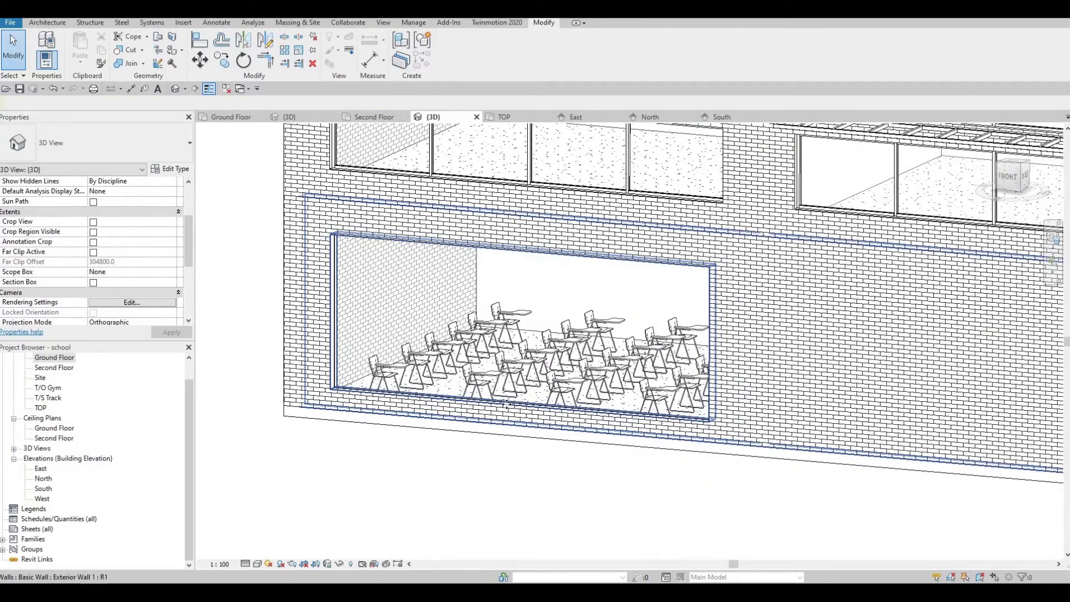
pyautogui.click(500, 422)
pyautogui.press('Escape')
pyautogui.keyDown('shift'); pyautogui.moveTo(451, 446); pyautogui.dragTo(485, 399, button='middle'); pyautogui.keyUp('shift')
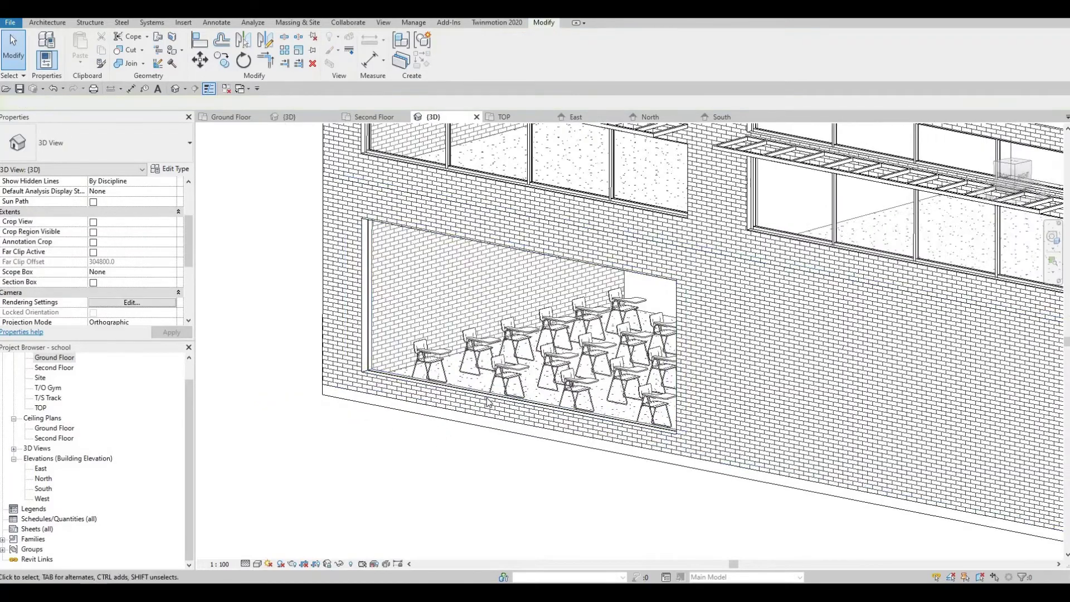
pyautogui.click(486, 399)
pyautogui.press('Escape')
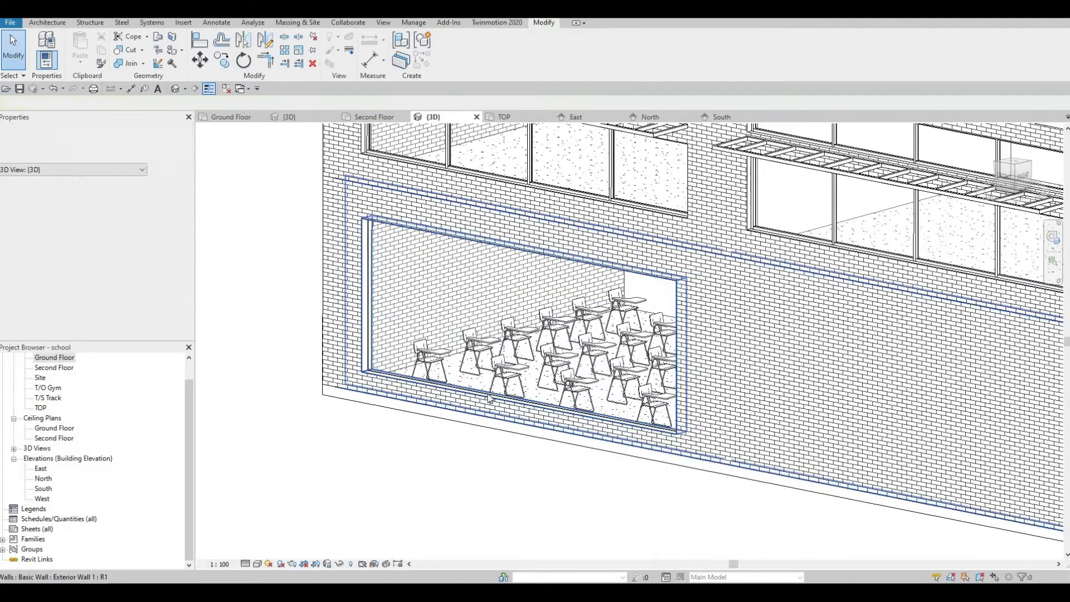
pyautogui.click(523, 401)
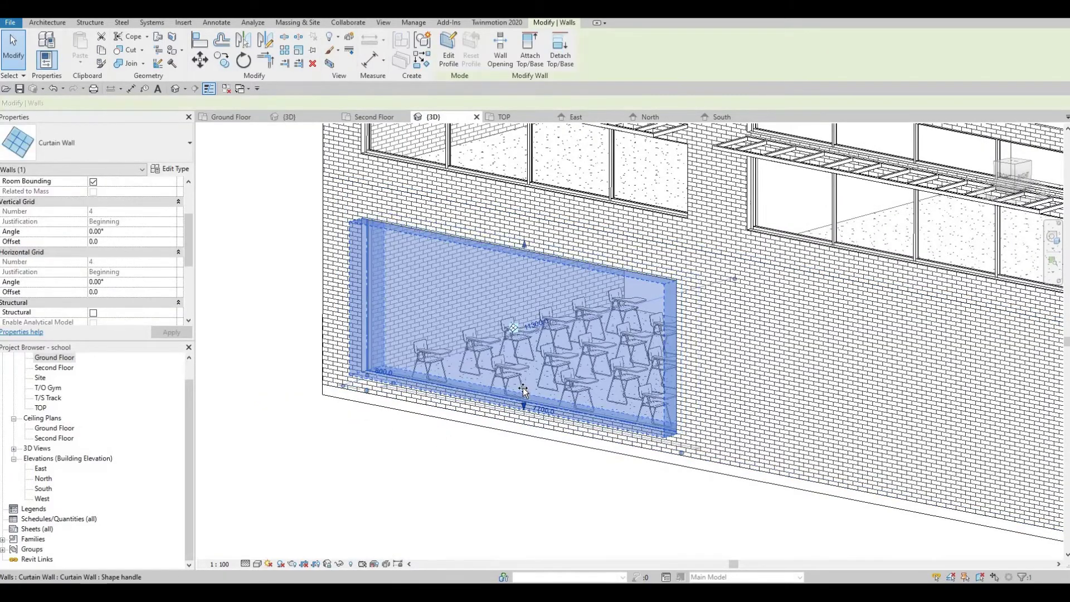
pyautogui.moveTo(524, 403); pyautogui.dragTo(524, 389)
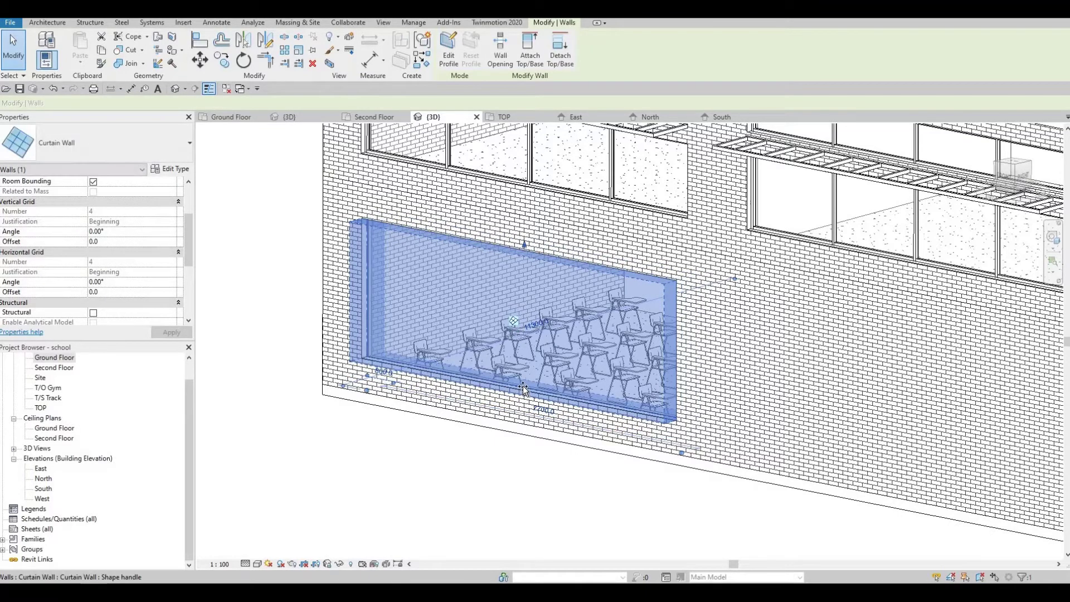
pyautogui.press('Escape')
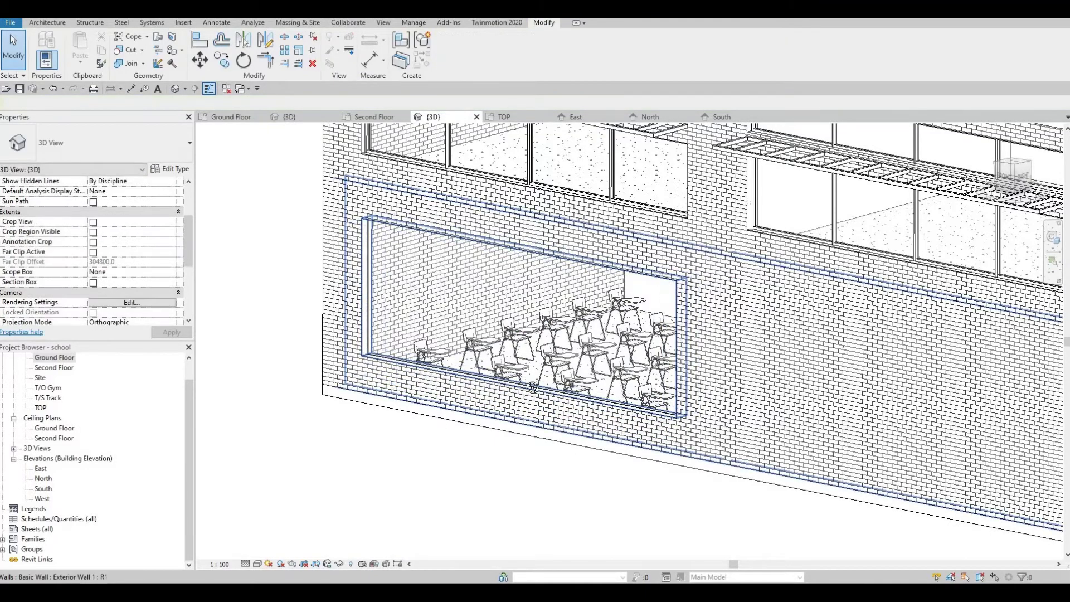
# - Raise the same curtain wall's base once more and check its sill against the exterior wall's bottom edge
pyautogui.keyDown('shift'); pyautogui.moveTo(532, 388); pyautogui.dragTo(572, 397, button='middle'); pyautogui.keyUp('shift')
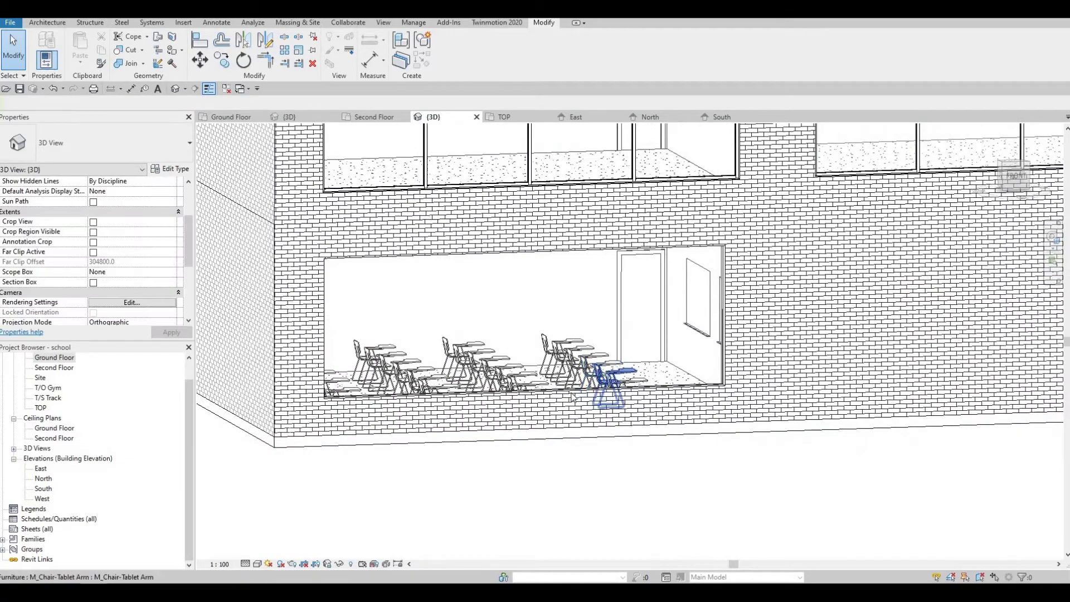
pyautogui.click(532, 393)
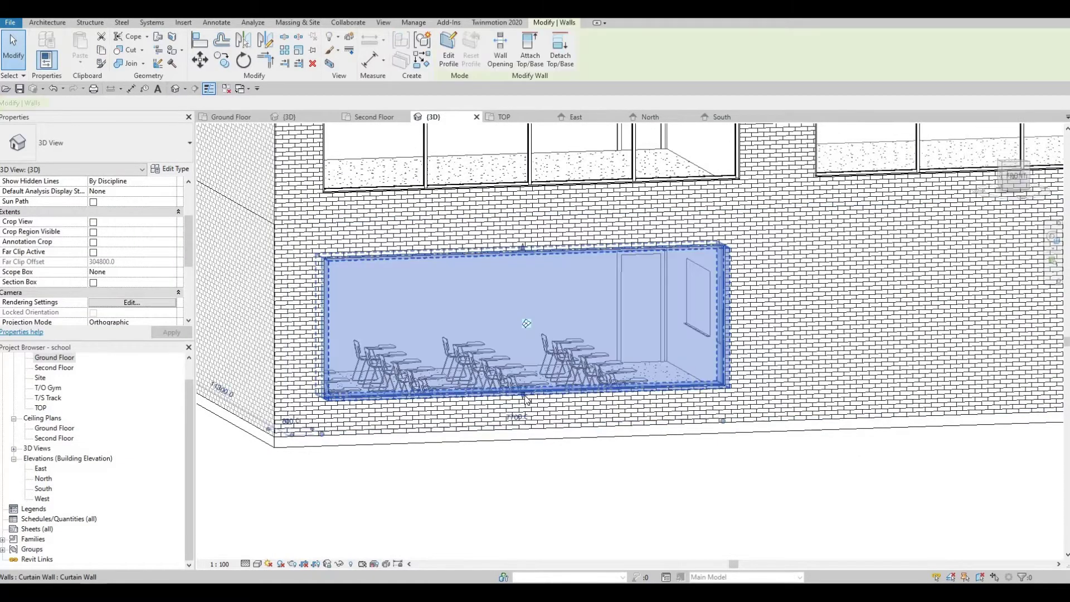
pyautogui.moveTo(524, 394); pyautogui.dragTo(523, 380)
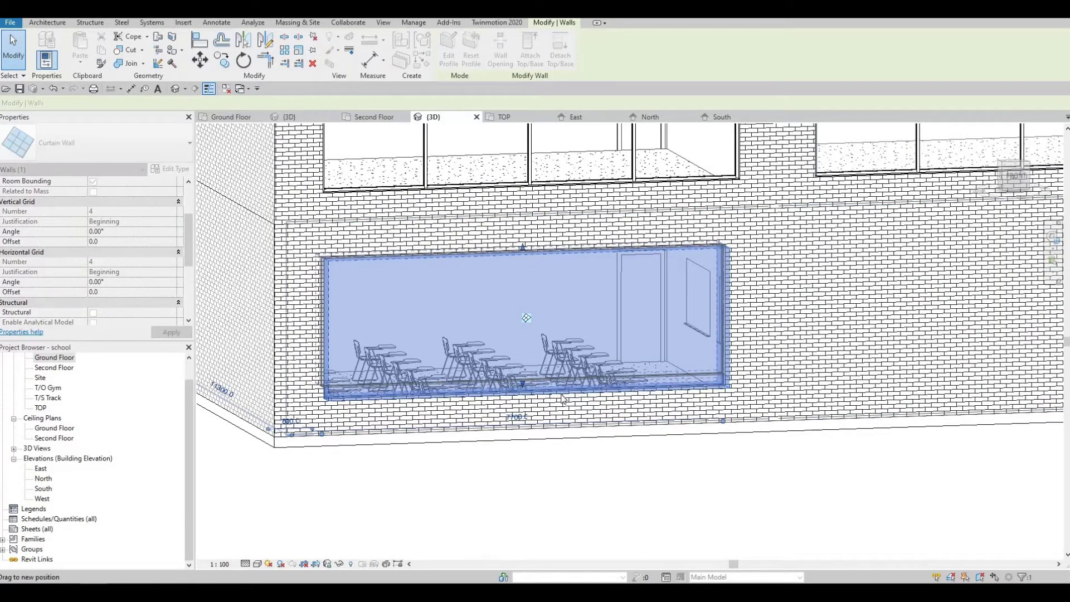
pyautogui.press('Escape')
pyautogui.keyDown('shift'); pyautogui.moveTo(508, 386); pyautogui.dragTo(518, 346, button='middle'); pyautogui.keyUp('shift')
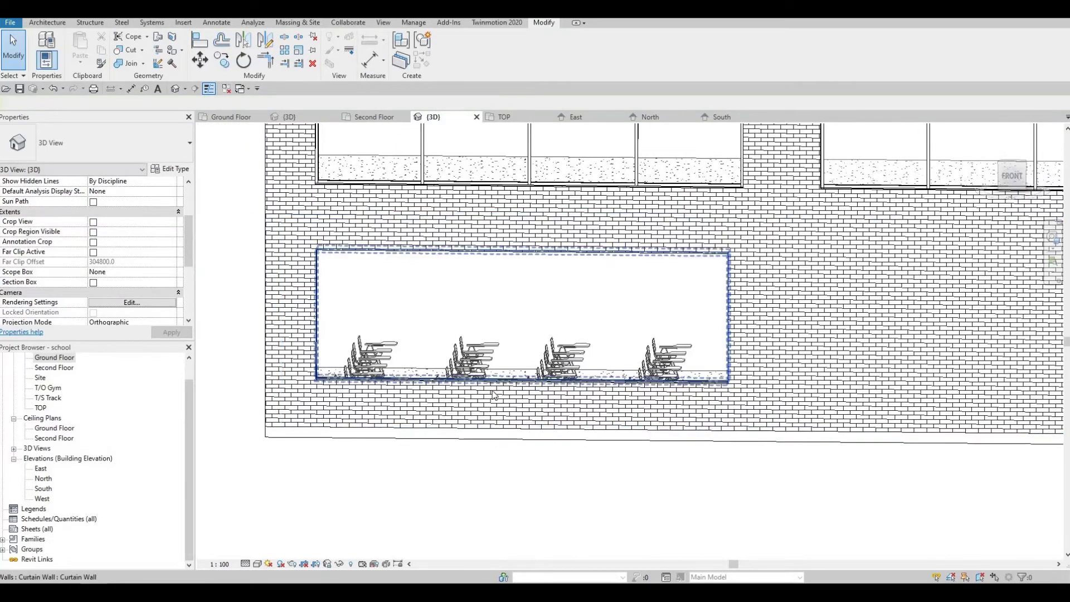
pyautogui.click(521, 318)
pyautogui.scroll(3, 303, 396)
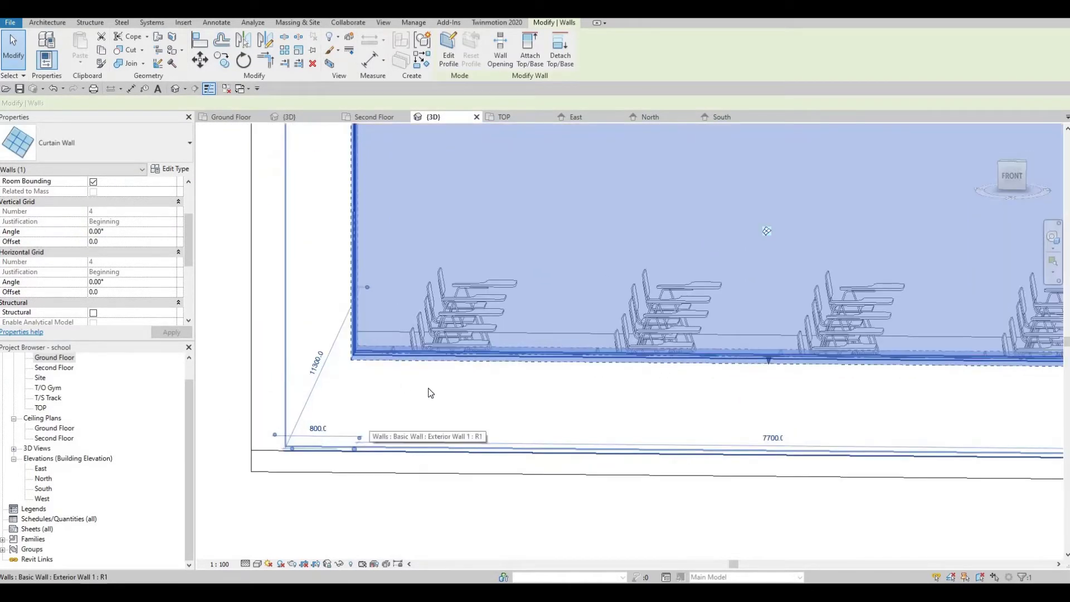
pyautogui.moveTo(532, 417); pyautogui.dragTo(454, 401, button='middle')
pyautogui.scroll(-4, 453, 401)
pyautogui.press('Escape')
pyautogui.moveTo(394, 383)
pyautogui.keyDown('shift'); pyautogui.mouseDown(button='middle')
pyautogui.moveTo(373, 385)
pyautogui.moveTo(467, 372)
pyautogui.moveTo(420, 395)
pyautogui.moveTo(582, 442)
pyautogui.moveTo(464, 394)
pyautogui.moveTo(429, 365)
pyautogui.mouseUp(button='middle'); pyautogui.keyUp('shift')
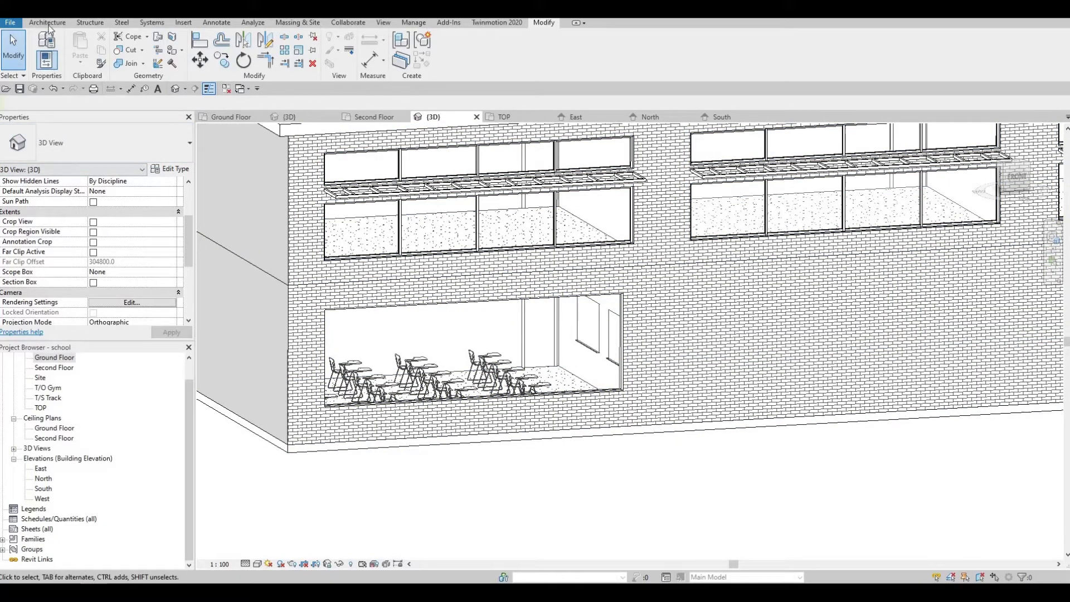
# - Place a vertical curtain grid line at the ground-floor curtain wall's midpoint, and horizontal ones 500 mm below its top edge and near its bottom
pyautogui.scroll(13, 324, 65)
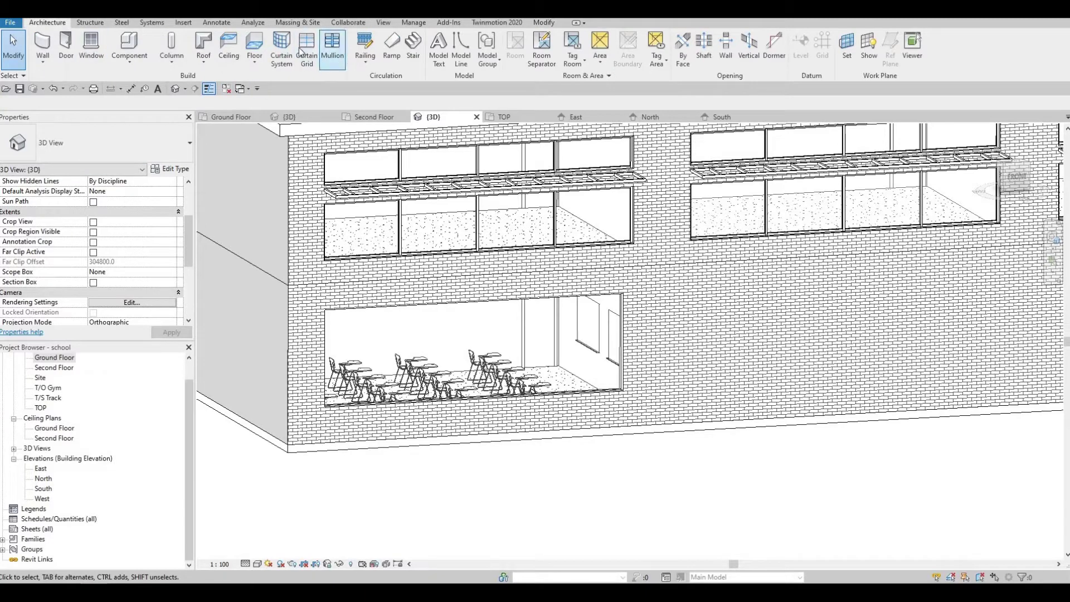
pyautogui.click(305, 51)
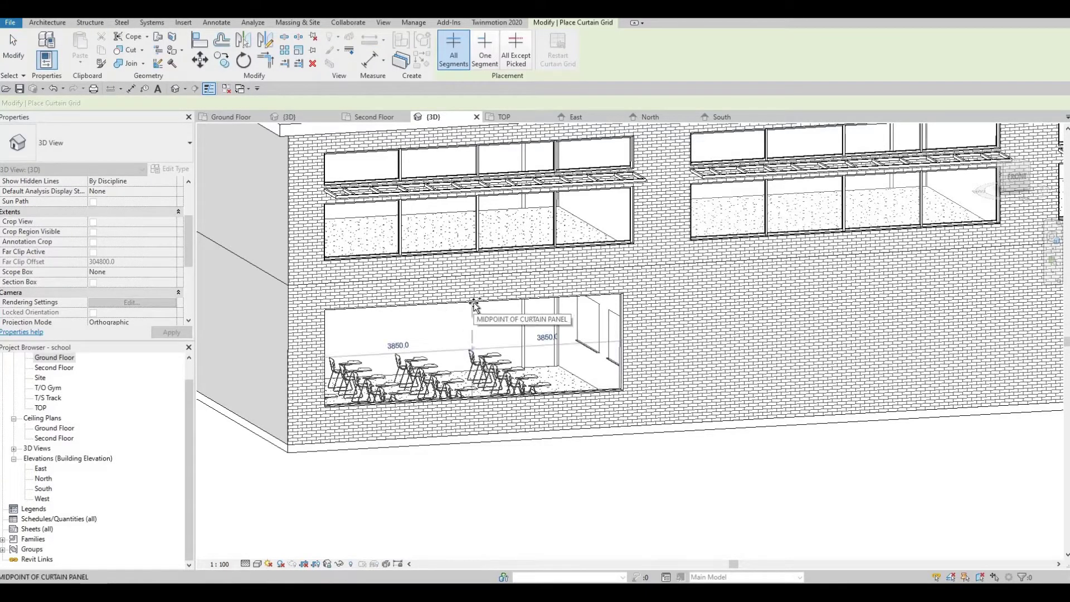
pyautogui.click(472, 334)
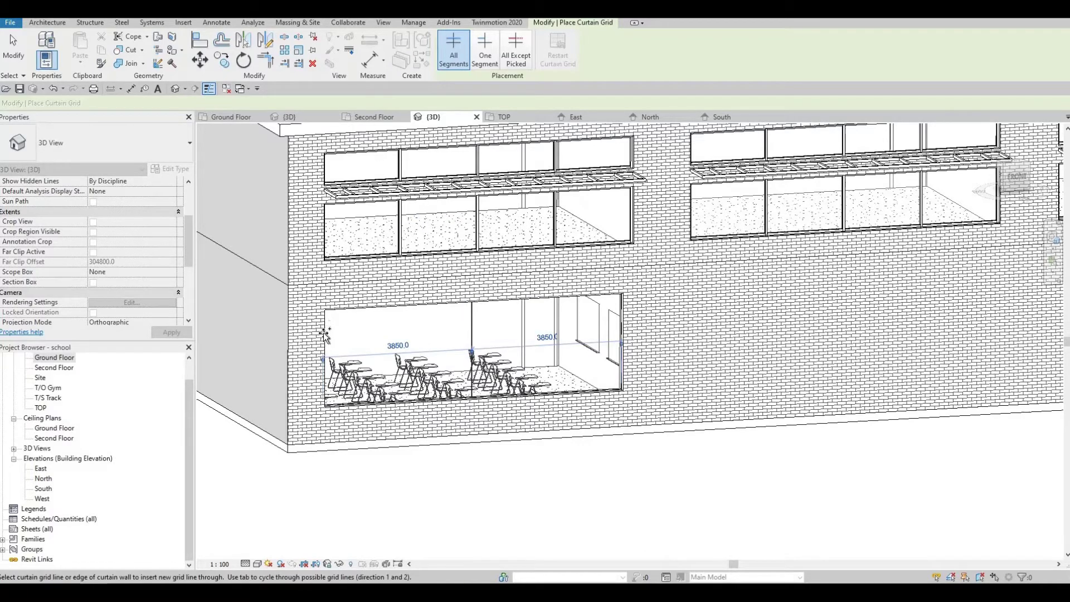
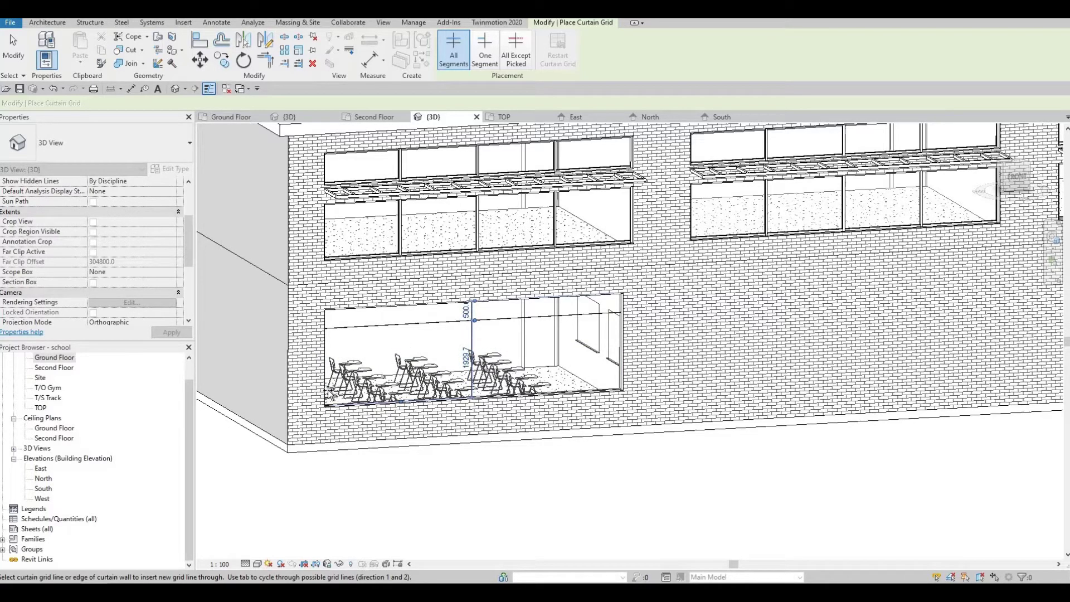
pyautogui.click(456, 412)
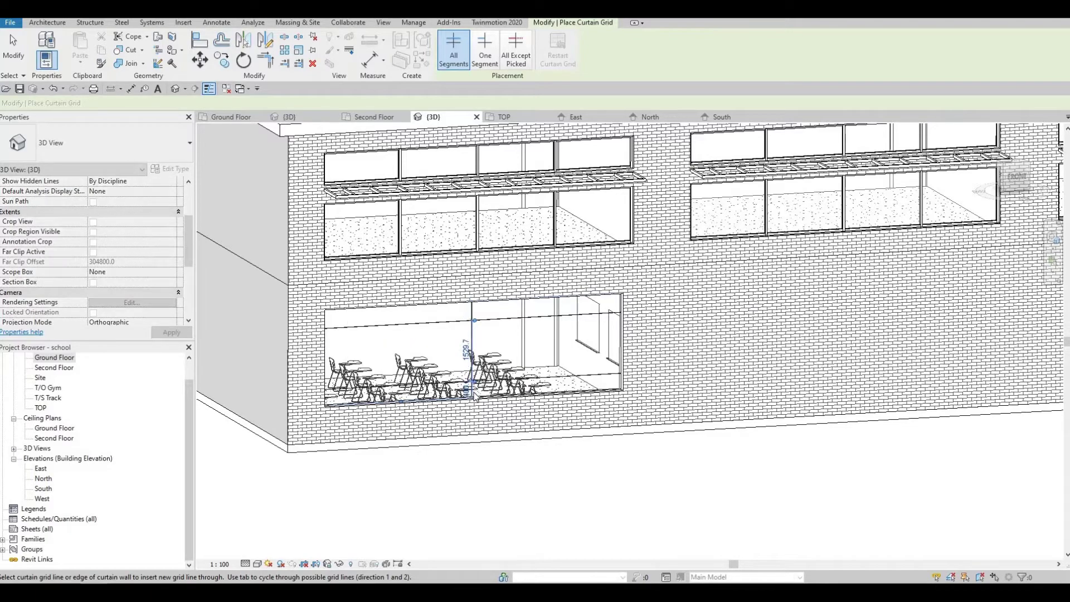
# - Adjust the lower horizontal grid line by entering a new distance from the curtain wall's bottom edge
pyautogui.scroll(3, 456, 413)
pyautogui.press('Escape')
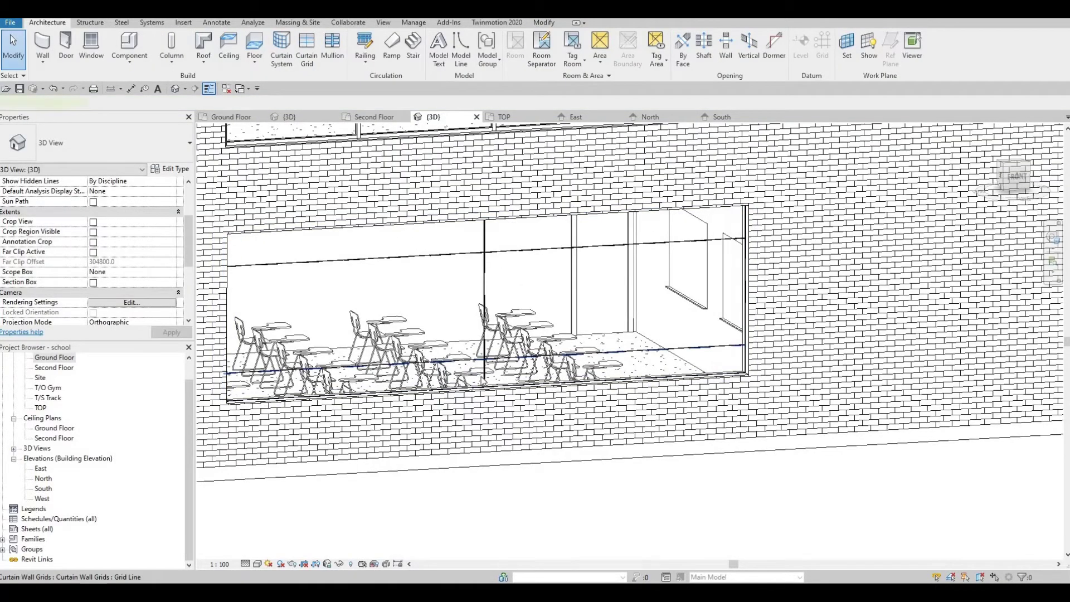
pyautogui.click(484, 375)
pyautogui.click(477, 374)
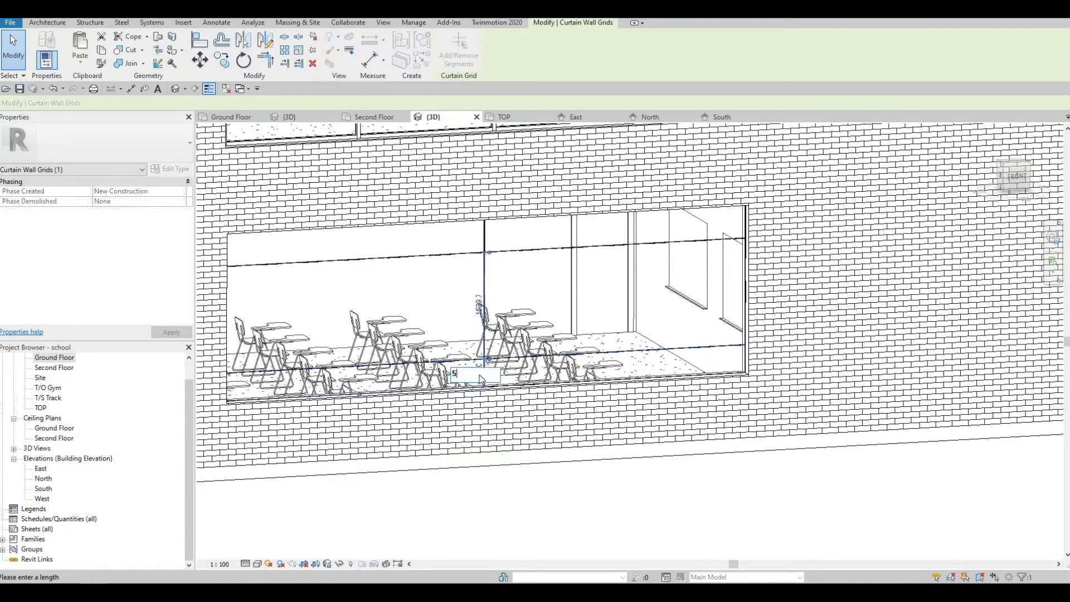
pyautogui.press('Return')
pyautogui.press('Escape')
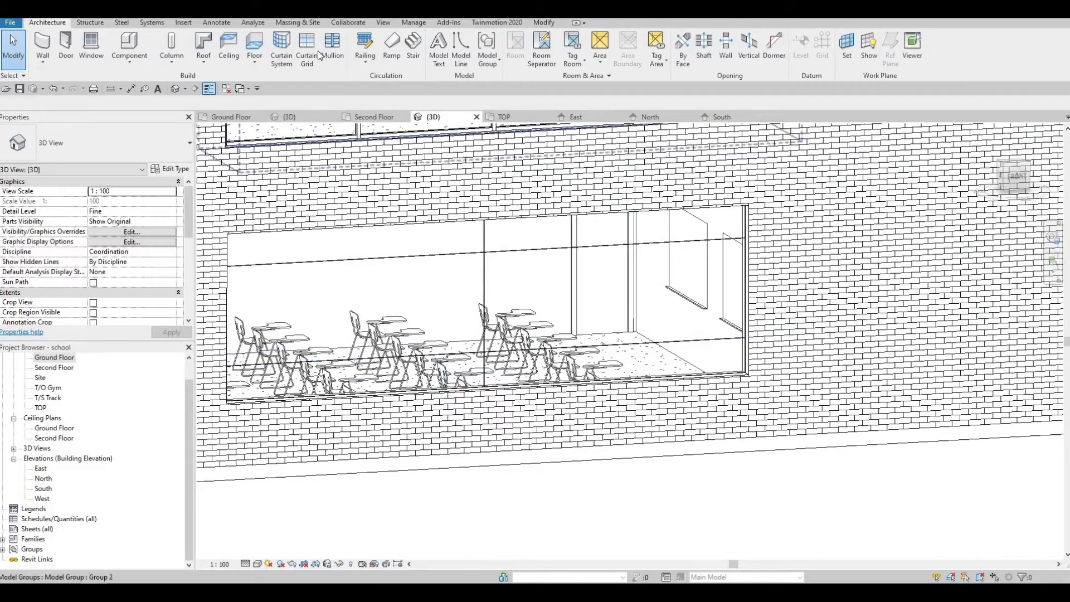
# - Add vertical curtain grid lines at the midpoint of each half, dividing the curtain wall into four 1925 mm bays
pyautogui.press('c')
pyautogui.press('g')
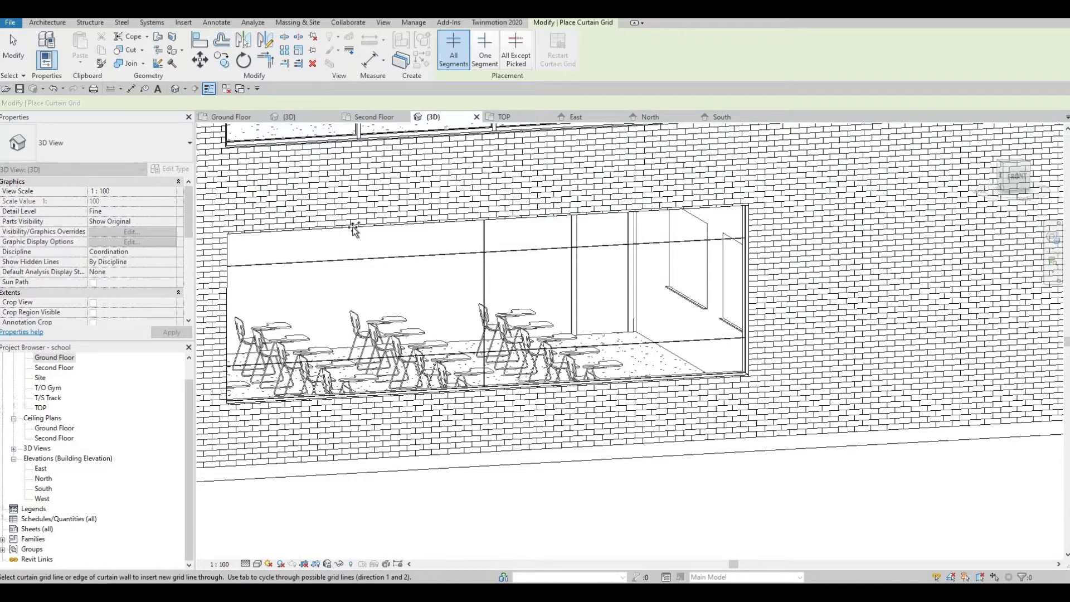
pyautogui.click(354, 228)
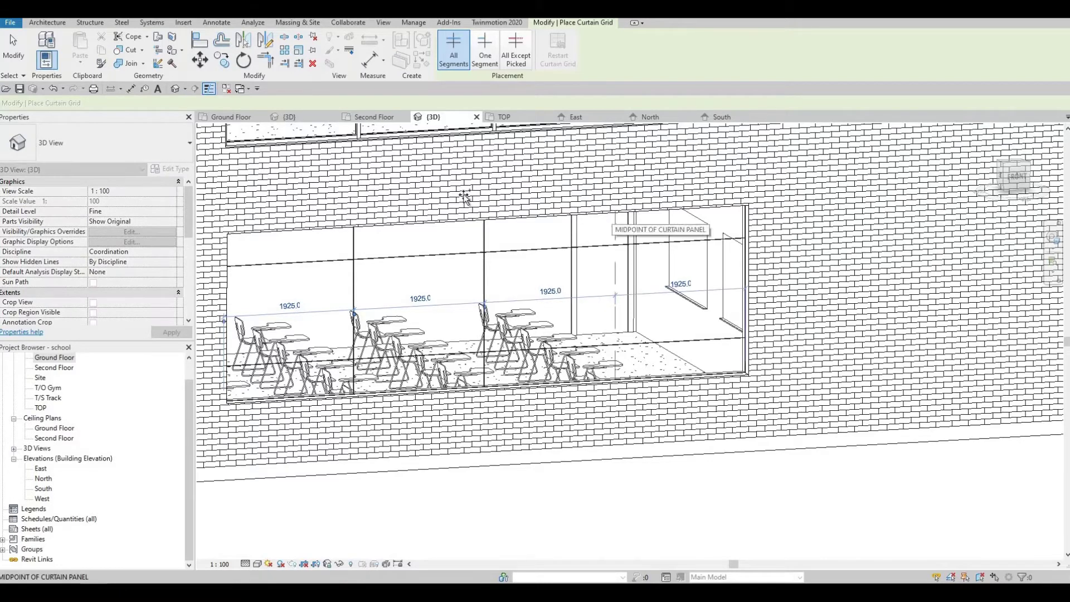
pyautogui.click(615, 223)
pyautogui.press('Escape')
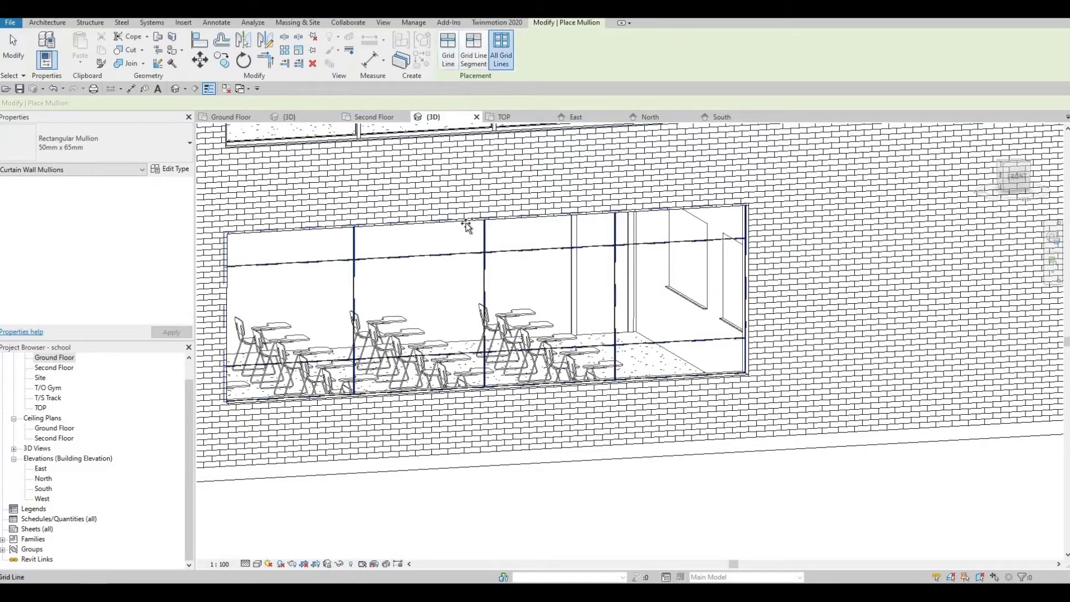
# - Add 50mm x 65mm rectangular mullions to all grid lines of the ground-floor curtain wall
pyautogui.click(464, 254)
pyautogui.scroll(-2, 457, 239)
pyautogui.press('Escape')
pyautogui.keyDown('shift'); pyautogui.moveTo(329, 319); pyautogui.dragTo(318, 302, button='middle'); pyautogui.keyUp('shift')
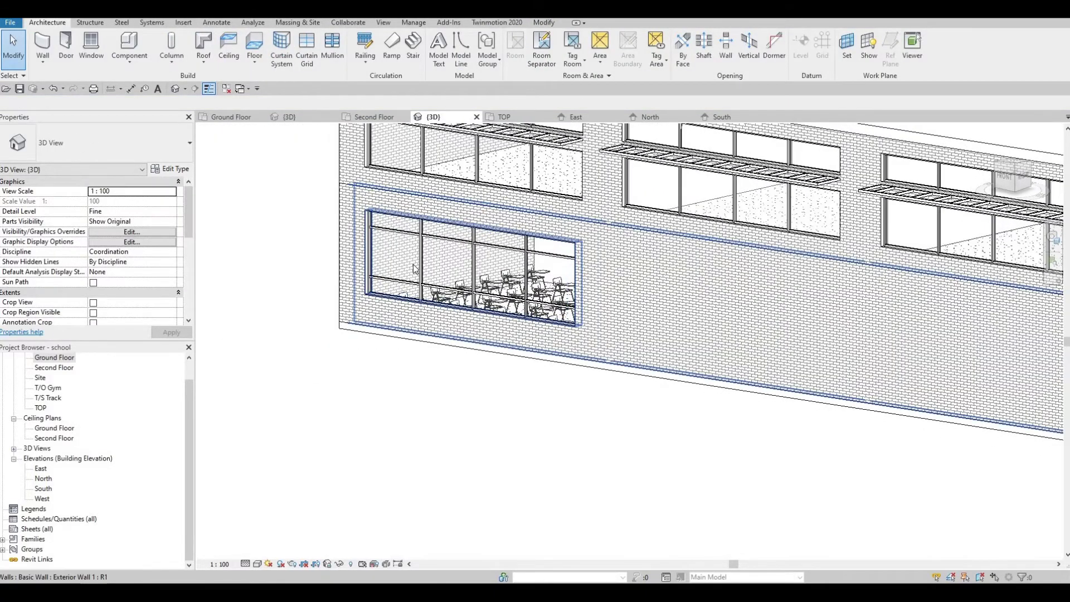
pyautogui.keyDown('shift'); pyautogui.moveTo(413, 269); pyautogui.dragTo(419, 204, button='middle'); pyautogui.keyUp('shift')
pyautogui.scroll(1, 420, 202)
pyautogui.moveTo(419, 201); pyautogui.dragTo(537, 385)
pyautogui.keyDown('shift'); pyautogui.moveTo(540, 370); pyautogui.dragTo(647, 355, button='middle'); pyautogui.keyUp('shift')
pyautogui.keyDown('shift'); pyautogui.moveTo(736, 356); pyautogui.dragTo(502, 368, button='middle'); pyautogui.keyUp('shift')
pyautogui.keyDown('shift'); pyautogui.moveTo(498, 176); pyautogui.dragTo(427, 103, button='middle'); pyautogui.keyUp('shift')
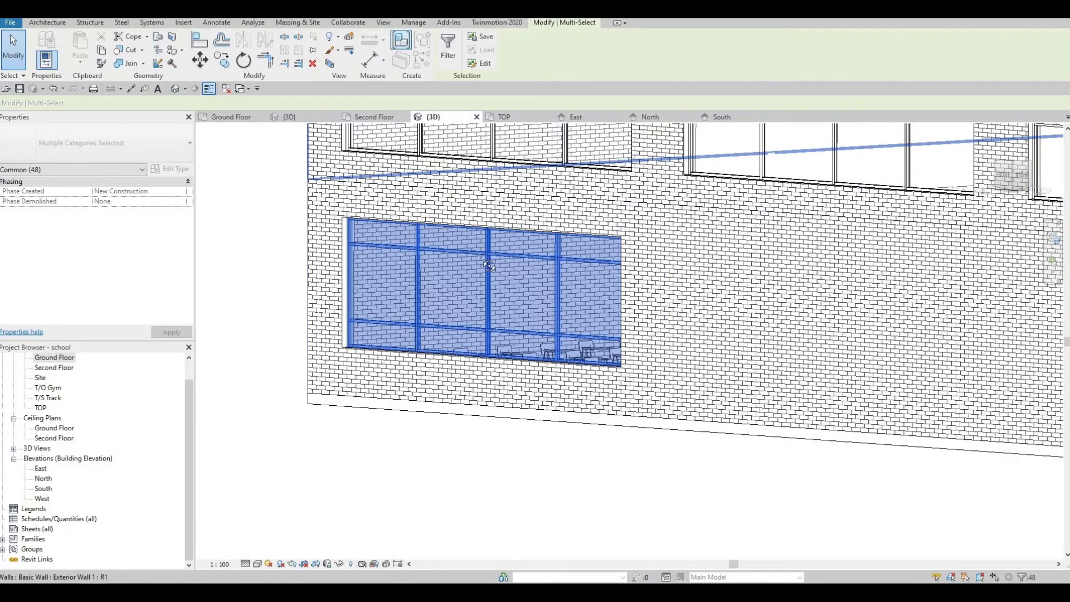
pyautogui.keyDown('shift'); pyautogui.moveTo(489, 266); pyautogui.dragTo(374, 107, button='middle'); pyautogui.keyUp('shift')
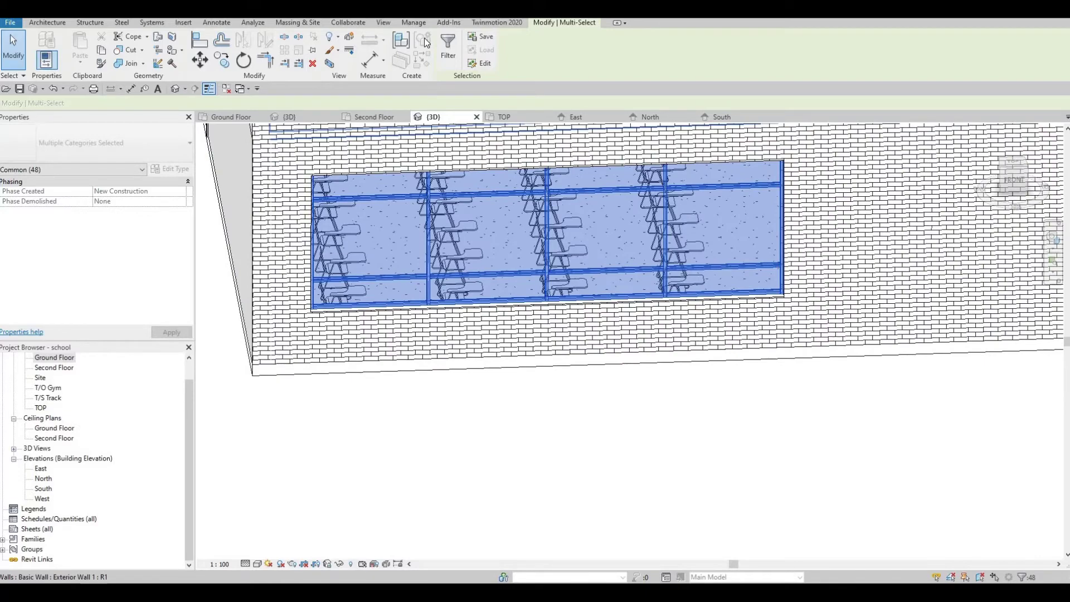
pyautogui.keyDown('shift'); pyautogui.moveTo(456, 177); pyautogui.dragTo(457, 364, button='middle'); pyautogui.keyUp('shift')
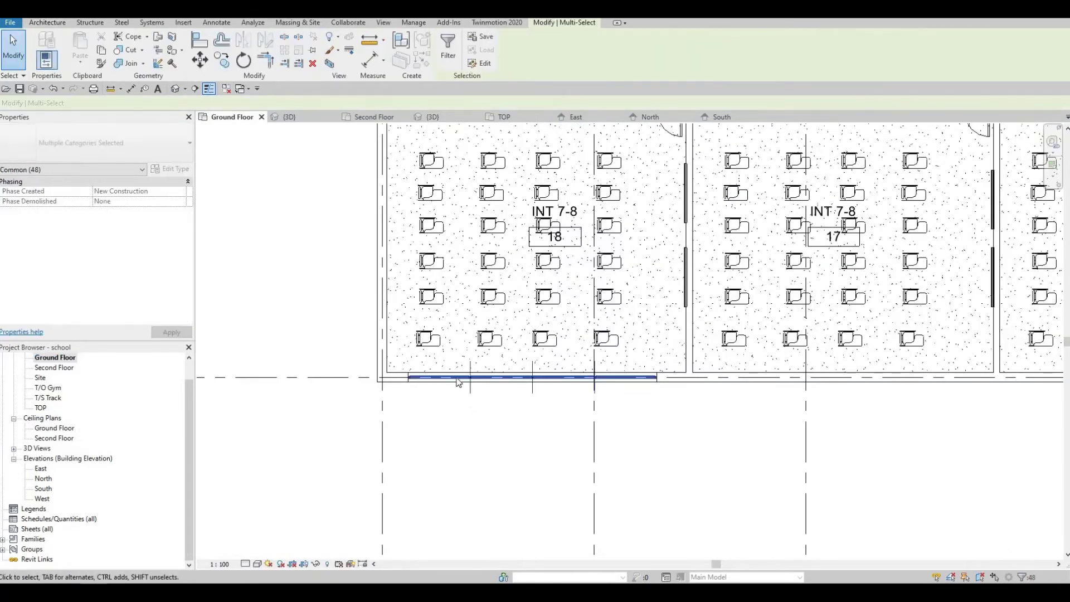
pyautogui.scroll(2, 458, 382)
pyautogui.press('Escape')
pyautogui.moveTo(356, 328); pyautogui.dragTo(746, 395)
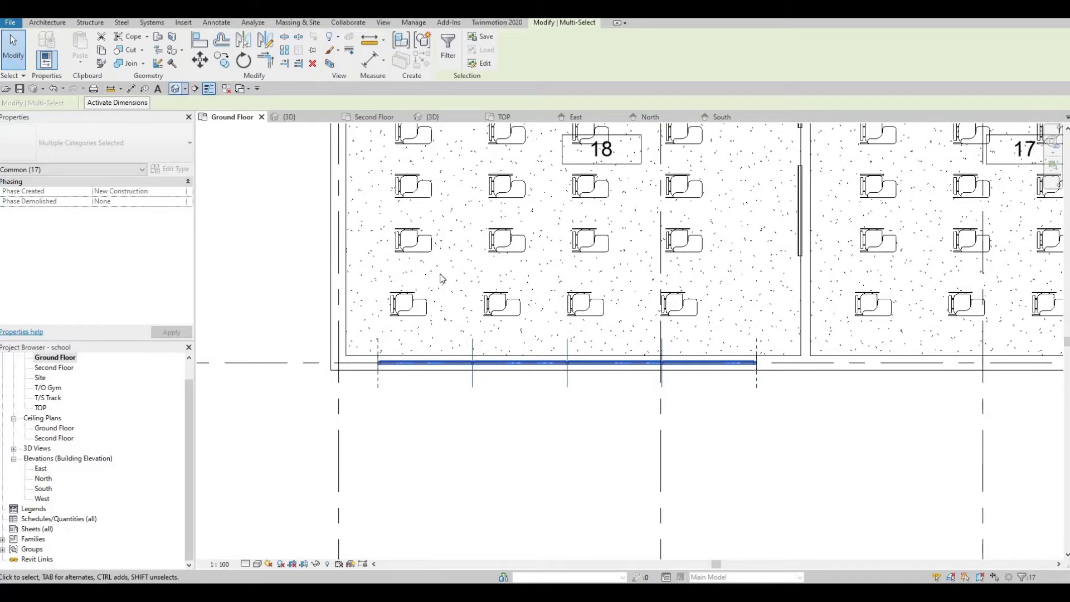
pyautogui.keyDown('shift'); pyautogui.moveTo(462, 304); pyautogui.dragTo(463, 305, button='middle'); pyautogui.keyUp('shift')
pyautogui.keyDown('shift'); pyautogui.moveTo(299, 341); pyautogui.dragTo(502, 290, button='middle'); pyautogui.keyUp('shift')
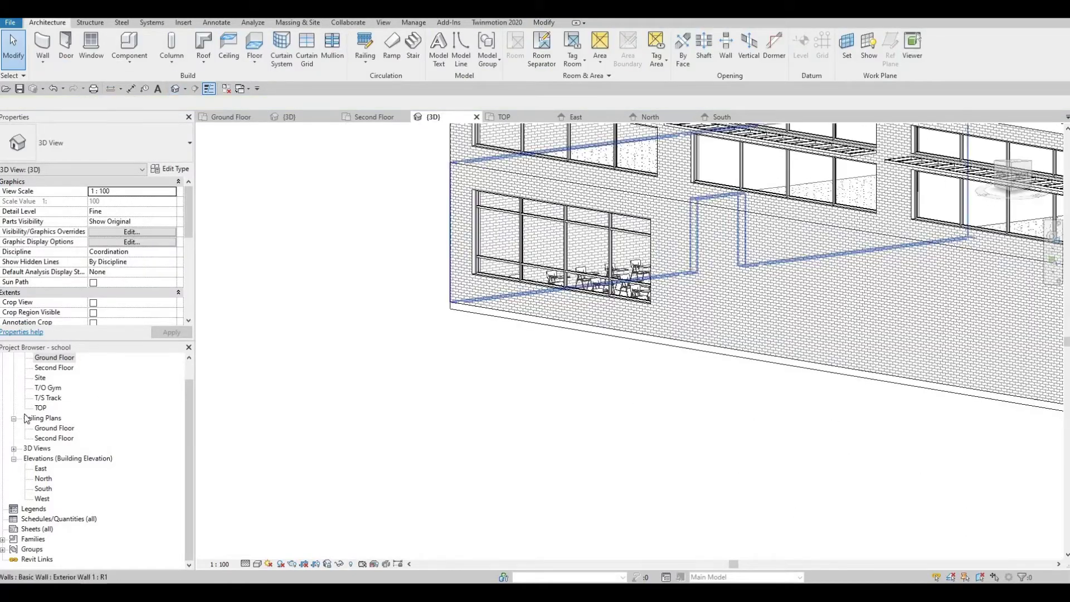
# - In the Ground Floor plan, group classroom 18's curtain wall with its grid lines and mullions as a model group
pyautogui.doubleClick(55, 357)
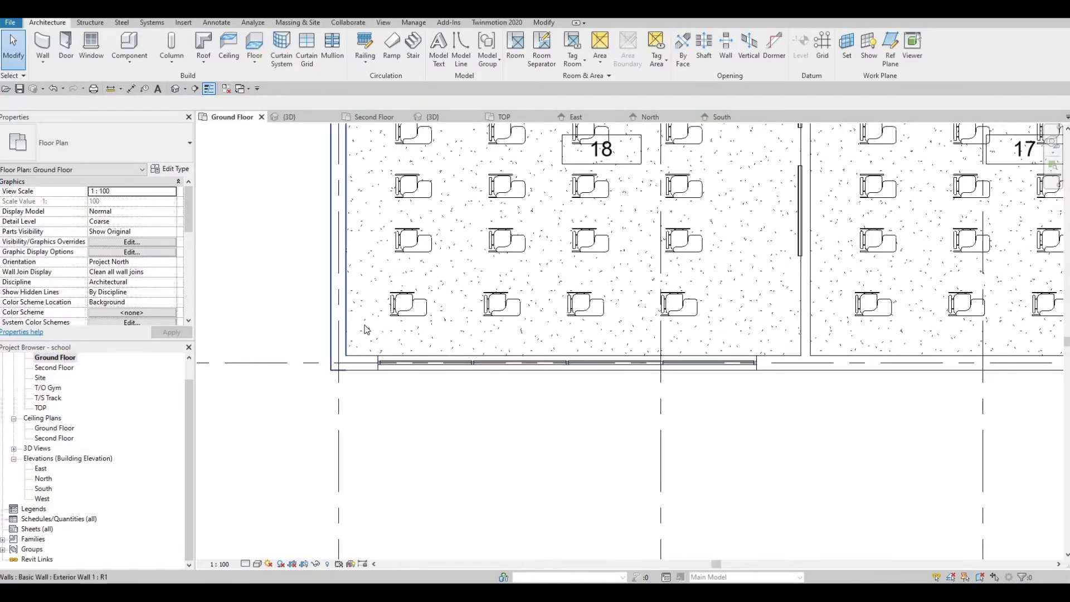
pyautogui.moveTo(363, 323); pyautogui.dragTo(801, 437)
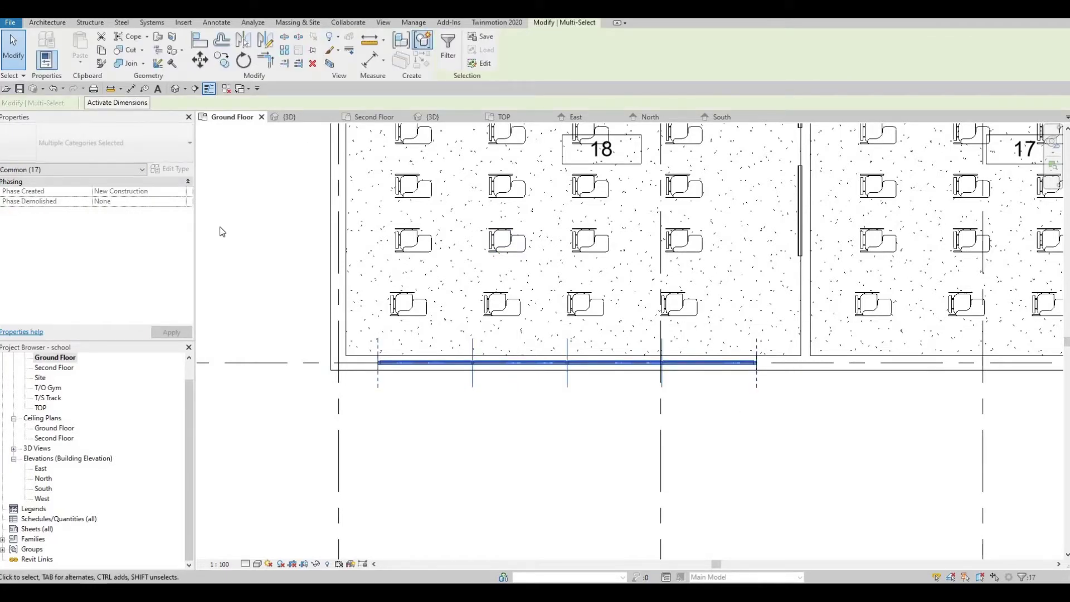
pyautogui.press('g')
pyautogui.press('p')
pyautogui.press('Return')
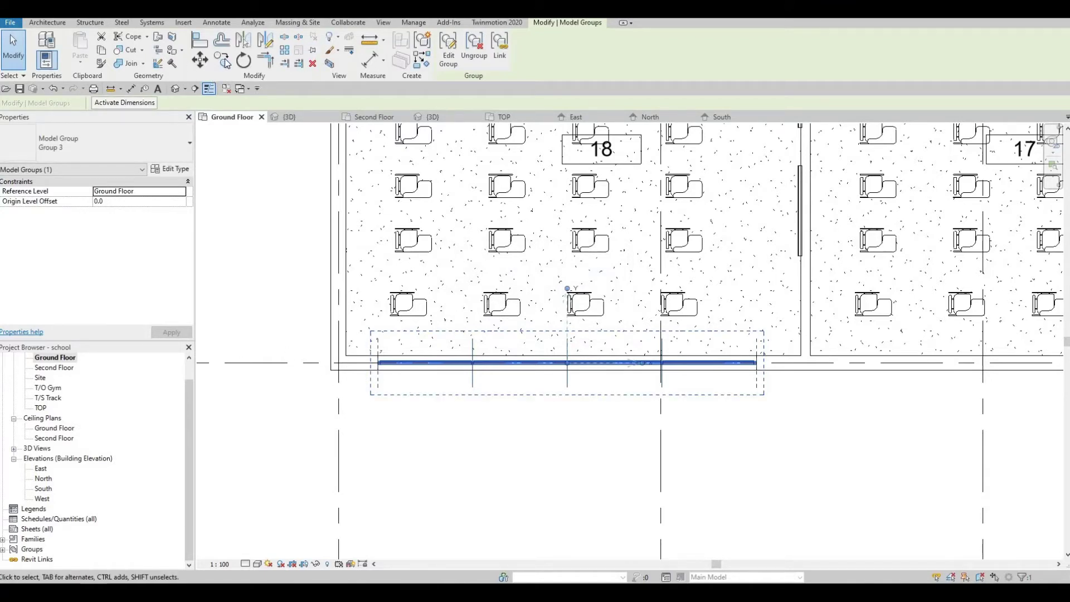
# - Copy the window group from classroom 18 to classroom 17, using the rooms' matching inner wall corners as reference points
pyautogui.press('c')
pyautogui.press('o')
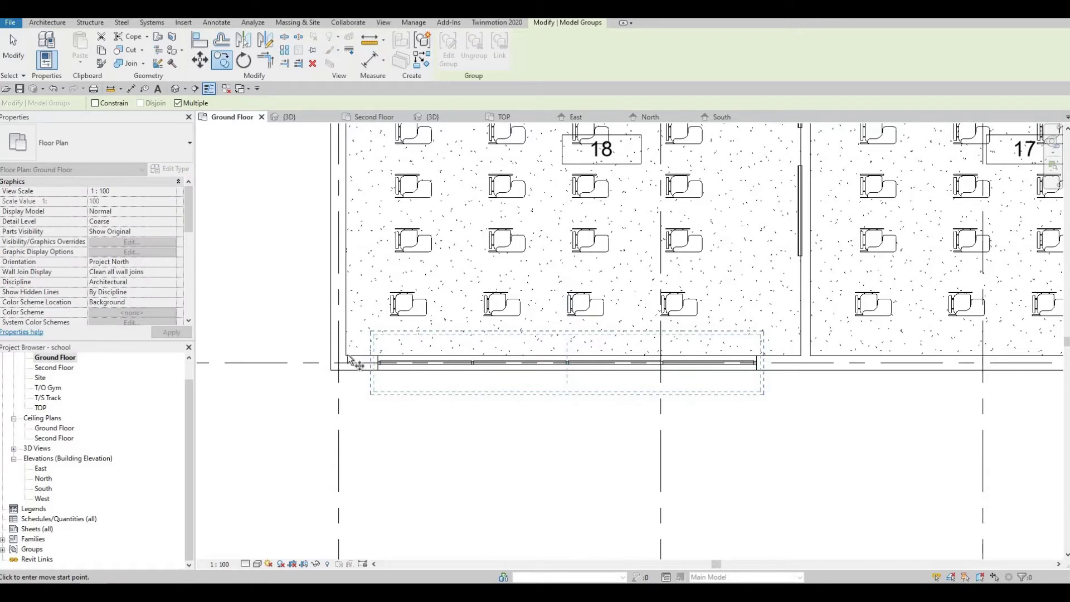
pyautogui.click(352, 356)
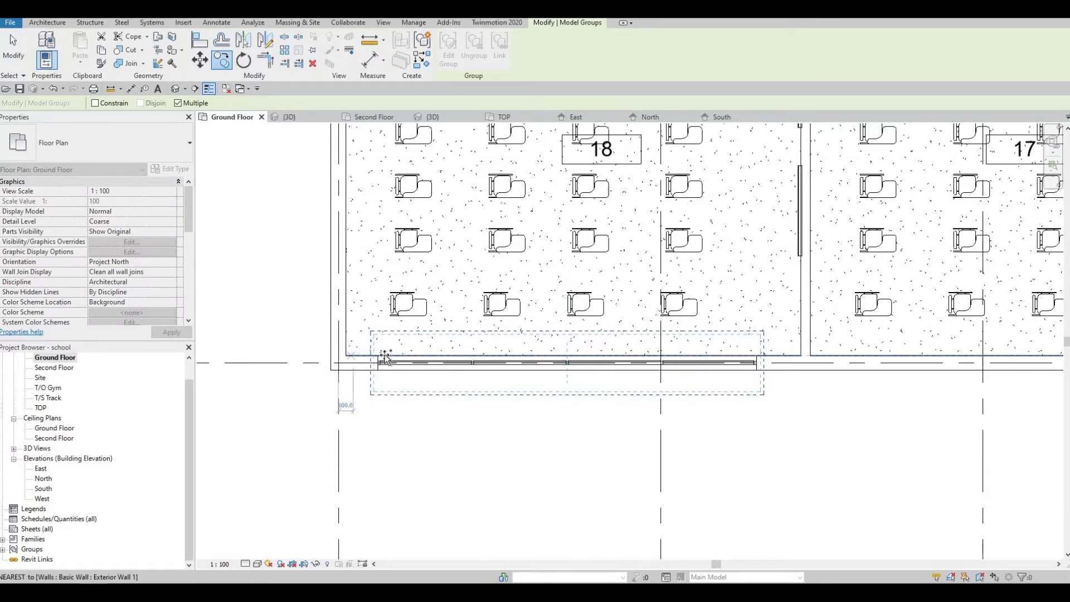
pyautogui.click(811, 355)
pyautogui.moveTo(892, 399); pyautogui.dragTo(475, 342, button='middle')
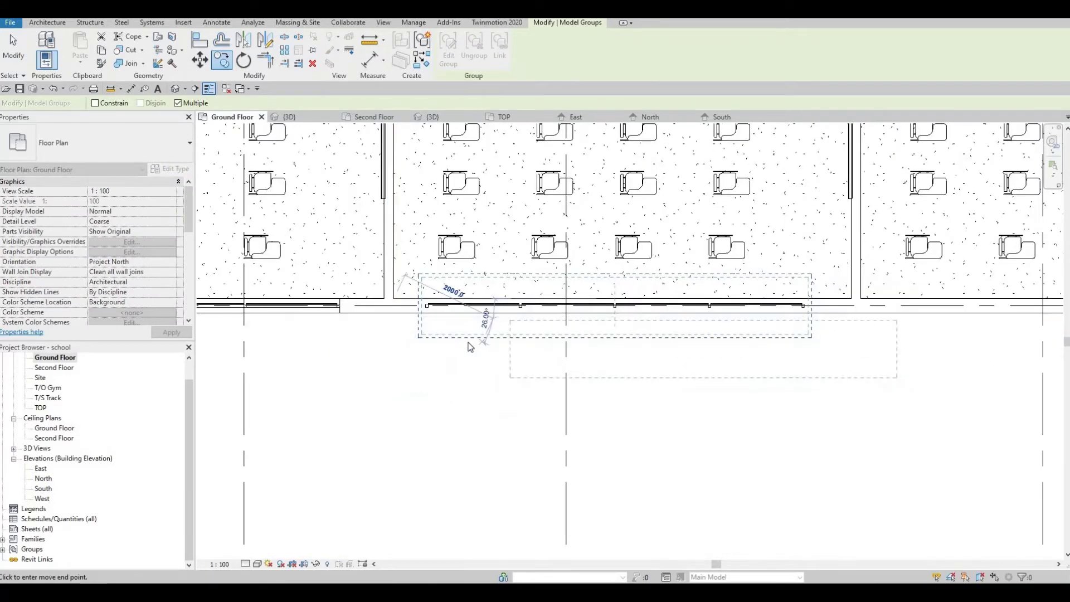
pyautogui.press('Escape')
pyautogui.press('Escape')
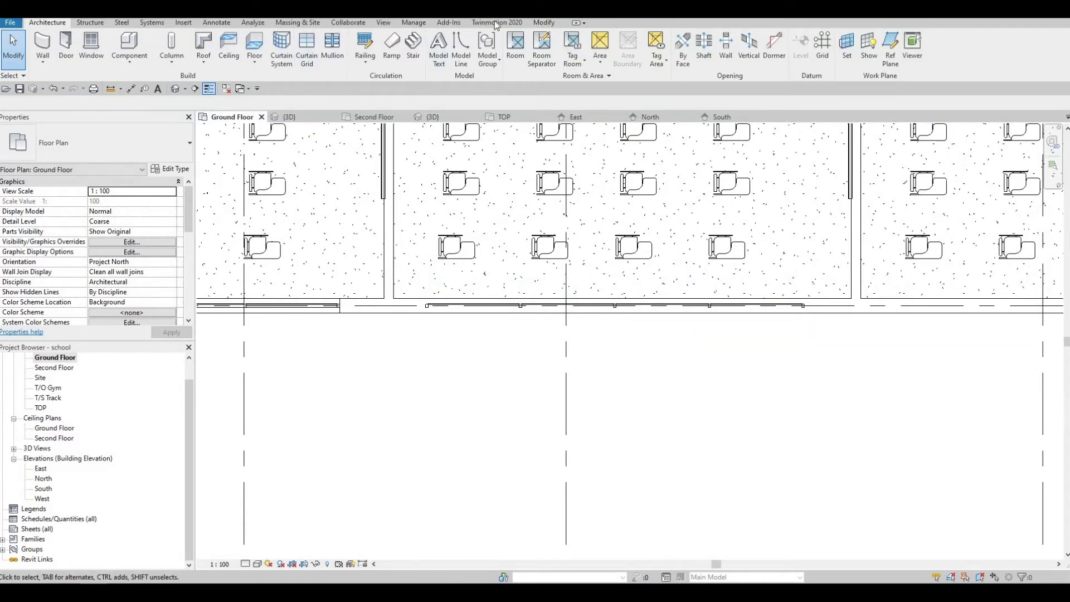
# - Cut classroom 17's copied curtain wall out of the exterior wall and check the opening in the 3D view
pyautogui.click(135, 49)
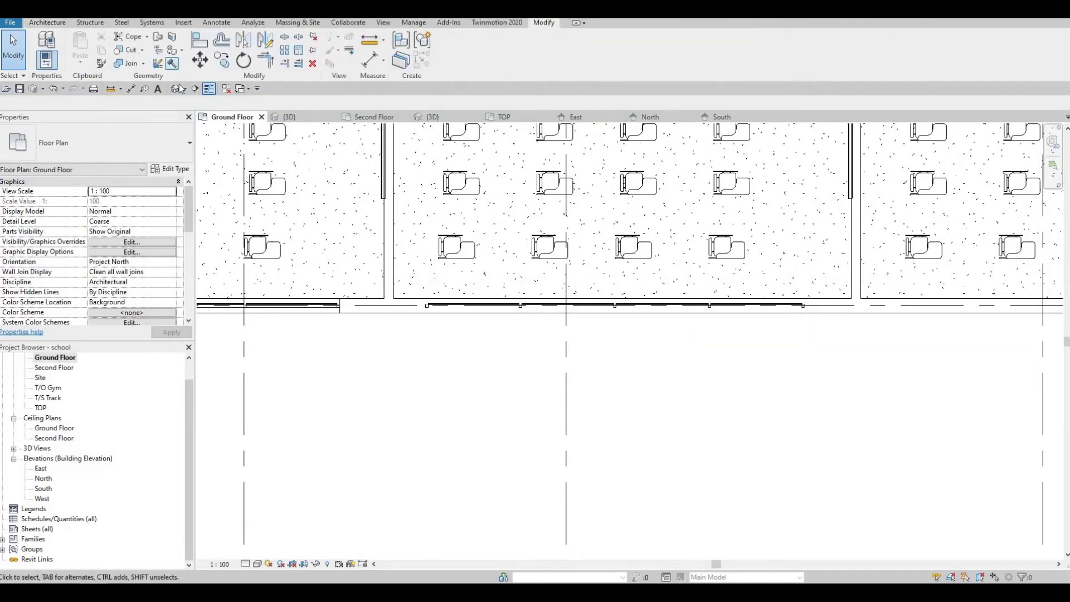
pyautogui.click(435, 313)
pyautogui.click(428, 306)
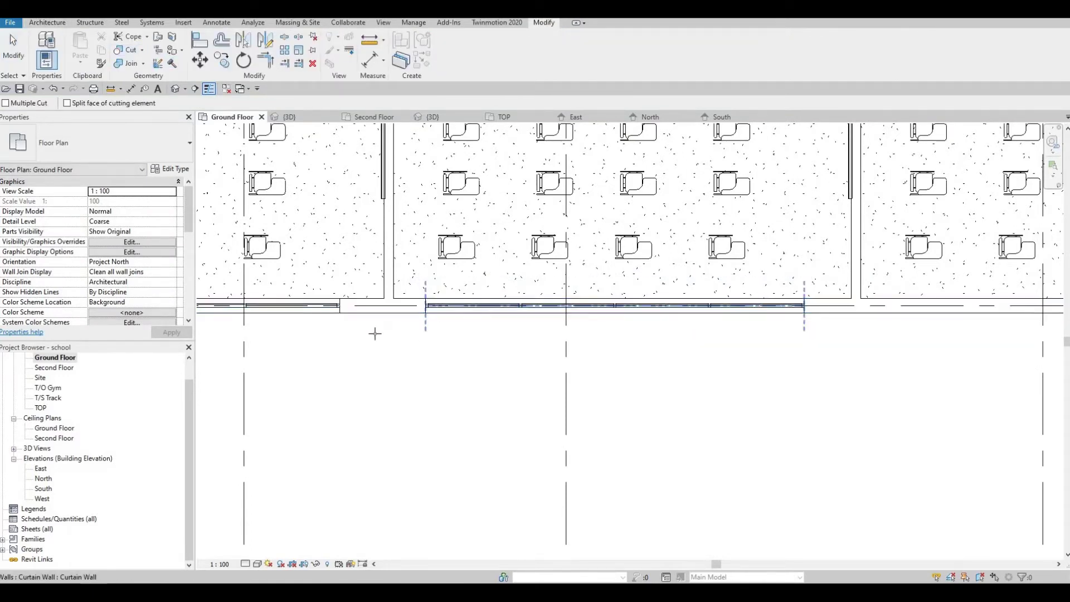
pyautogui.click(175, 89)
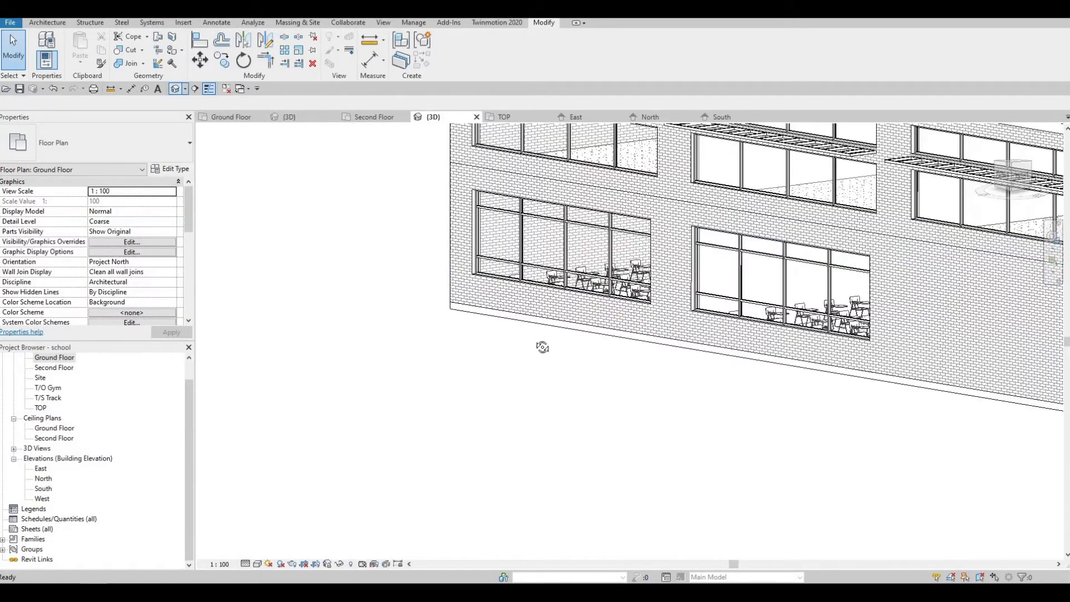
pyautogui.keyDown('shift'); pyautogui.moveTo(584, 378); pyautogui.dragTo(452, 370, button='middle'); pyautogui.keyUp('shift')
pyautogui.scroll(-2, 454, 374)
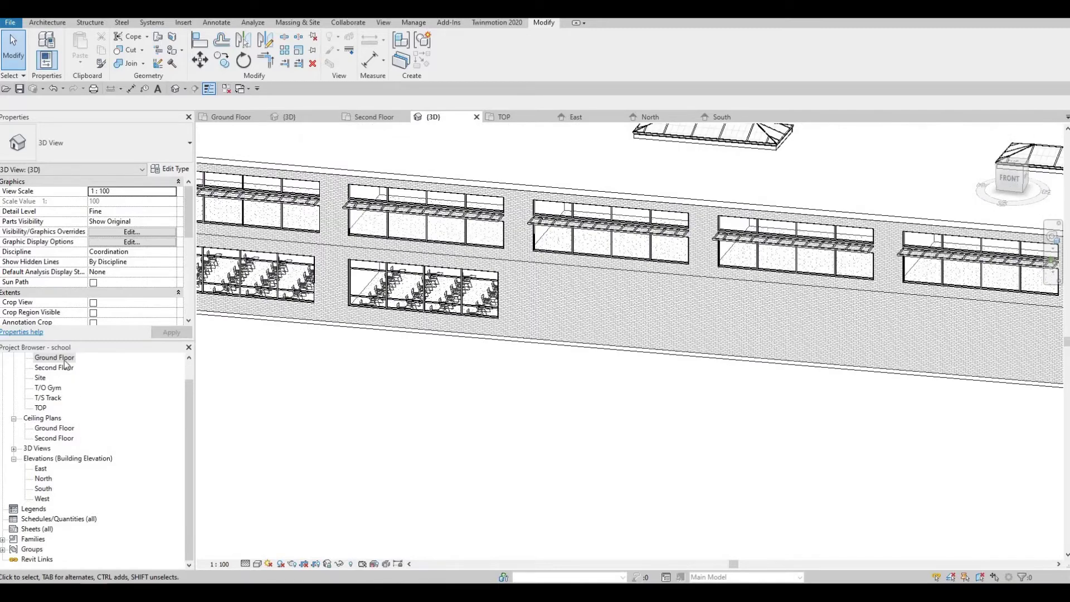
# - Return to the Ground Floor plan at classroom 17's exterior wall
pyautogui.doubleClick(56, 358)
pyautogui.scroll(-2, 467, 340)
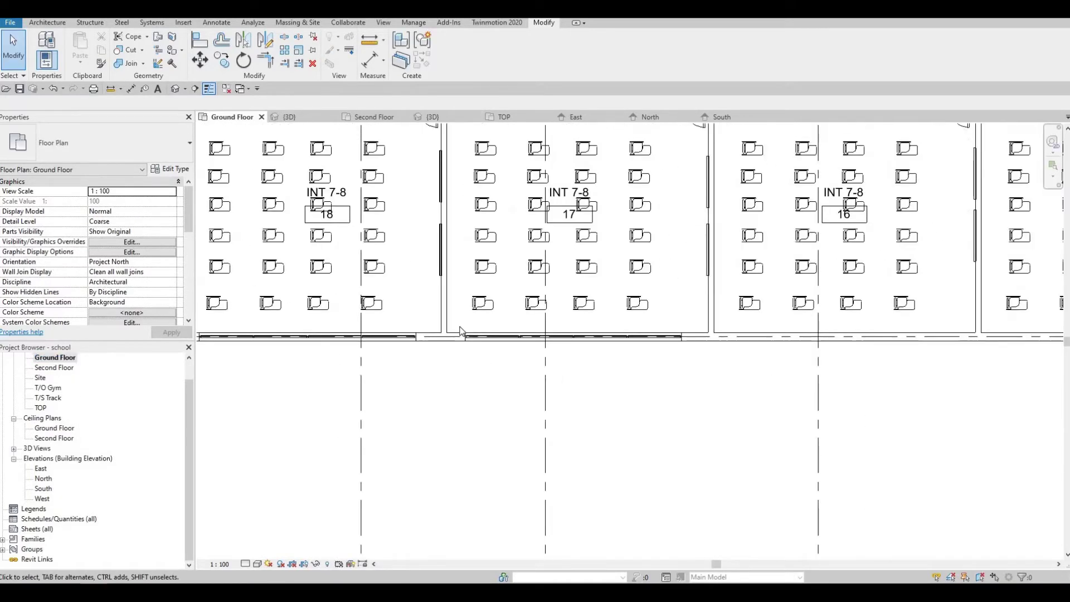
pyautogui.scroll(2, 475, 353)
pyautogui.click(471, 342)
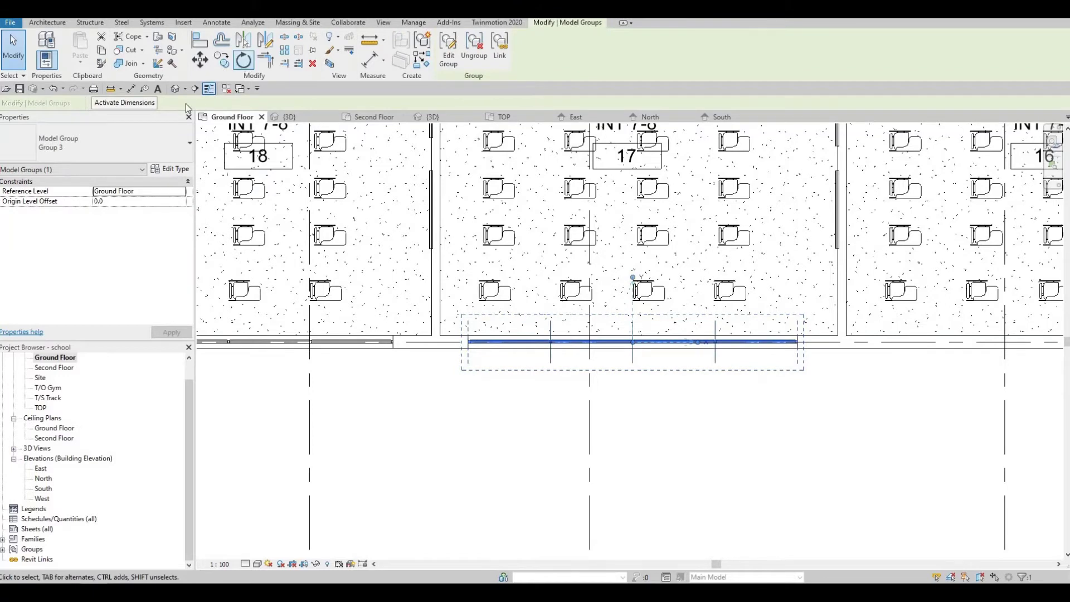
pyautogui.press('r')
pyautogui.press('o')
pyautogui.press('Escape')
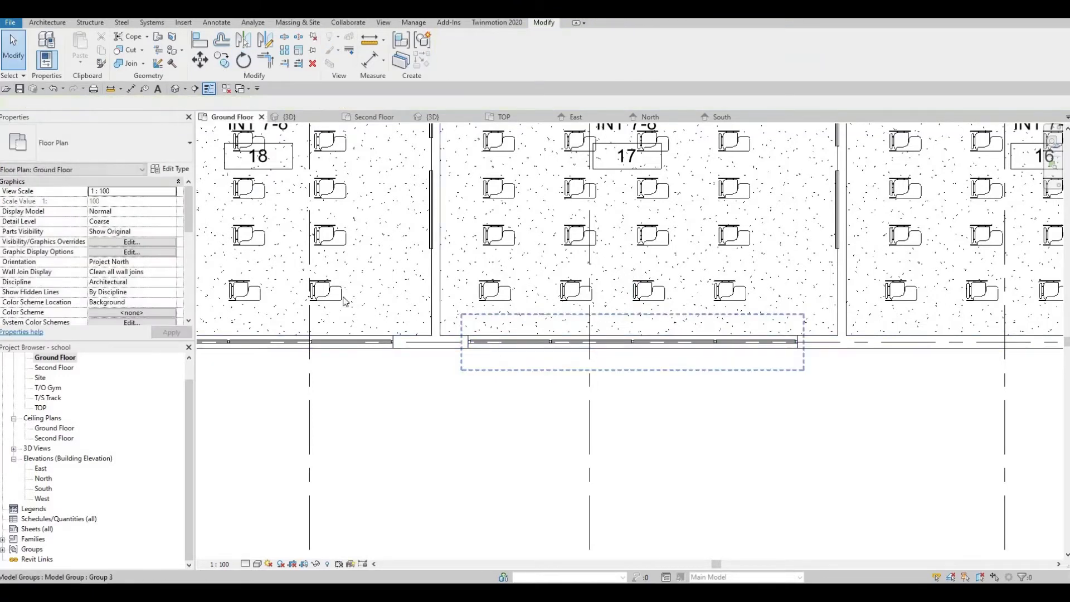
# - Copy classroom 17's window group to classrooms 16, 15, 14 and 13, using the matching inner wall corners as reference points
pyautogui.click(223, 60)
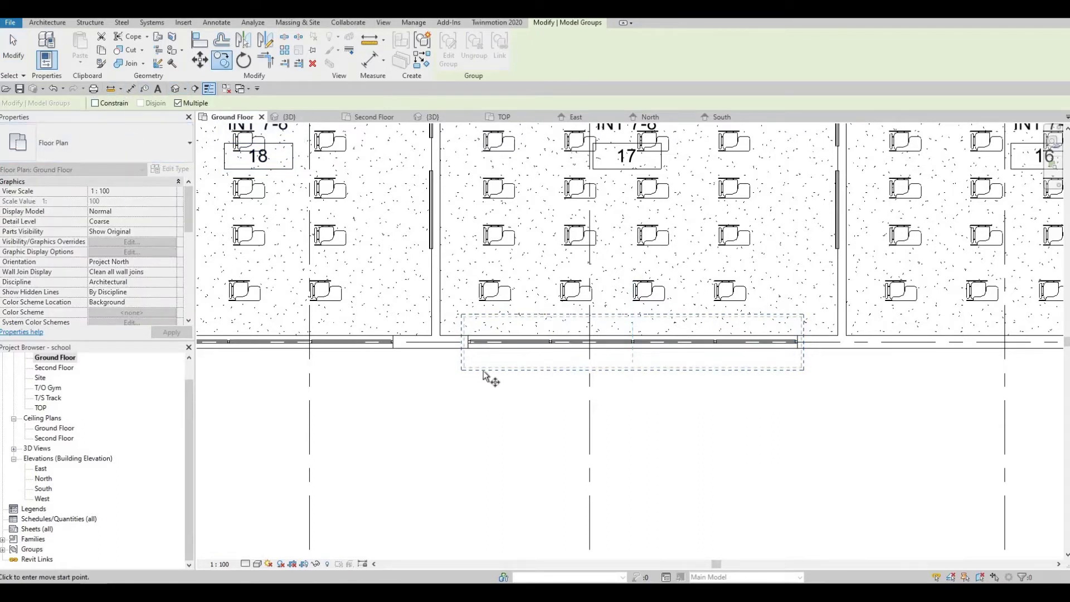
pyautogui.click(440, 335)
pyautogui.moveTo(716, 376); pyautogui.dragTo(428, 379, button='middle')
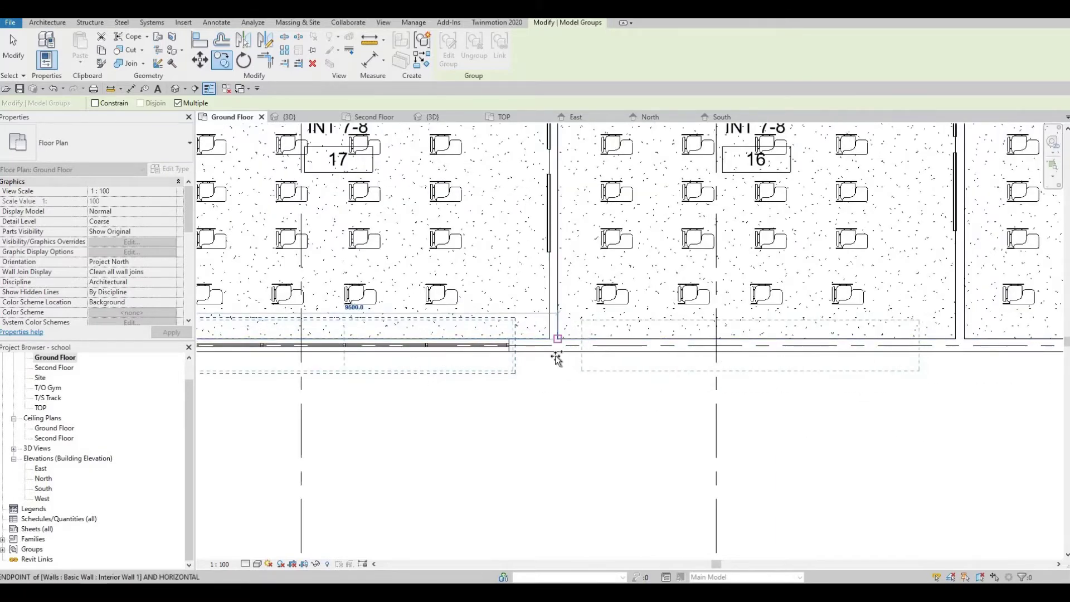
pyautogui.click(556, 356)
pyautogui.moveTo(641, 345); pyautogui.dragTo(306, 358, button='middle')
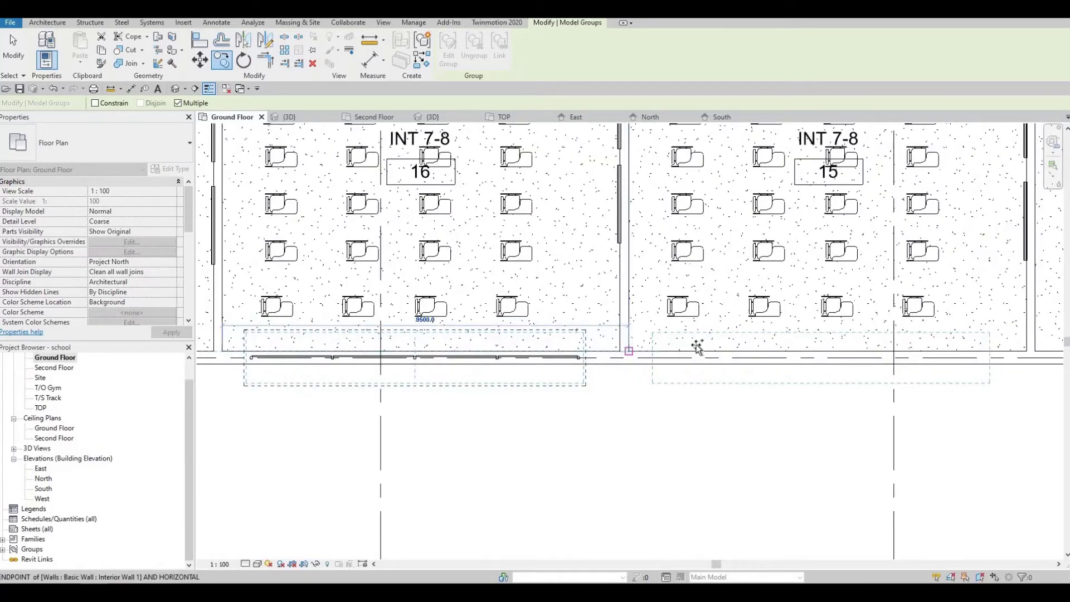
pyautogui.scroll(-4, 697, 347)
pyautogui.scroll(4, 727, 351)
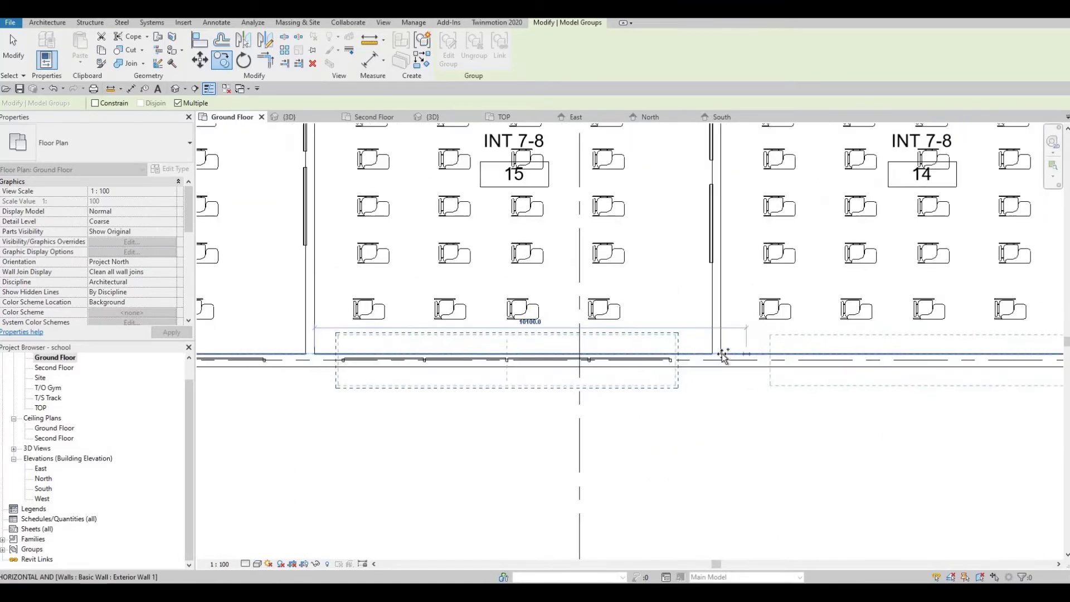
pyautogui.click(721, 354)
pyautogui.moveTo(1059, 342); pyautogui.dragTo(469, 320, button='middle')
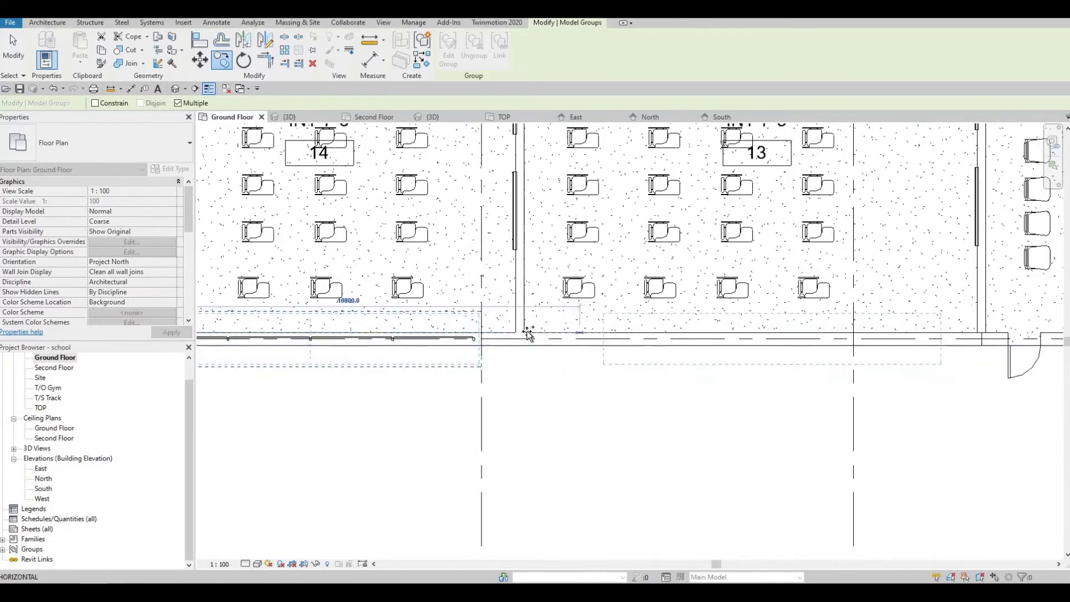
pyautogui.click(523, 331)
# - Place one more copy of the window group on the exterior wall of JK/SK room 19 along grid line 5
pyautogui.scroll(-2, 575, 335)
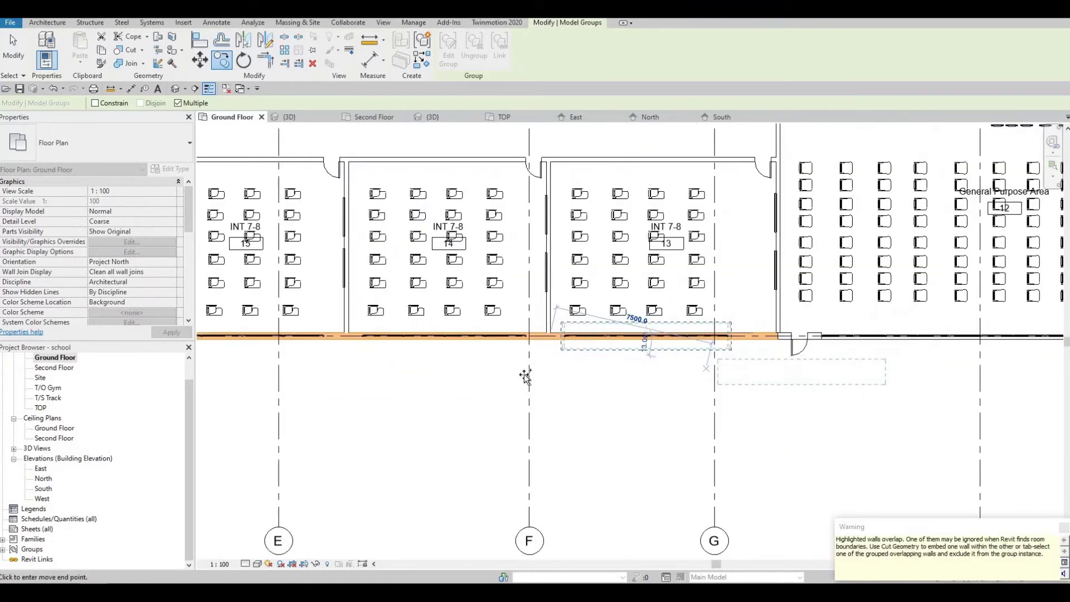
pyautogui.moveTo(760, 374); pyautogui.dragTo(509, 378, button='middle')
pyautogui.moveTo(585, 413); pyautogui.dragTo(625, 409, button='middle')
pyautogui.scroll(-2, 625, 409)
pyautogui.moveTo(293, 340); pyautogui.dragTo(525, 391, button='middle')
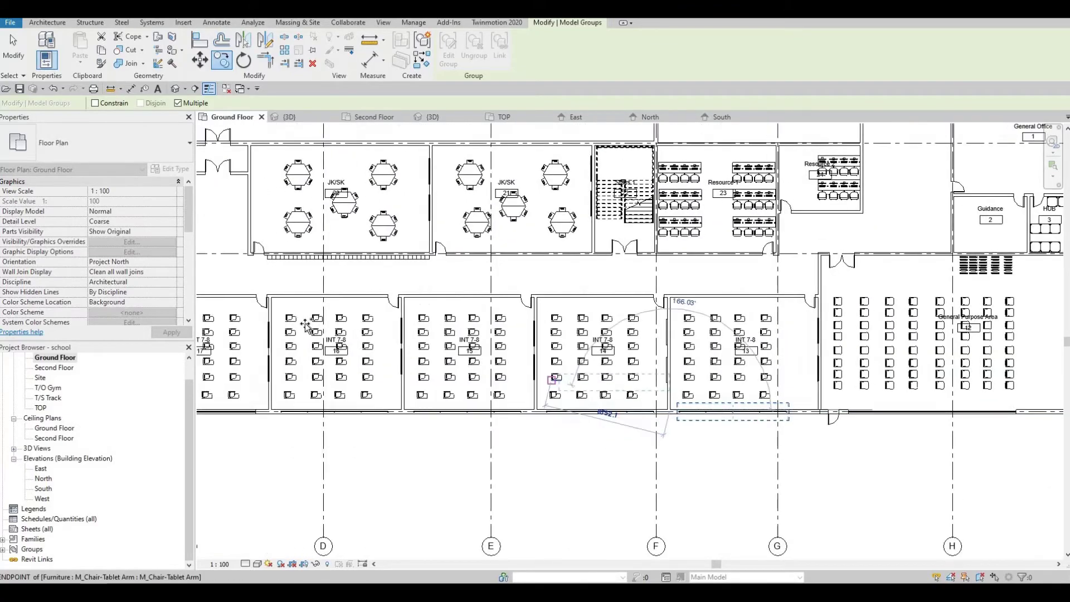
pyautogui.moveTo(406, 375); pyautogui.dragTo(595, 383, button='middle')
pyautogui.moveTo(327, 333); pyautogui.dragTo(365, 268, button='middle')
pyautogui.scroll(-3, 367, 269)
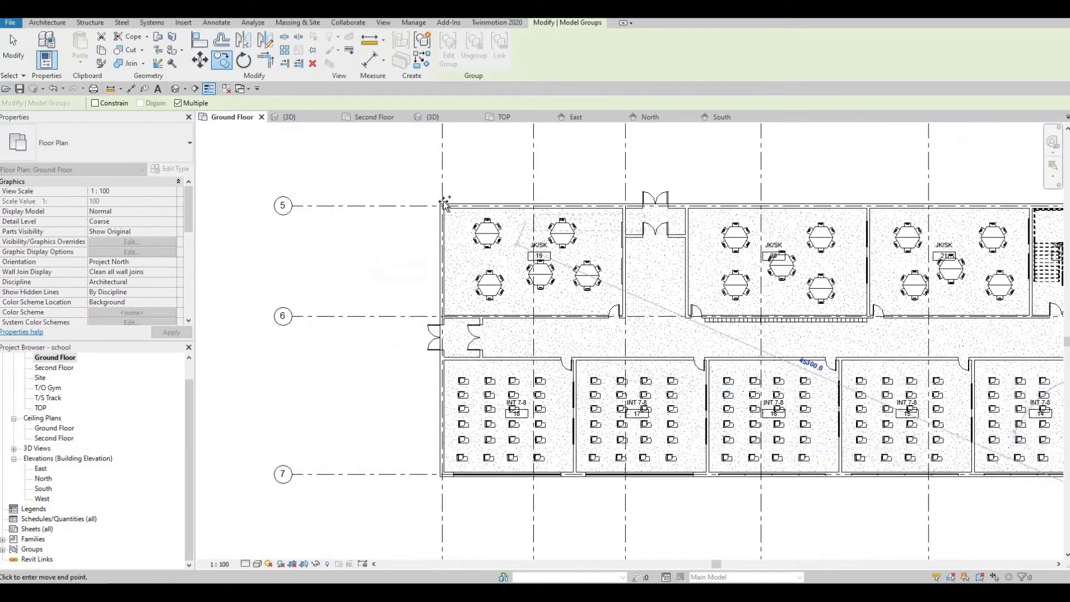
pyautogui.scroll(3, 454, 200)
pyautogui.scroll(3, 454, 206)
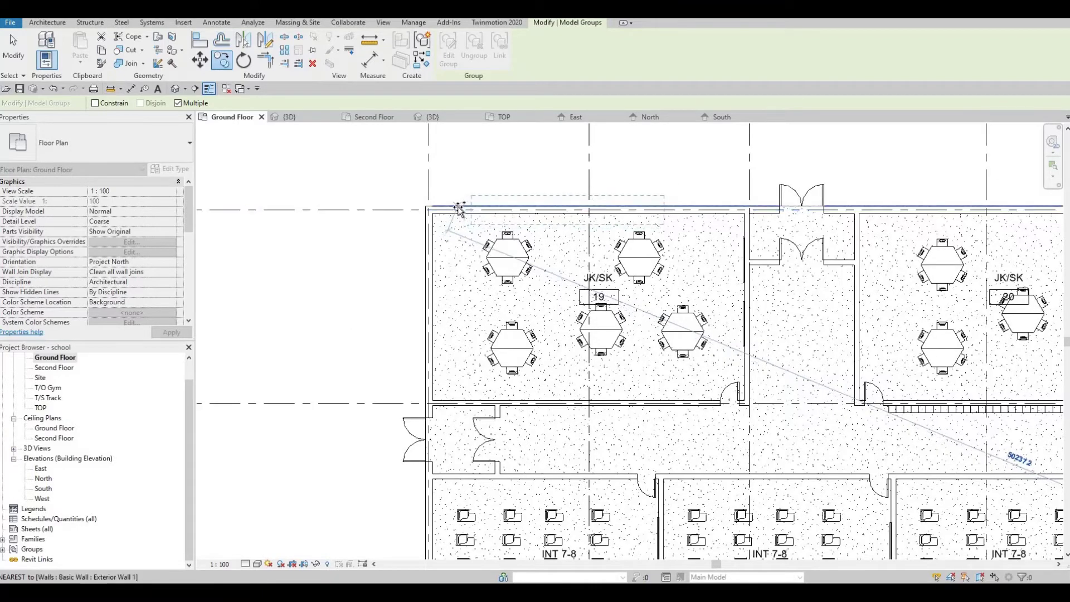
pyautogui.click(505, 214)
pyautogui.press('Escape')
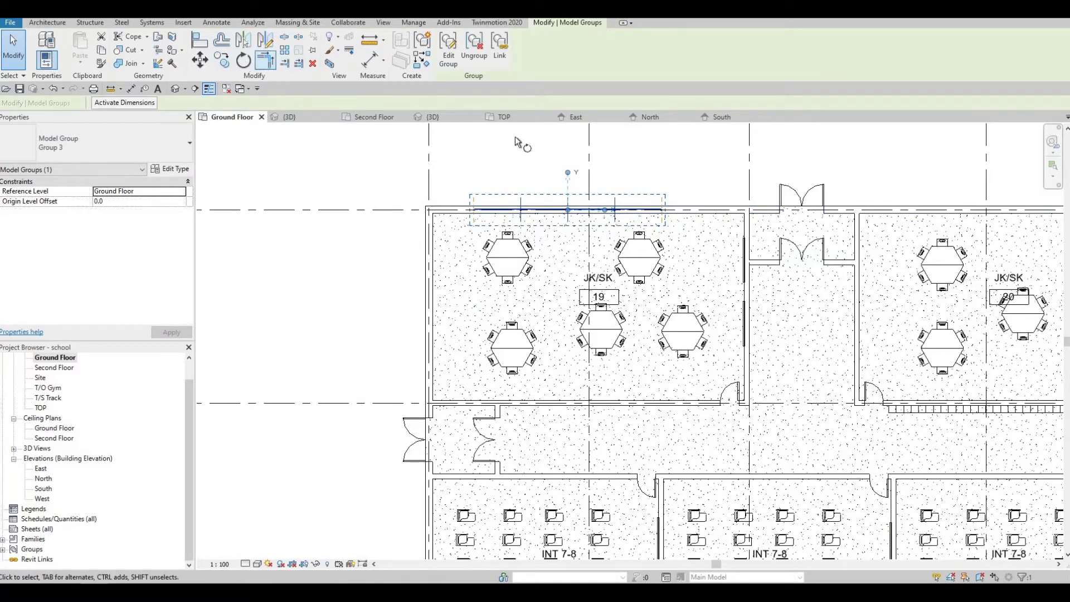
# - Rotate room 19's window group by 180 degrees
pyautogui.press('r')
pyautogui.press('o')
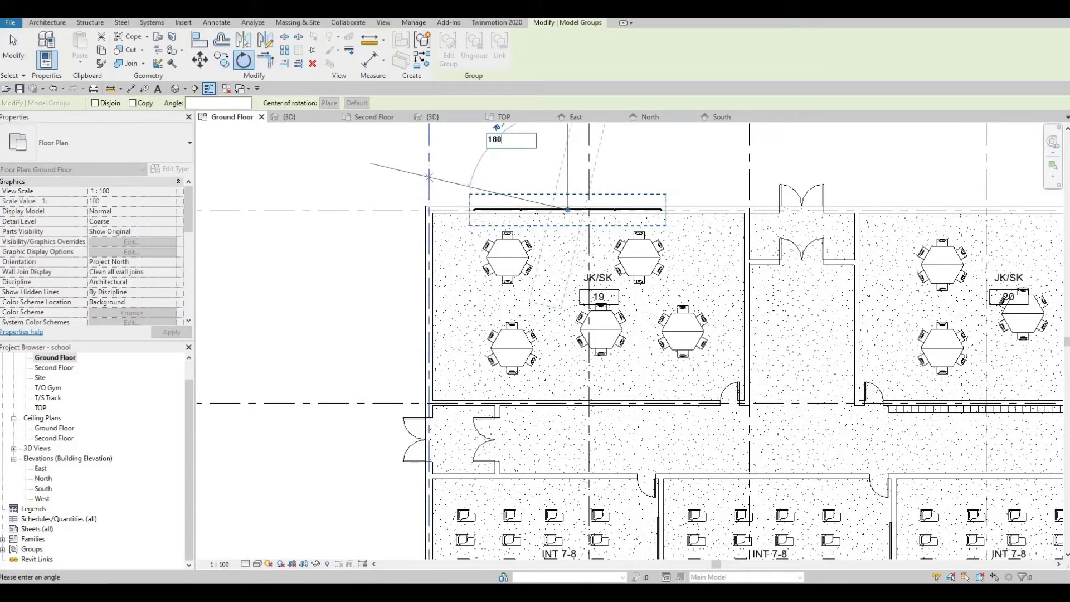
pyautogui.click(427, 180)
pyautogui.press('Escape')
# - Nudge room 19's window group along the exterior wall towards grid line B to centre it in the room
pyautogui.scroll(2, 518, 217)
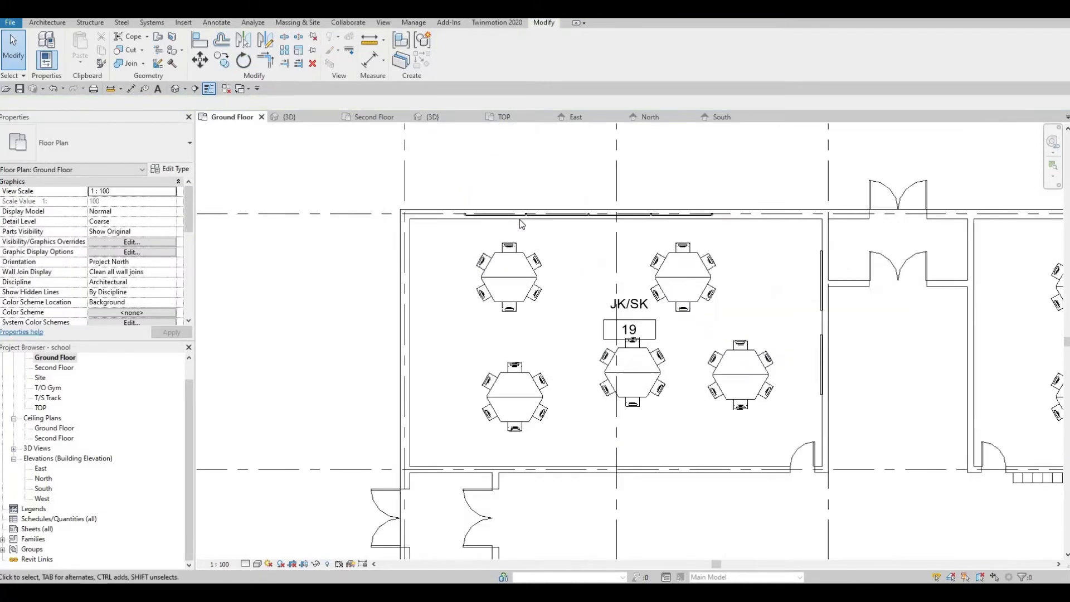
pyautogui.click(521, 224)
pyautogui.press('Right')
pyautogui.press('Right')
pyautogui.press('Right')
pyautogui.press('Right')
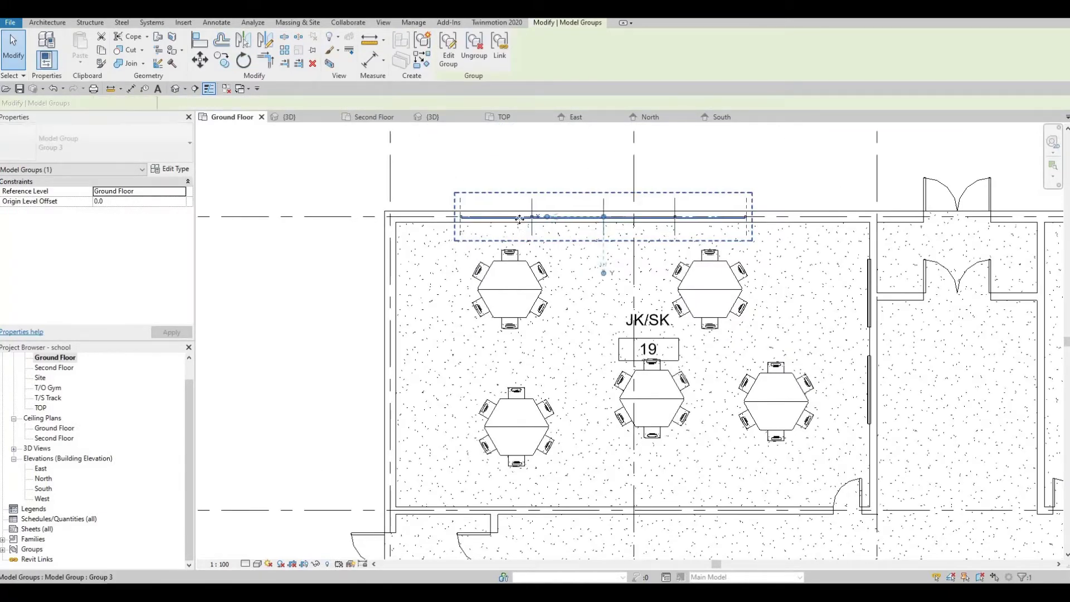
pyautogui.press('Right')
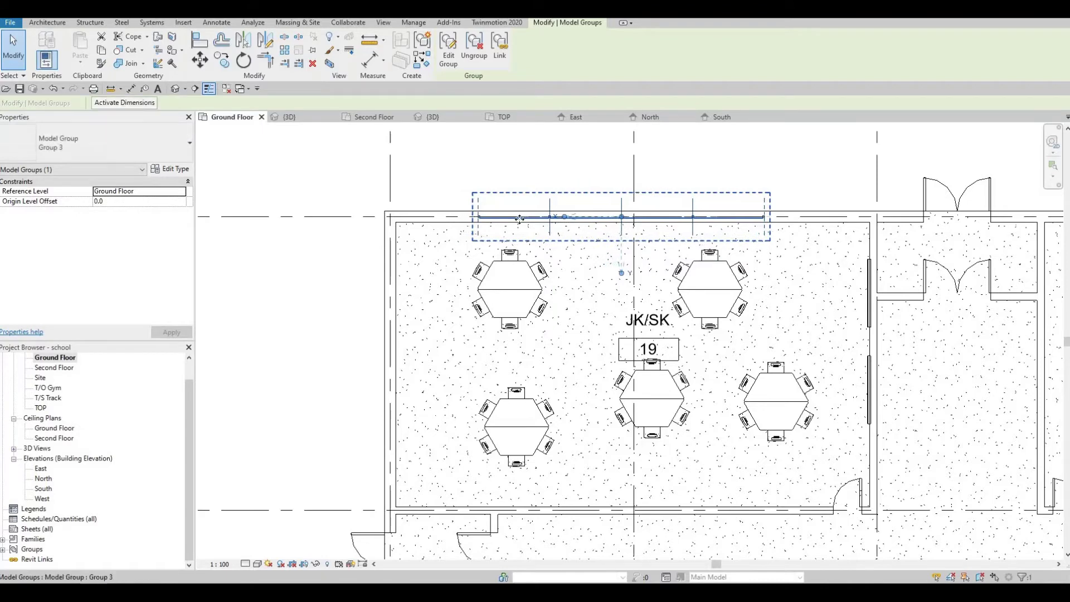
pyautogui.press('Left')
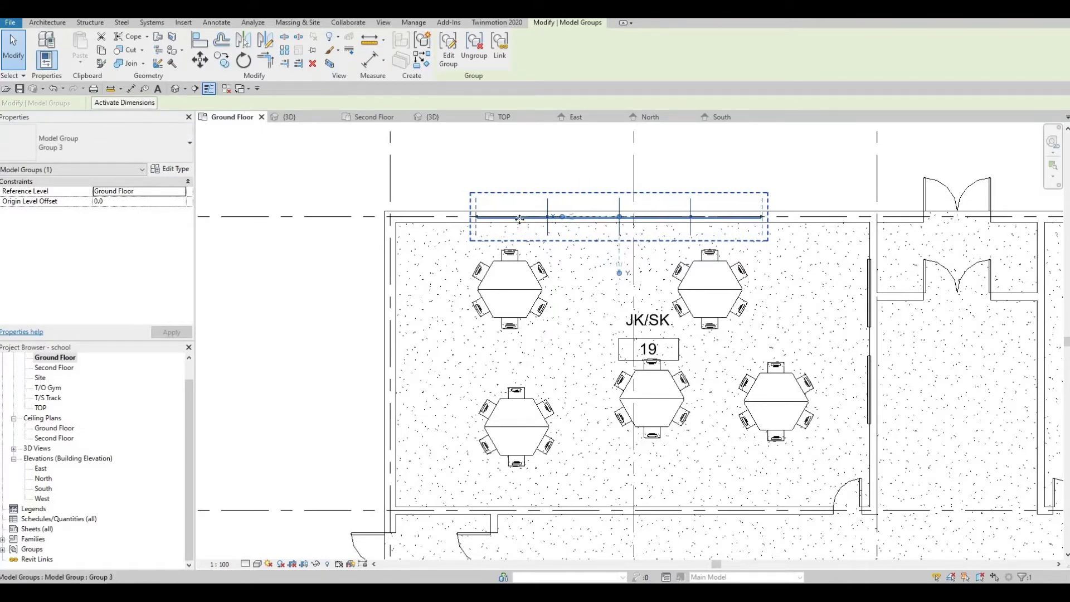
pyautogui.press('Right')
pyautogui.press('Right')
pyautogui.press('Right')
pyautogui.press('Right')
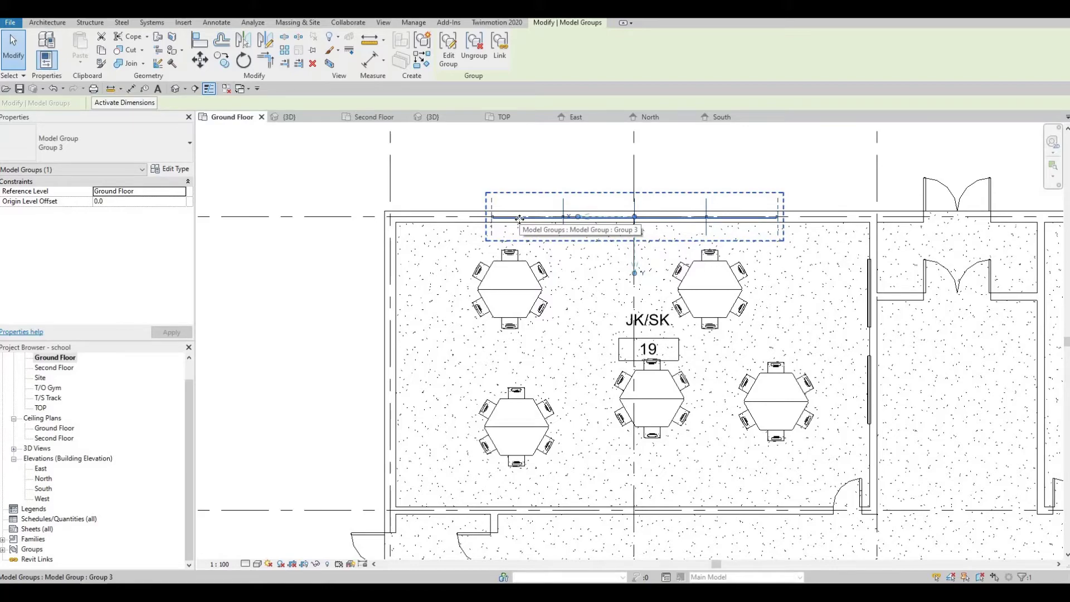
pyautogui.press('Escape')
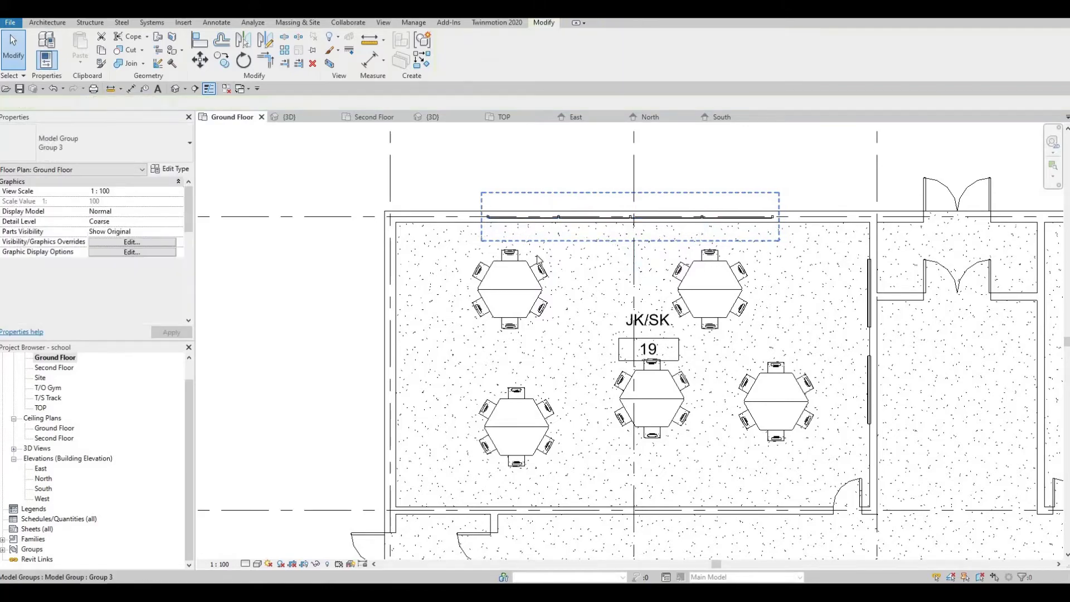
# - Check the grid spacing around grid line B and fine-tune room 19's window group so its centre sits on that line
pyautogui.scroll(-5, 567, 432)
pyautogui.scroll(-4, 554, 315)
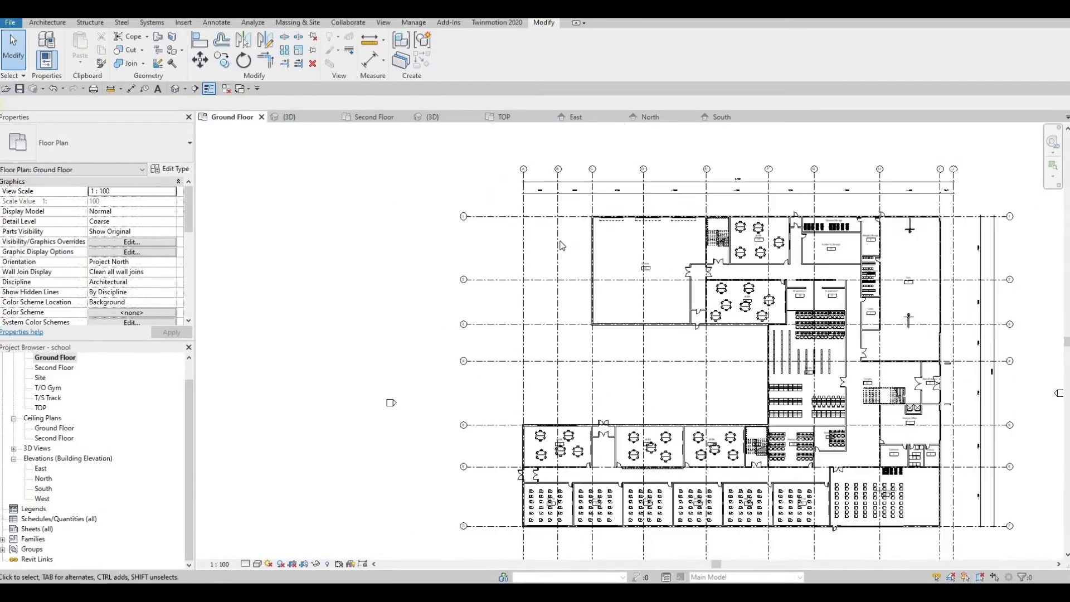
pyautogui.scroll(4, 549, 292)
pyautogui.scroll(5, 550, 292)
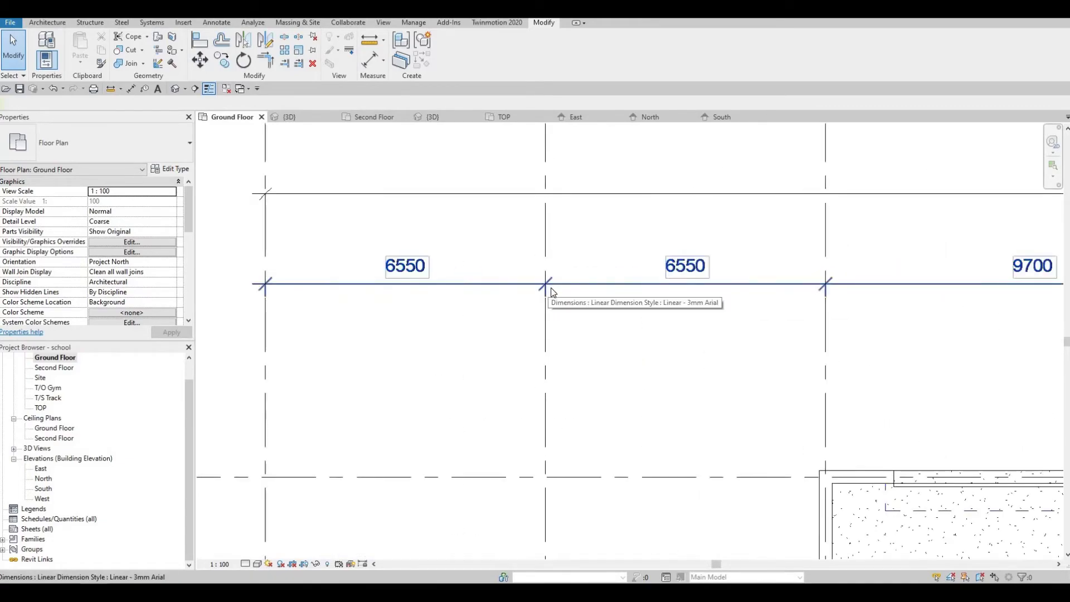
pyautogui.scroll(-3, 551, 291)
pyautogui.scroll(3, 551, 291)
pyautogui.scroll(-6, 568, 303)
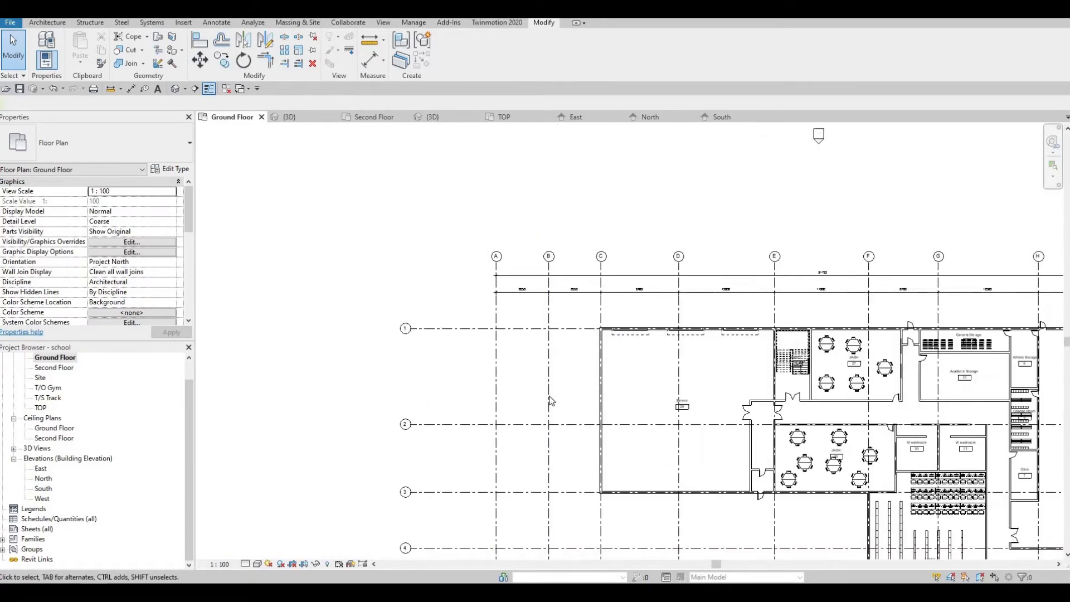
pyautogui.scroll(8, 575, 340)
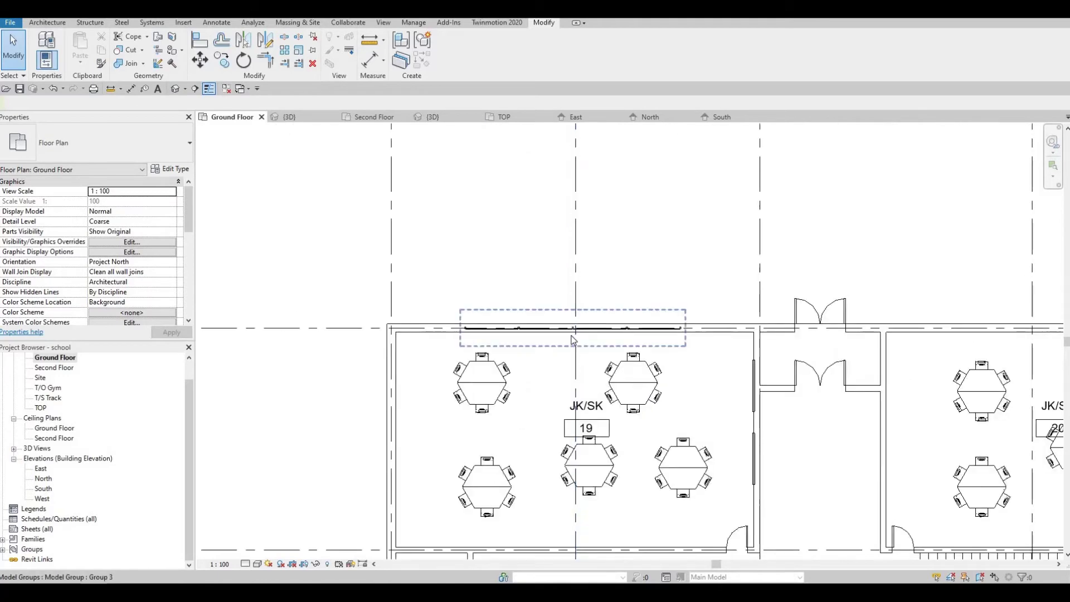
pyautogui.click(575, 340)
pyautogui.press('Escape')
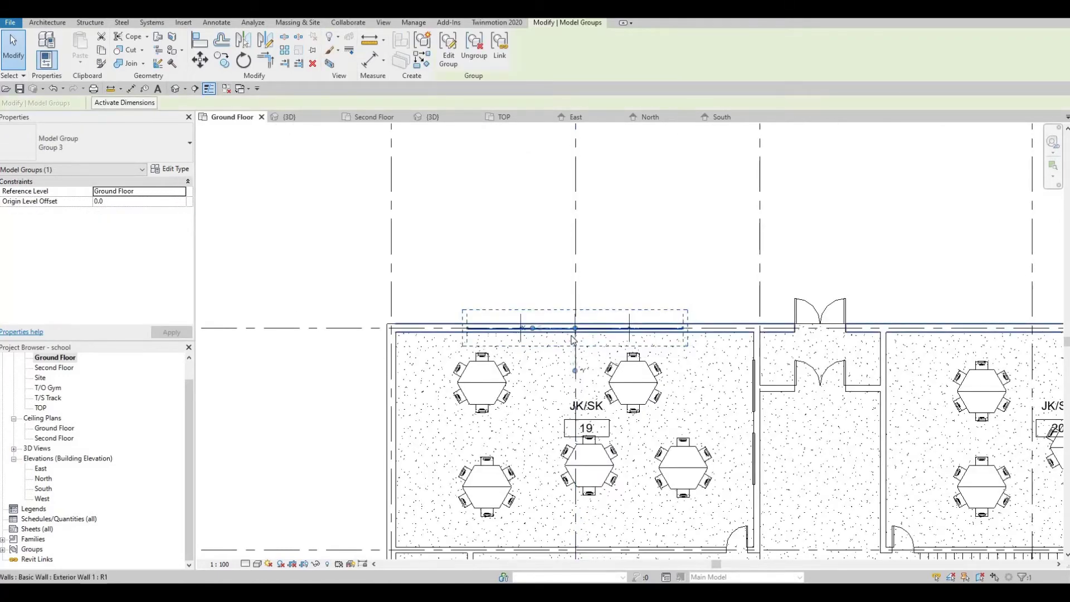
# - Copy room 19's window group to JK/SK rooms 20 and 21, using the rooms' matching inner wall corners as reference points
pyautogui.moveTo(585, 332); pyautogui.dragTo(549, 338, button='middle')
pyautogui.click(544, 335)
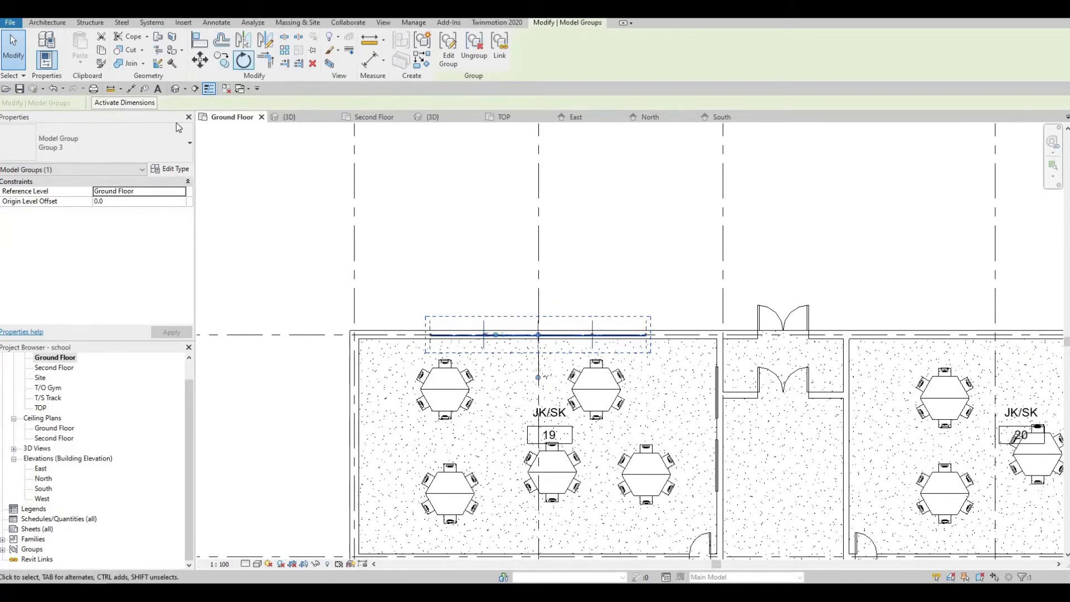
pyautogui.press('c')
pyautogui.press('o')
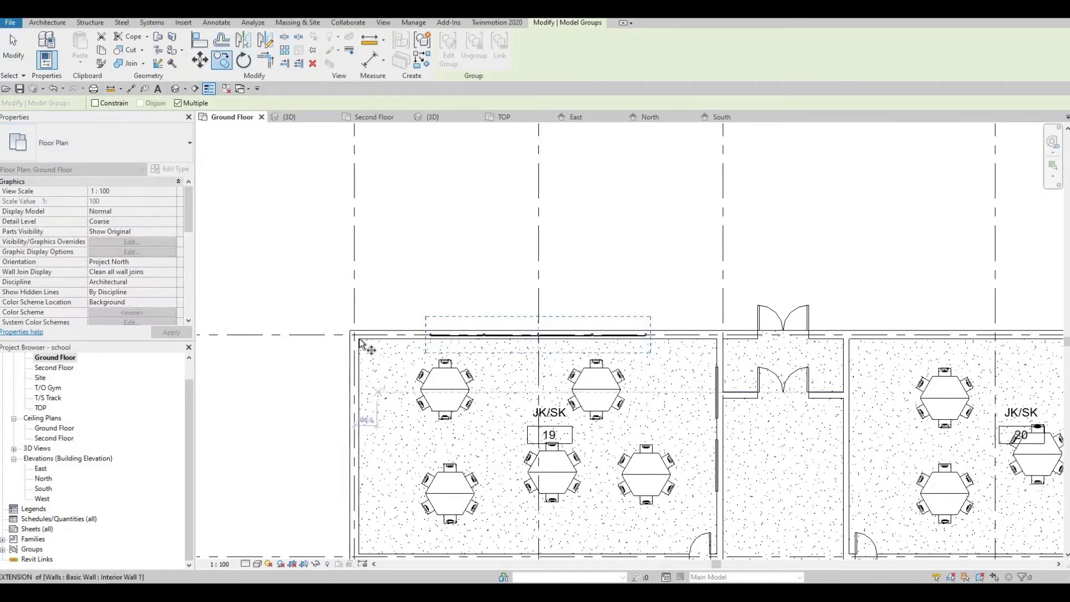
pyautogui.click(359, 339)
pyautogui.moveTo(680, 320); pyautogui.dragTo(211, 266, button='middle')
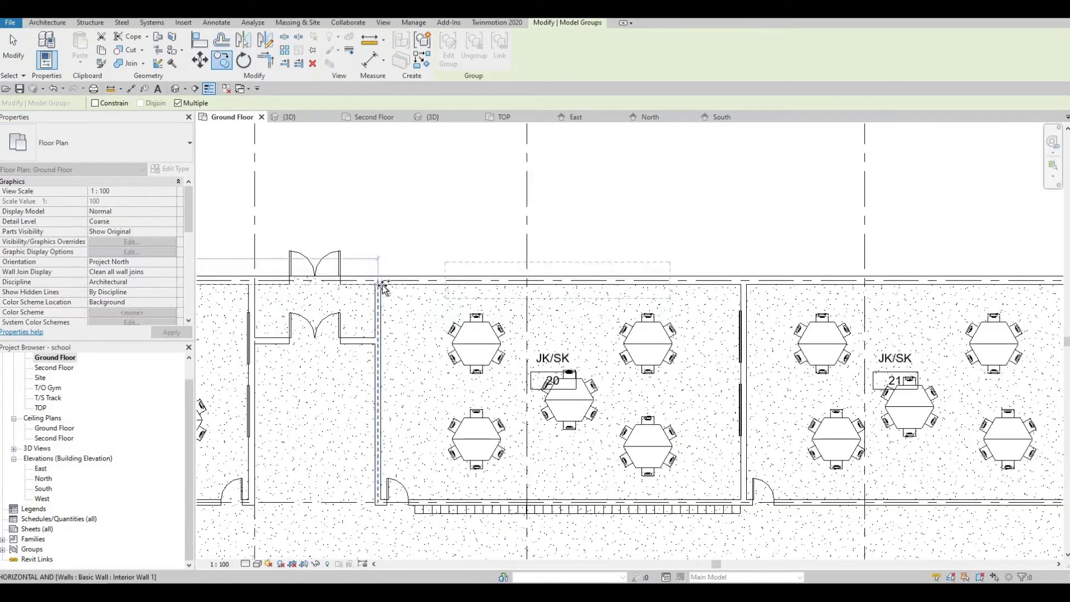
pyautogui.click(381, 284)
pyautogui.moveTo(752, 284); pyautogui.dragTo(574, 284, button='middle')
pyautogui.click(548, 294)
pyautogui.scroll(-2, 574, 285)
pyautogui.moveTo(550, 347); pyautogui.dragTo(556, 365, button='middle')
pyautogui.moveTo(565, 324); pyautogui.dragTo(577, 323, button='middle')
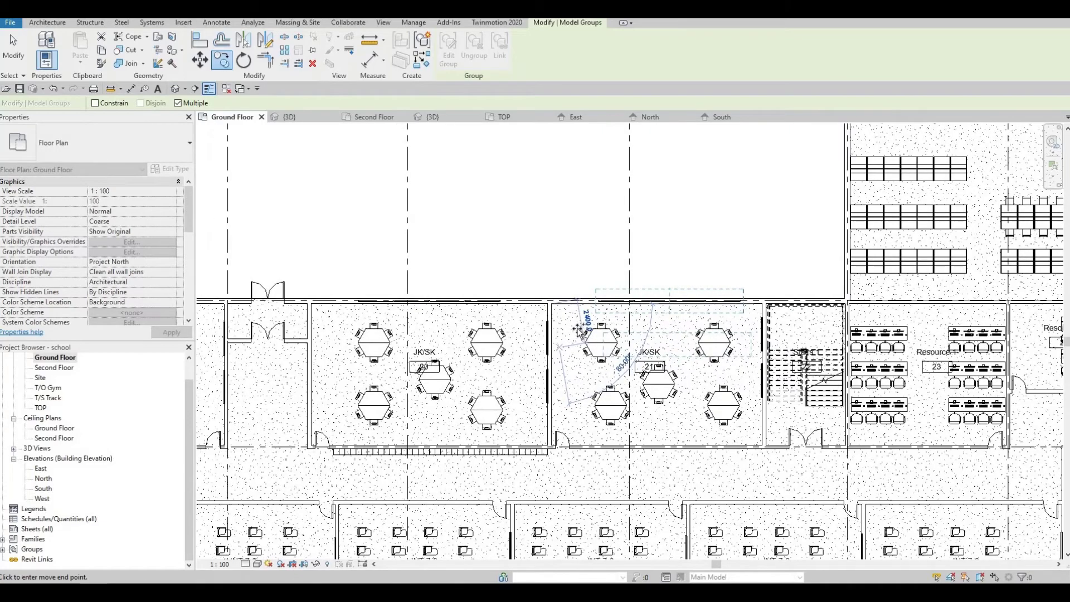
# - End the copying and shift room 21's window group slightly along the exterior wall towards room 20
pyautogui.moveTo(642, 302); pyautogui.dragTo(611, 310, button='middle')
pyautogui.click(612, 314)
pyautogui.scroll(1, 612, 314)
pyautogui.press('Escape')
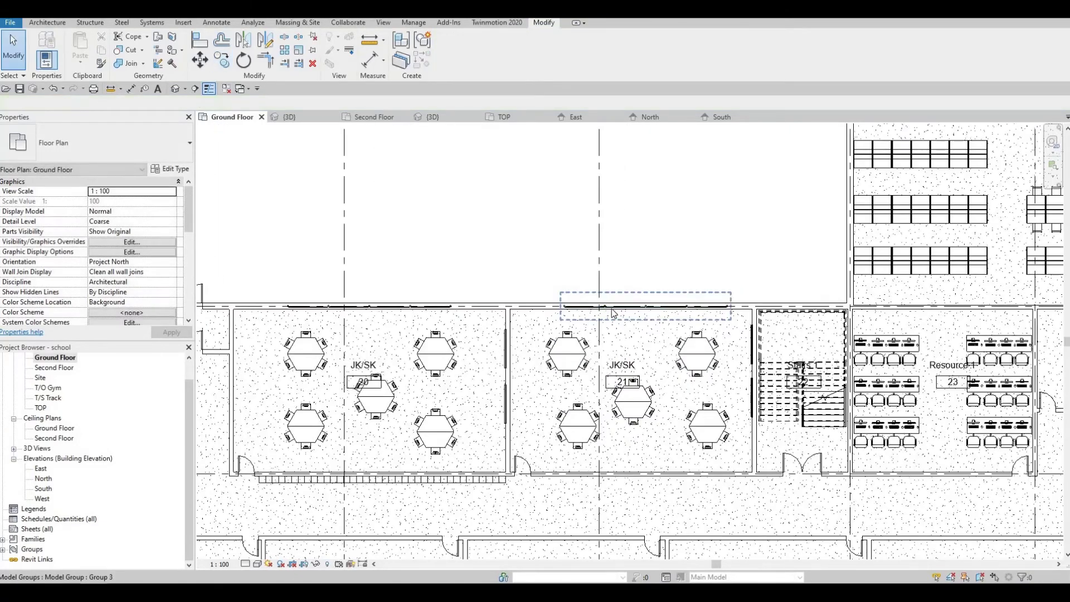
pyautogui.moveTo(612, 307); pyautogui.dragTo(456, 276)
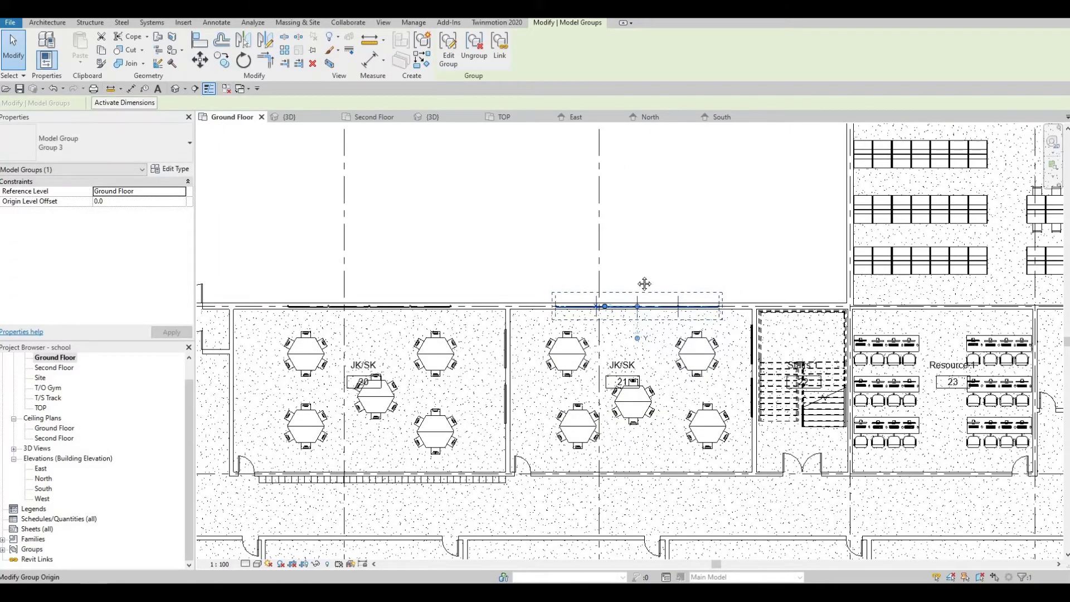
pyautogui.press('Escape')
# - Cut the copied curtain walls out of the exterior wall at classrooms 16, 15, 14 and 13
pyautogui.moveTo(417, 299); pyautogui.dragTo(596, 299, button='middle')
pyautogui.scroll(-4, 596, 299)
pyautogui.scroll(1, 452, 185)
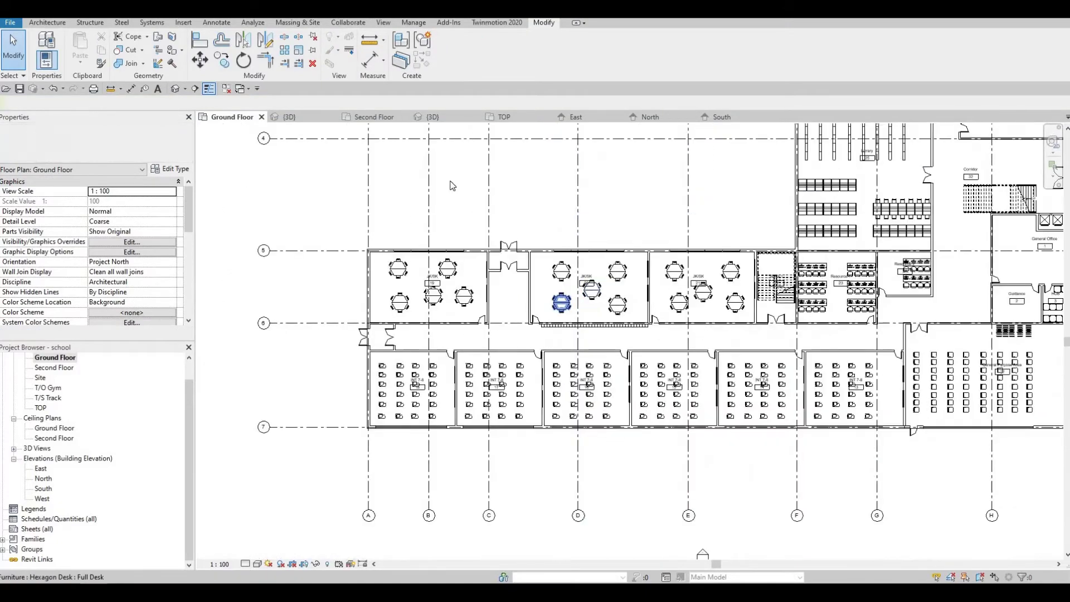
pyautogui.click(127, 49)
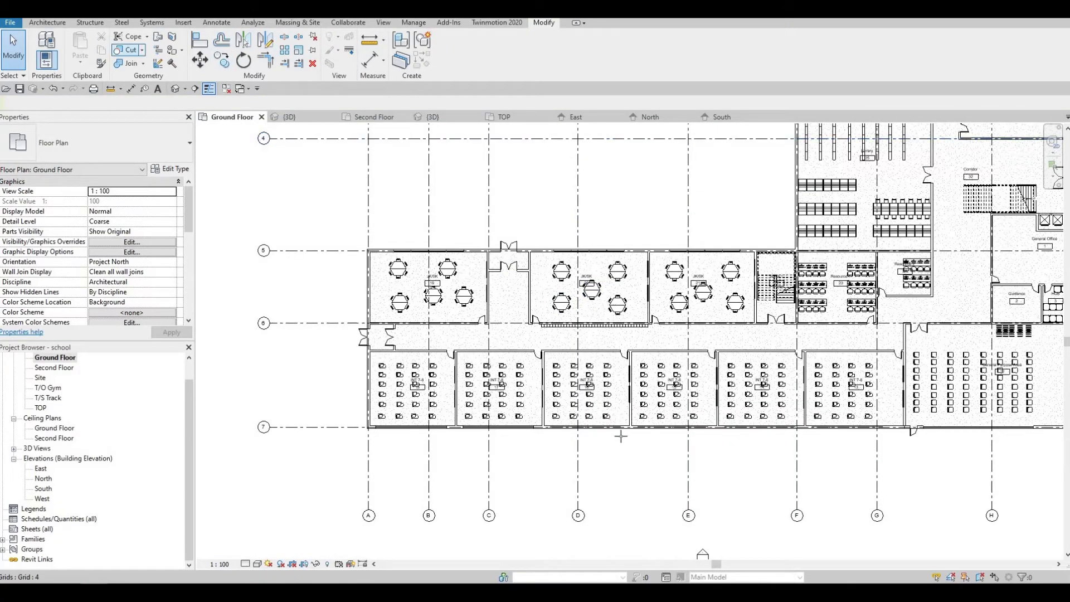
pyautogui.scroll(5, 558, 429)
pyautogui.scroll(2, 532, 417)
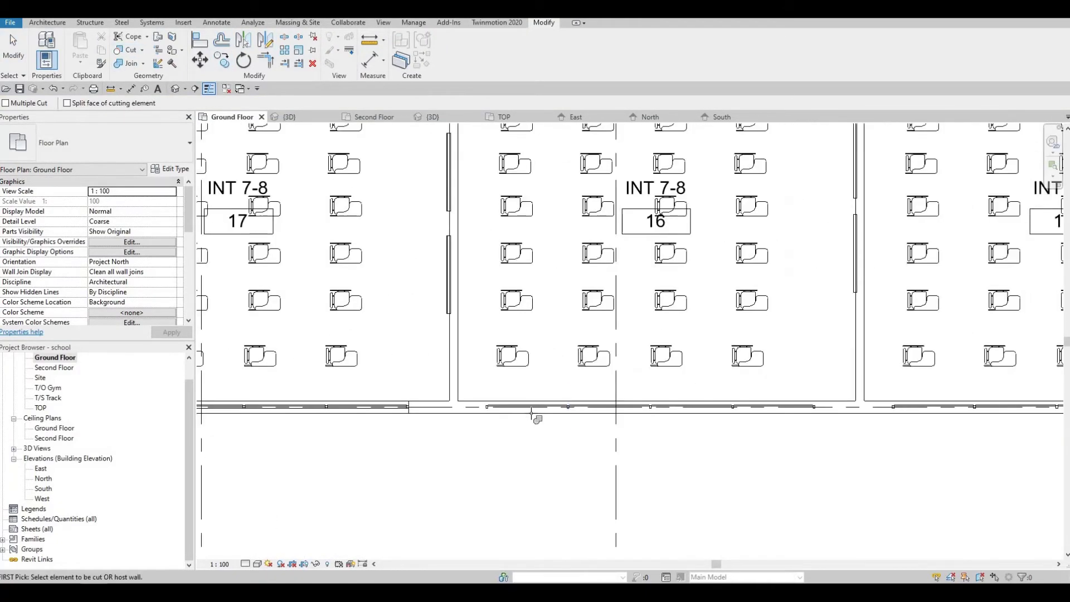
pyautogui.moveTo(906, 415); pyautogui.dragTo(572, 412, button='middle')
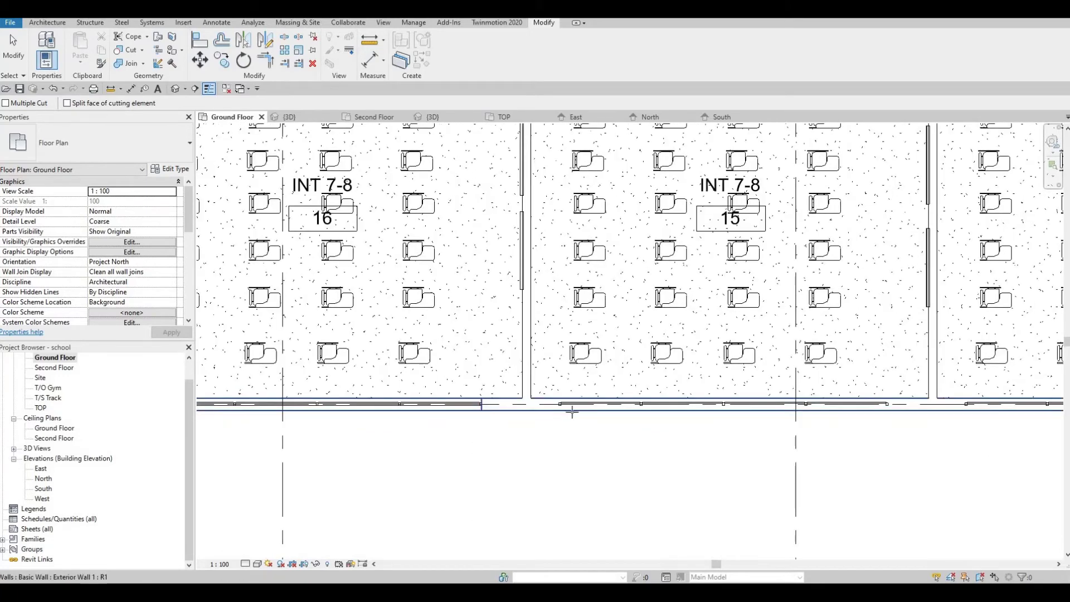
pyautogui.click(572, 405)
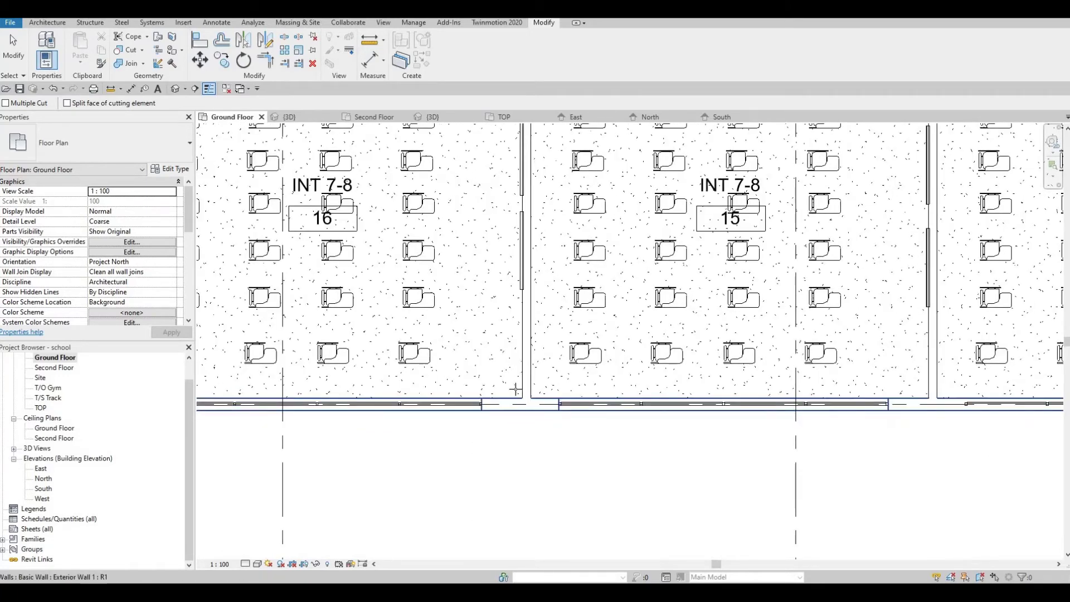
pyautogui.keyDown('shift'); pyautogui.hscroll(8, 517, 385); pyautogui.keyUp('shift')
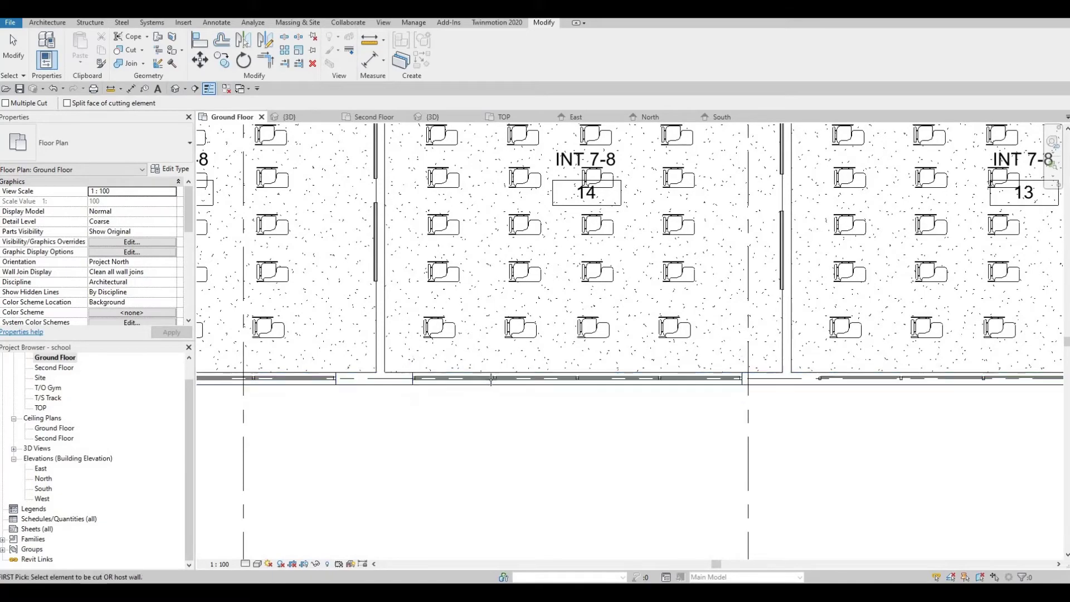
pyautogui.keyDown('shift'); pyautogui.hscroll(6, 490, 385); pyautogui.keyUp('shift')
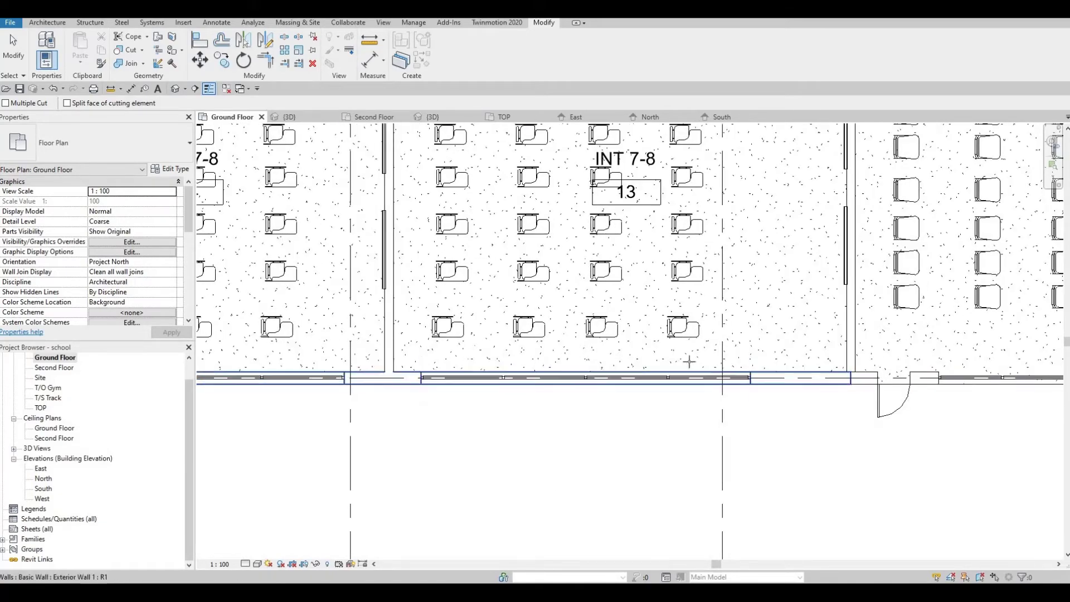
# - Cut the window curtain walls out of the exterior wall at JK/SK rooms 21, 20 and 19, ending the Cut Geometry command
pyautogui.scroll(-3, 516, 316)
pyautogui.scroll(1, 589, 382)
pyautogui.scroll(-1, 588, 382)
pyautogui.keyDown('ctrl'); pyautogui.scroll(5, 595, 429); pyautogui.keyUp('ctrl')
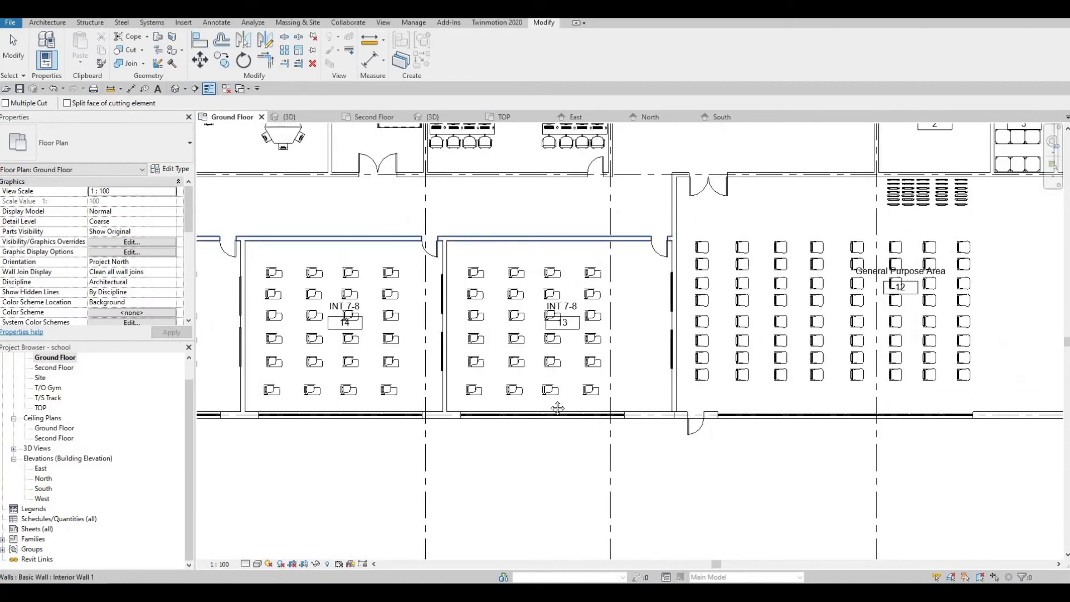
pyautogui.scroll(4, 575, 350)
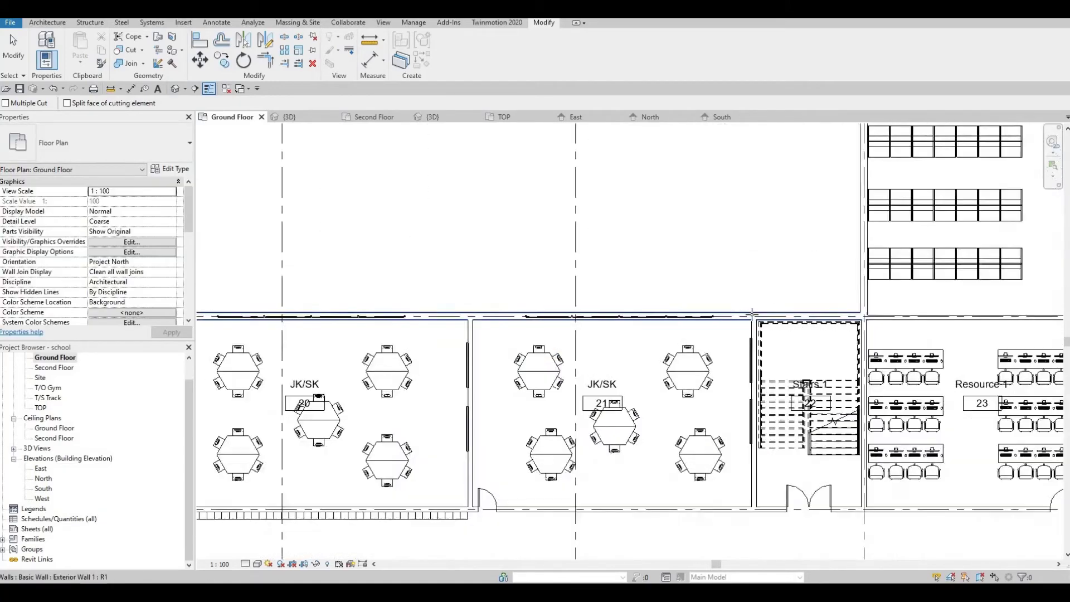
pyautogui.click(688, 323)
pyautogui.click(689, 322)
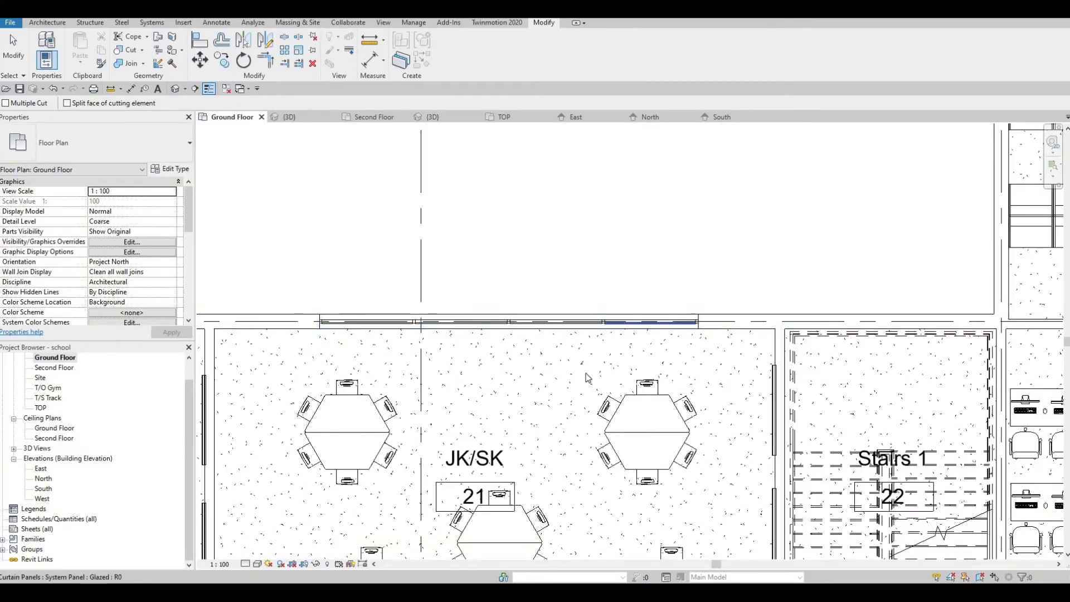
pyautogui.moveTo(198, 335); pyautogui.dragTo(683, 354, button='middle')
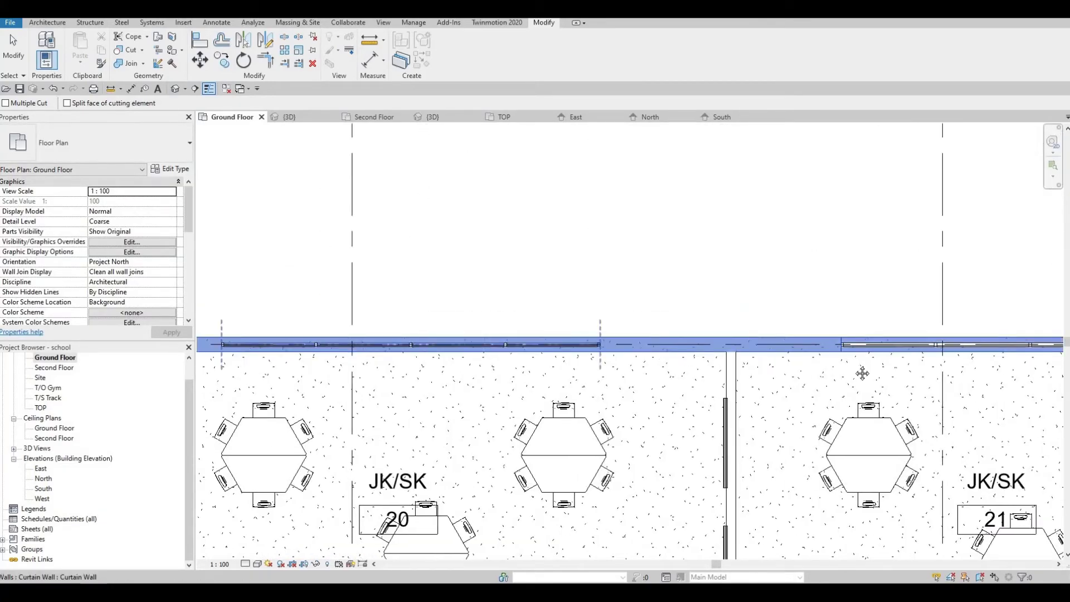
pyautogui.moveTo(468, 365); pyautogui.dragTo(913, 374, button='middle')
pyautogui.keyDown('shift'); pyautogui.hscroll(-5, 747, 334); pyautogui.keyUp('shift')
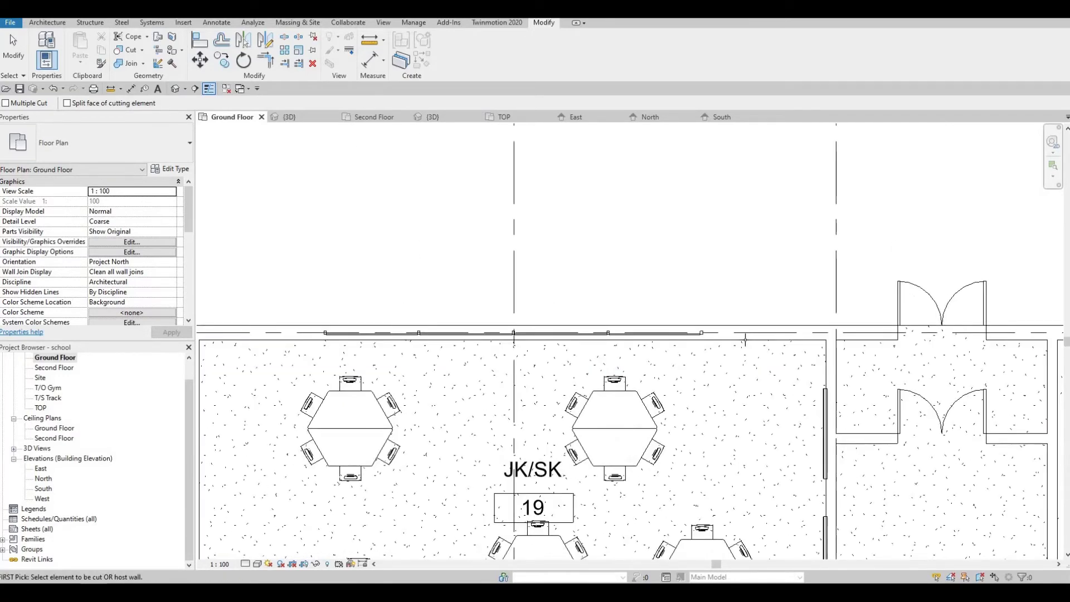
pyautogui.click(702, 336)
pyautogui.click(702, 336)
pyautogui.scroll(-5, 711, 330)
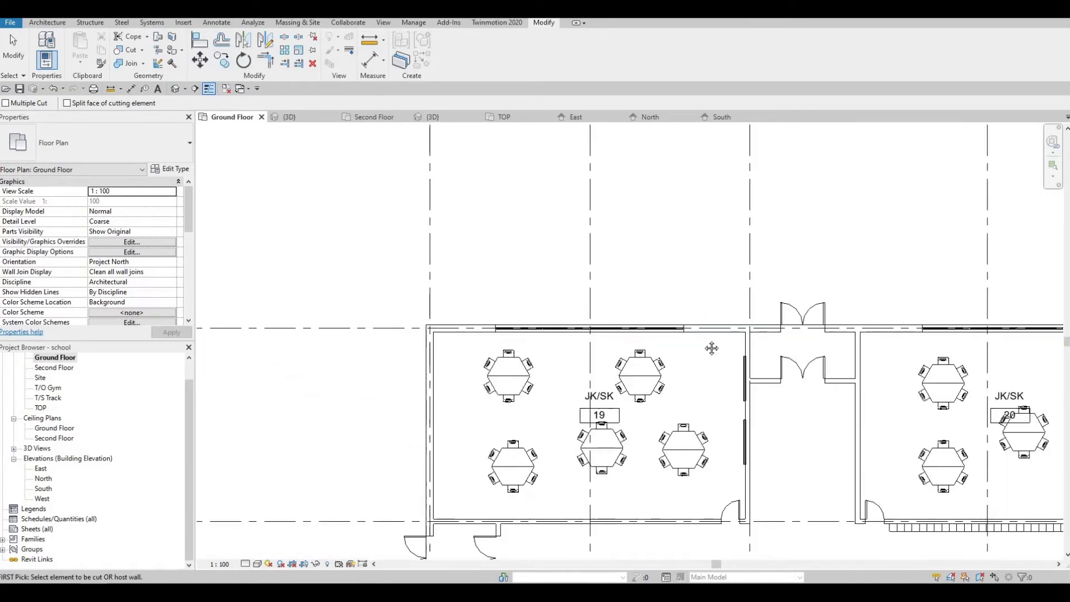
pyautogui.scroll(-1, 614, 390)
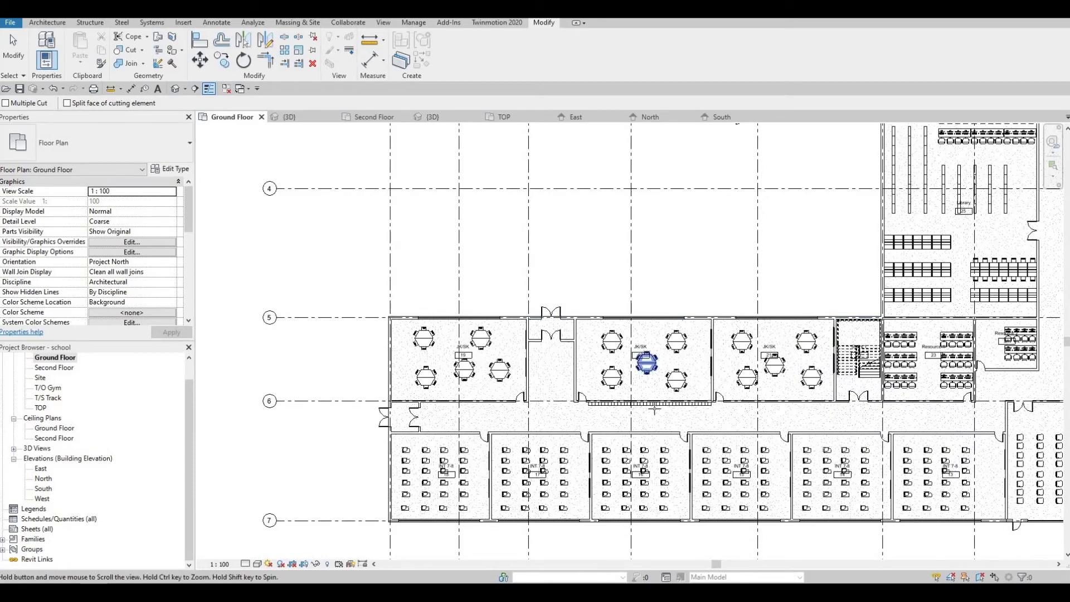
pyautogui.scroll(-3, 655, 409)
pyautogui.scroll(5, 608, 441)
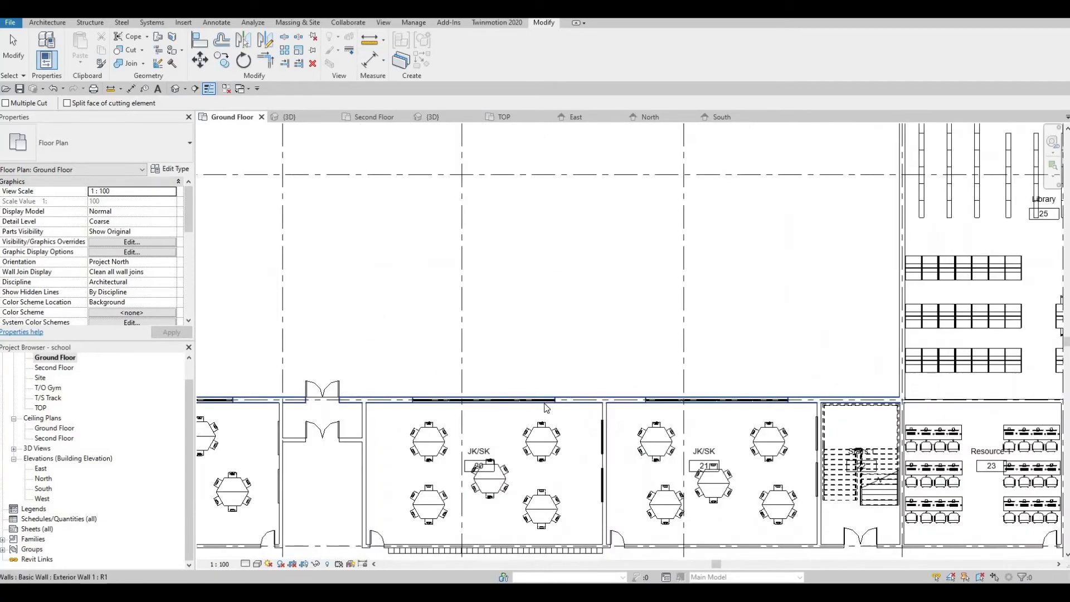
pyautogui.press('Escape')
# - Copy room 20's window group to the exterior wall of JK/SK room 27, using the rooms' matching wall corners as reference points
pyautogui.click(471, 400)
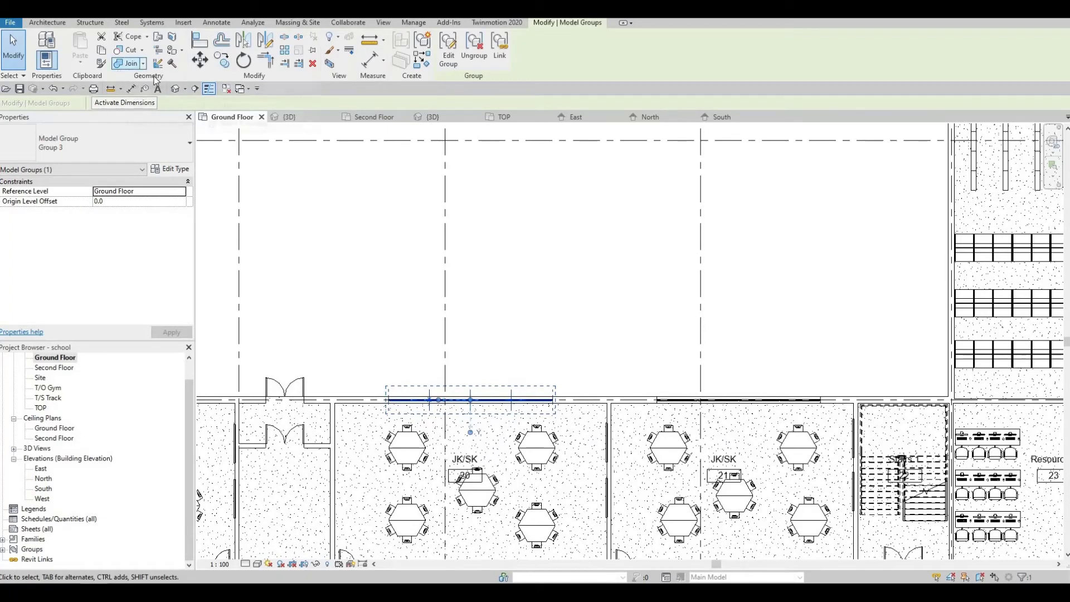
pyautogui.click(334, 399)
pyautogui.scroll(-2, 428, 478)
pyautogui.moveTo(428, 478)
pyautogui.mouseDown(button='middle')
pyautogui.moveTo(491, 377)
pyautogui.moveTo(425, 458)
pyautogui.mouseUp(button='middle')
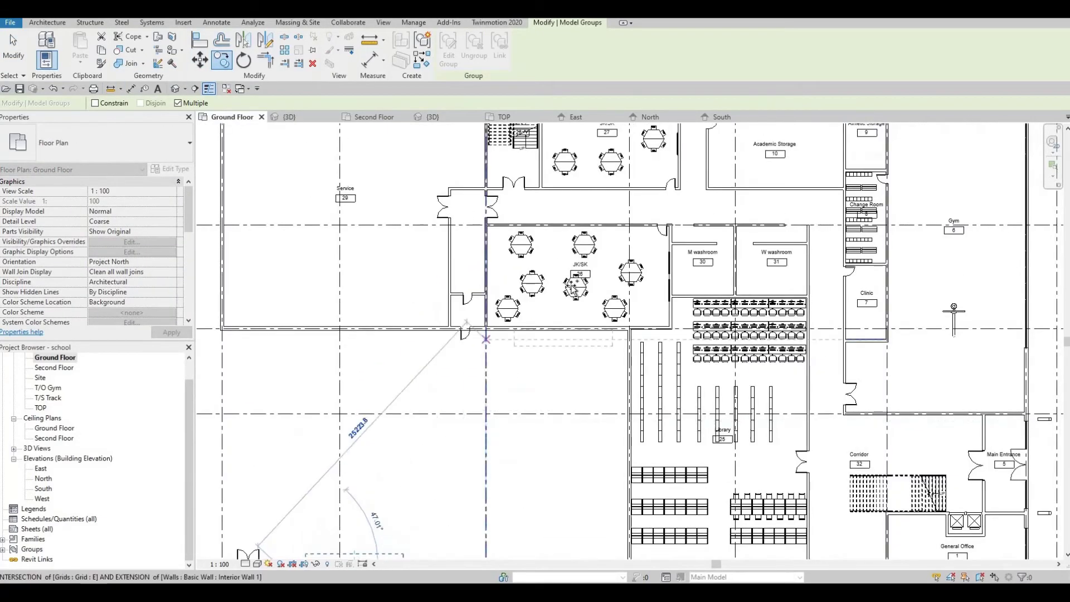
pyautogui.moveTo(505, 306); pyautogui.dragTo(430, 480, button='middle')
pyautogui.scroll(2, 544, 242)
pyautogui.scroll(2, 442, 260)
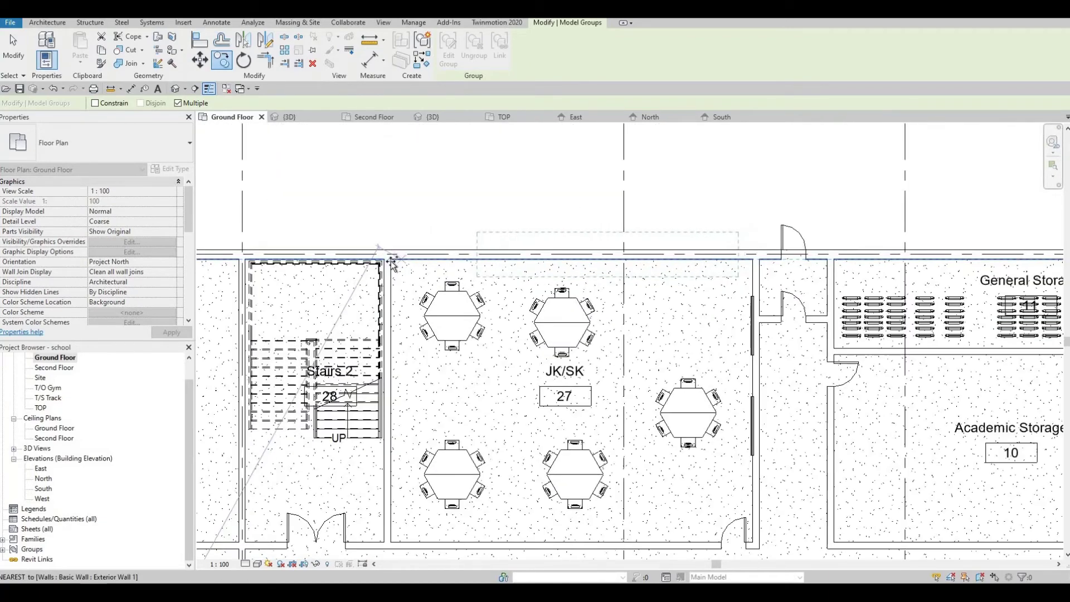
pyautogui.click(390, 260)
pyautogui.press('Escape')
pyautogui.press('Escape')
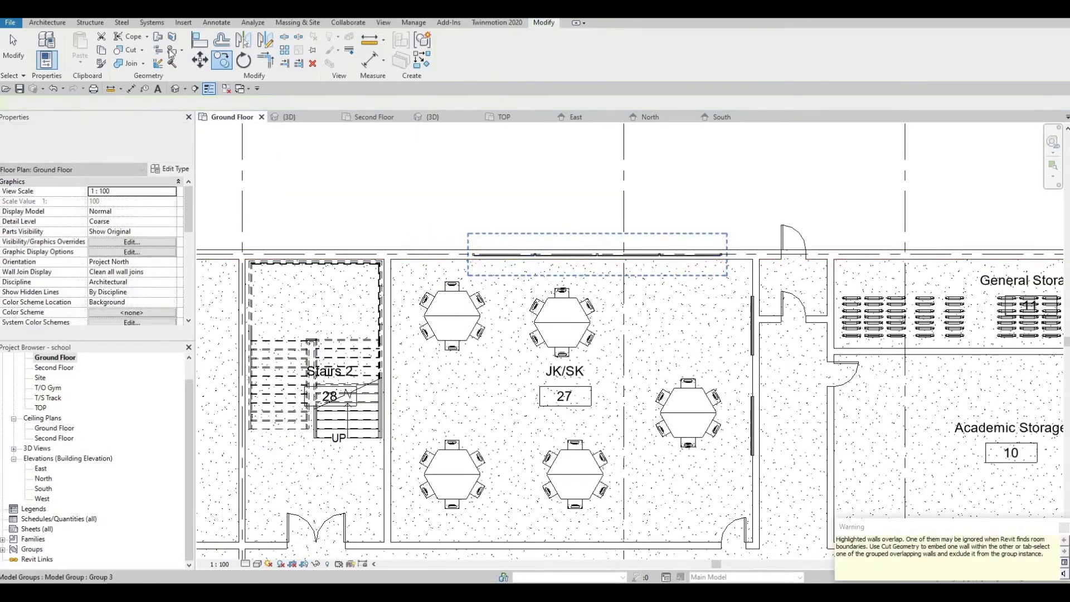
# - Cut the copied curtain wall out of the exterior wall at JK/SK room 27
pyautogui.click(498, 255)
pyautogui.press('Escape')
pyautogui.press('Escape')
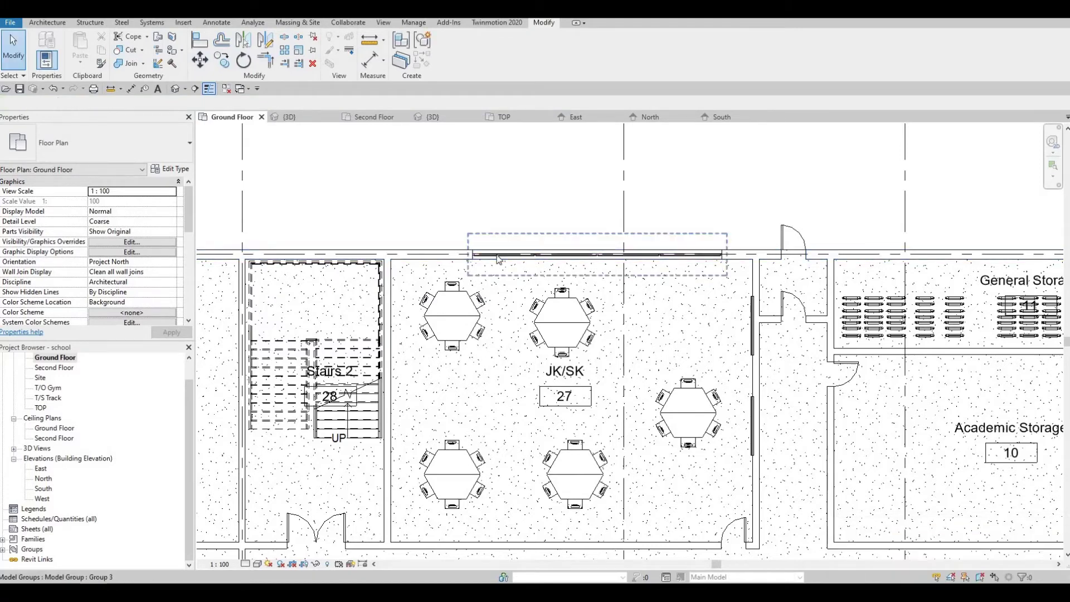
# - Shift room 27's window group along the exterior wall towards Stairs 2 to centre it better in the room
pyautogui.click(499, 256)
pyautogui.press('Left')
pyautogui.press('Left')
pyautogui.press('Left')
pyautogui.press('Left')
pyautogui.press('Left')
pyautogui.press('Left')
pyautogui.press('Left')
pyautogui.press('Left')
pyautogui.press('Left')
pyautogui.press('Left')
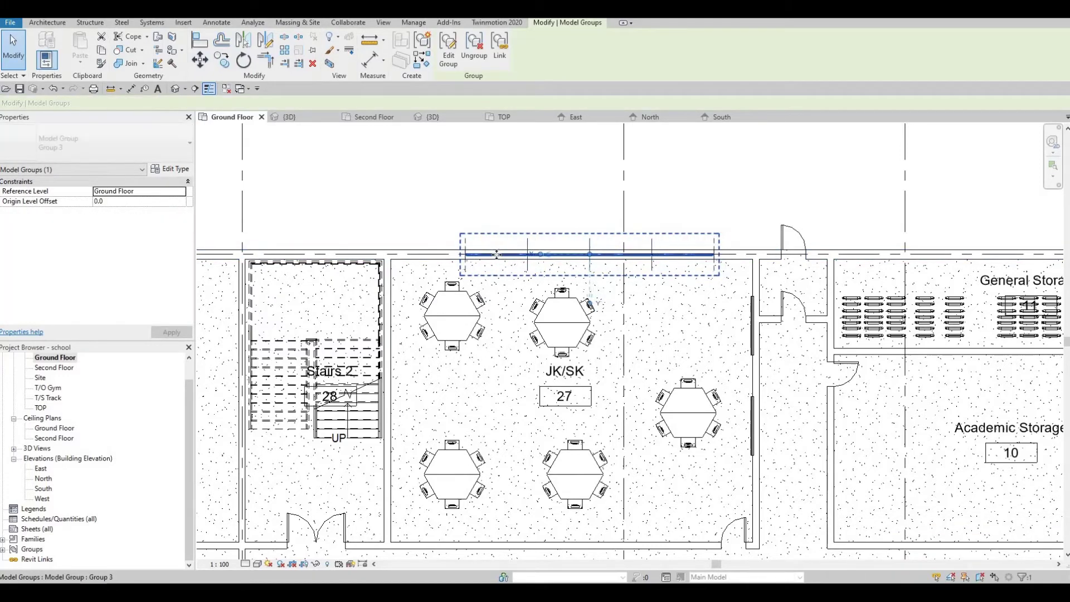
pyautogui.press('Left')
pyautogui.press('Left')
pyautogui.press('Left')
pyautogui.press('Escape')
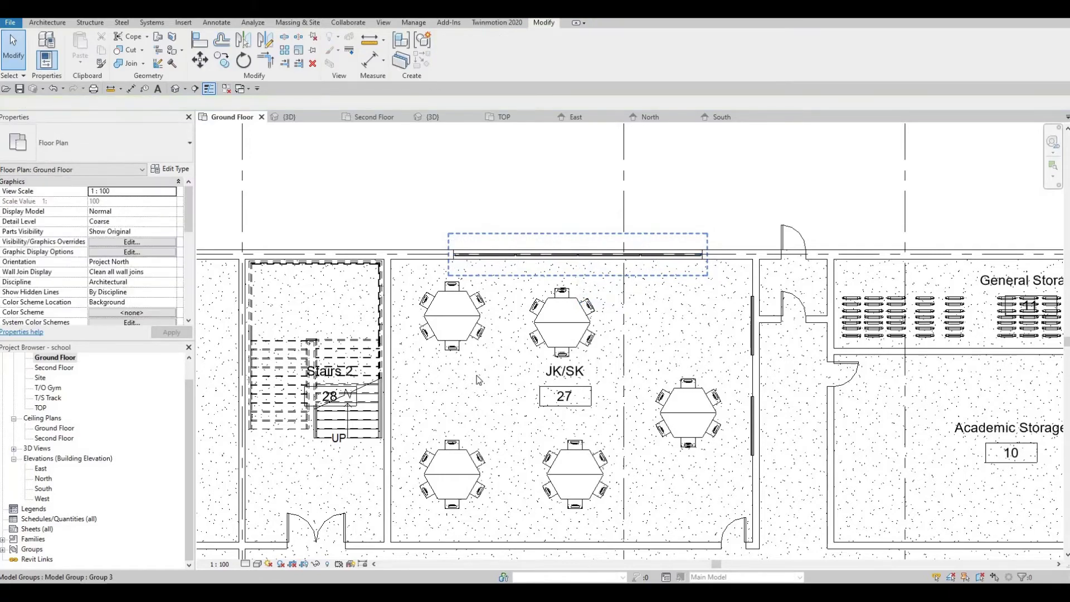
# - Copy room 18's window group to the exterior wall of JK/SK room 26, using the wall corners as reference points
pyautogui.scroll(-4, 502, 262)
pyautogui.moveTo(505, 324); pyautogui.dragTo(587, 204, button='middle')
pyautogui.scroll(-1, 463, 377)
pyautogui.moveTo(390, 488); pyautogui.dragTo(445, 411, button='middle')
pyautogui.hotkey('ctrl', 'Left')
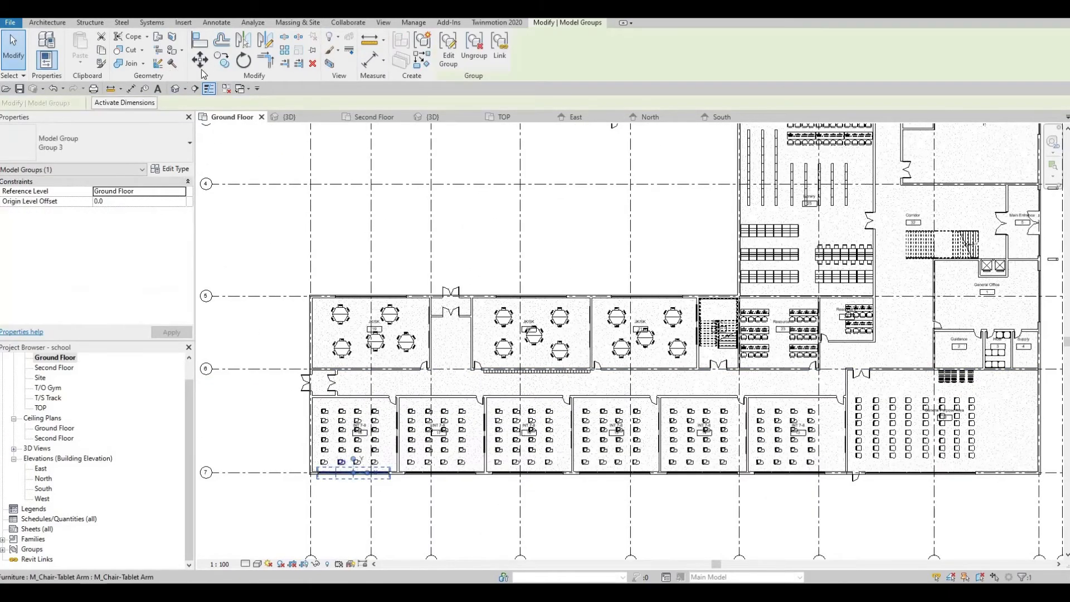
pyautogui.click(221, 60)
pyautogui.scroll(5, 295, 450)
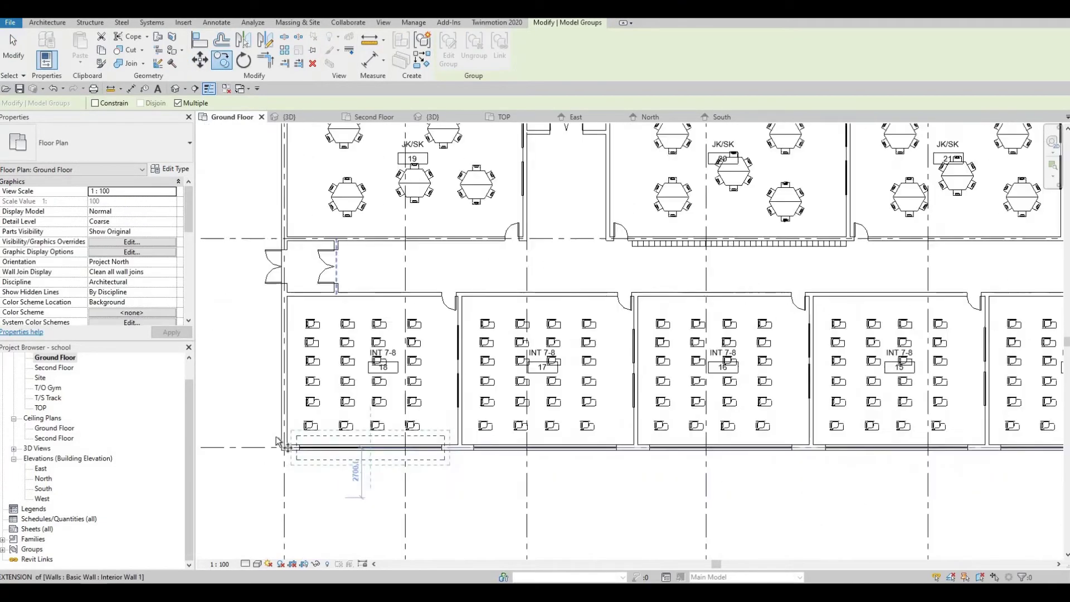
pyautogui.scroll(-3, 398, 338)
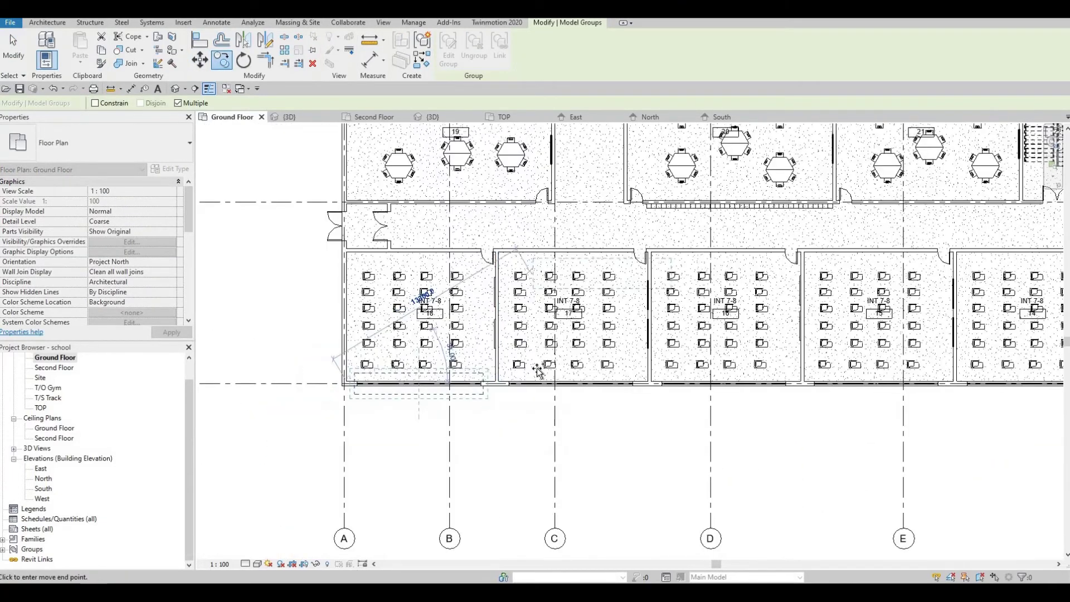
pyautogui.moveTo(707, 135); pyautogui.dragTo(530, 445, button='middle')
pyautogui.scroll(-2, 529, 380)
pyautogui.scroll(6, 546, 317)
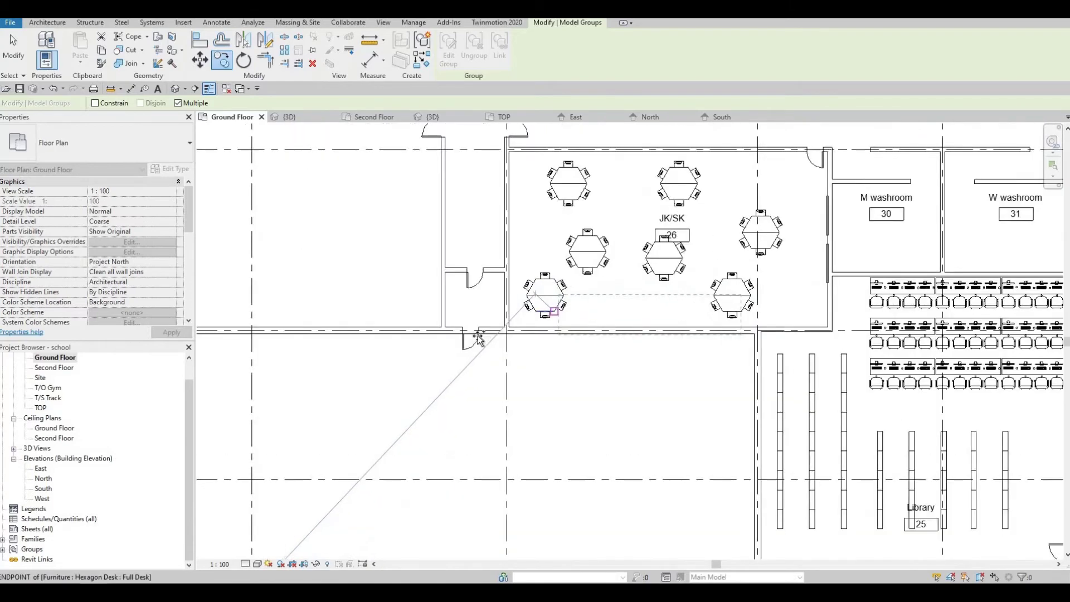
pyautogui.click(521, 348)
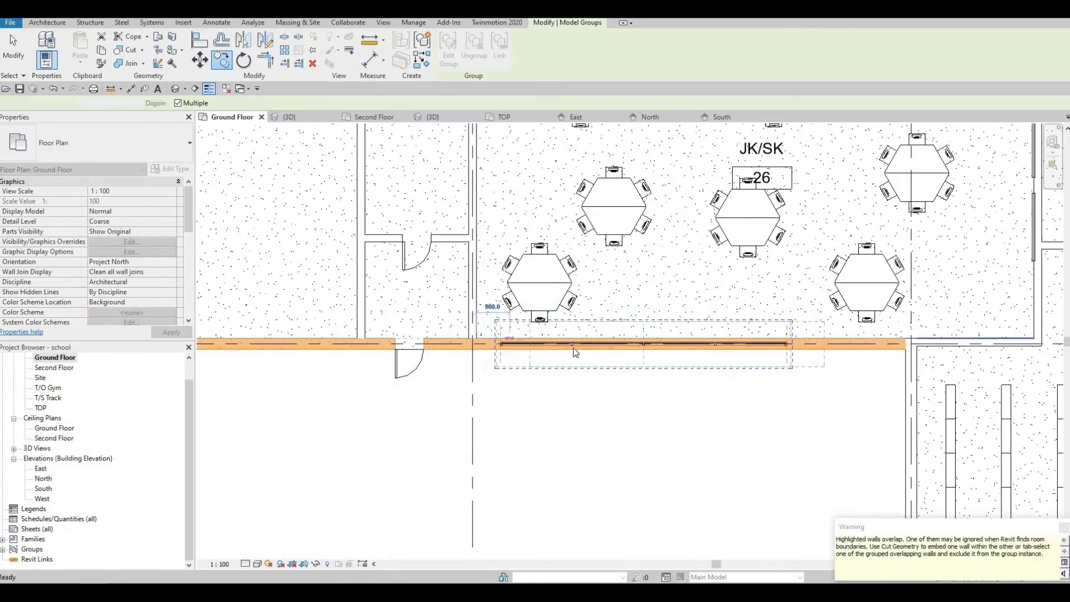
pyautogui.press('Escape')
# - Shift room 26's window group along the exterior wall towards the library until it sits roughly centred in the room
pyautogui.press('Right')
pyautogui.press('Right')
pyautogui.press('Right')
pyautogui.press('Right')
pyautogui.press('Right')
pyautogui.press('Right')
pyautogui.press('Right')
pyautogui.press('Right')
pyautogui.press('Right')
pyautogui.press('Right')
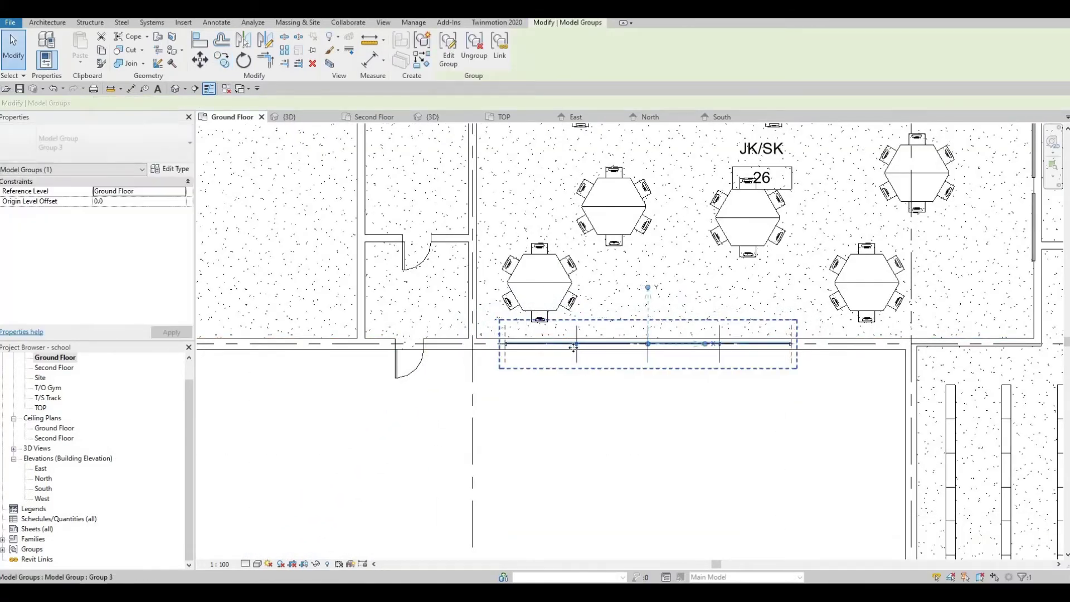
pyautogui.press('Right')
pyautogui.press('Right')
pyautogui.press('Right')
pyautogui.press('Right')
pyautogui.press('Right')
pyautogui.press('Right')
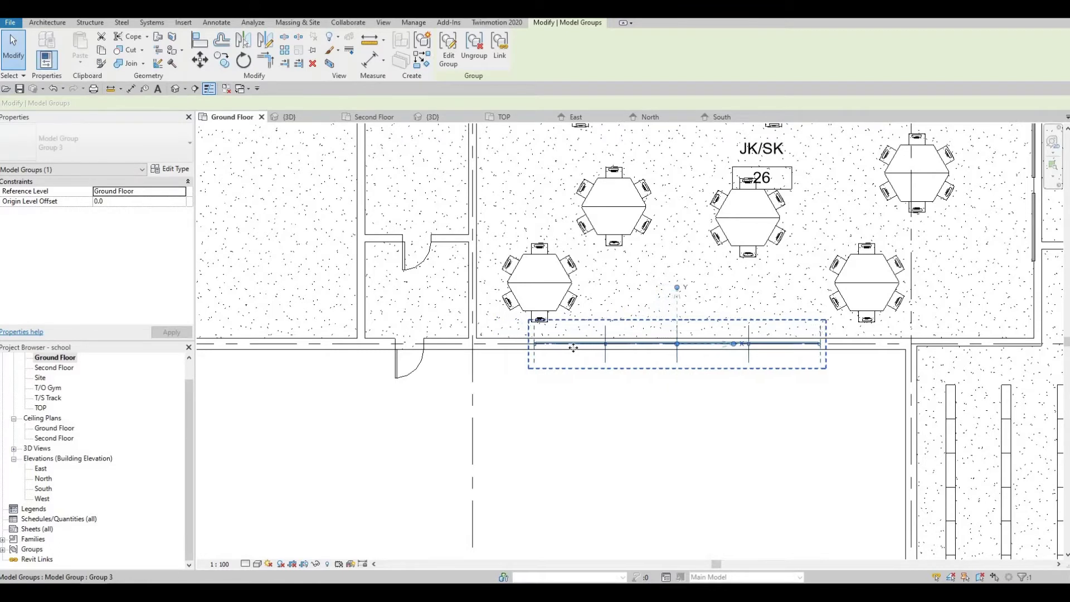
pyautogui.press('Escape')
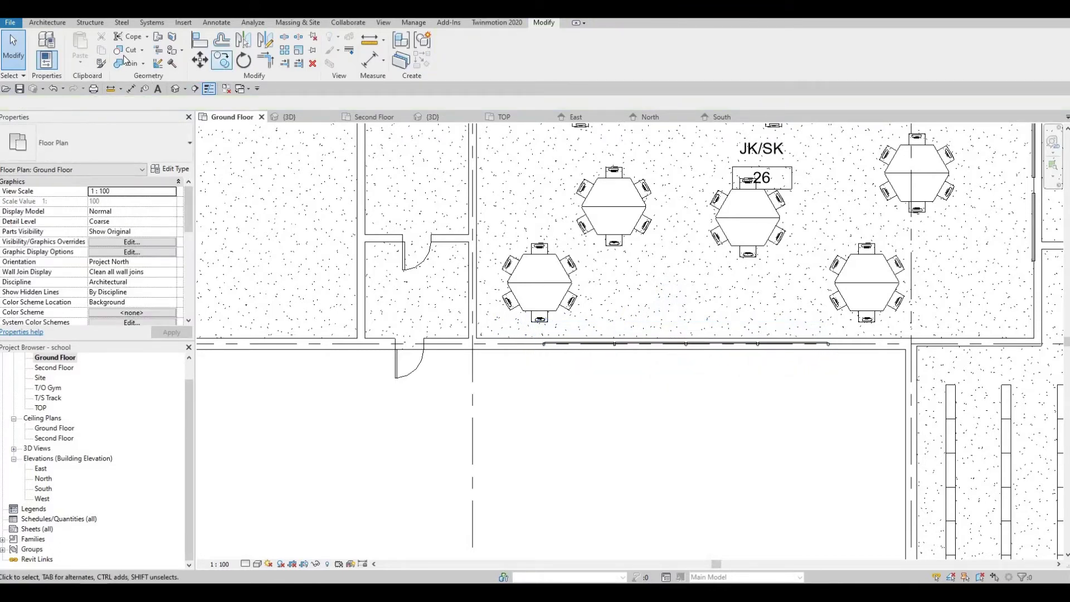
# - Cut the window group's curtain wall out of the exterior wall at JK/SK room 26
pyautogui.click(127, 50)
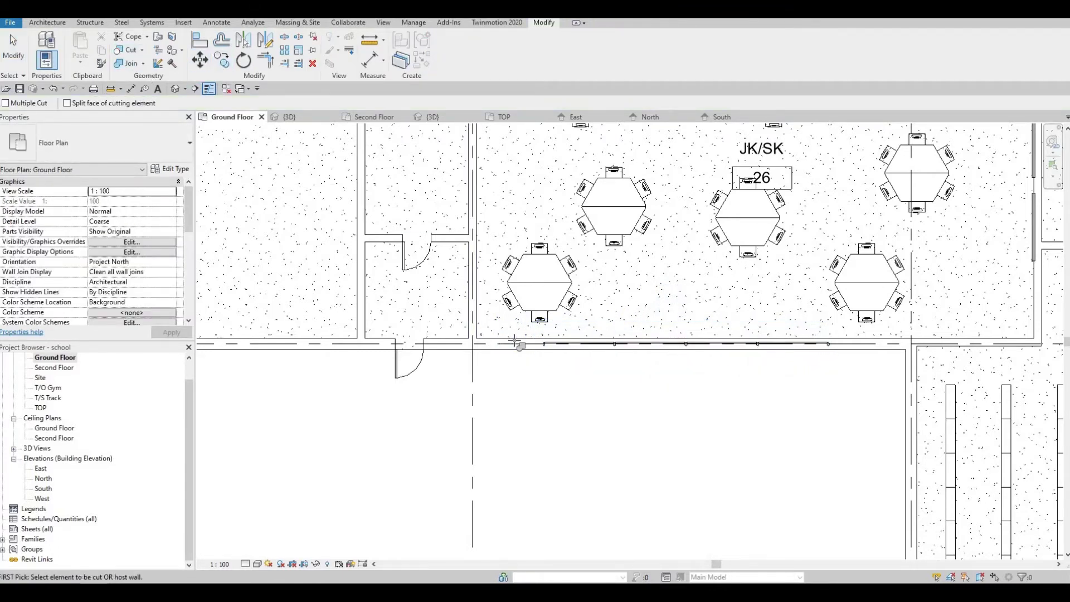
pyautogui.click(545, 343)
pyautogui.press('Escape')
pyautogui.scroll(-6, 521, 380)
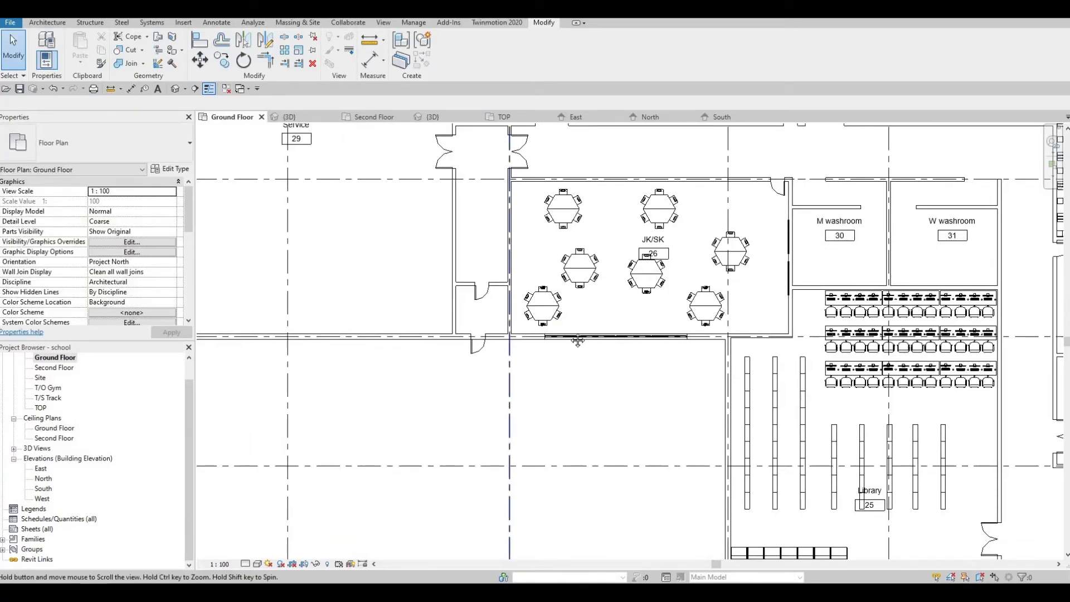
pyautogui.scroll(5, 596, 392)
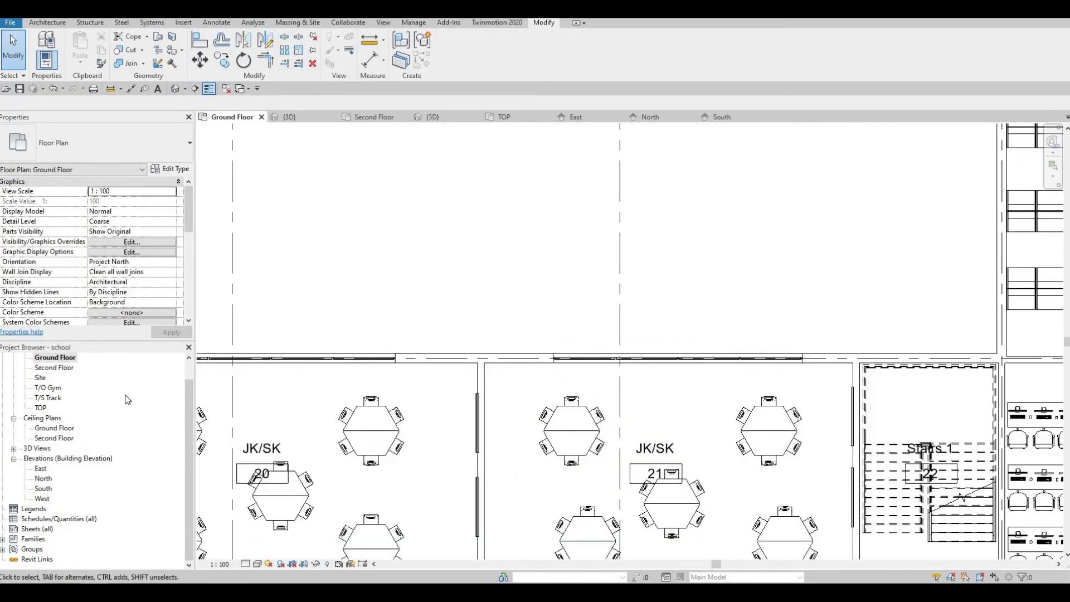
# - Open the Second Floor plan and ungroup the window group on the wall between Primary 1-3 room 42 and the ART Room
pyautogui.doubleClick(68, 371)
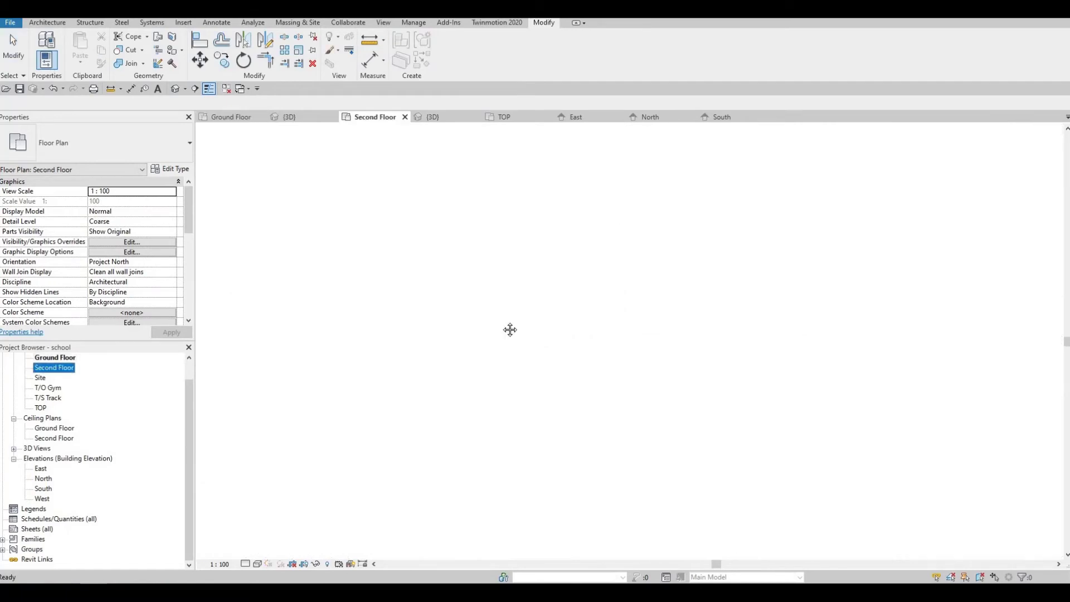
pyautogui.scroll(6, 624, 340)
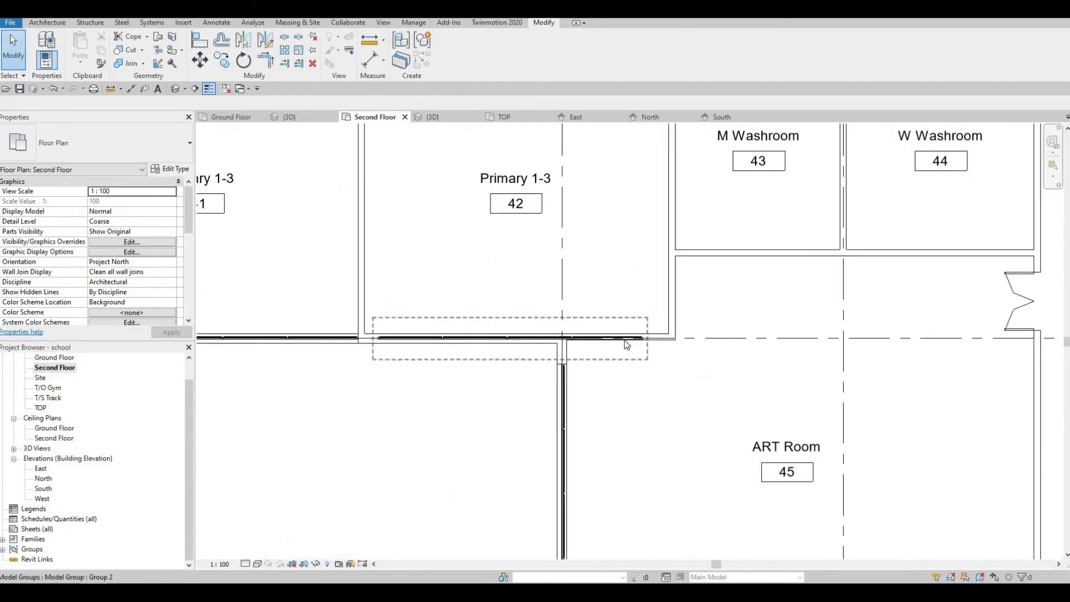
pyautogui.click(624, 341)
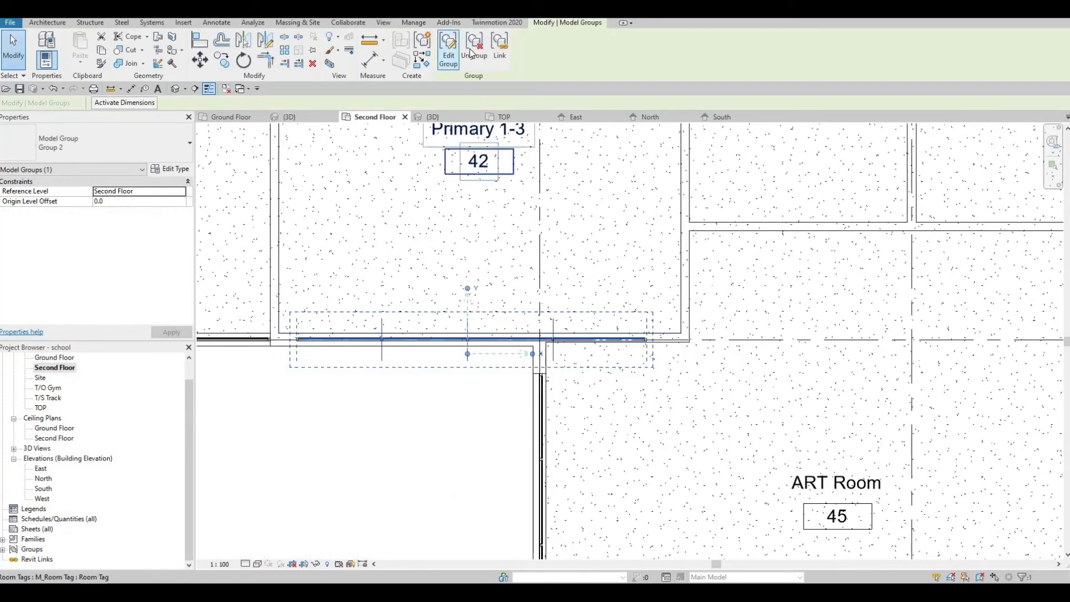
pyautogui.click(471, 54)
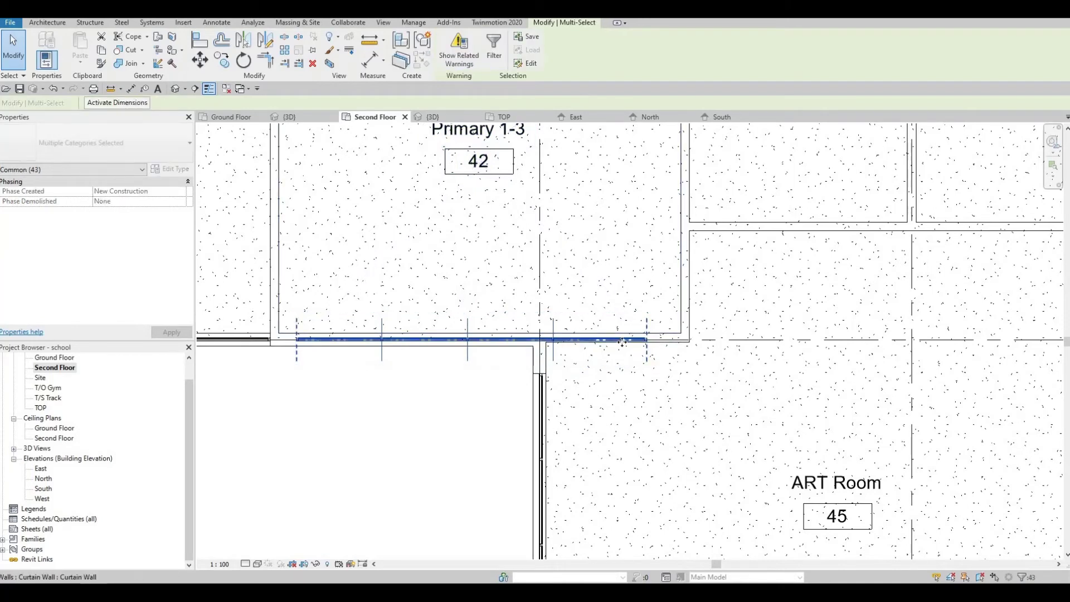
pyautogui.click(622, 341)
pyautogui.press('Escape')
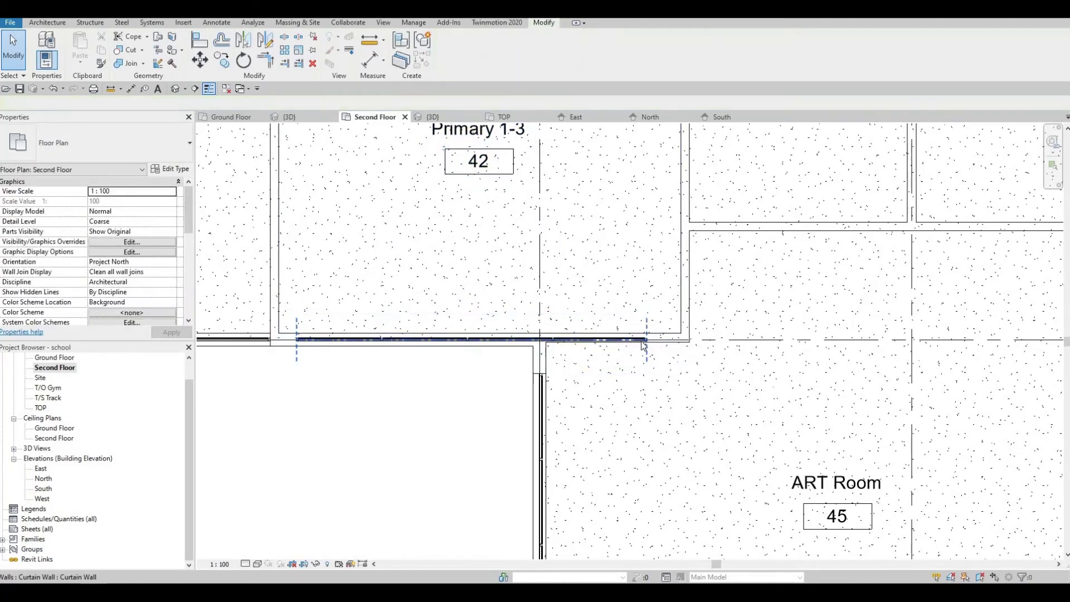
pyautogui.click(647, 343)
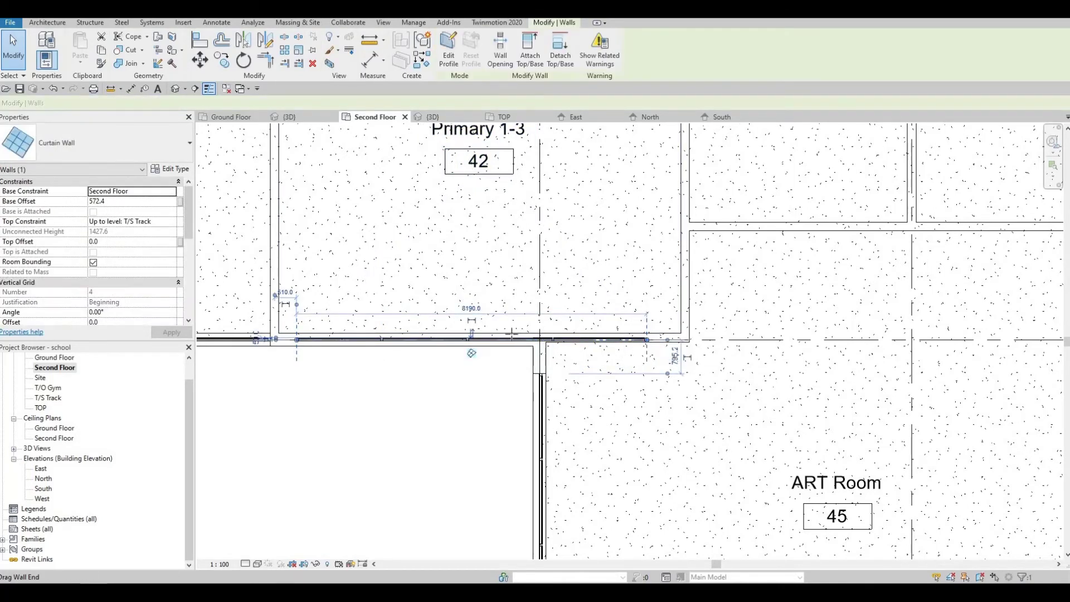
pyautogui.moveTo(647, 340); pyautogui.dragTo(517, 339)
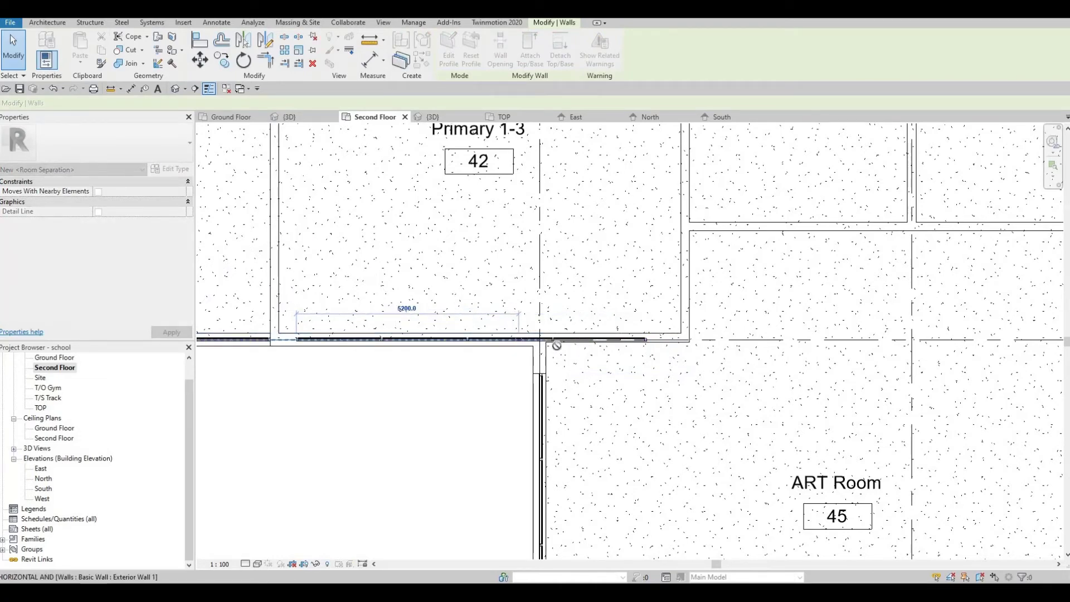
pyautogui.press('Escape')
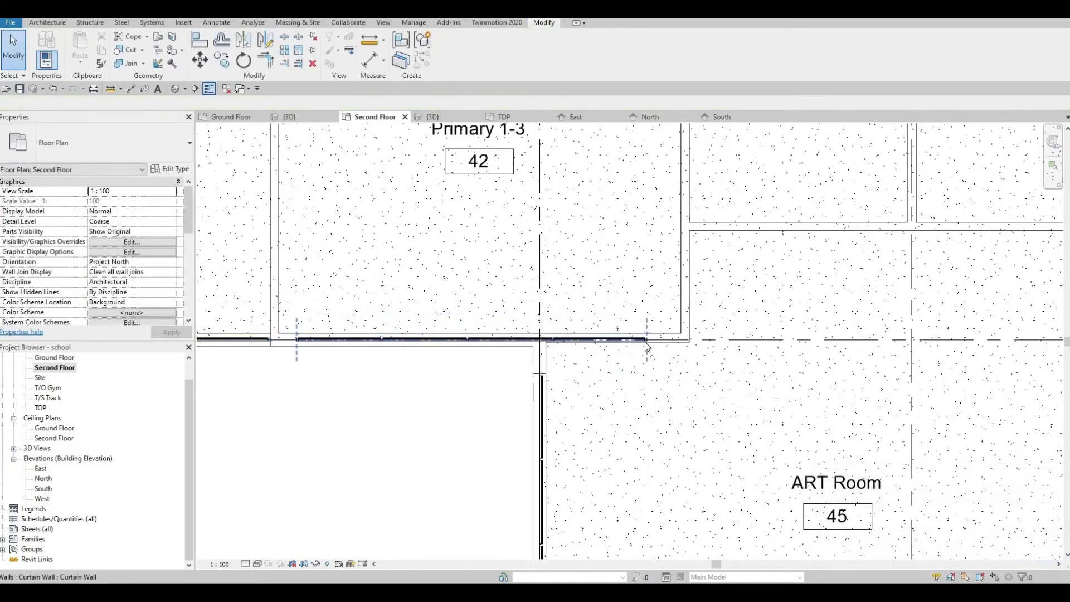
# - Shorten the lower curtain wall outside Primary 1-3 room 42 to 5300 mm so it stops before the wall corner, deleting elements that conflict
pyautogui.click(647, 343)
pyautogui.moveTo(647, 340); pyautogui.dragTo(553, 350)
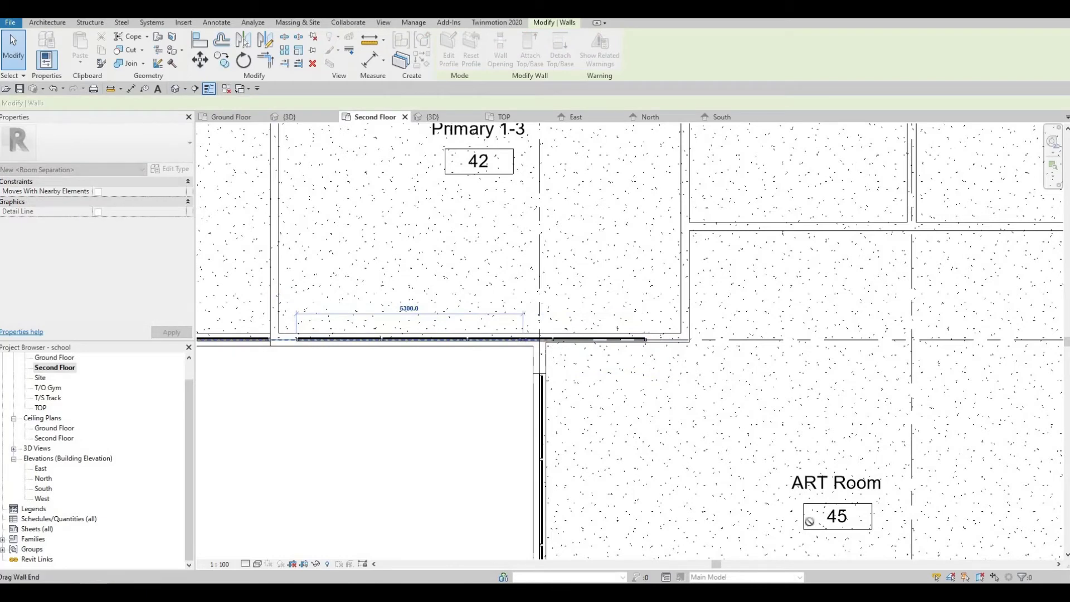
pyautogui.moveTo(809, 521); pyautogui.dragTo(809, 521)
pyautogui.click(868, 569)
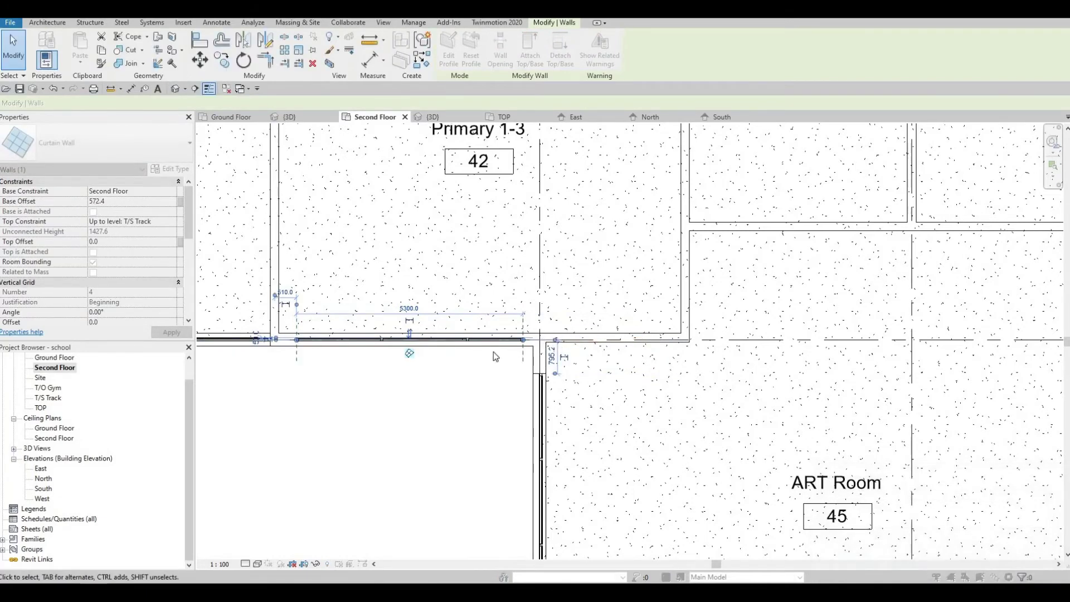
pyautogui.scroll(2, 516, 343)
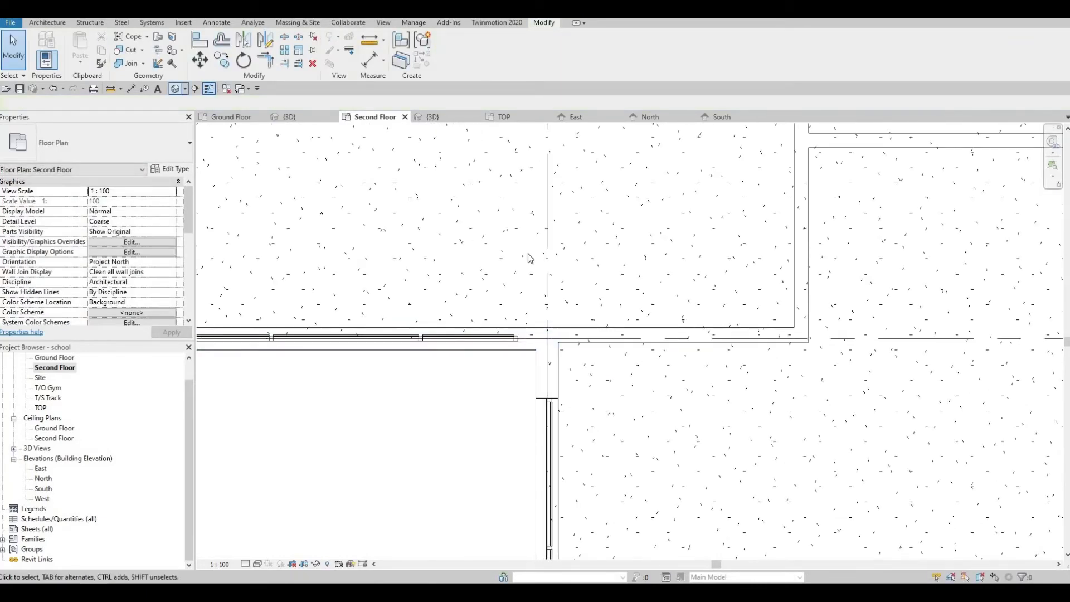
# - In the 3D view, edit the corner window's sunshade in place and open its extrusion sketch on the Second Floor plan
pyautogui.hotkey('ctrl', 'Tab')
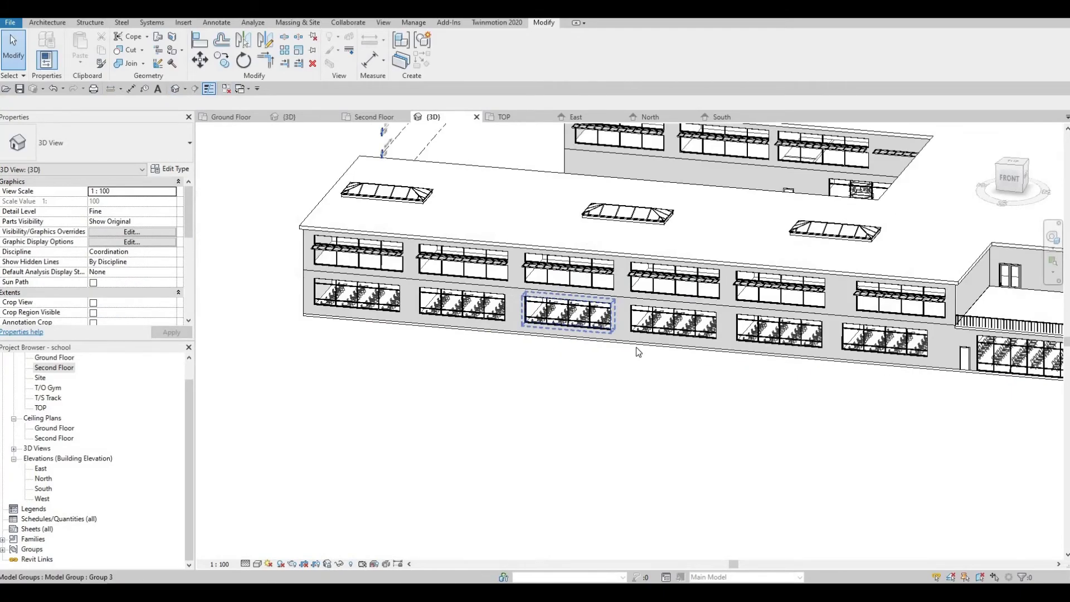
pyautogui.scroll(-2, 639, 353)
pyautogui.moveTo(666, 416); pyautogui.dragTo(641, 226, button='middle')
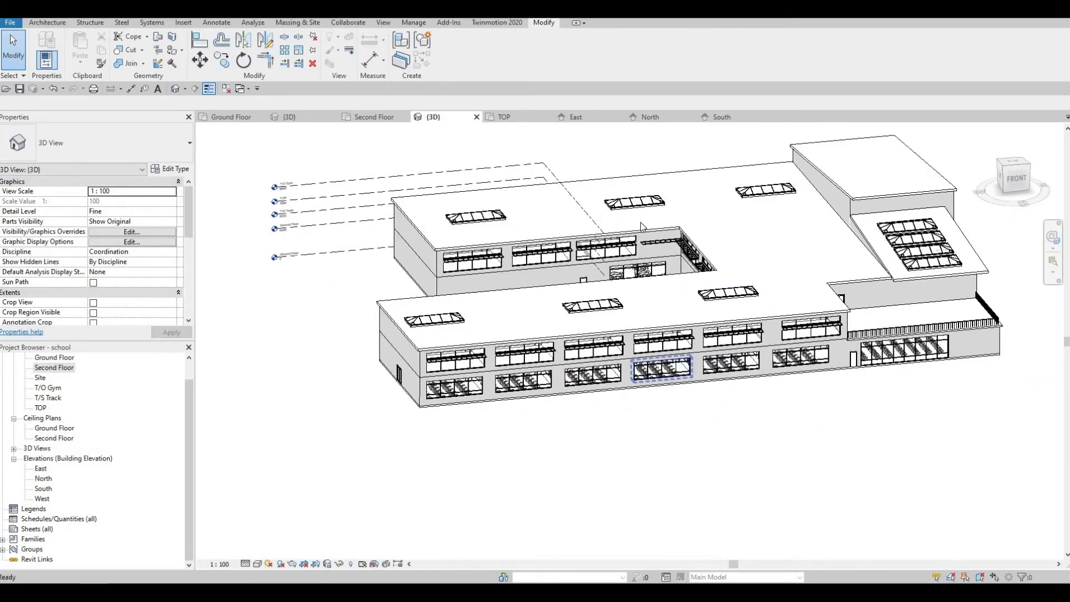
pyautogui.scroll(6, 641, 226)
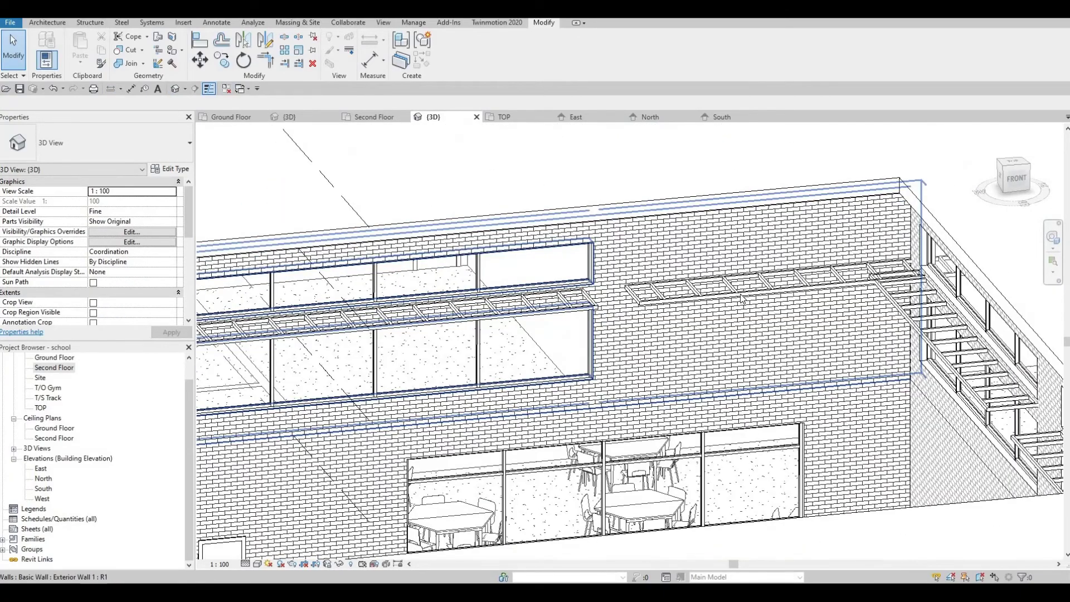
pyautogui.click(815, 279)
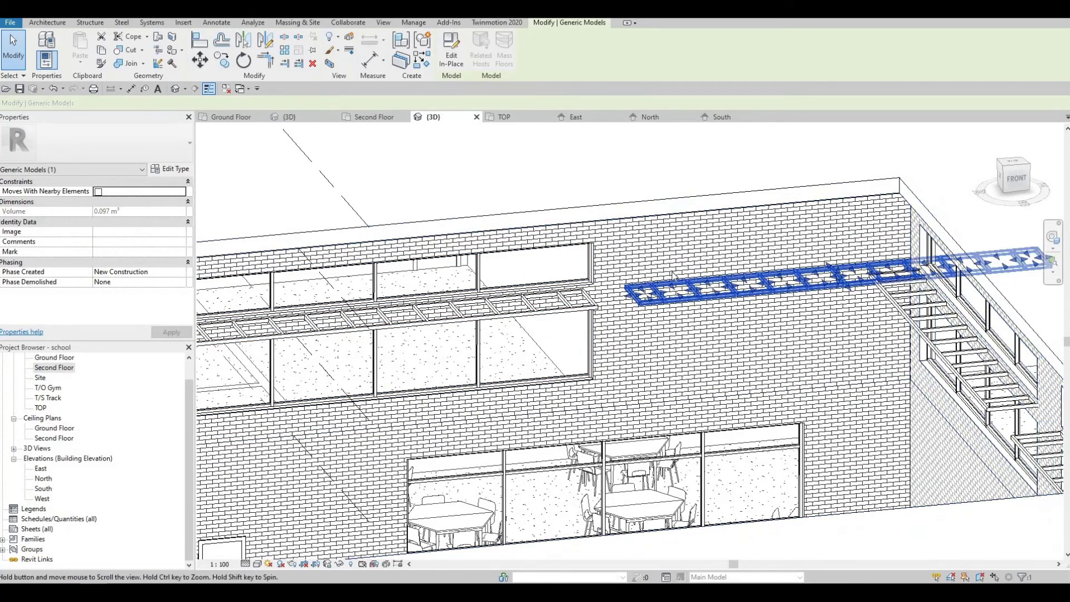
pyautogui.moveTo(673, 275); pyautogui.dragTo(424, 279, button='middle')
pyautogui.scroll(2, 666, 268)
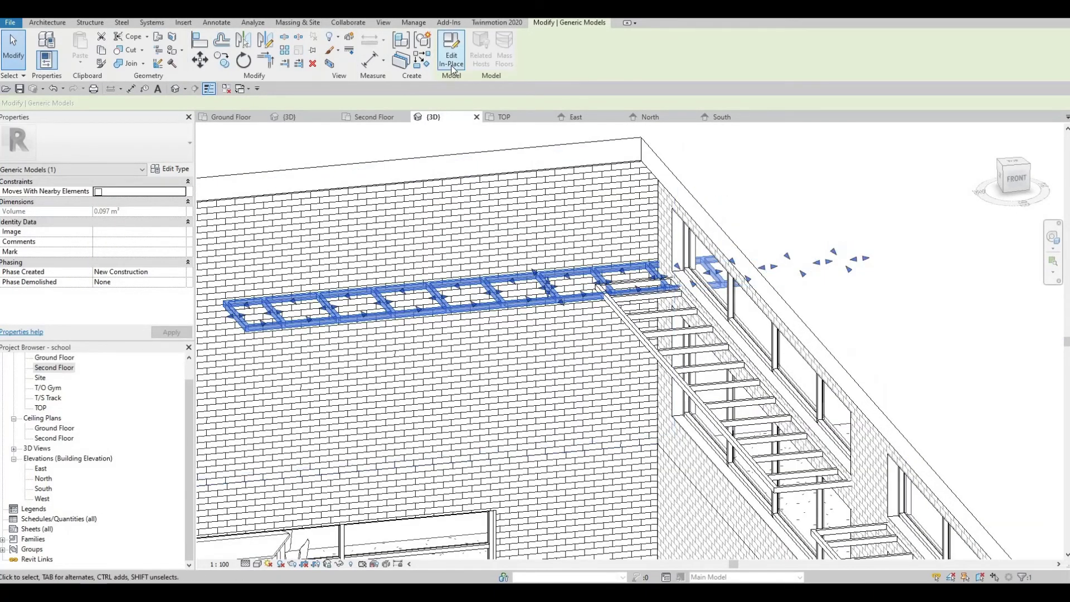
pyautogui.click(451, 59)
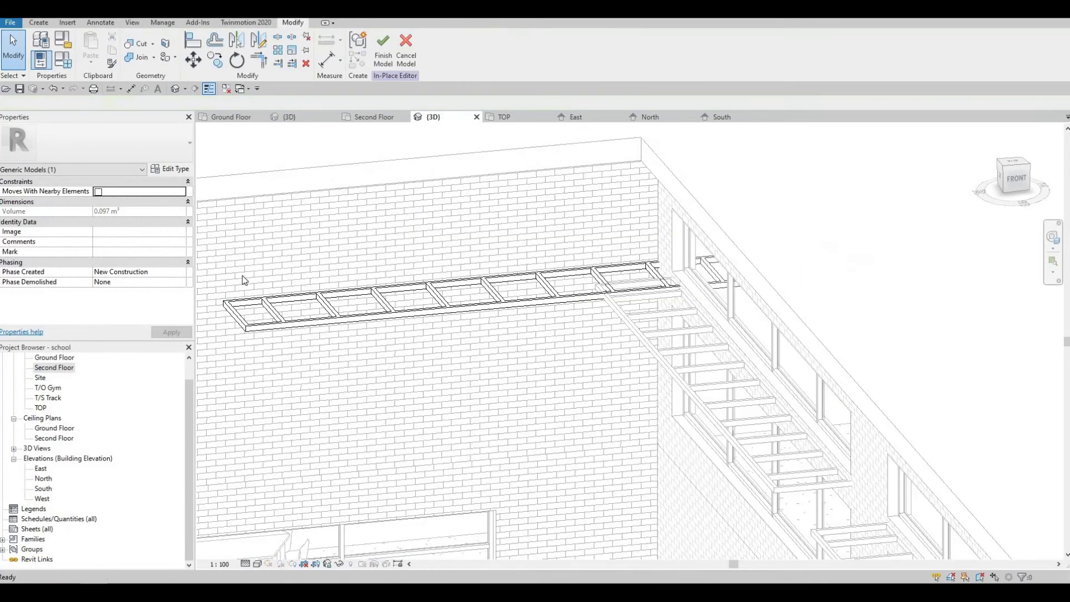
pyautogui.click(457, 315)
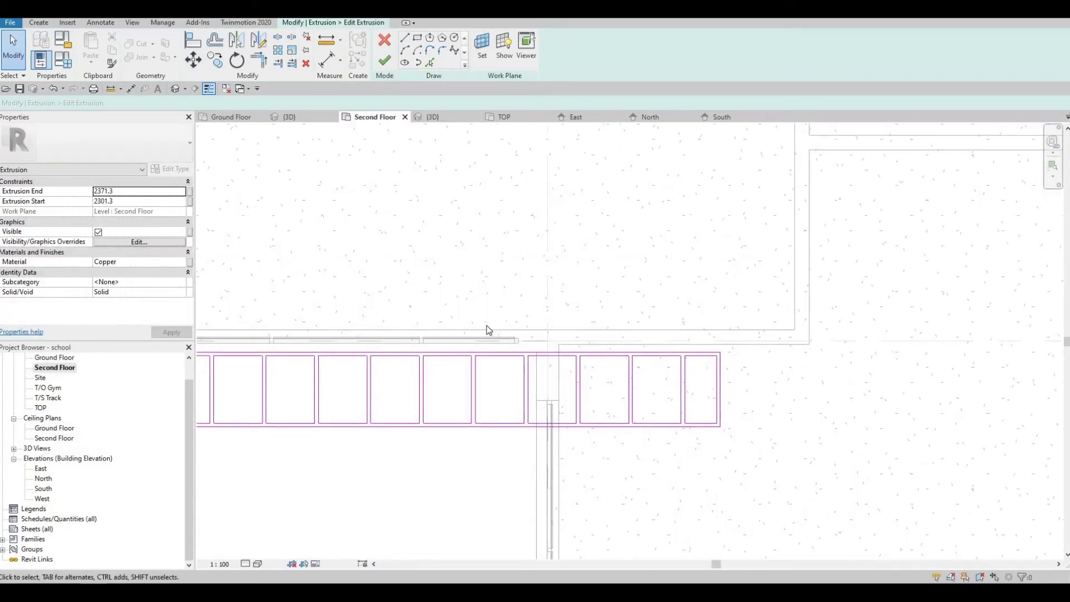
# - Delete the sunshade's sketch lines around and beyond the wall corner, and trim both outer edge lines to a divider line short of the corner
pyautogui.moveTo(480, 327)
pyautogui.mouseDown()
pyautogui.moveTo(725, 466)
pyautogui.moveTo(768, 478)
pyautogui.mouseUp()
pyautogui.press('Delete')
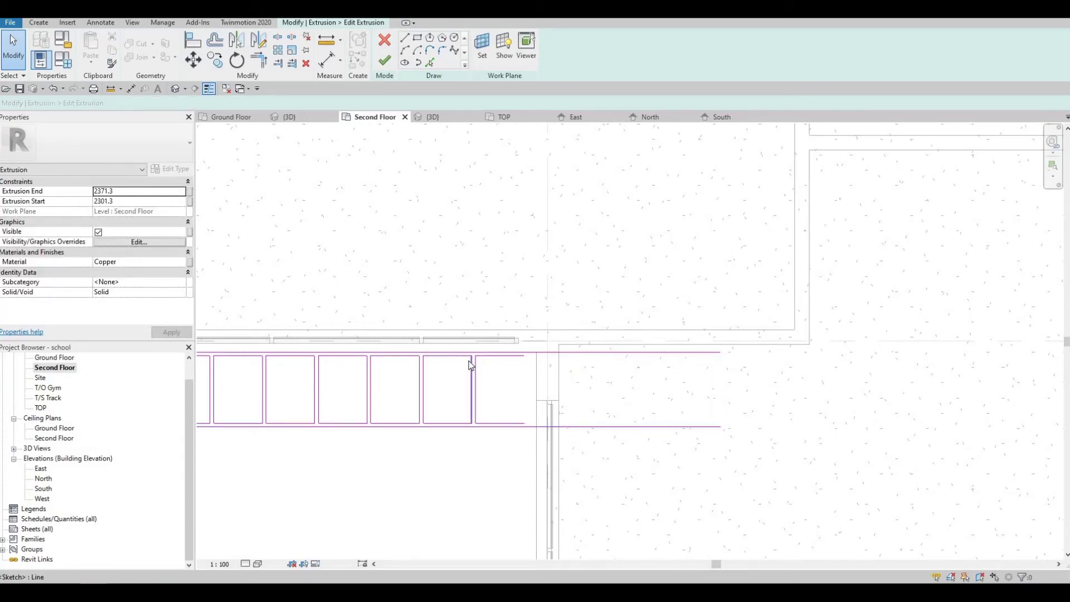
pyautogui.press('r')
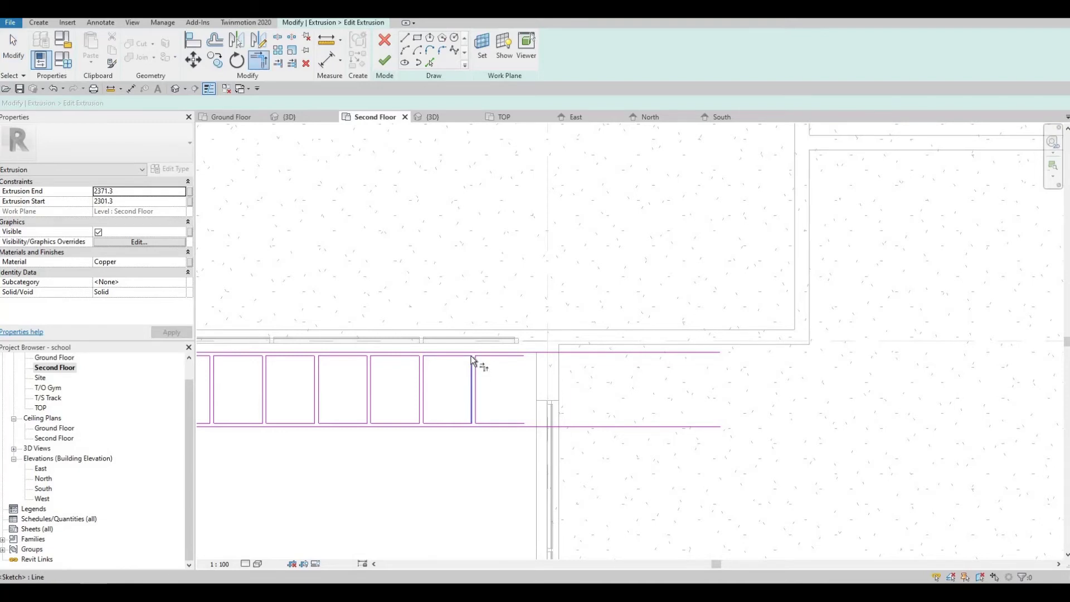
pyautogui.scroll(2, 478, 370)
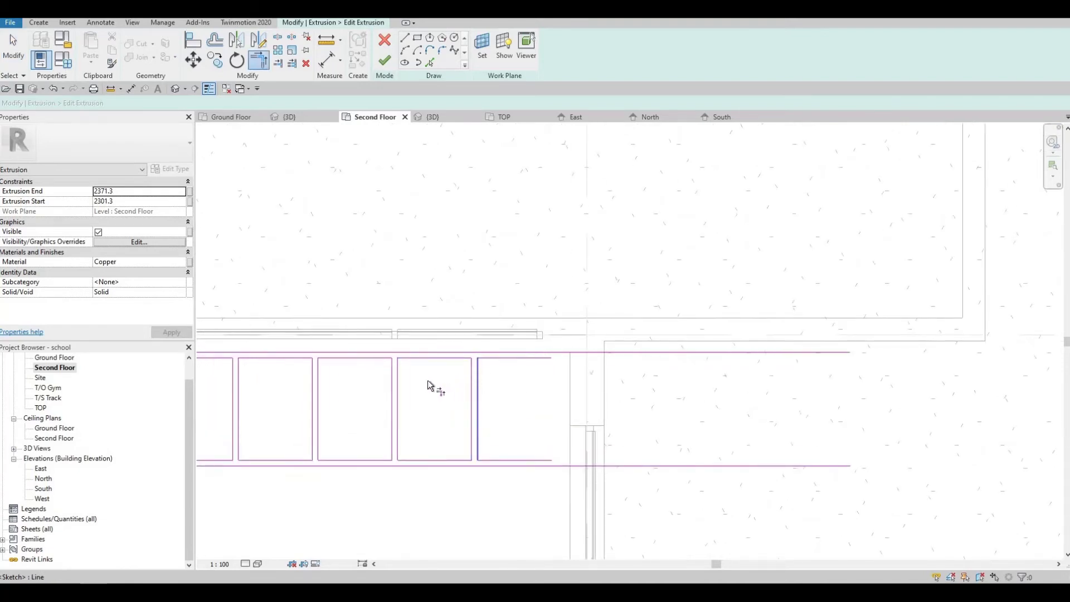
pyautogui.click(397, 373)
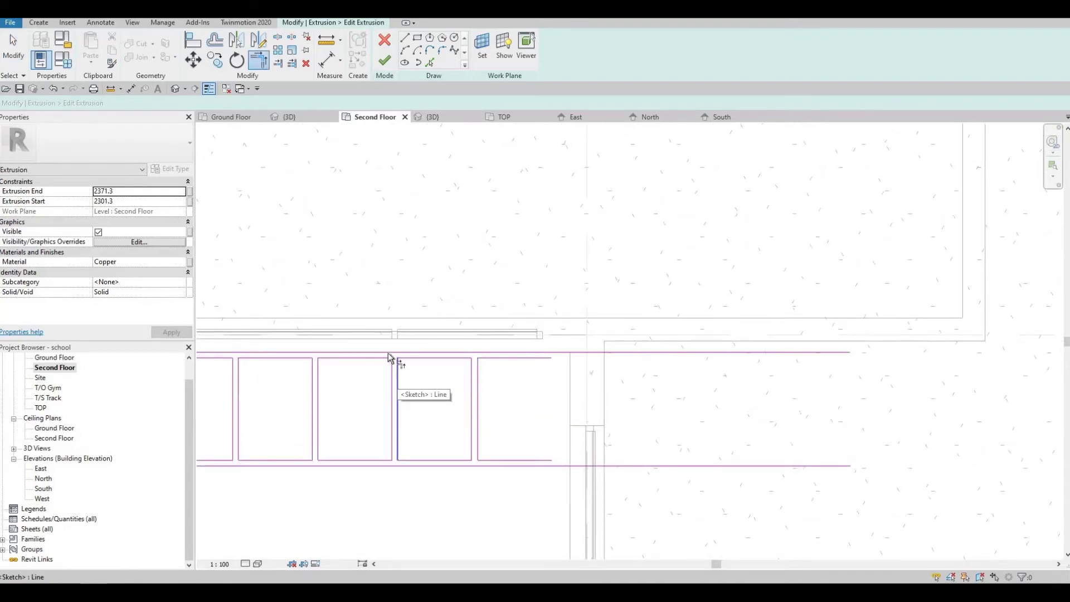
pyautogui.click(388, 354)
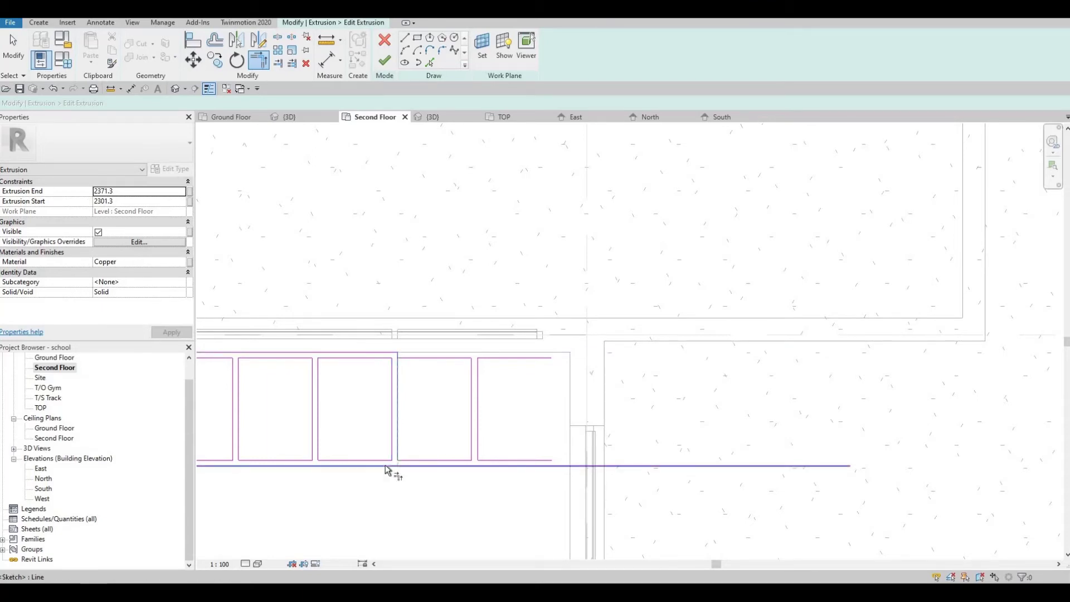
pyautogui.click(483, 465)
pyautogui.press('Escape')
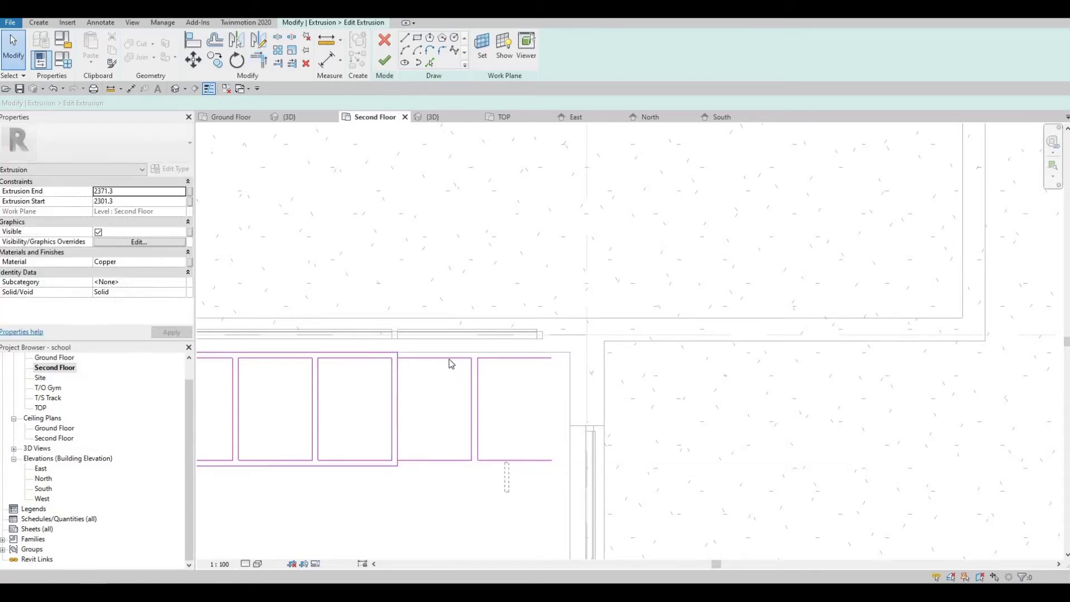
# - Delete the leftover bay lines outside the trimmed sunshade outline, and finish the sketch and the in-place model
pyautogui.moveTo(442, 360); pyautogui.dragTo(443, 363)
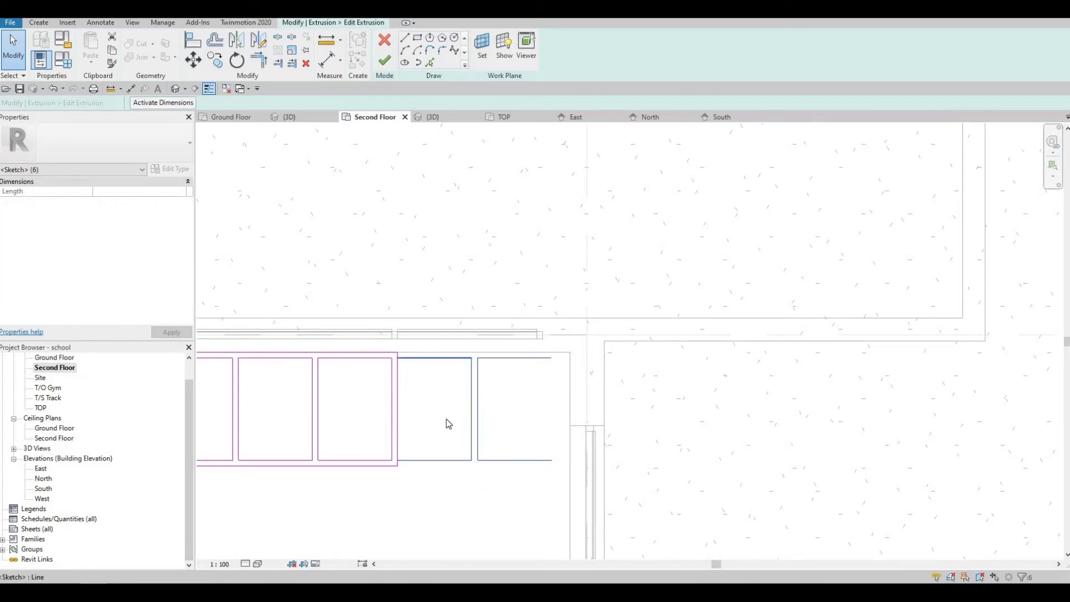
pyautogui.press('Delete')
pyautogui.scroll(-3, 521, 390)
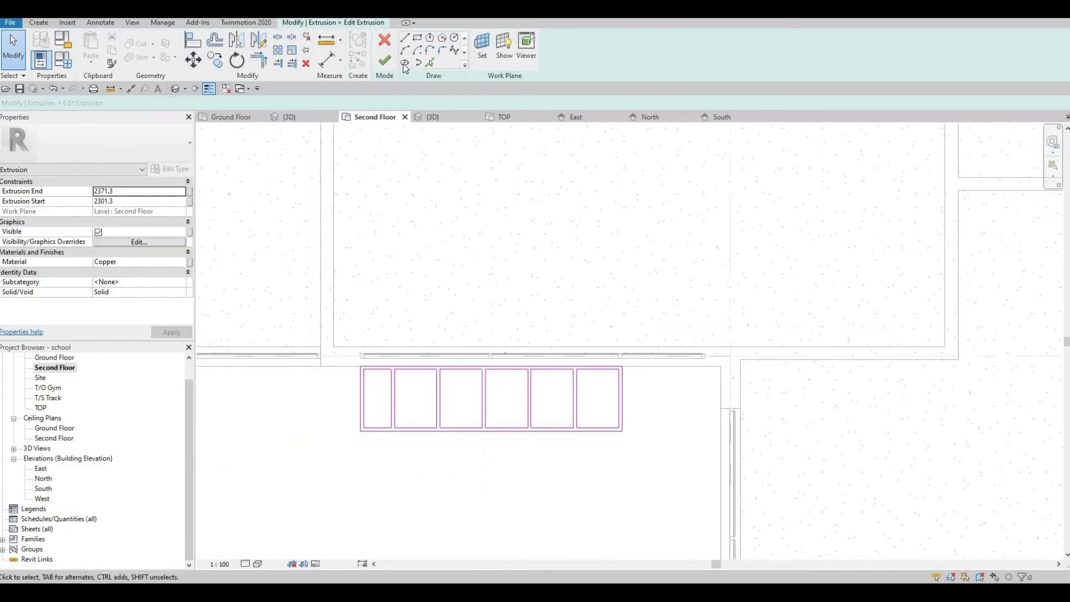
pyautogui.click(385, 60)
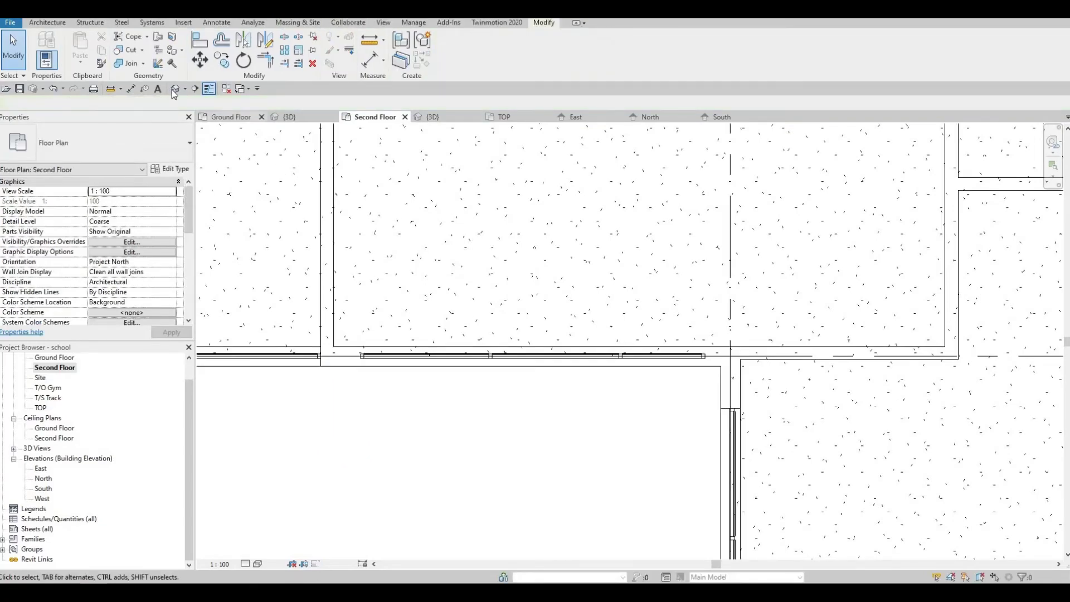
# - Edit the upper curtain wall's profile to a 4700 mm length, removing the blocking constraints and deleting the mullions that no longer fit
pyautogui.moveTo(313, 170); pyautogui.dragTo(636, 228, button='middle')
pyautogui.scroll(-2, 636, 228)
pyautogui.click(638, 233)
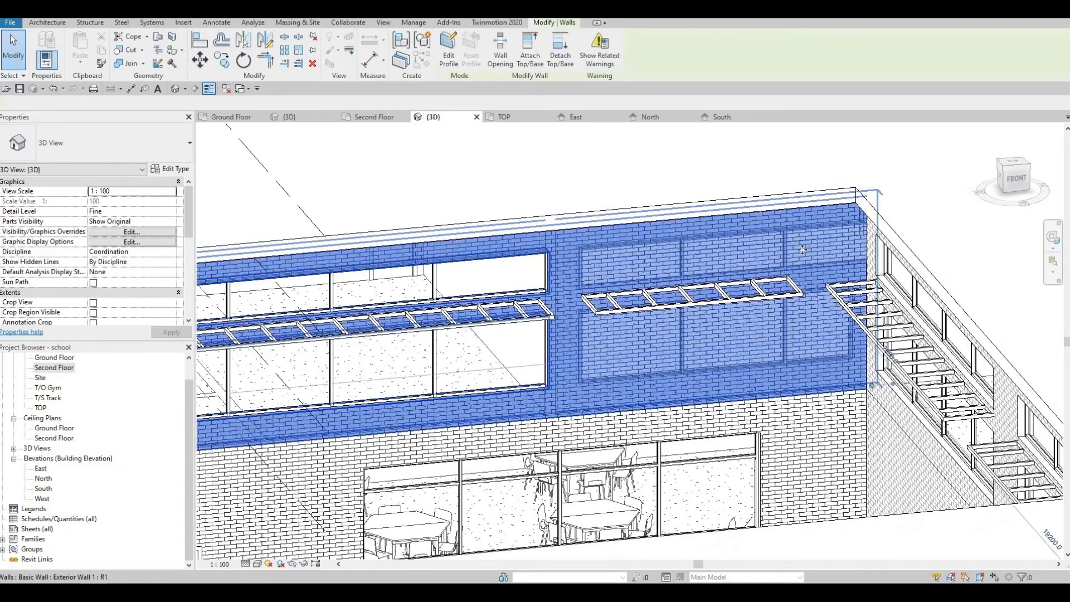
pyautogui.press('Escape')
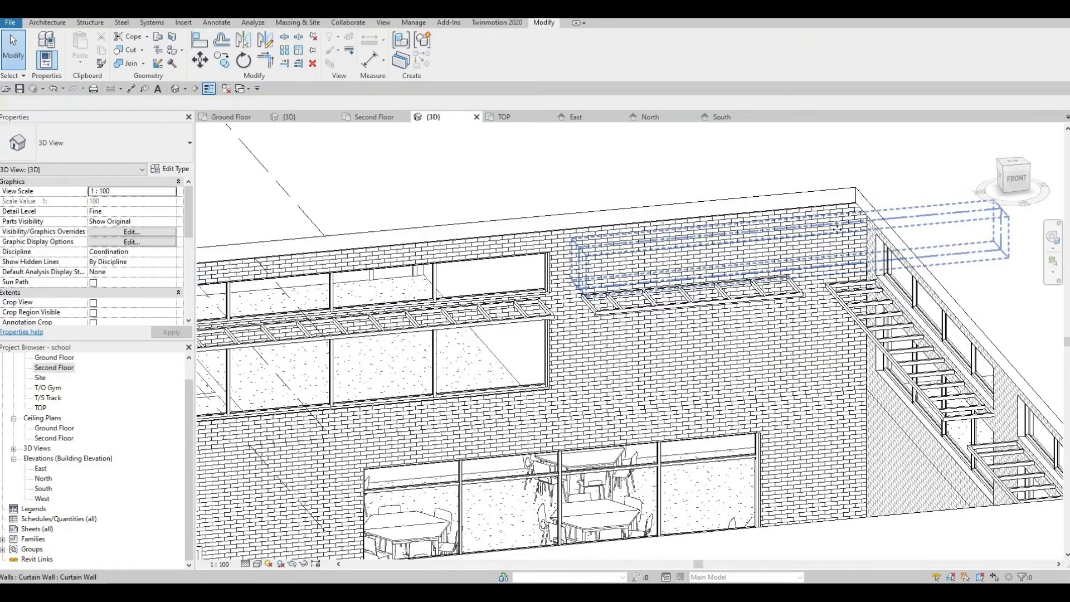
pyautogui.click(838, 228)
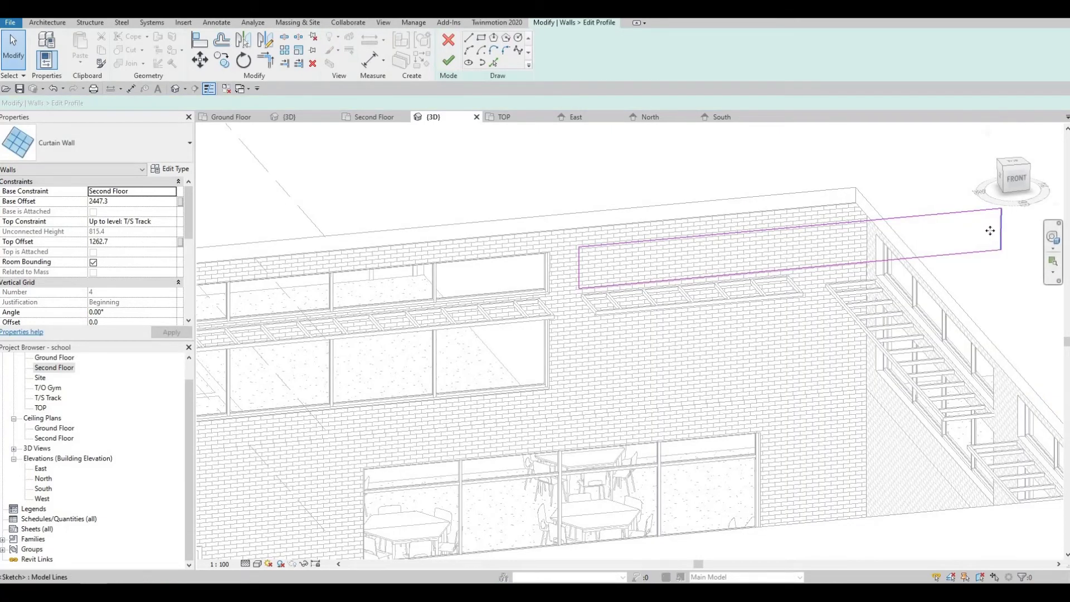
pyautogui.moveTo(990, 231)
pyautogui.mouseDown()
pyautogui.moveTo(821, 246)
pyautogui.moveTo(795, 276)
pyautogui.mouseUp()
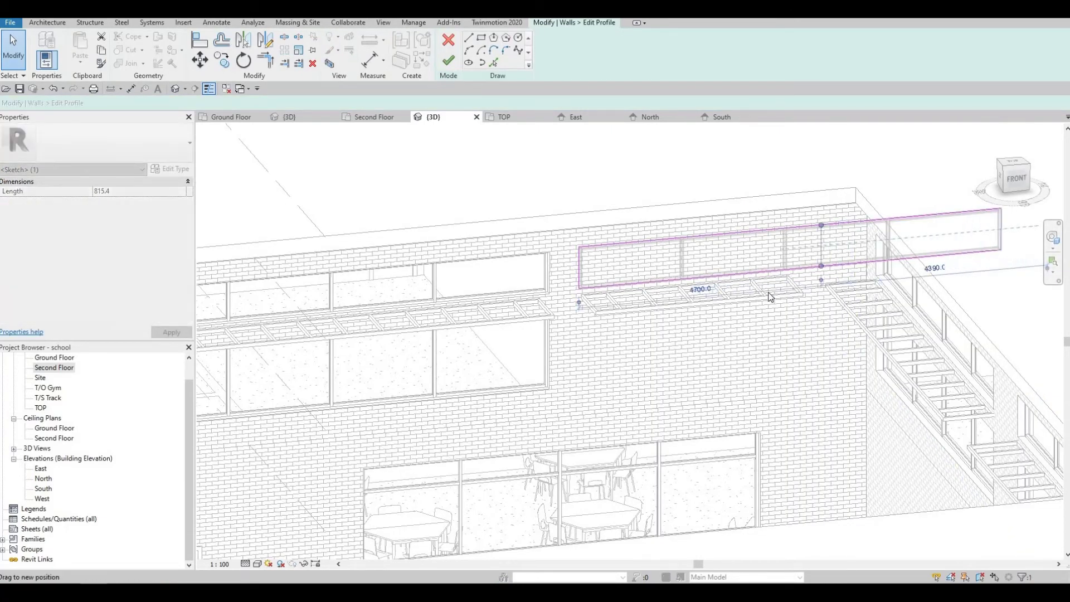
pyautogui.click(1035, 569)
pyautogui.moveTo(1000, 231)
pyautogui.mouseDown()
pyautogui.moveTo(822, 241)
pyautogui.moveTo(823, 509)
pyautogui.mouseUp()
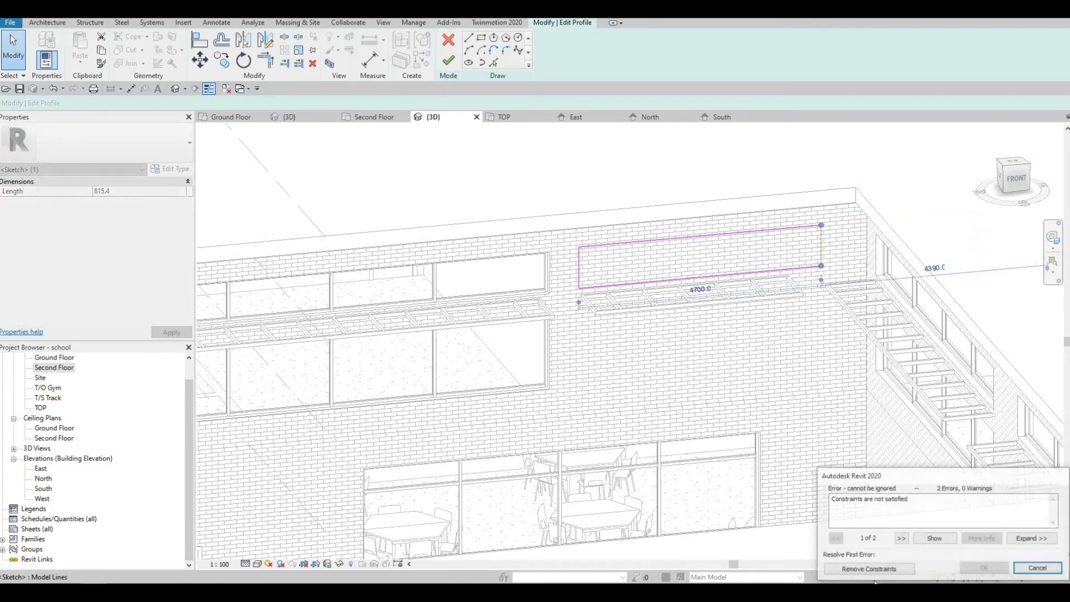
pyautogui.click(867, 567)
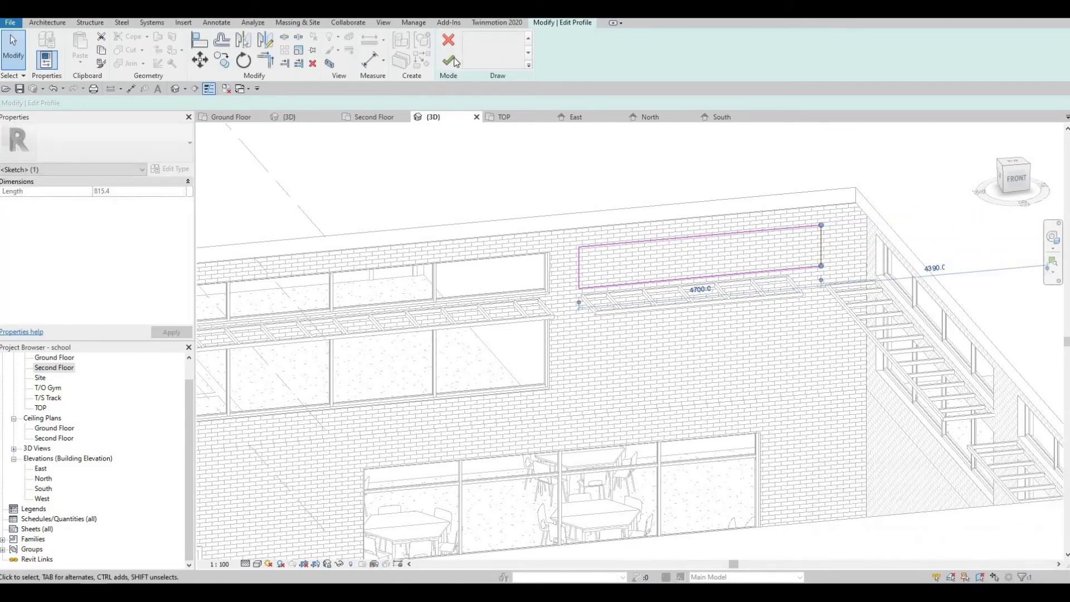
pyautogui.click(449, 59)
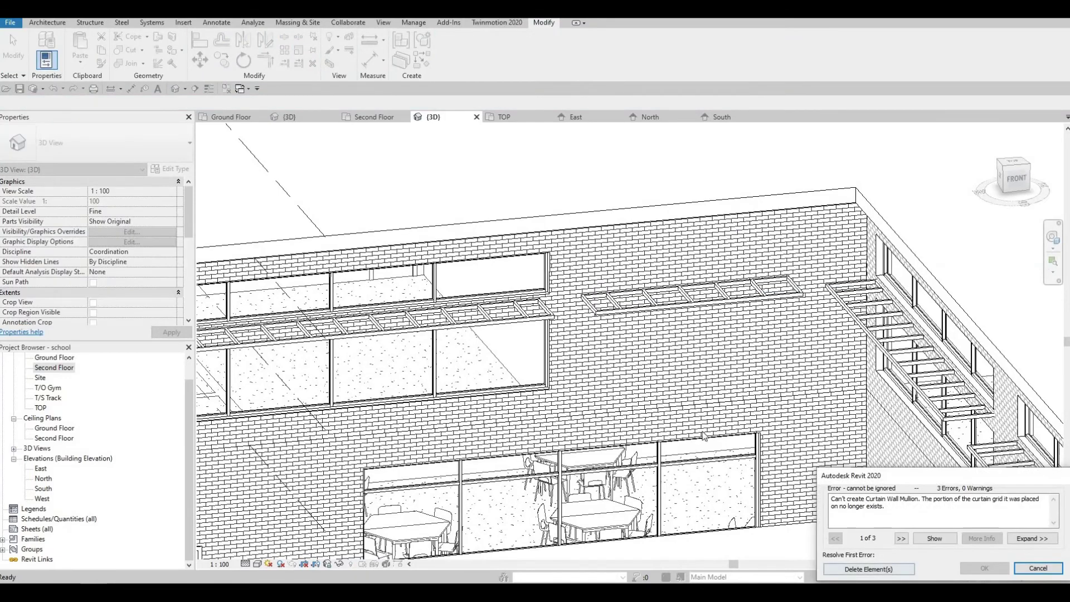
pyautogui.click(868, 569)
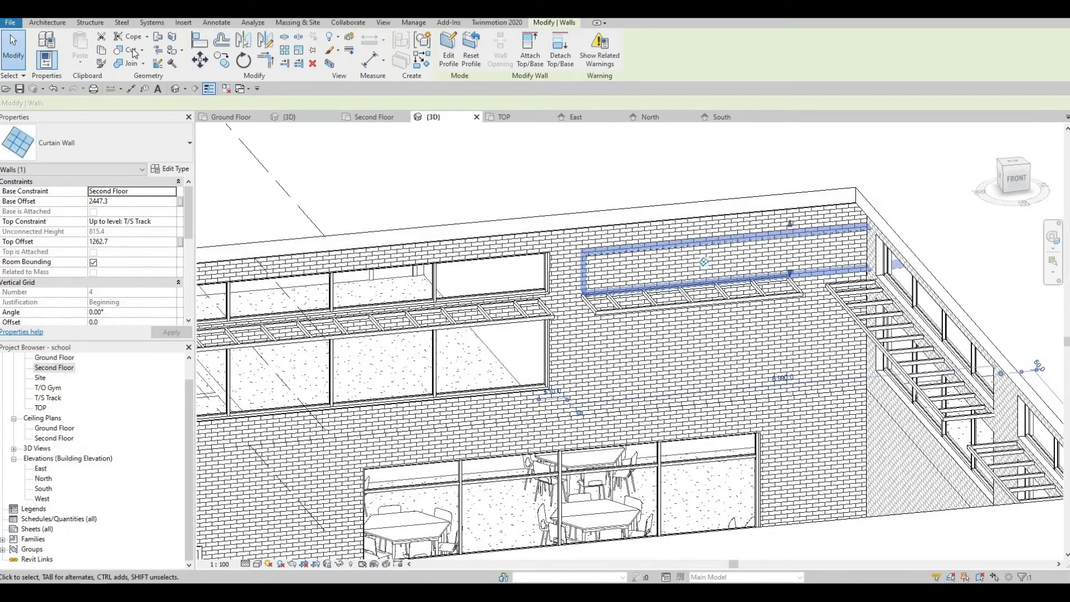
# - Cut the second-floor exterior brick wall with the upper and lower curtain walls next to the building corner
pyautogui.press('c')
pyautogui.press('g')
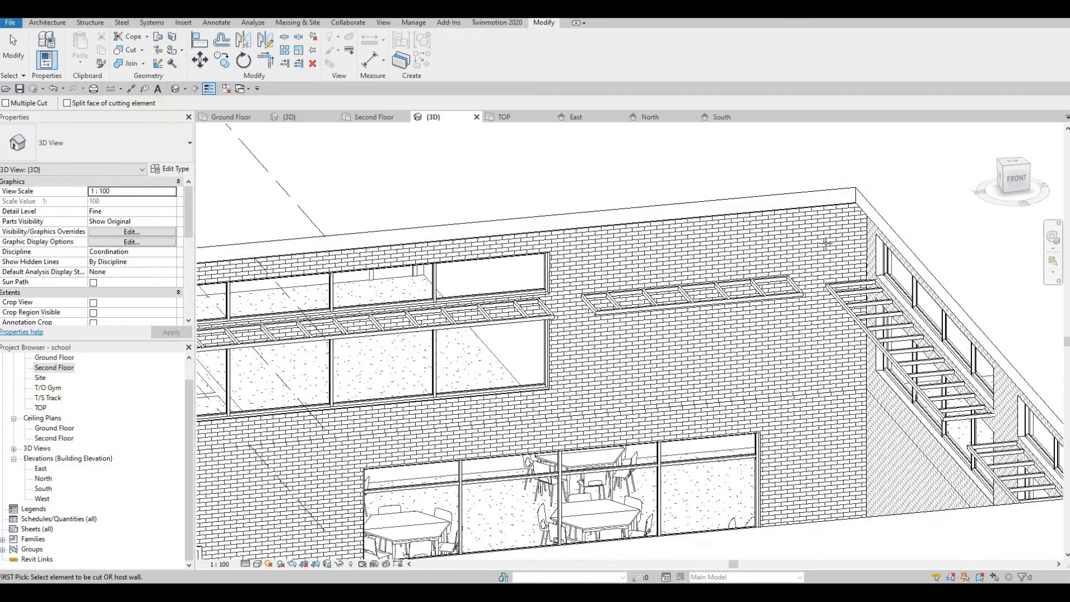
pyautogui.scroll(-4, 557, 351)
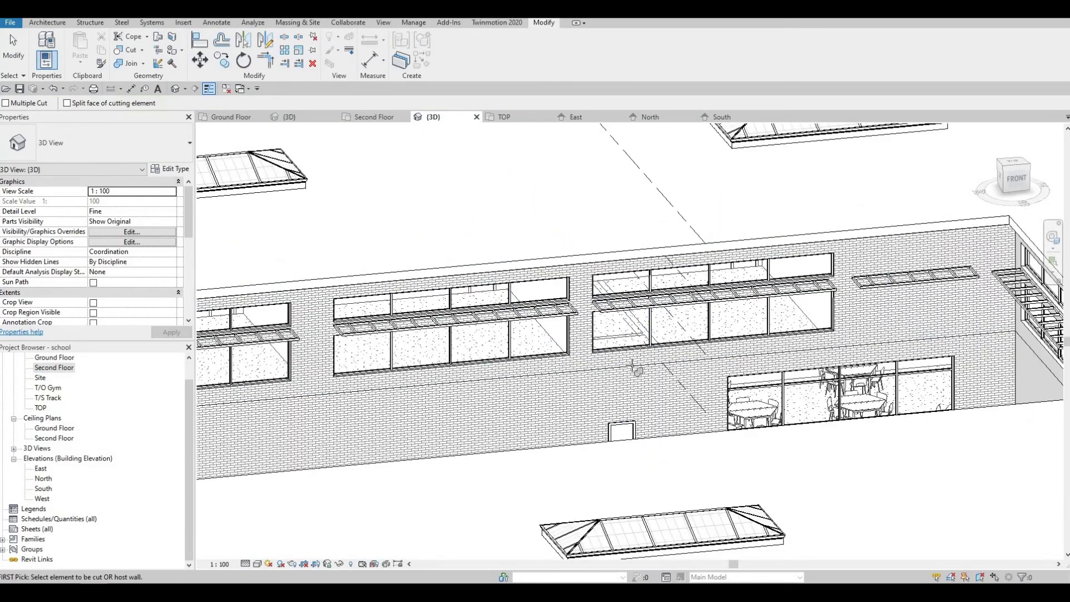
pyautogui.click(879, 269)
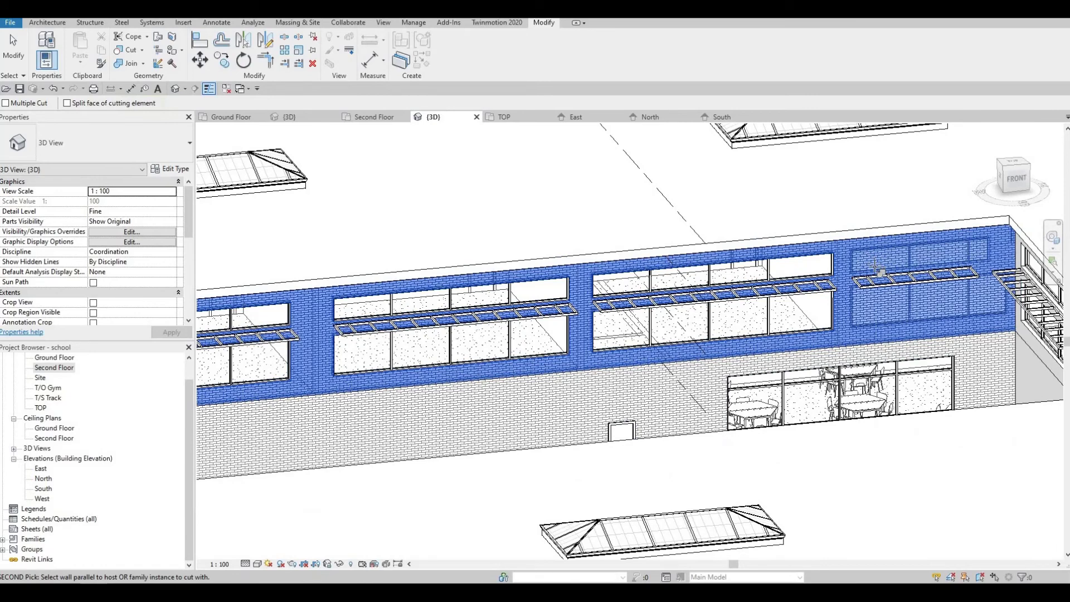
pyautogui.click(491, 142)
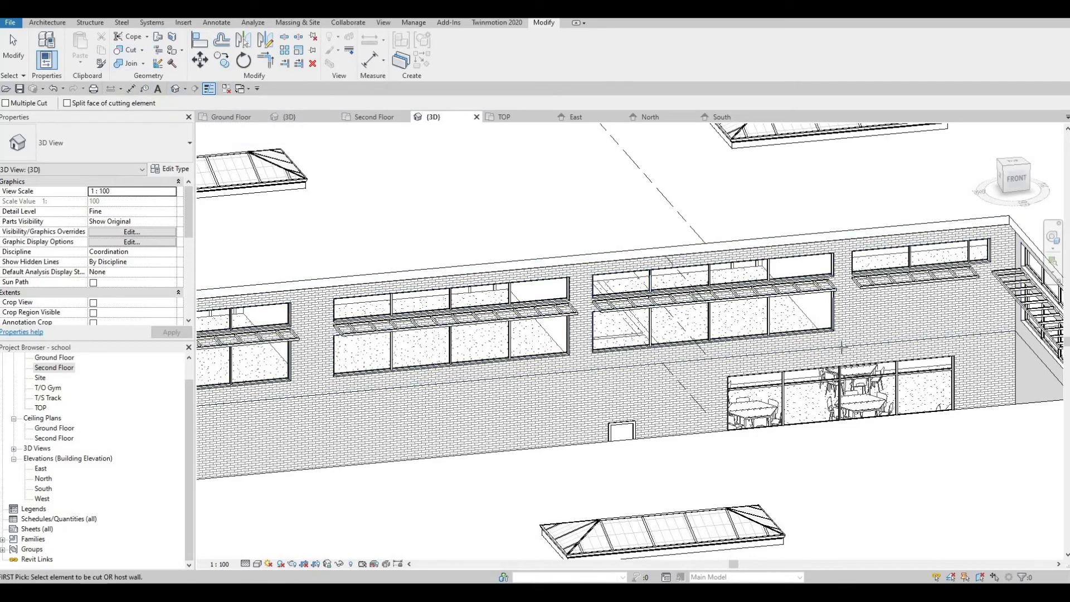
pyautogui.click(864, 322)
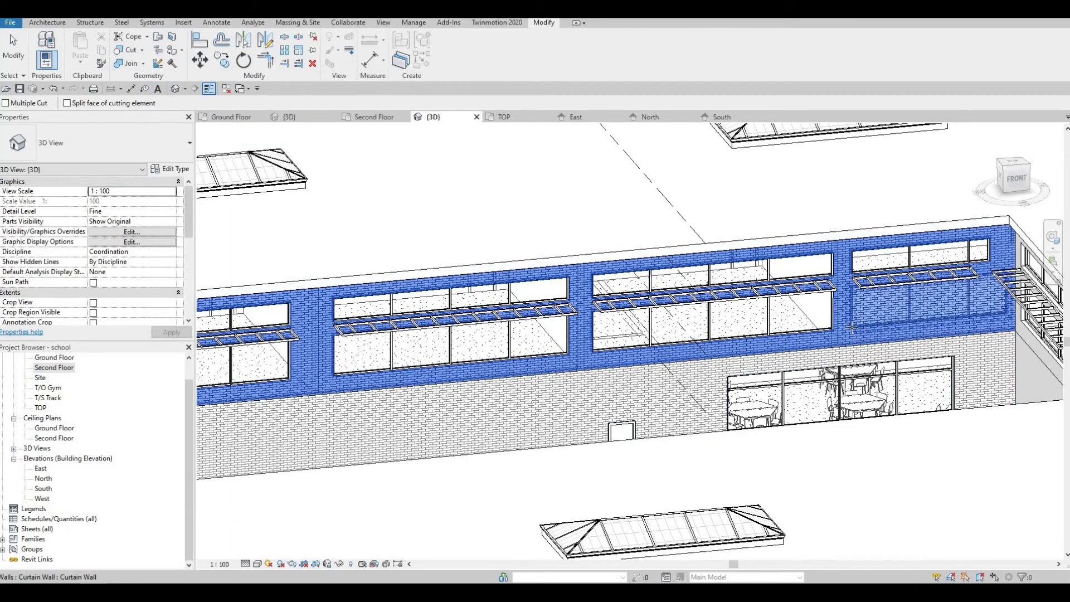
pyautogui.click(868, 332)
pyautogui.moveTo(727, 238); pyautogui.dragTo(457, 209, button='middle')
pyautogui.press('Escape')
pyautogui.scroll(1, 712, 267)
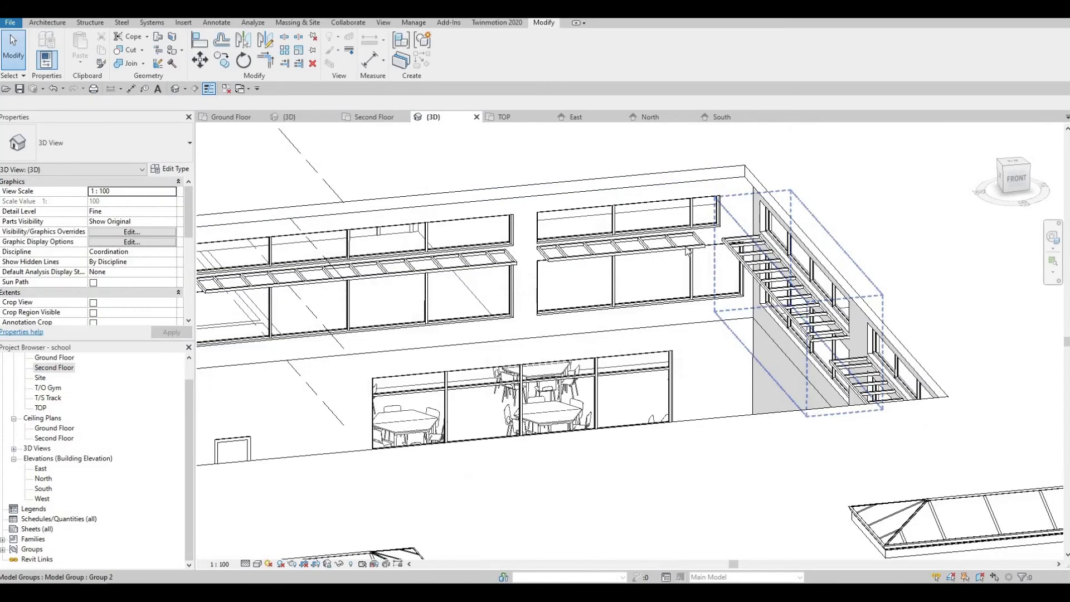
# - Try to align the upper curtain wall's corner-side edge with the end of the window below it, and undo the alignment
pyautogui.moveTo(712, 273); pyautogui.dragTo(702, 283, button='middle')
pyautogui.scroll(2, 683, 226)
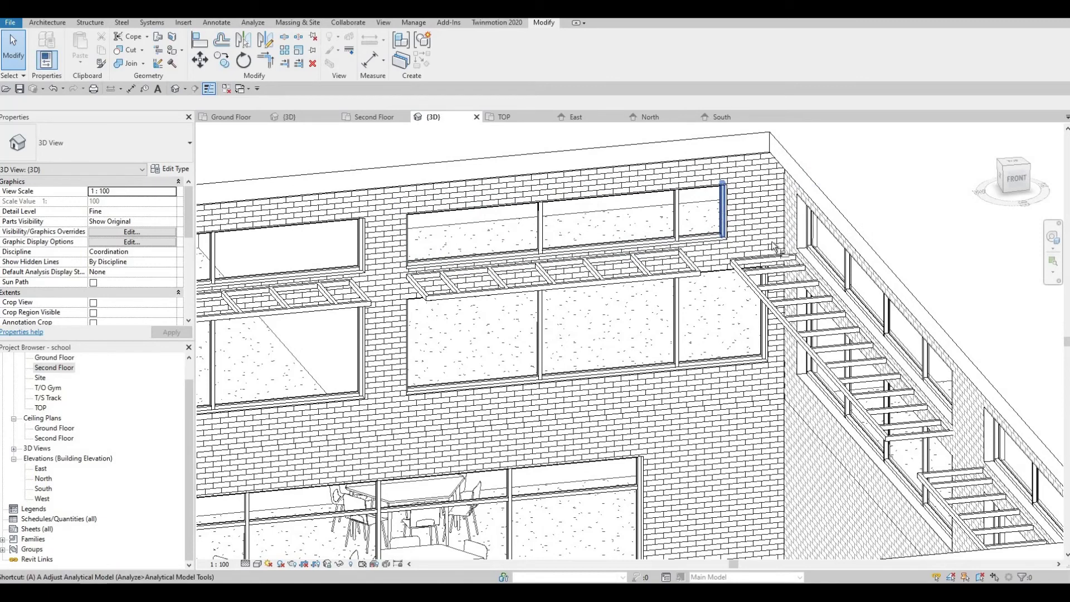
pyautogui.press('a')
pyautogui.press('l')
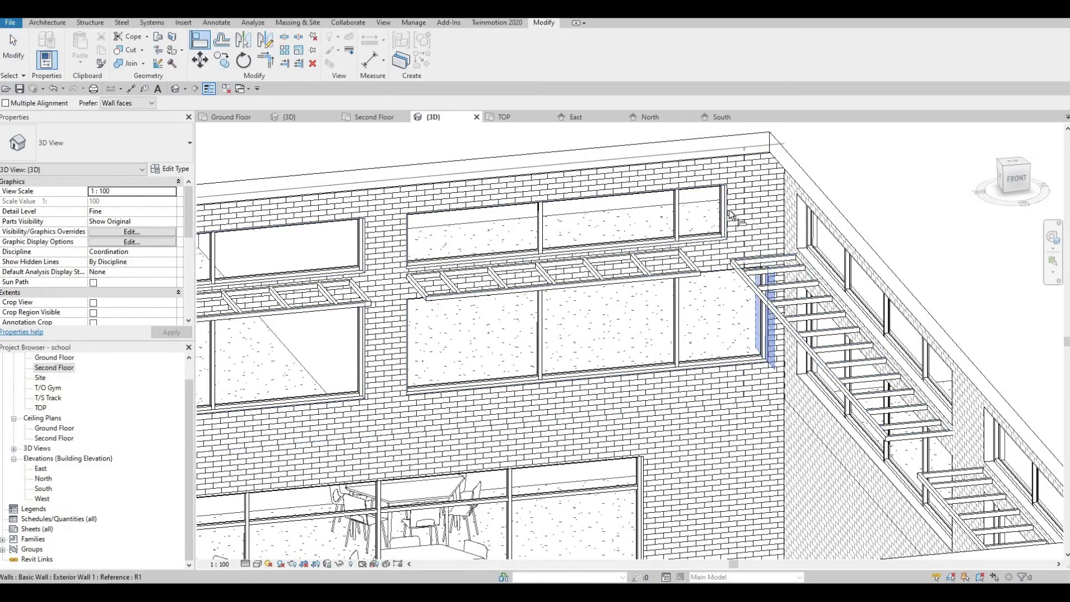
pyautogui.click(726, 219)
pyautogui.press('Escape')
pyautogui.press('Escape')
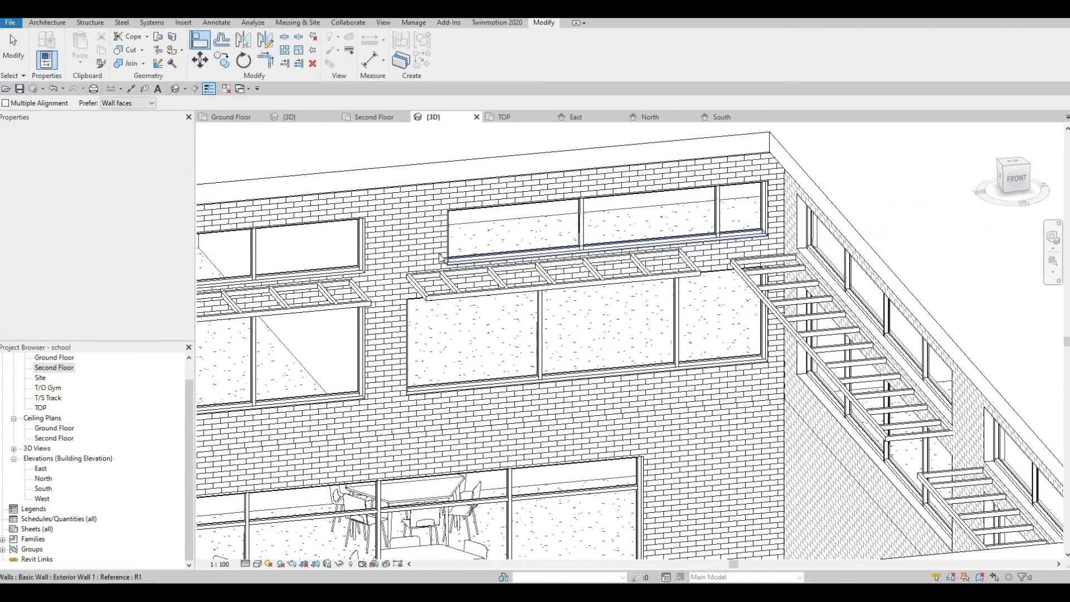
pyautogui.click(454, 243)
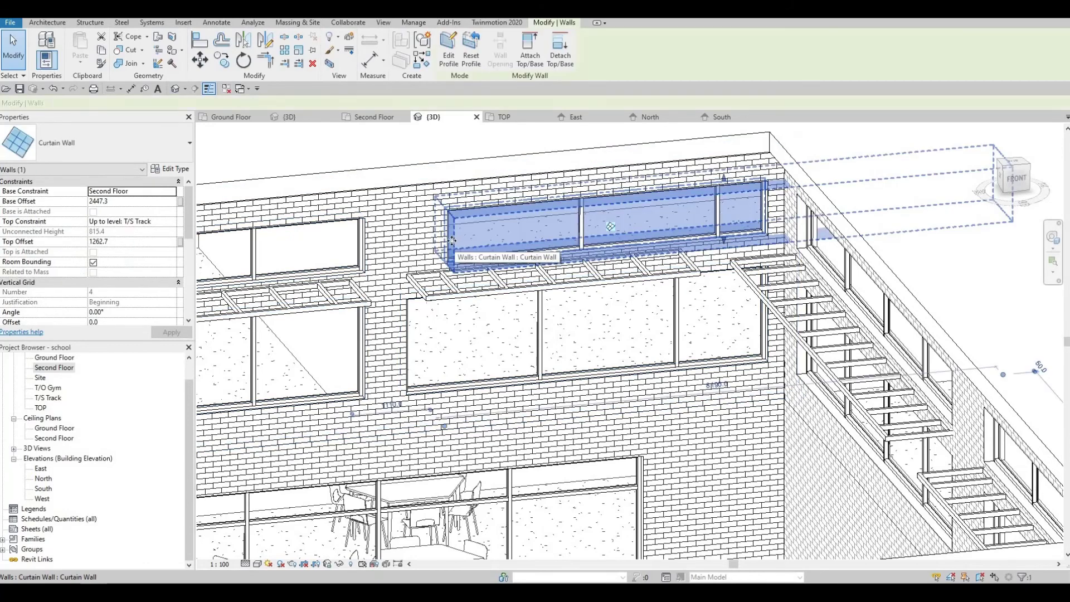
pyautogui.press('Escape')
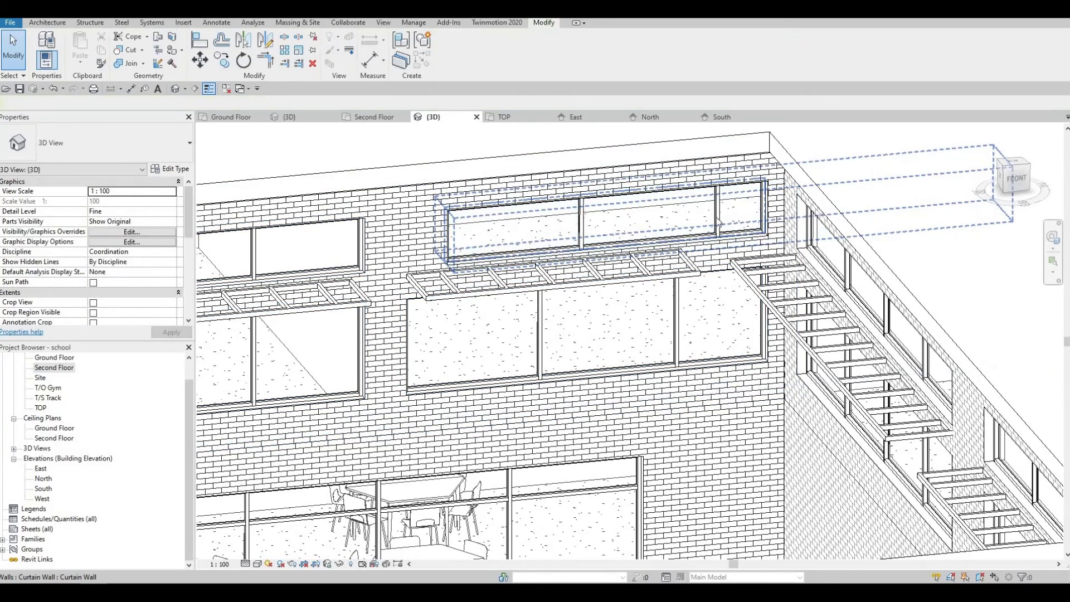
pyautogui.press('Tab')
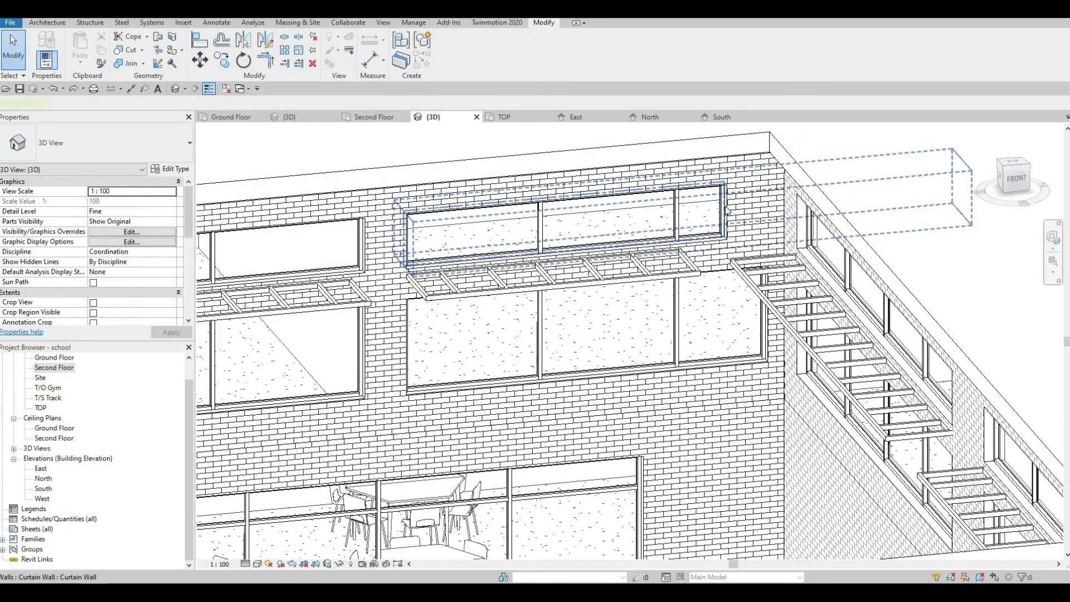
# - Edit the upper curtain wall's profile, extending its corner-side edge to line up with the end of the window below, and finish the sketch
pyautogui.click(725, 208)
pyautogui.press('Escape')
pyautogui.doubleClick(727, 202)
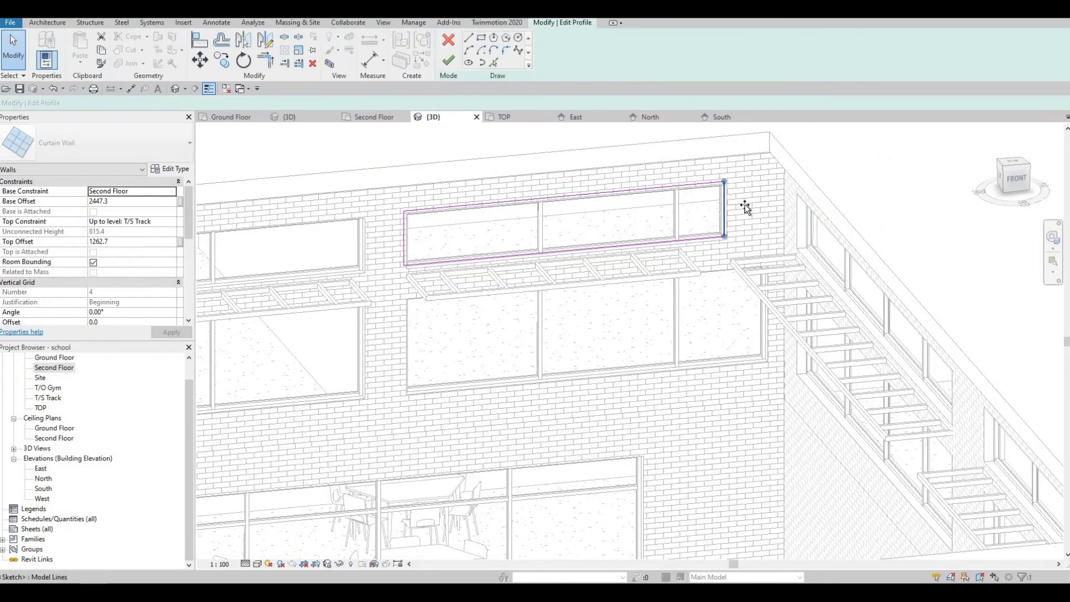
pyautogui.moveTo(768, 208); pyautogui.dragTo(764, 207)
pyautogui.click(448, 60)
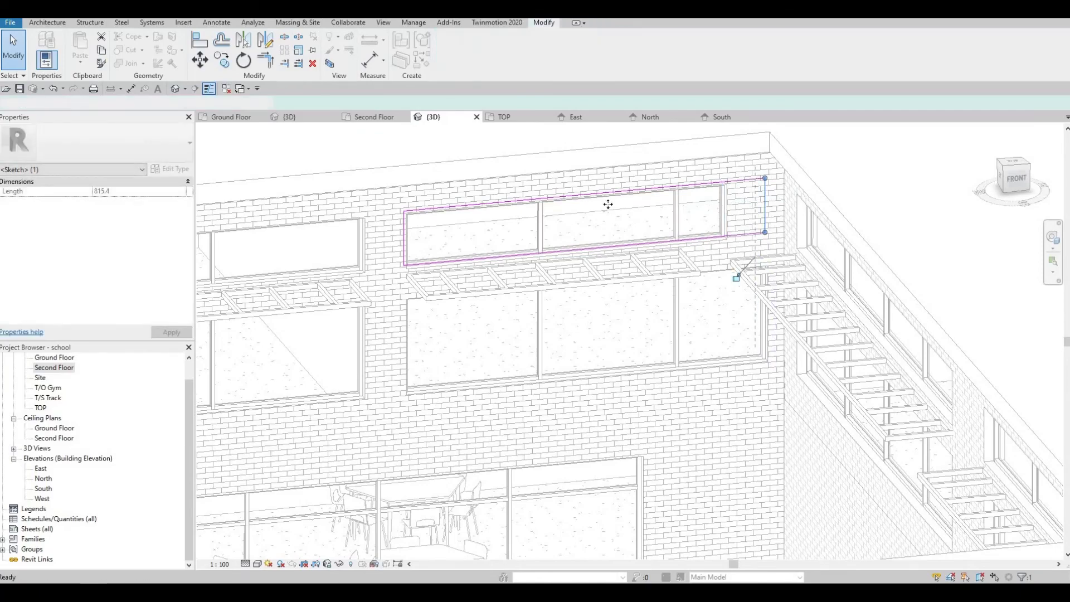
pyautogui.press('Escape')
# - Examine the windows and sunshades around the building corner, and view the whole school exterior from the opposite side
pyautogui.moveTo(686, 329); pyautogui.dragTo(603, 296, button='middle')
pyautogui.scroll(-2, 702, 298)
pyautogui.scroll(5, 619, 229)
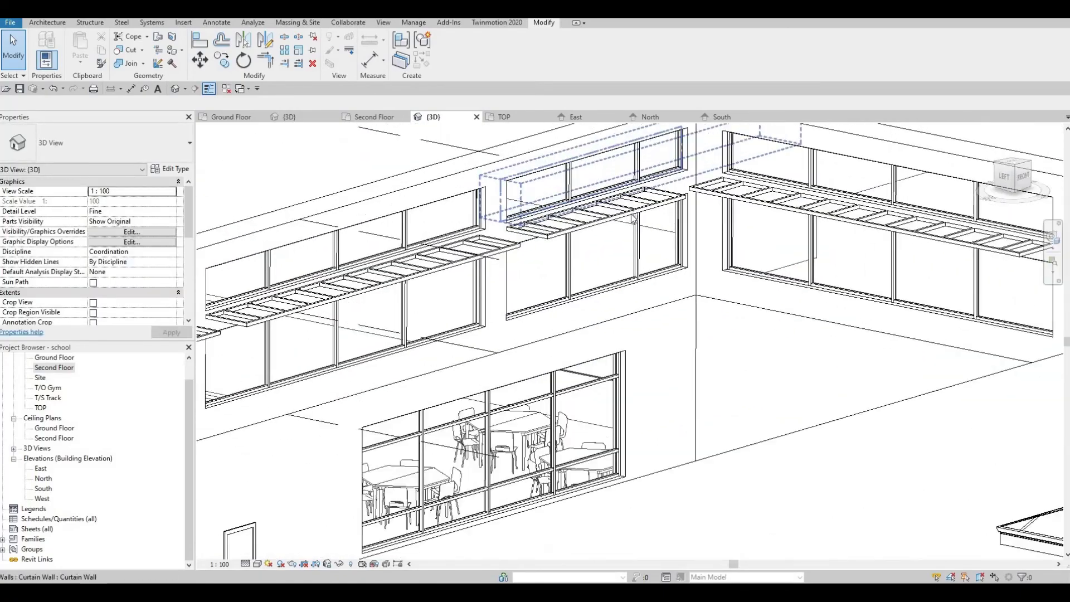
pyautogui.moveTo(674, 227); pyautogui.dragTo(669, 260, button='middle')
pyautogui.scroll(3, 657, 251)
pyautogui.scroll(-4, 653, 266)
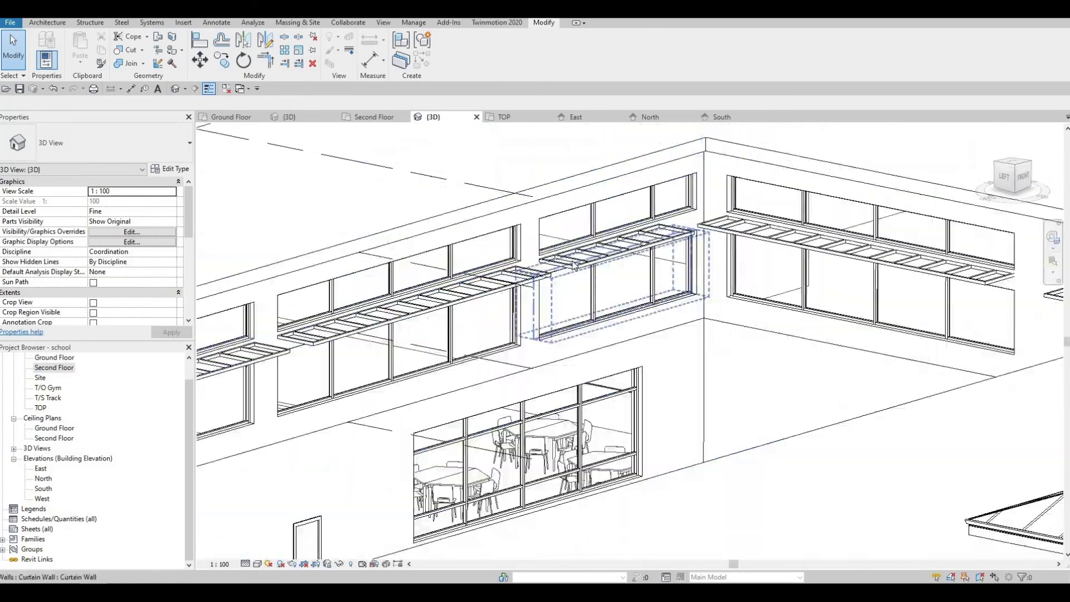
pyautogui.moveTo(611, 354)
pyautogui.mouseDown(button='middle')
pyautogui.moveTo(551, 323)
pyautogui.moveTo(686, 297)
pyautogui.mouseUp(button='middle')
pyautogui.scroll(-4, 579, 262)
pyautogui.moveTo(423, 332); pyautogui.dragTo(700, 254, button='middle')
pyautogui.scroll(-1, 697, 256)
pyautogui.keyDown('shift'); pyautogui.moveTo(573, 315); pyautogui.dragTo(676, 337, button='middle'); pyautogui.keyUp('shift')
pyautogui.keyDown('shift'); pyautogui.moveTo(715, 289); pyautogui.dragTo(567, 328, button='middle'); pyautogui.keyUp('shift')
pyautogui.moveTo(857, 422); pyautogui.dragTo(657, 377, button='middle')
pyautogui.scroll(-2, 637, 383)
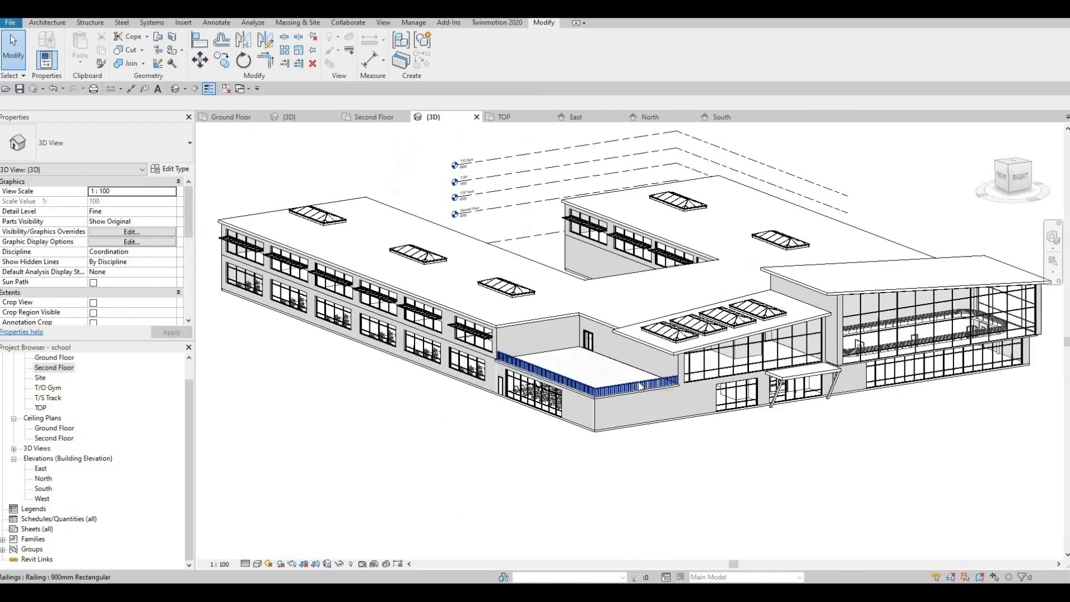